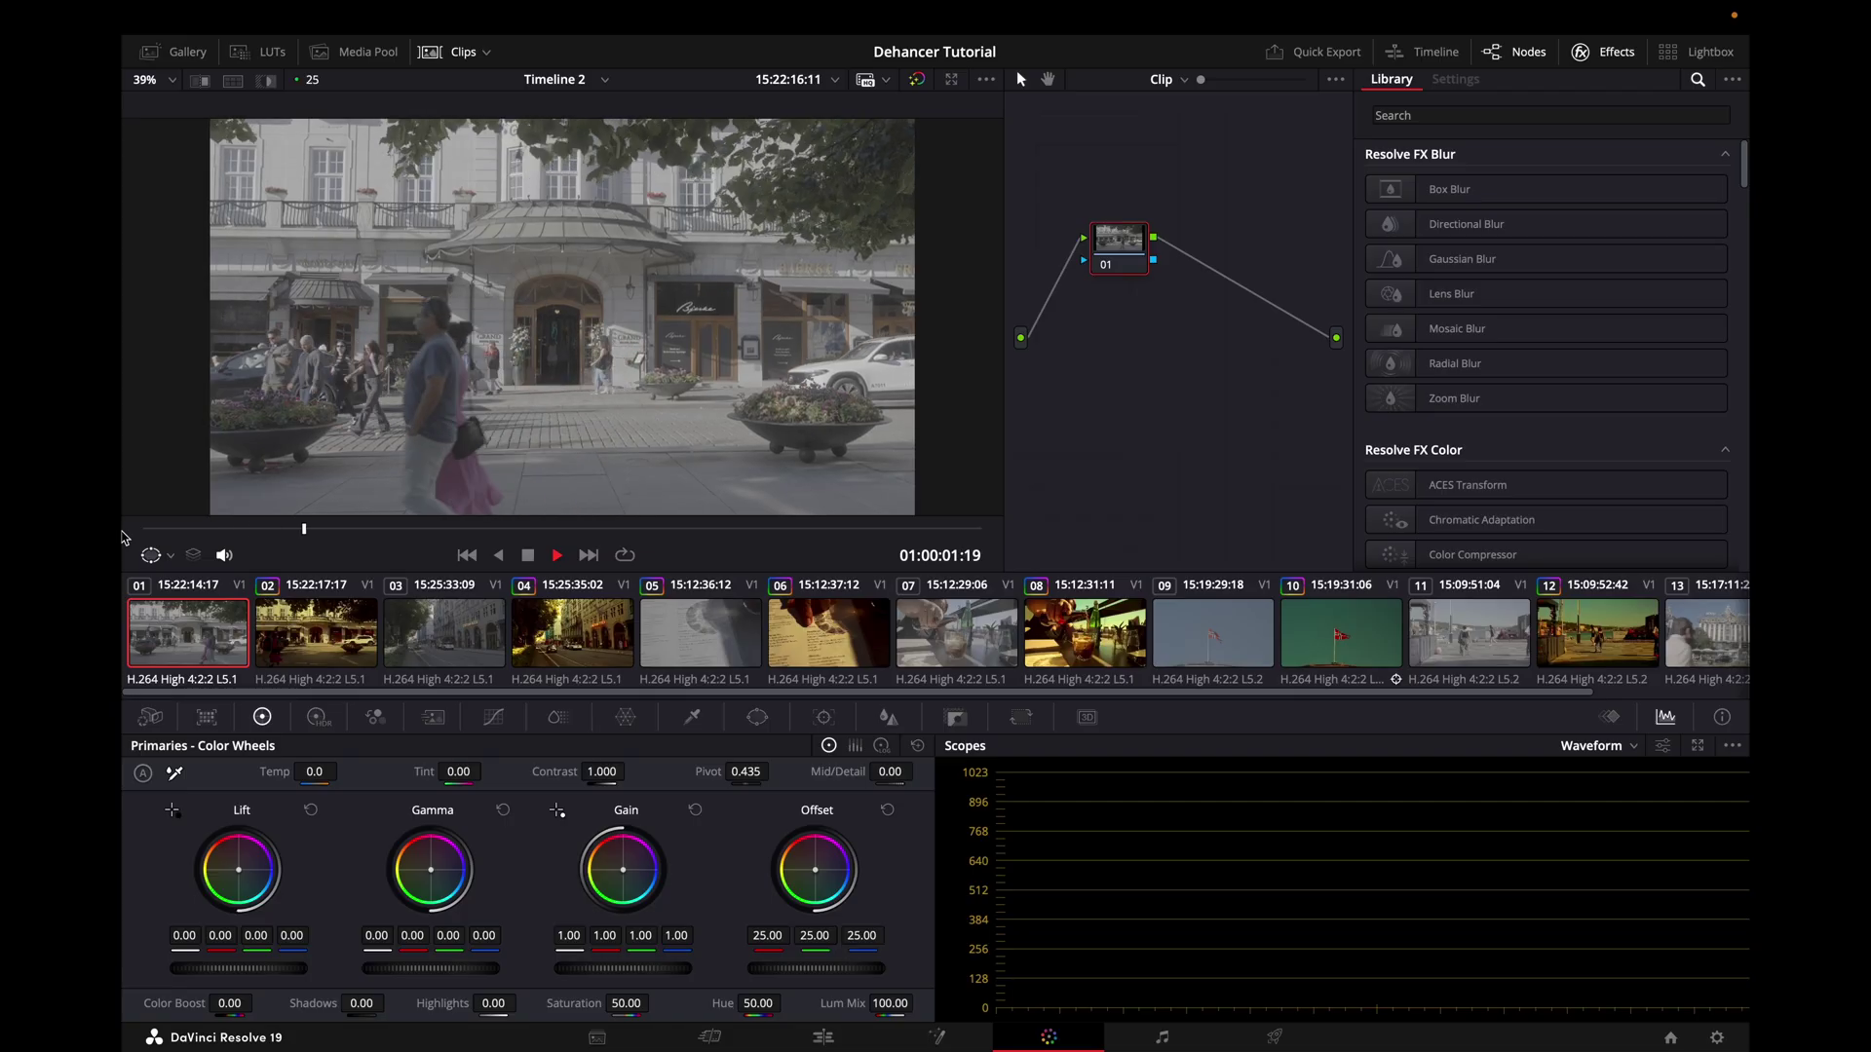
Stop playback and add serial nodes 02 and 03 after node 01 with Alt+S.
key("space")
key("alt+s")
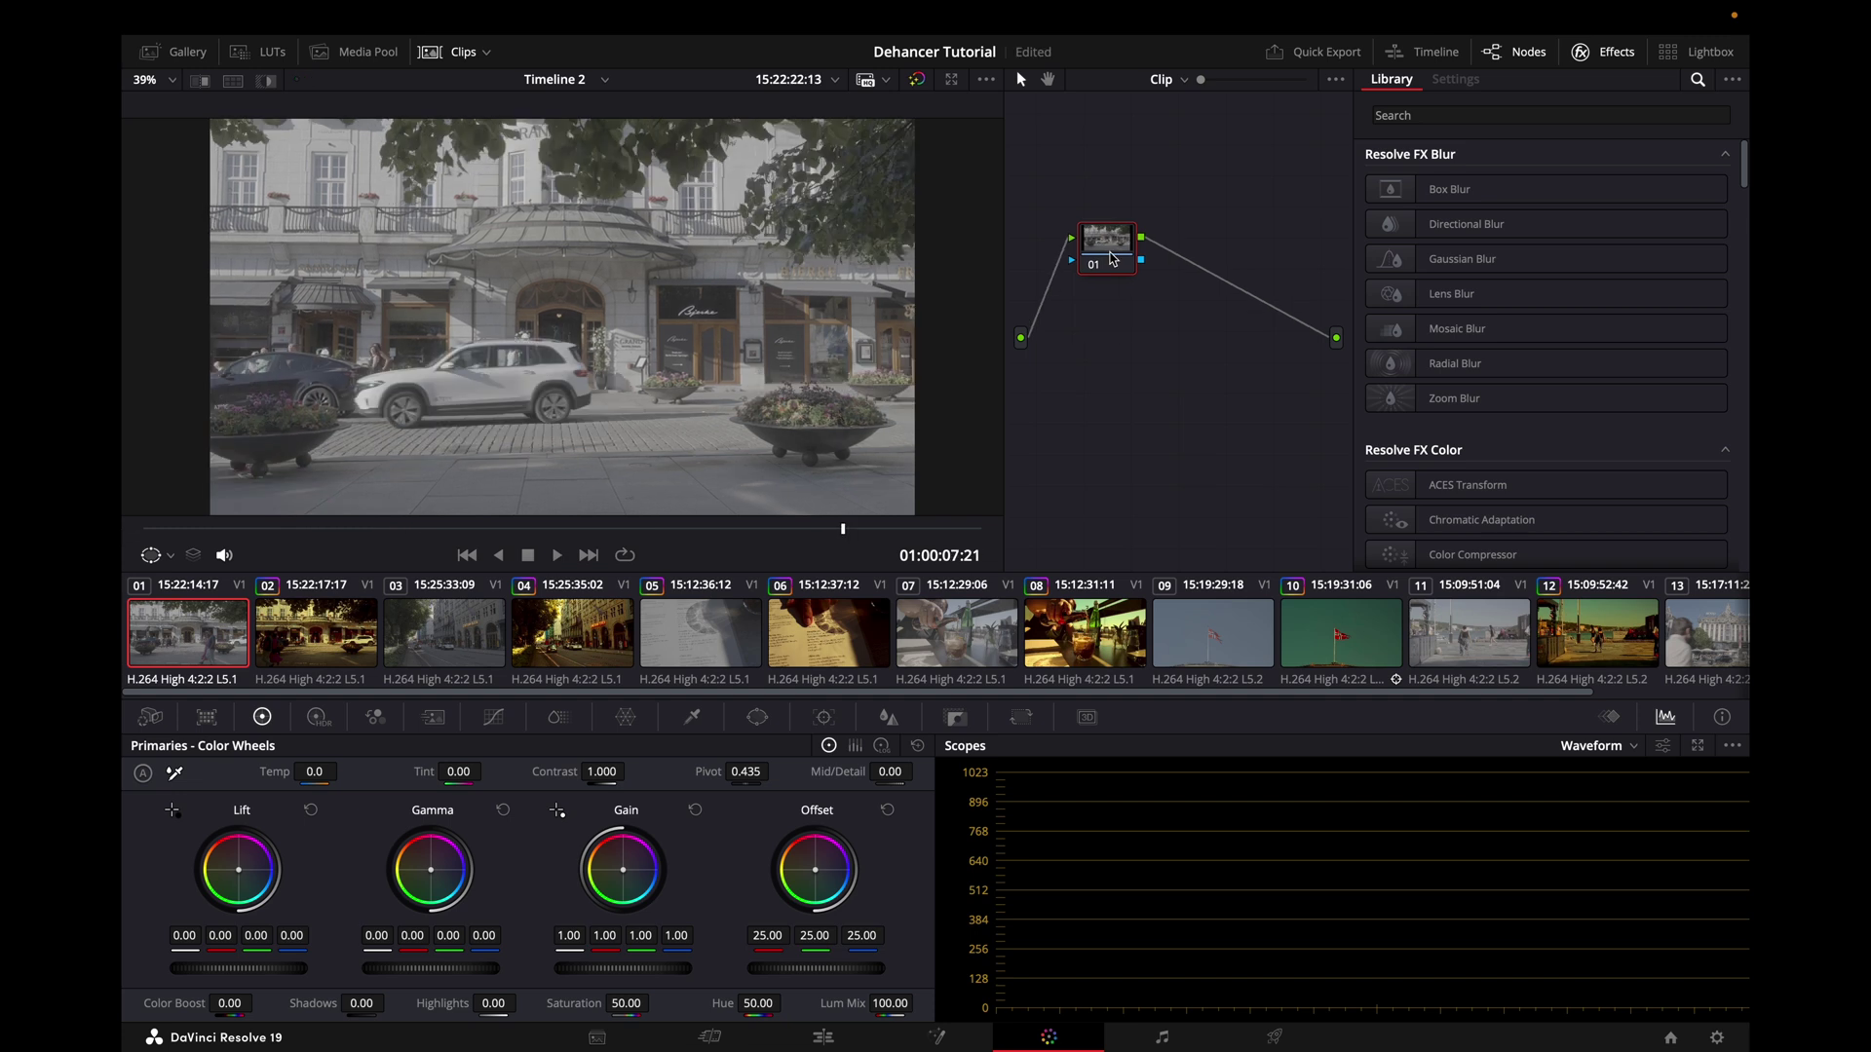
key("alt+s")
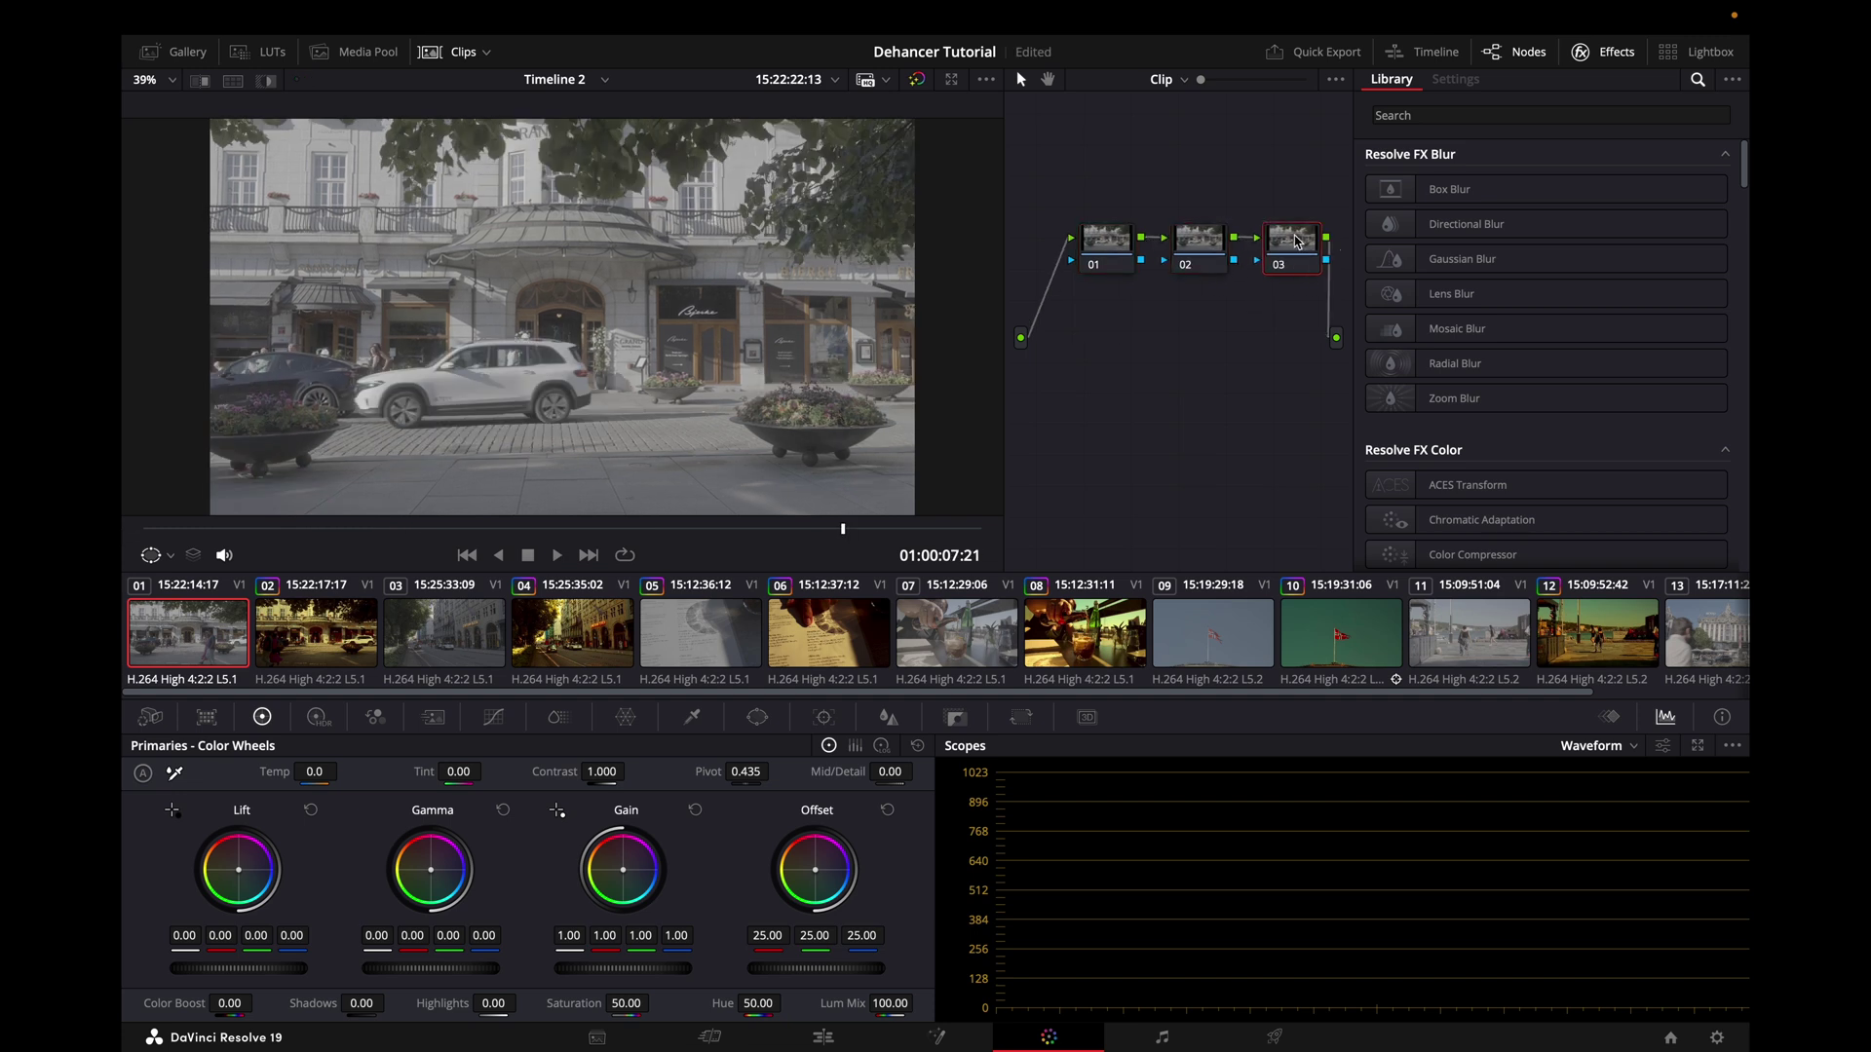
Arrange nodes 01, 02 and 03 in a staggered diagonal chain down the graph.
left_click_drag(1296, 242, 1295, 463)
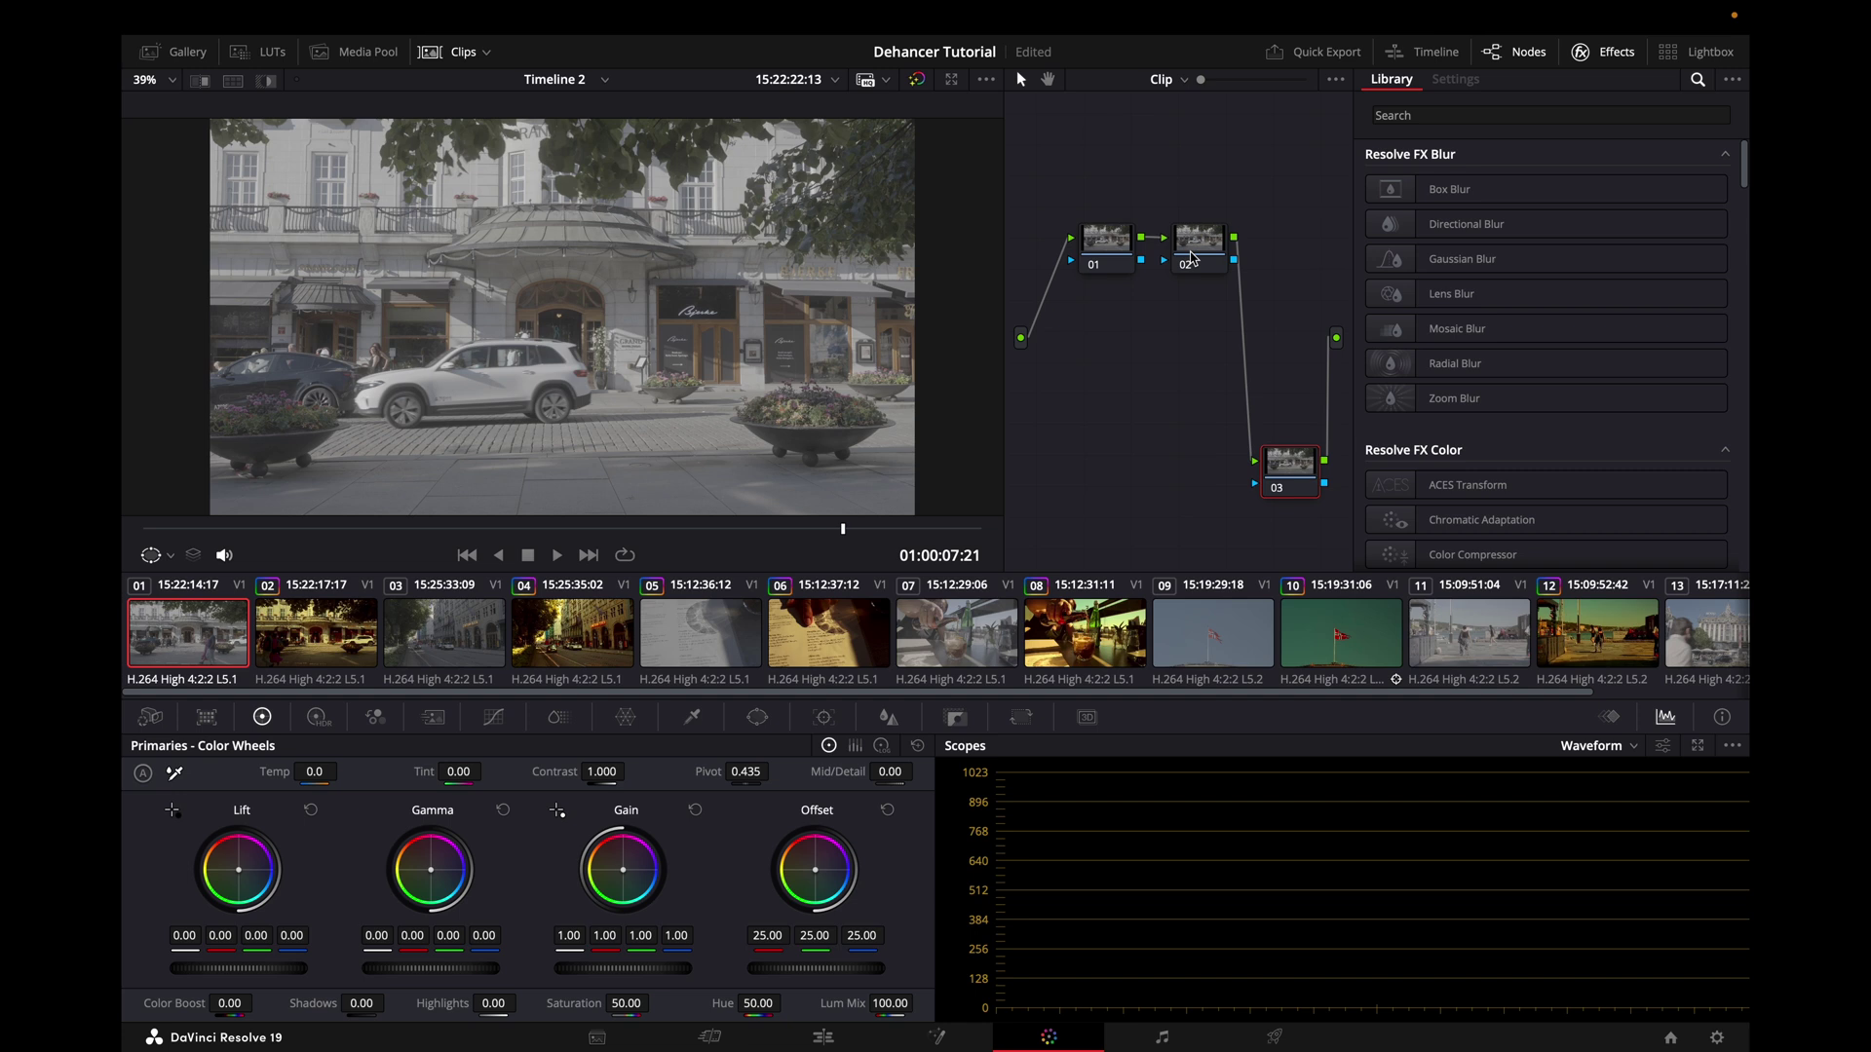
left_click_drag(1193, 256, 1208, 365)
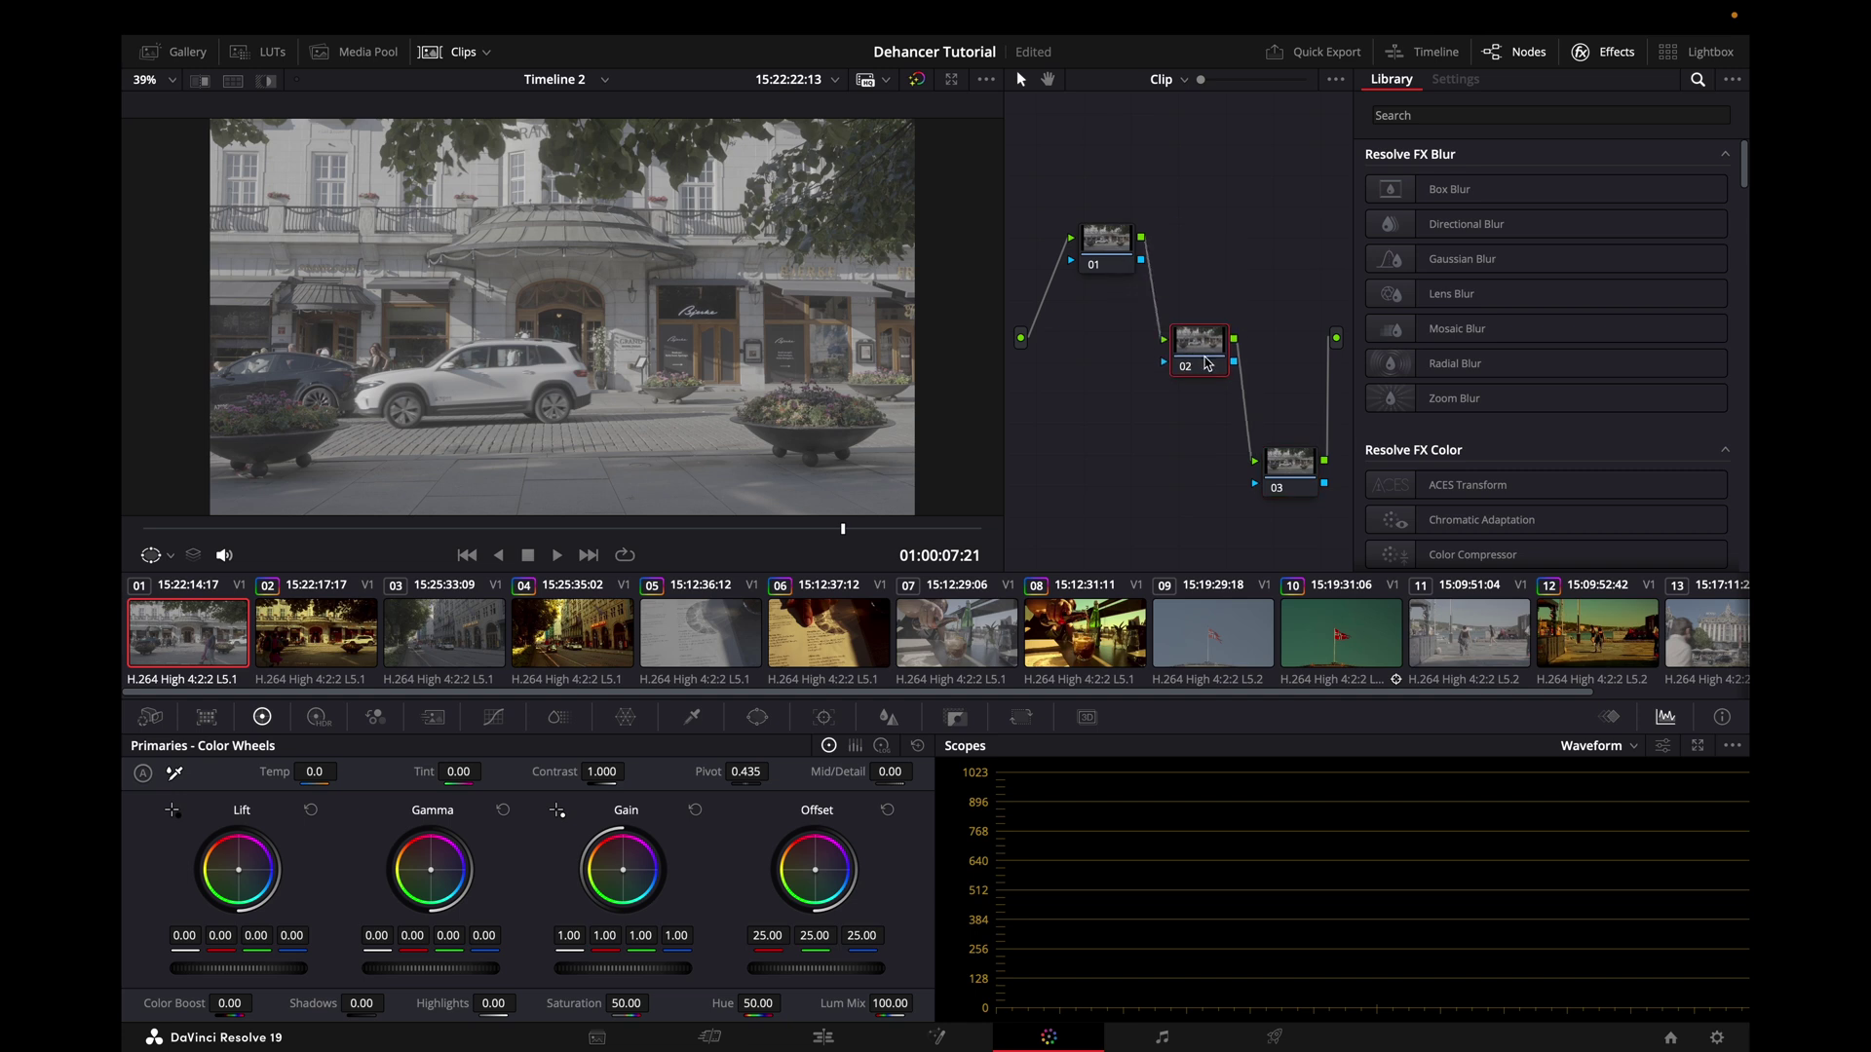
left_click_drag(1120, 249, 1106, 205)
left_click_drag(1200, 343, 1188, 315)
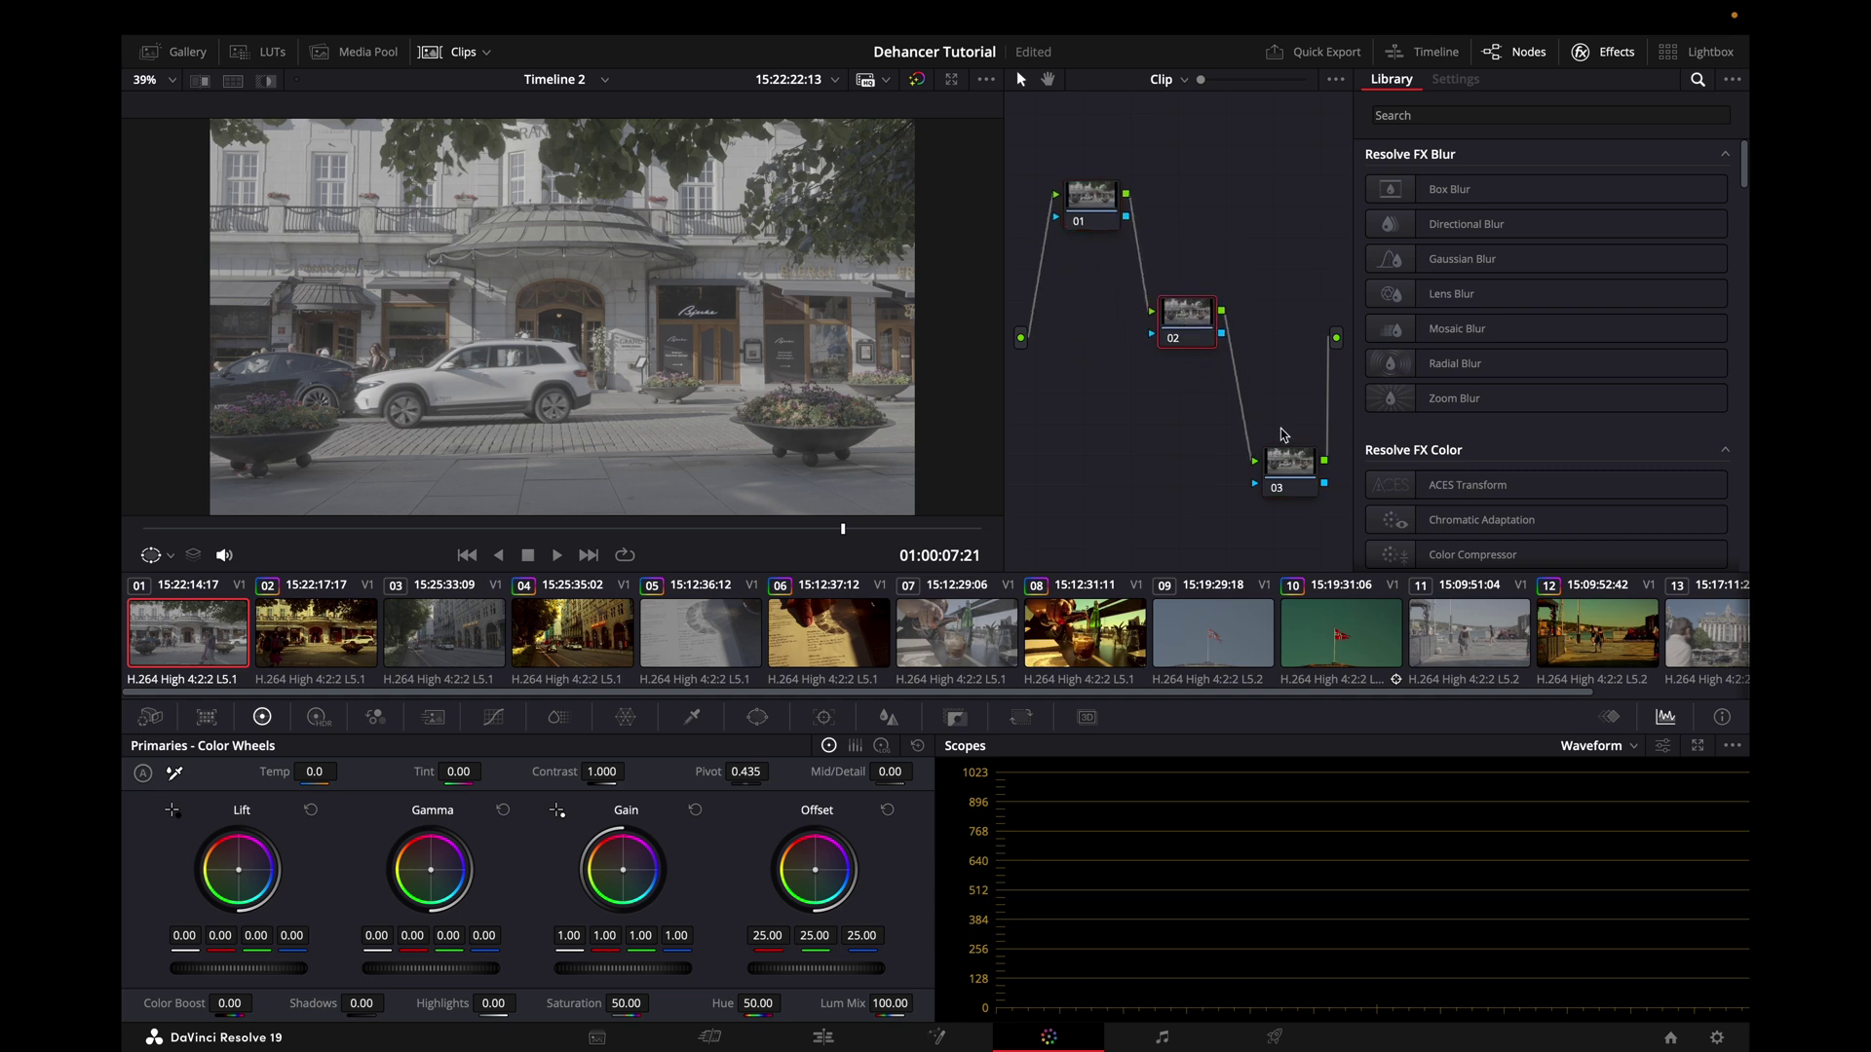
left_click_drag(1282, 471, 1267, 458)
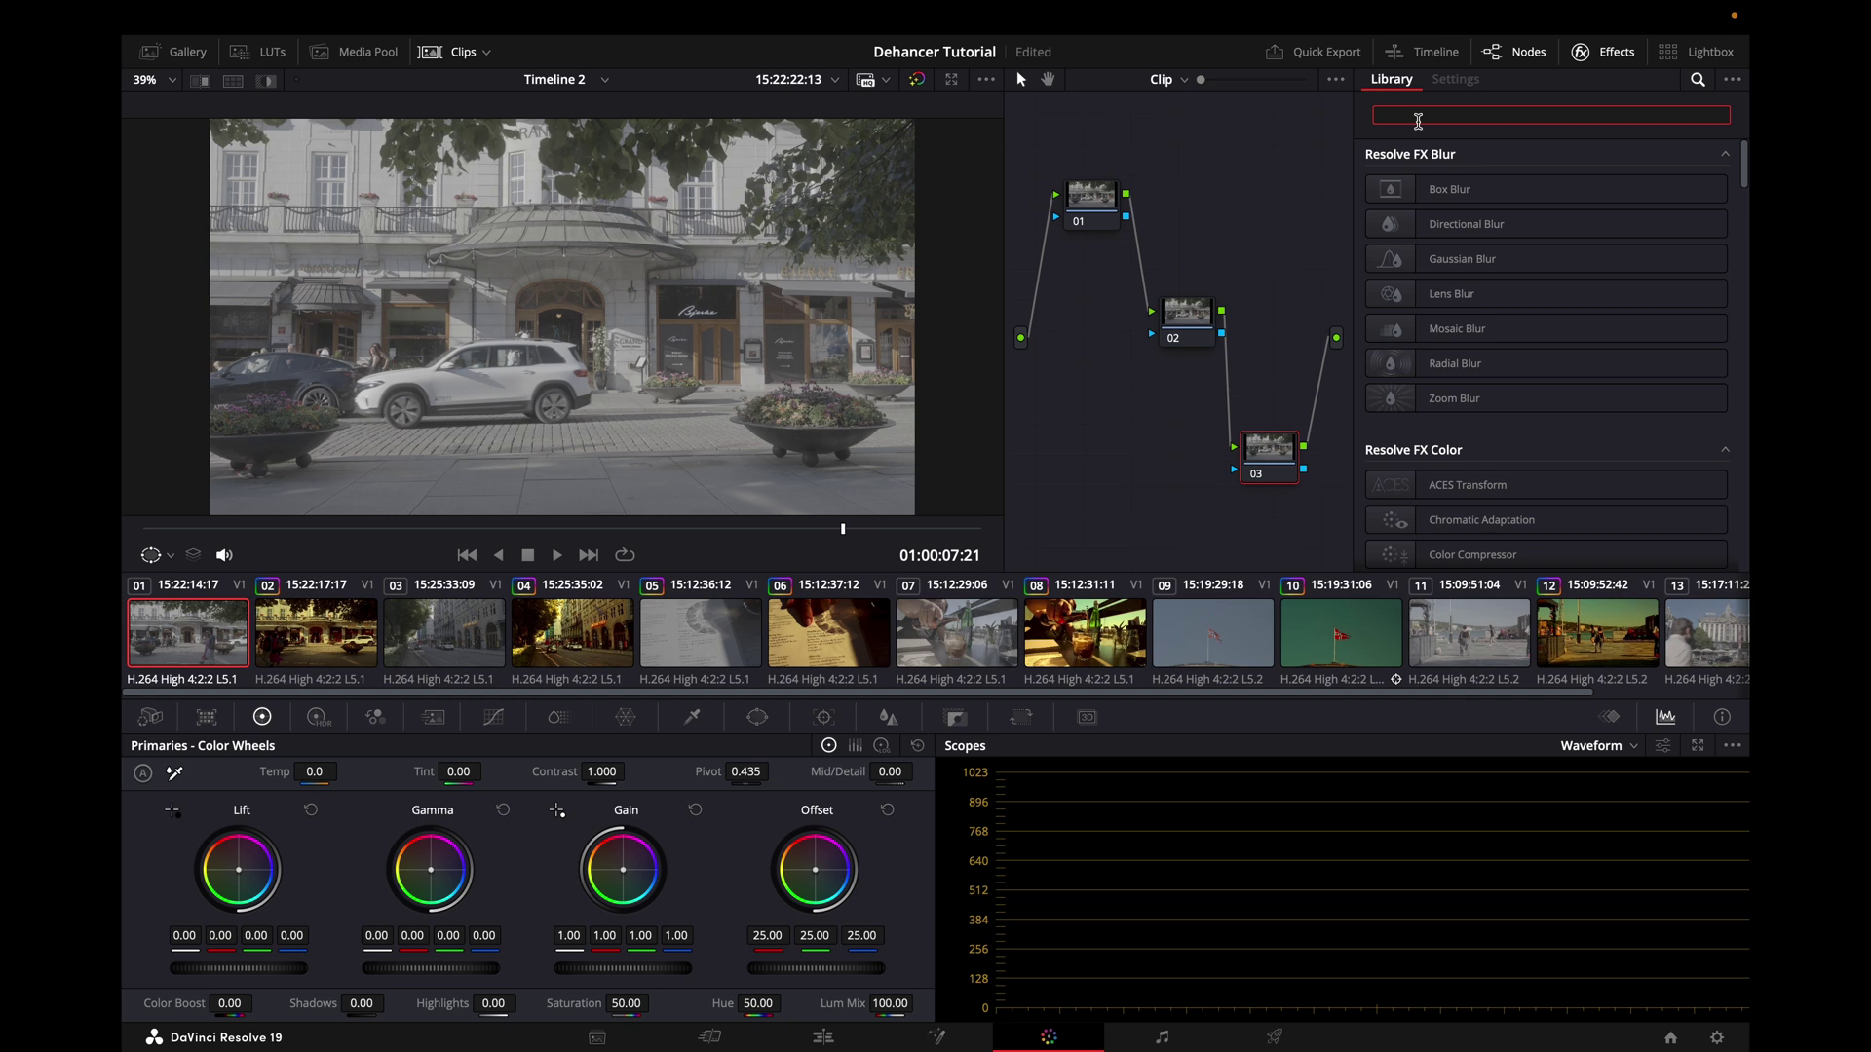
Apply Dehancer Pro 7.3.1, found by searching 'deh', to node 03.
type("deha")
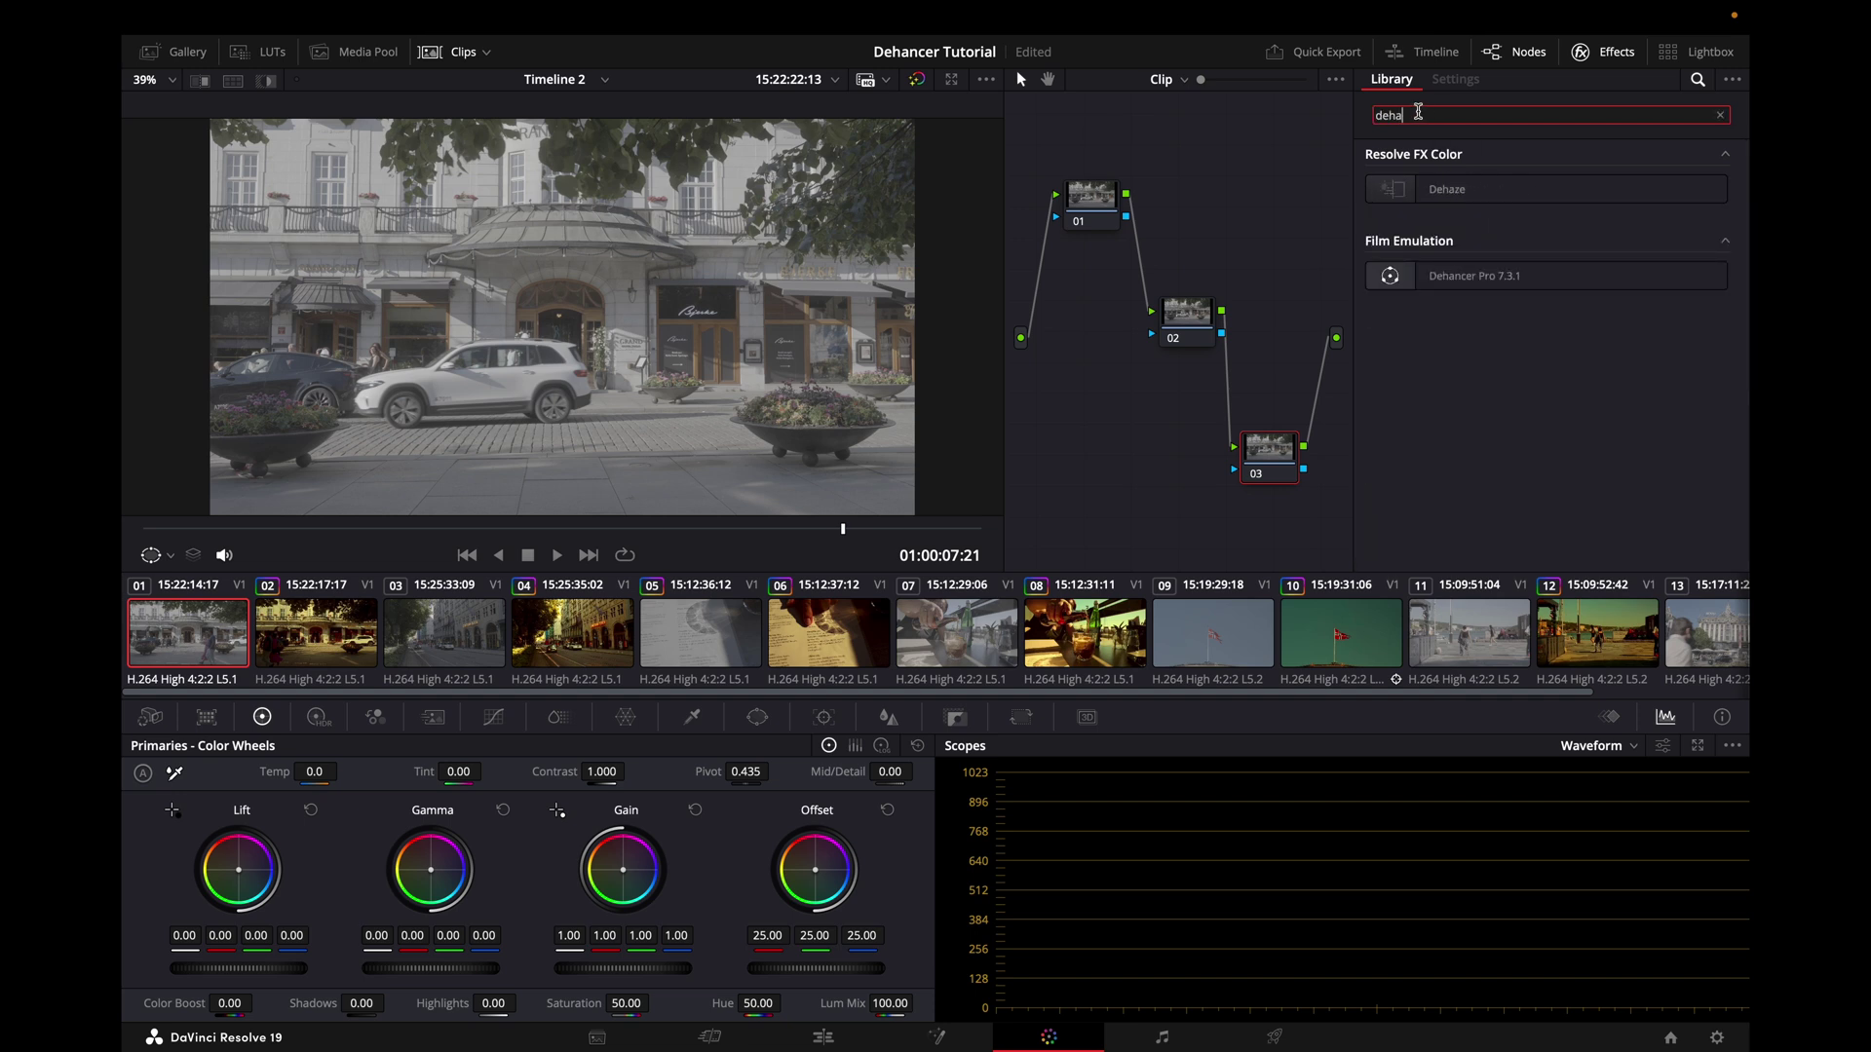
left_click_drag(1265, 456, 1263, 460)
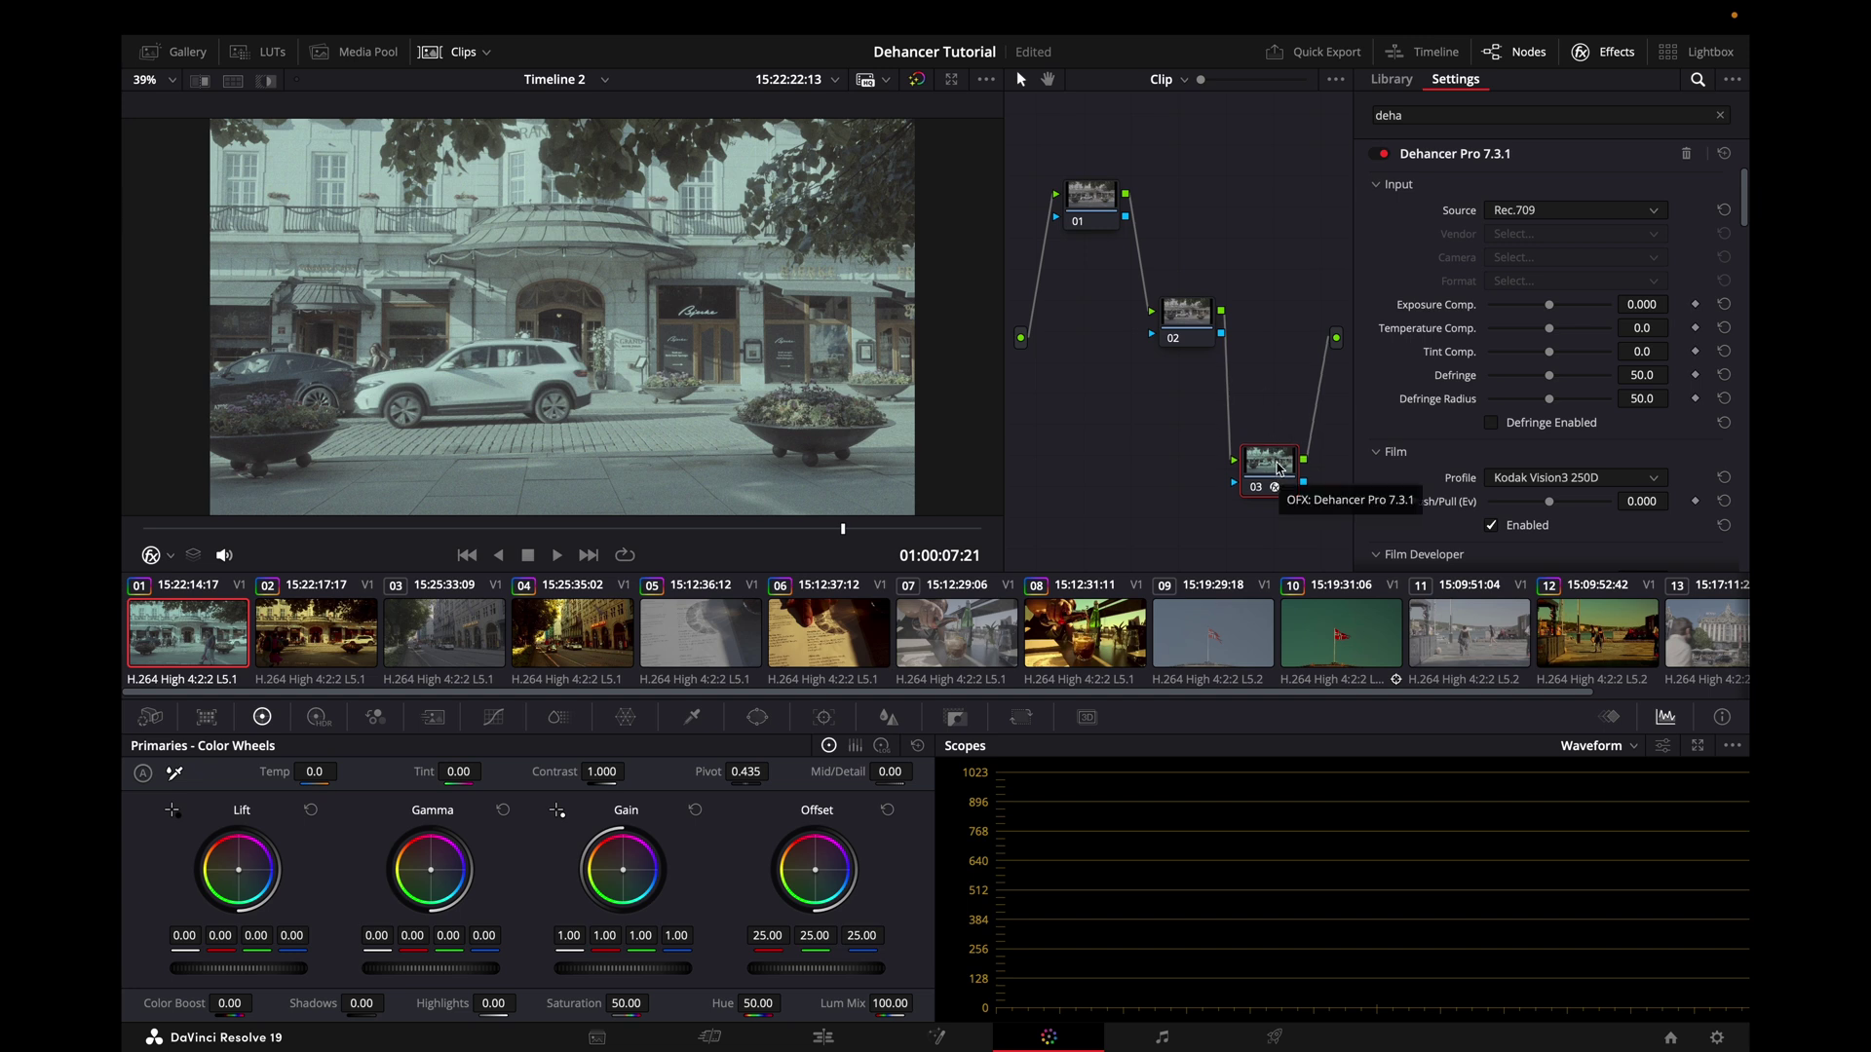
left_click_drag(1266, 473, 1166, 473)
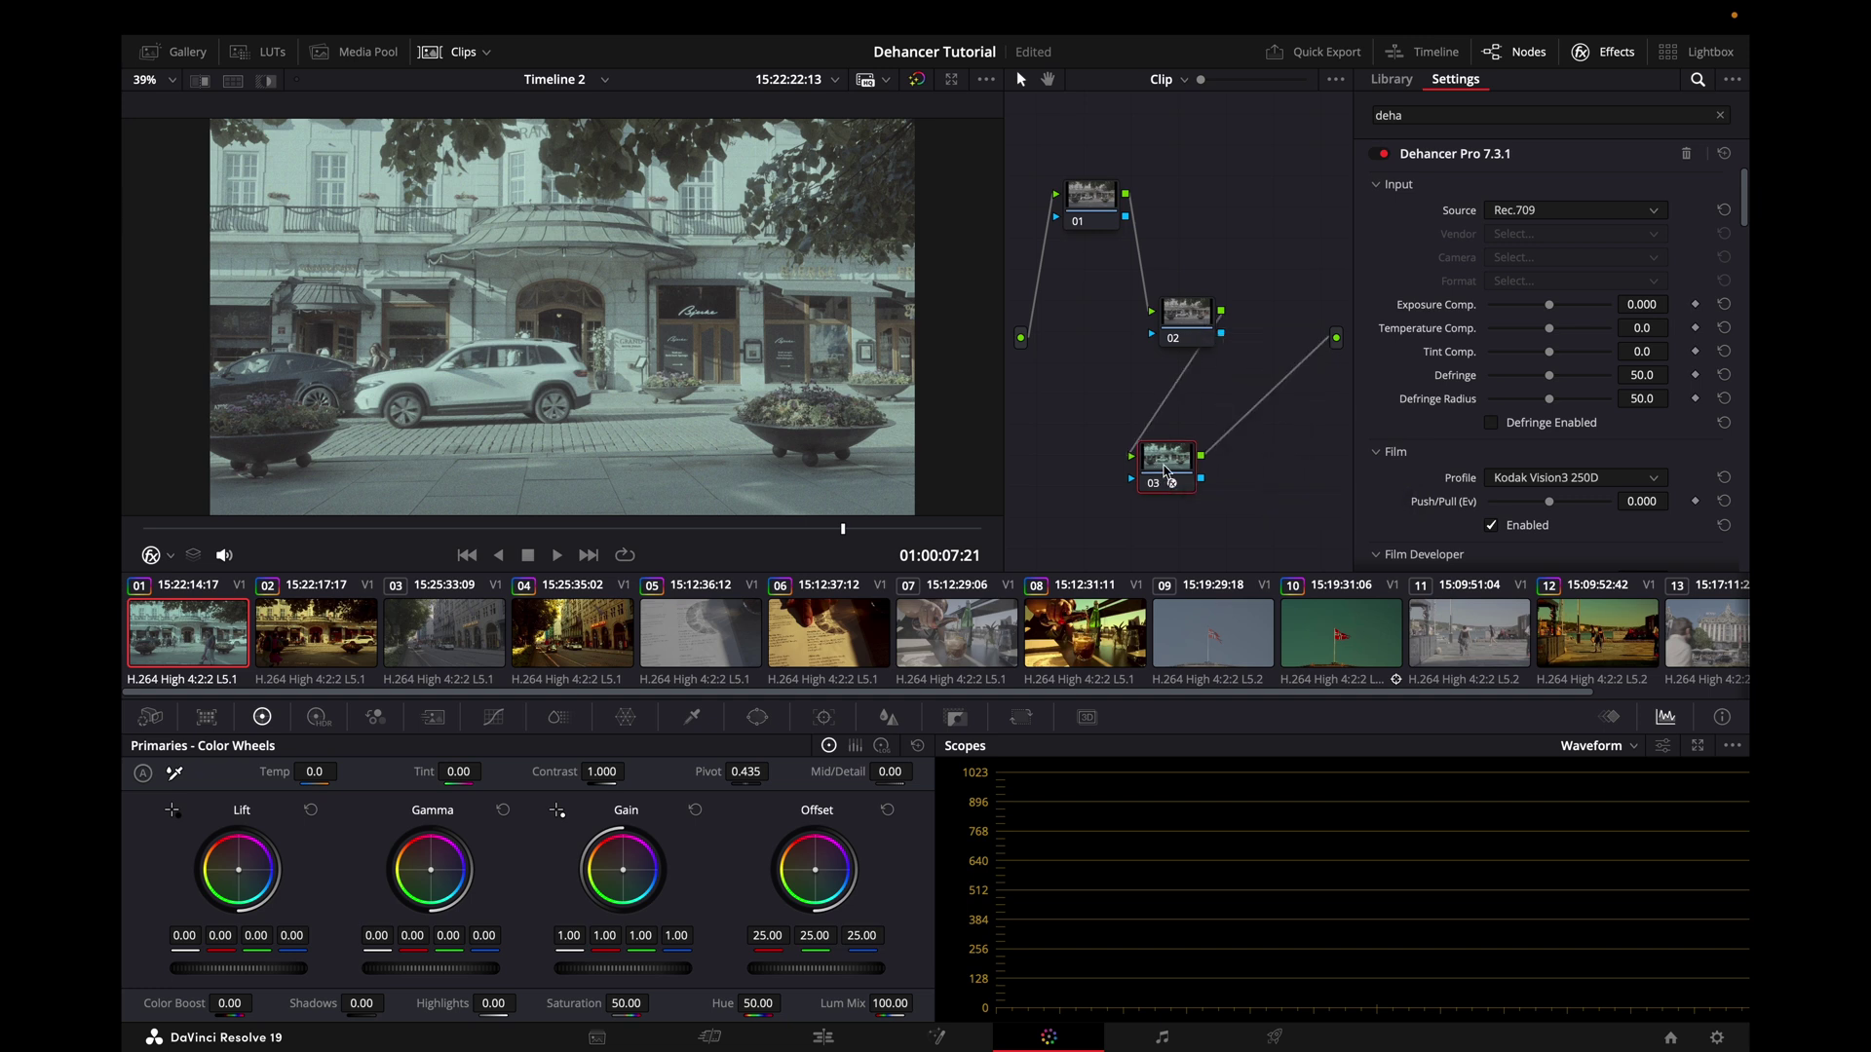
left_click_drag(1194, 321, 1120, 316)
Rearrange nodes 01, 02 and 03 in the Node Editor and reselect node 03.
left_click_drag(1164, 468, 1138, 465)
left_click(1121, 317)
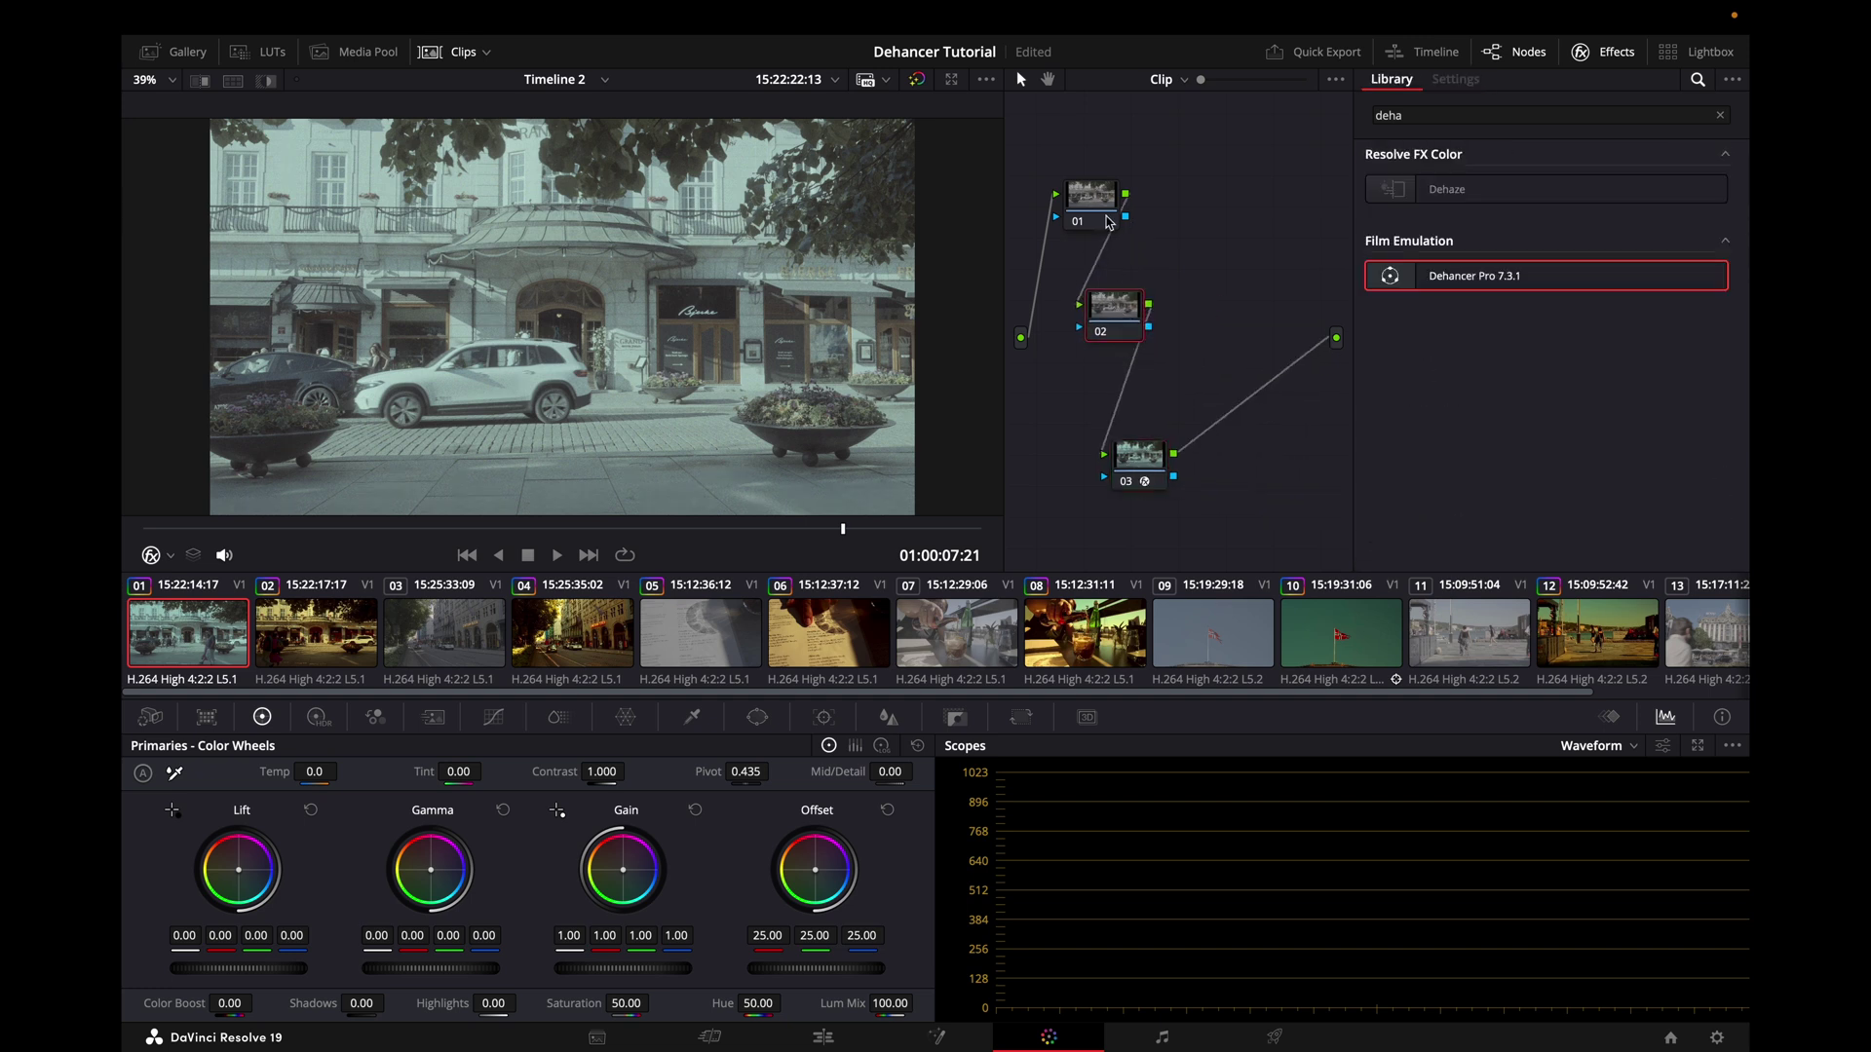
left_click_drag(1108, 223, 1134, 173)
left_click_drag(1117, 298, 1131, 236)
left_click_drag(1135, 470, 1212, 375)
left_click_drag(1130, 255, 1153, 253)
left_click(1215, 378)
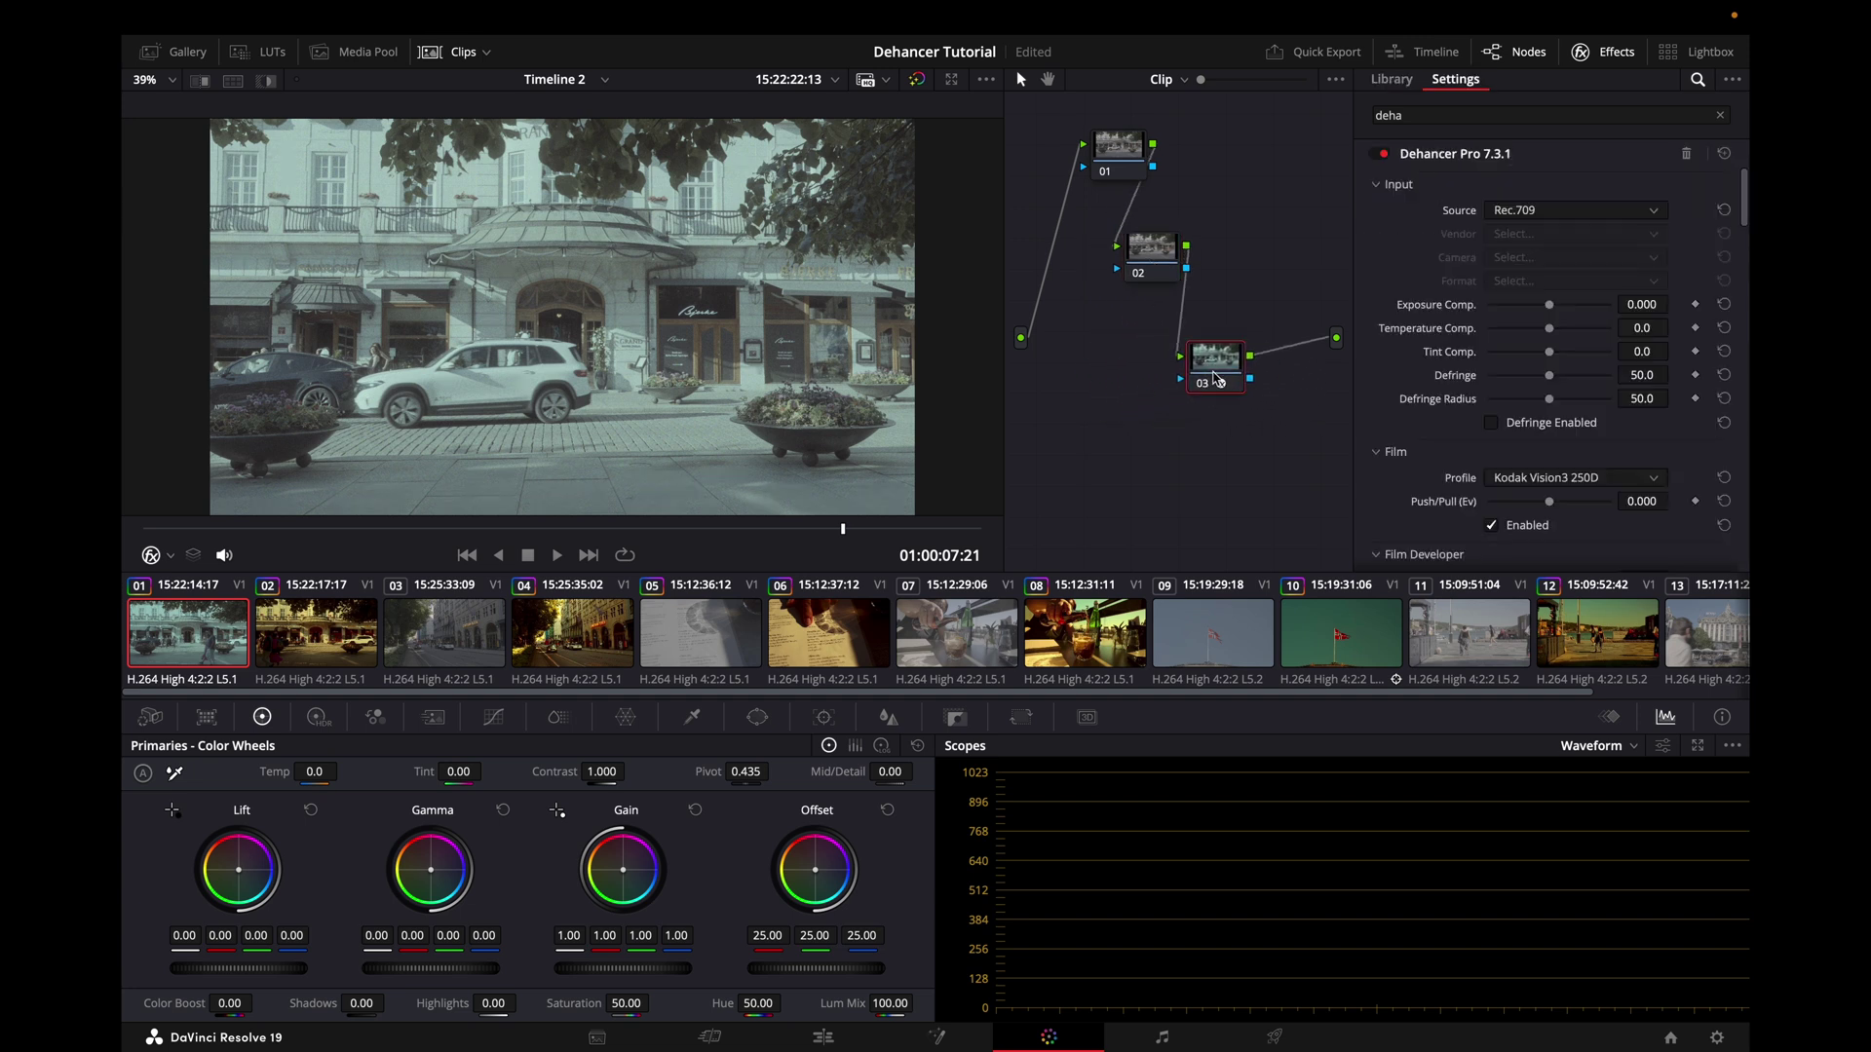
left_click_drag(1215, 378, 1237, 383)
left_click_drag(1172, 252, 1179, 252)
left_click(1233, 378)
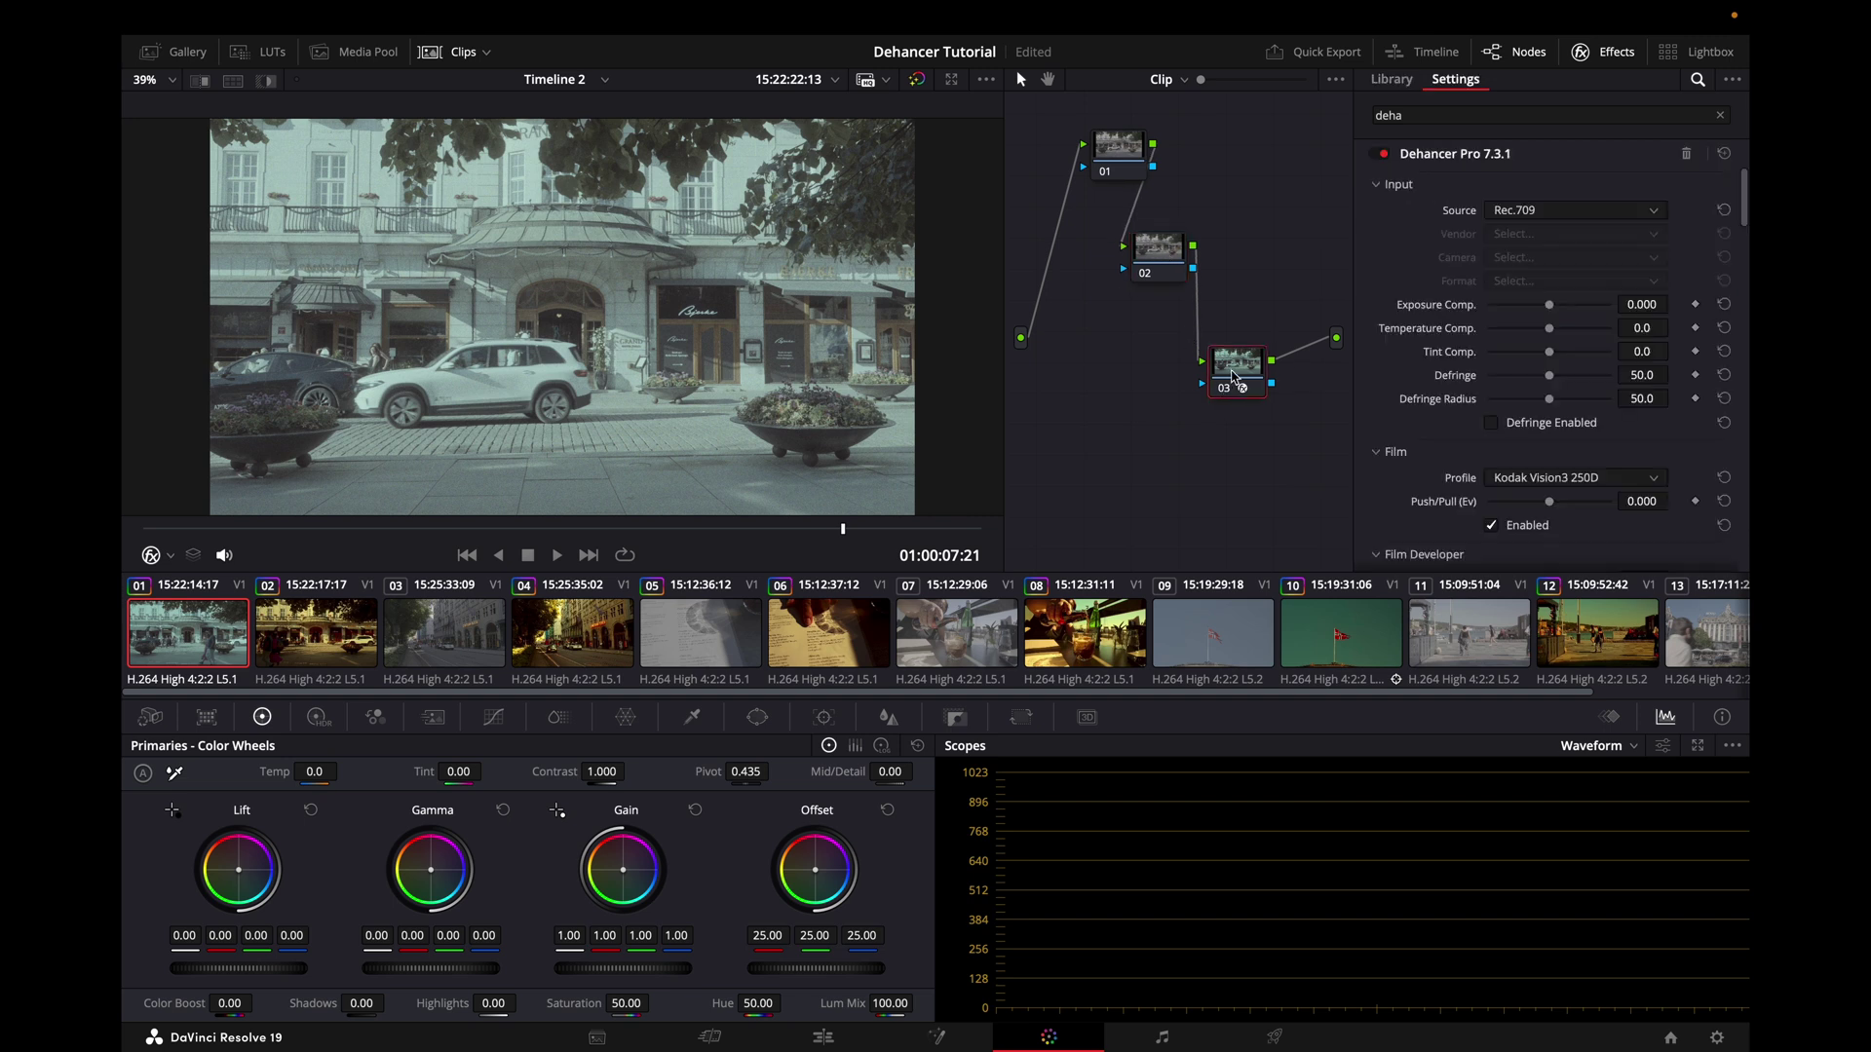
Browse node 03's Dehancer Pro settings and switch off the Film stage.
left_click_drag(1233, 378, 1235, 380)
scroll(1465, 244, "down", 2)
scroll(1471, 353, "up", 2)
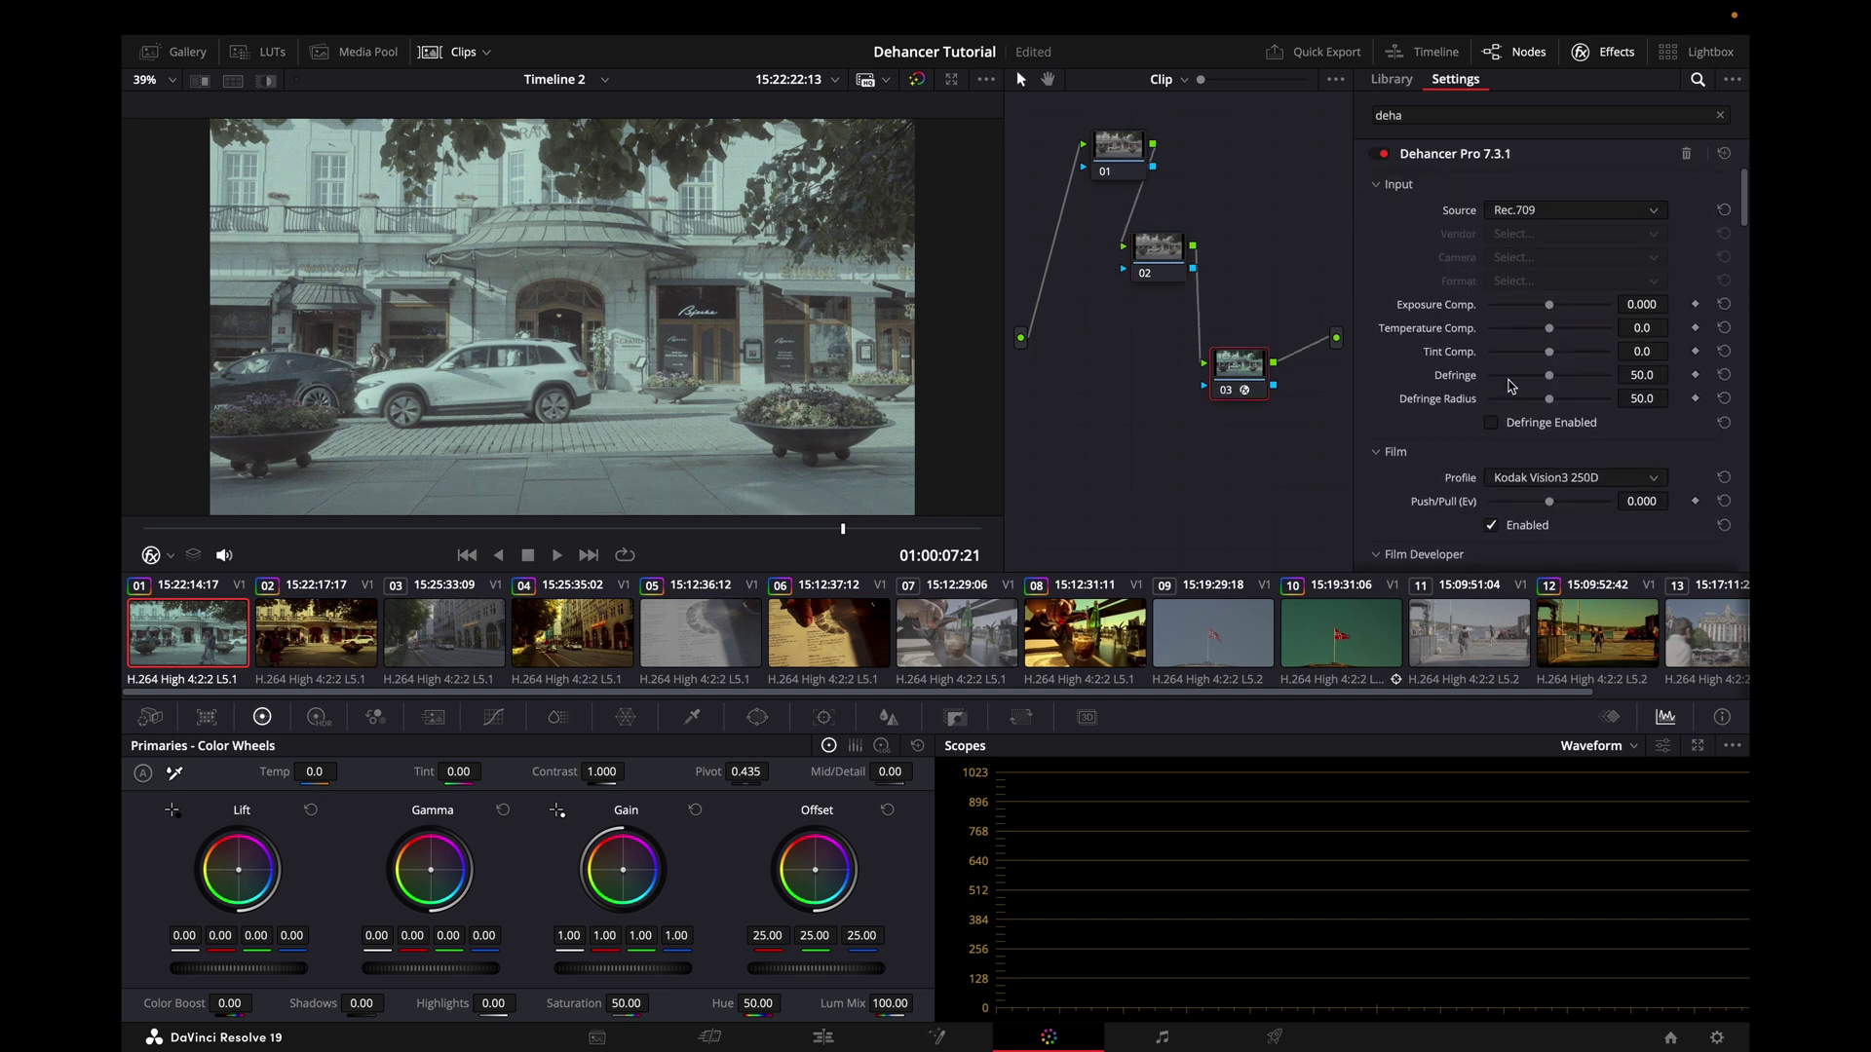
scroll(1552, 261, "down", 8)
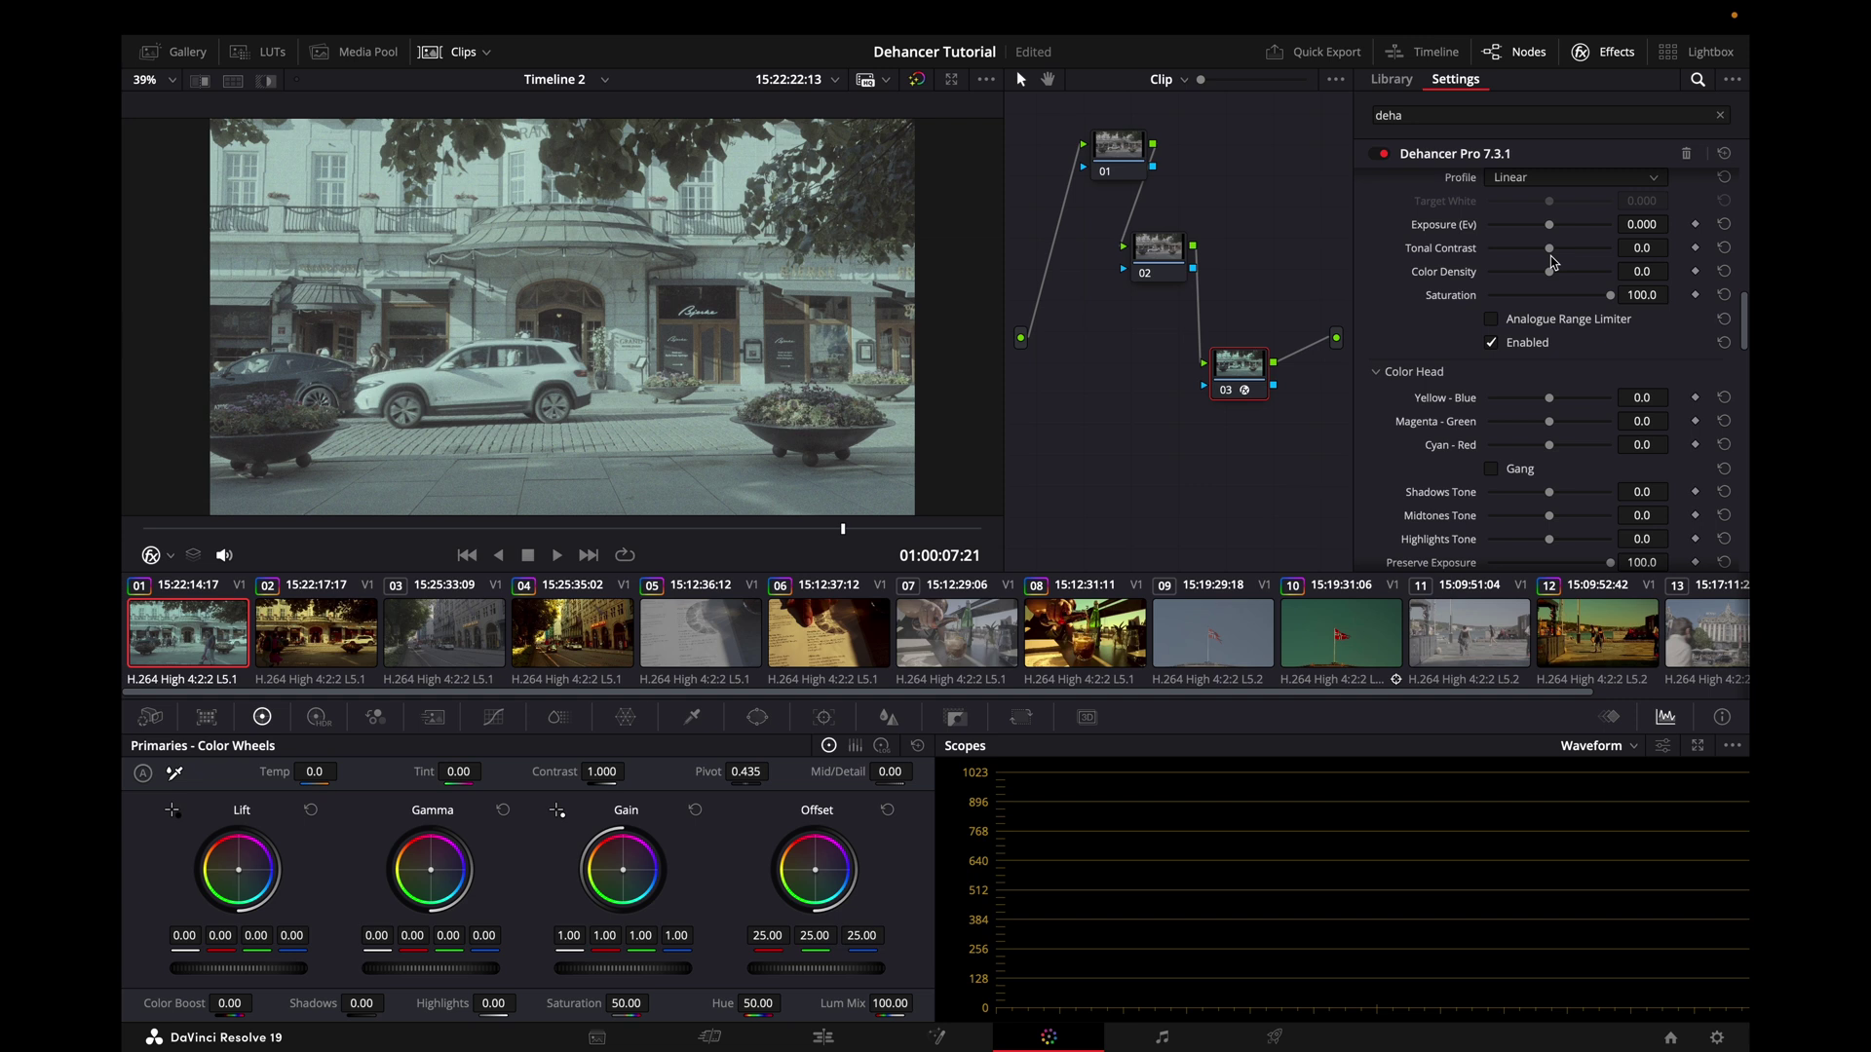
scroll(1552, 261, "down", 15)
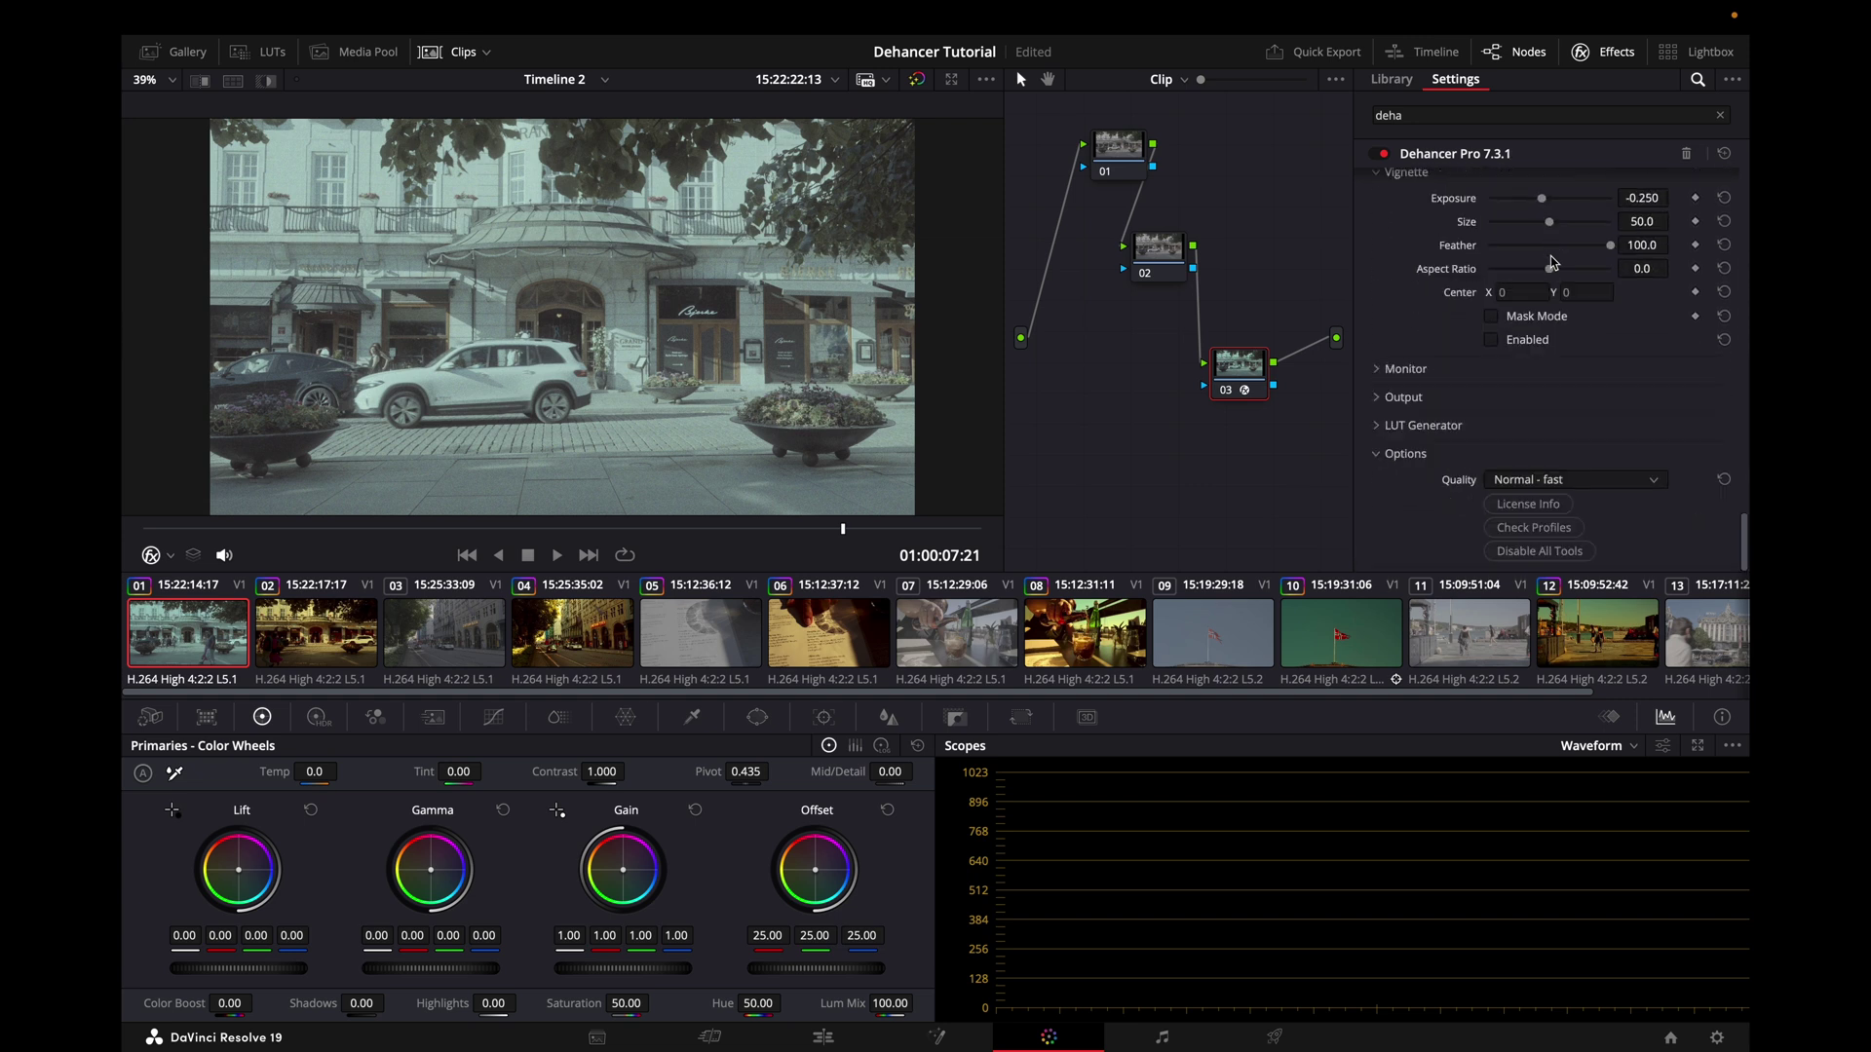
scroll(1552, 261, "up", 10)
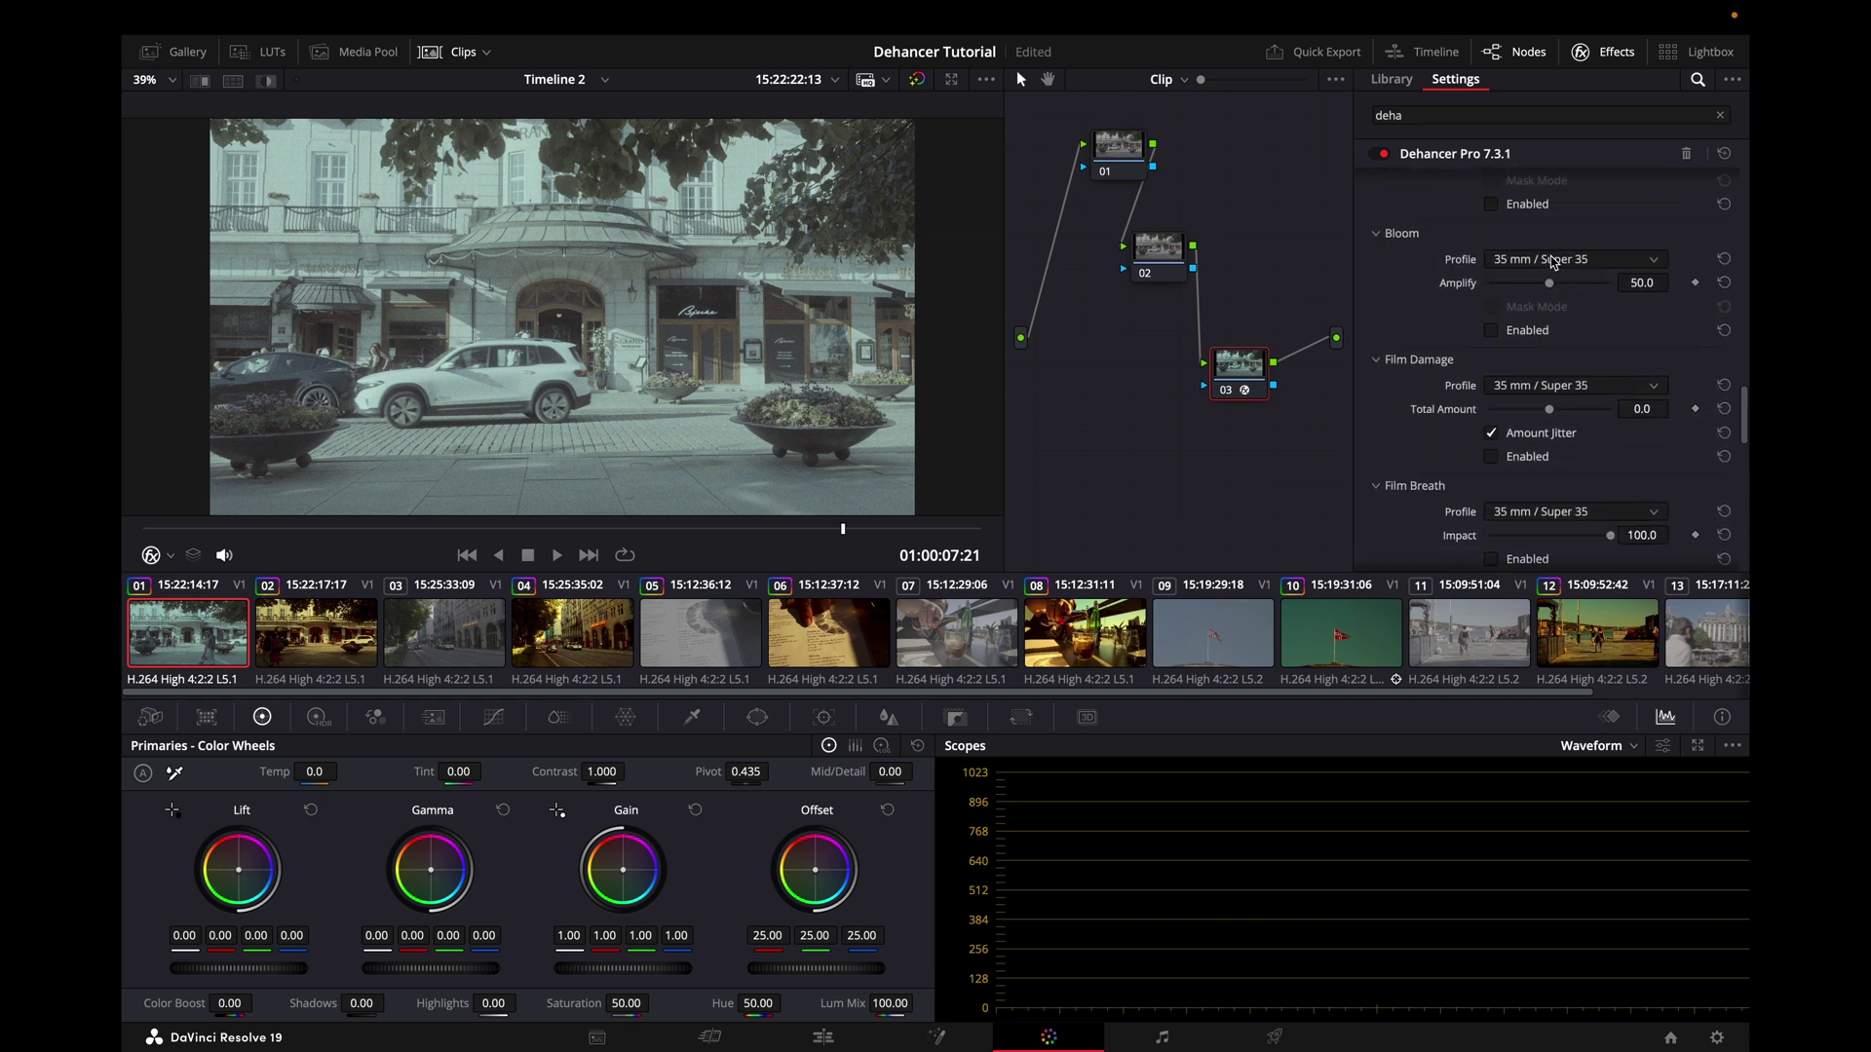
scroll(1505, 337, "up", 3)
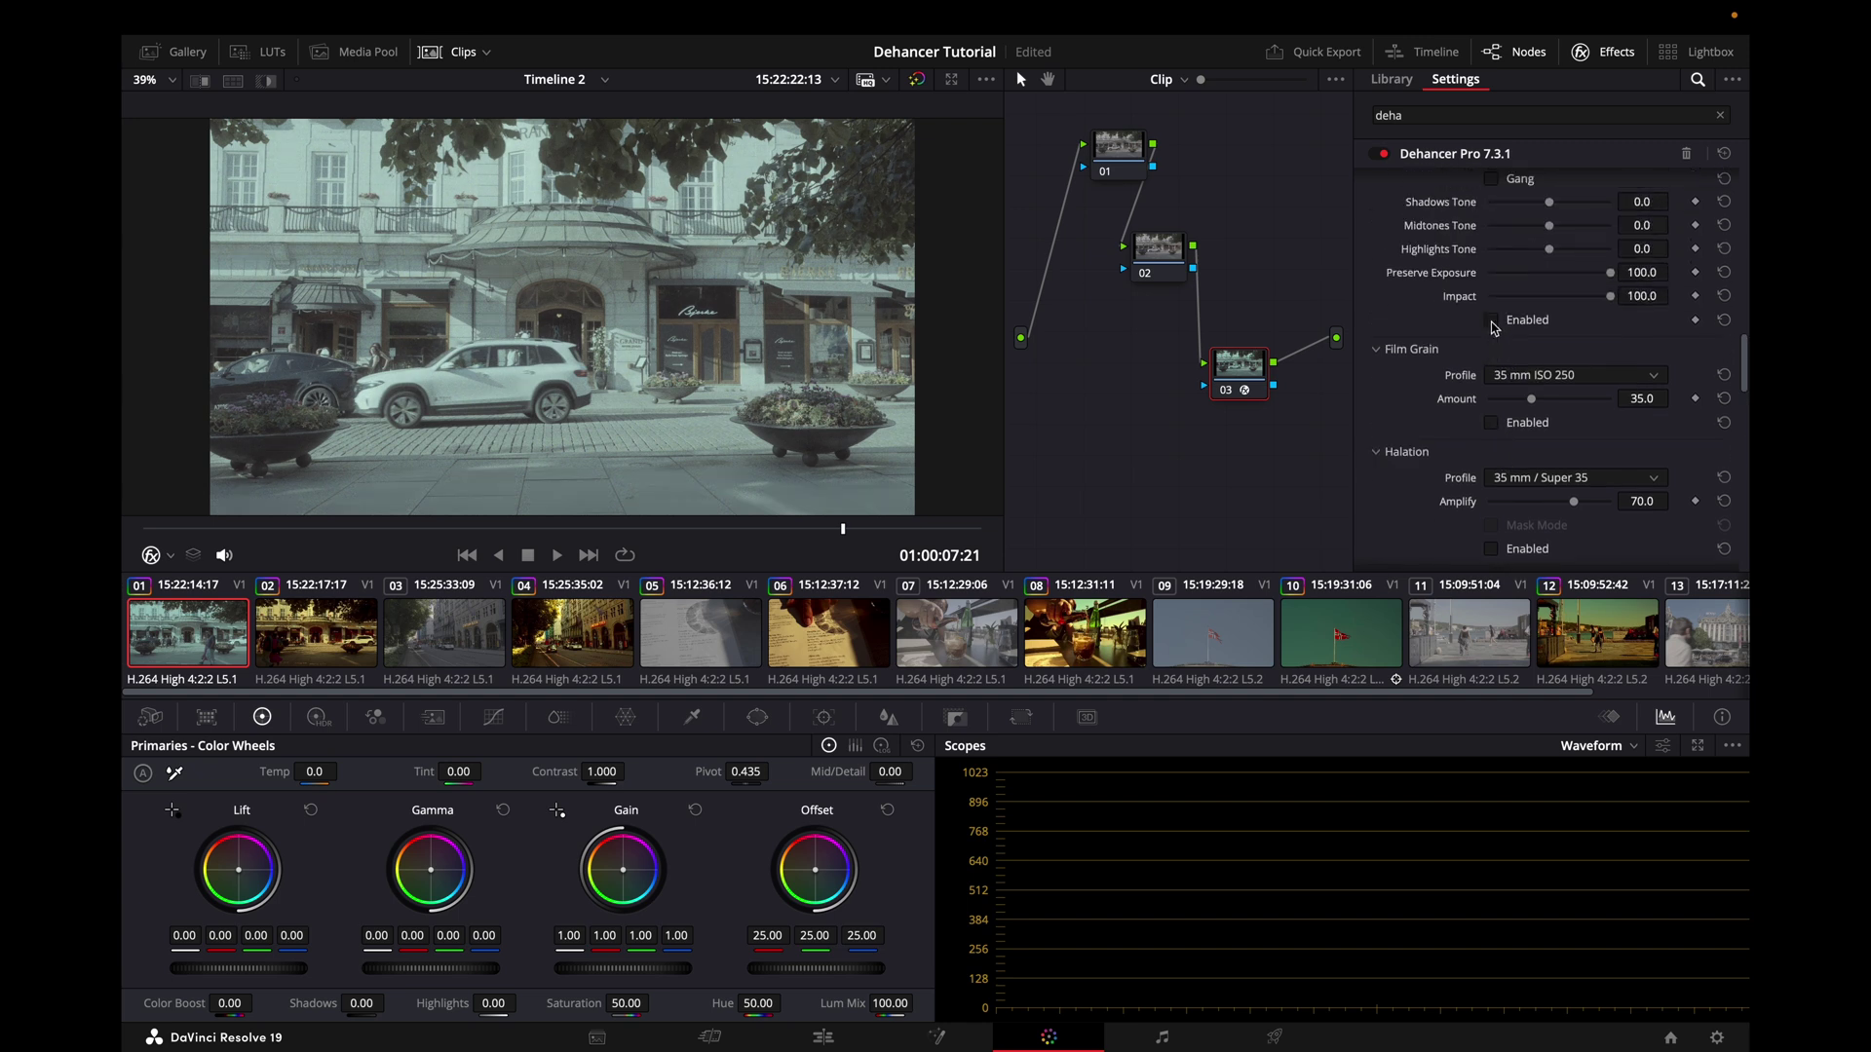
scroll(1493, 328, "up", 1)
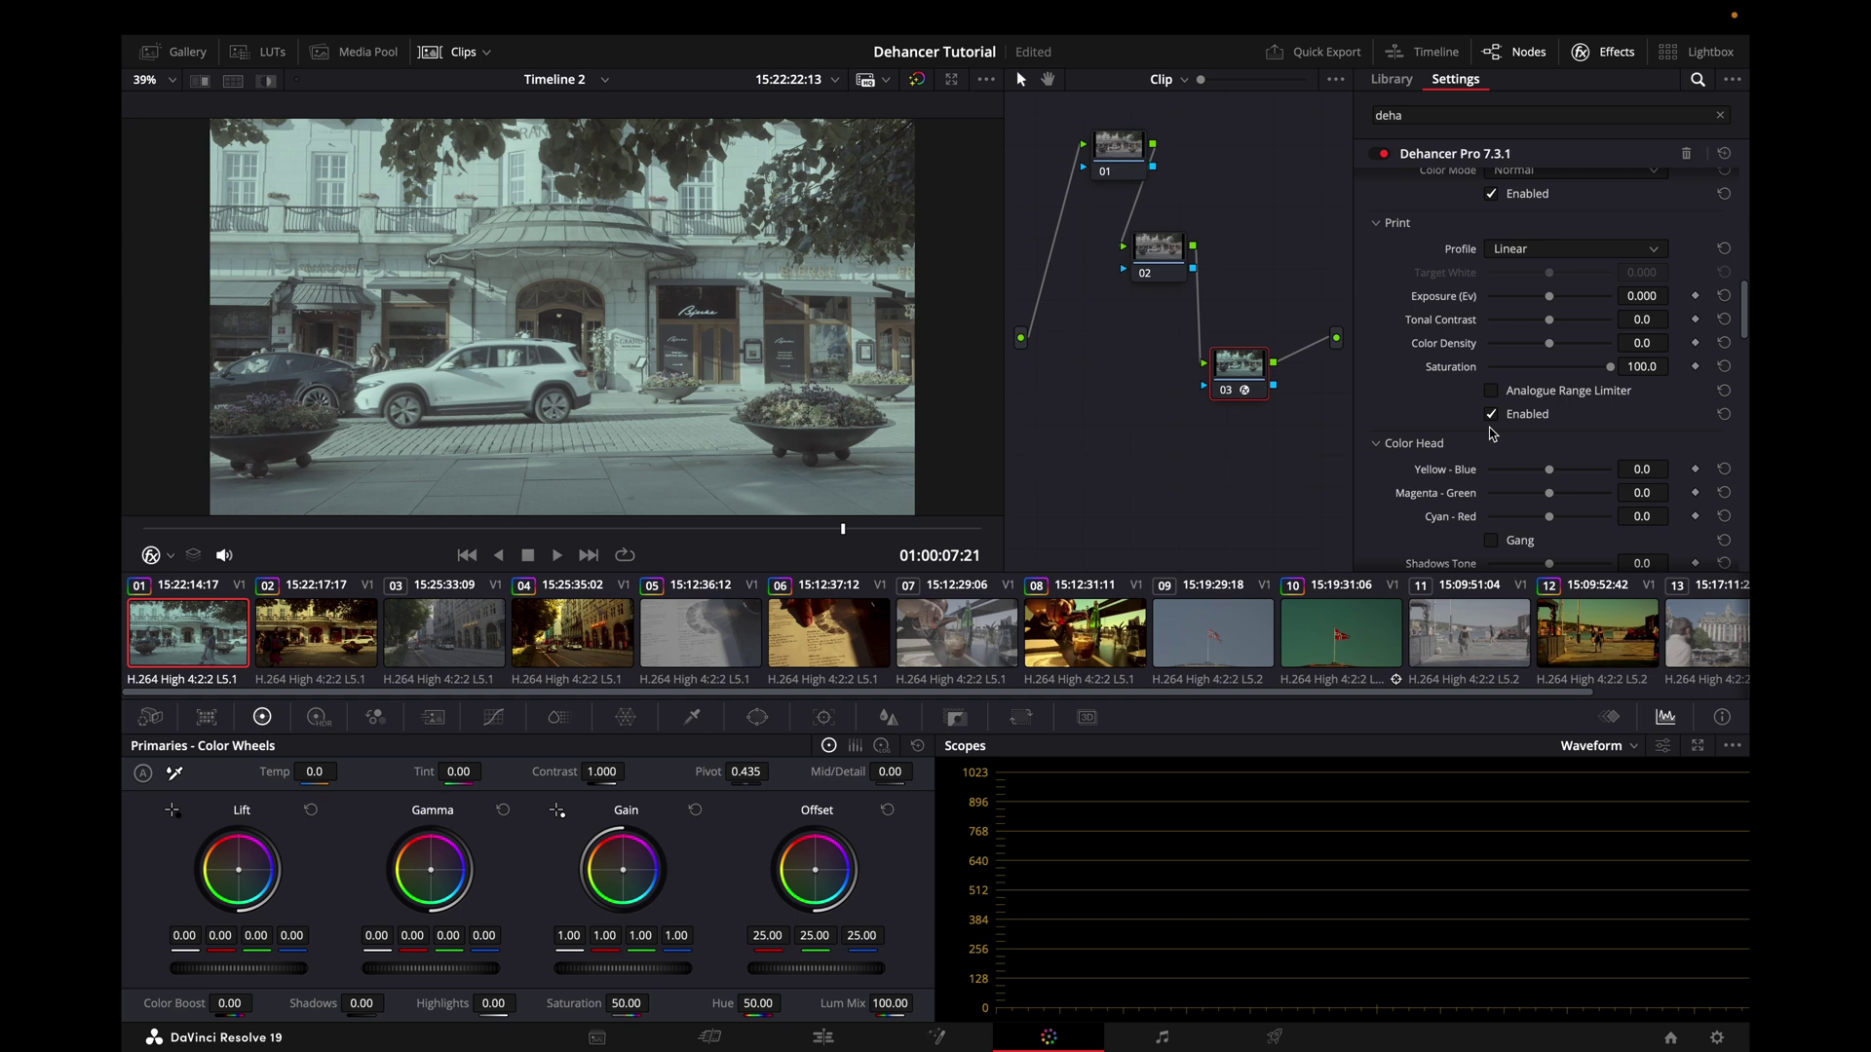
left_click(1491, 415)
scroll(1490, 409, "up", 2)
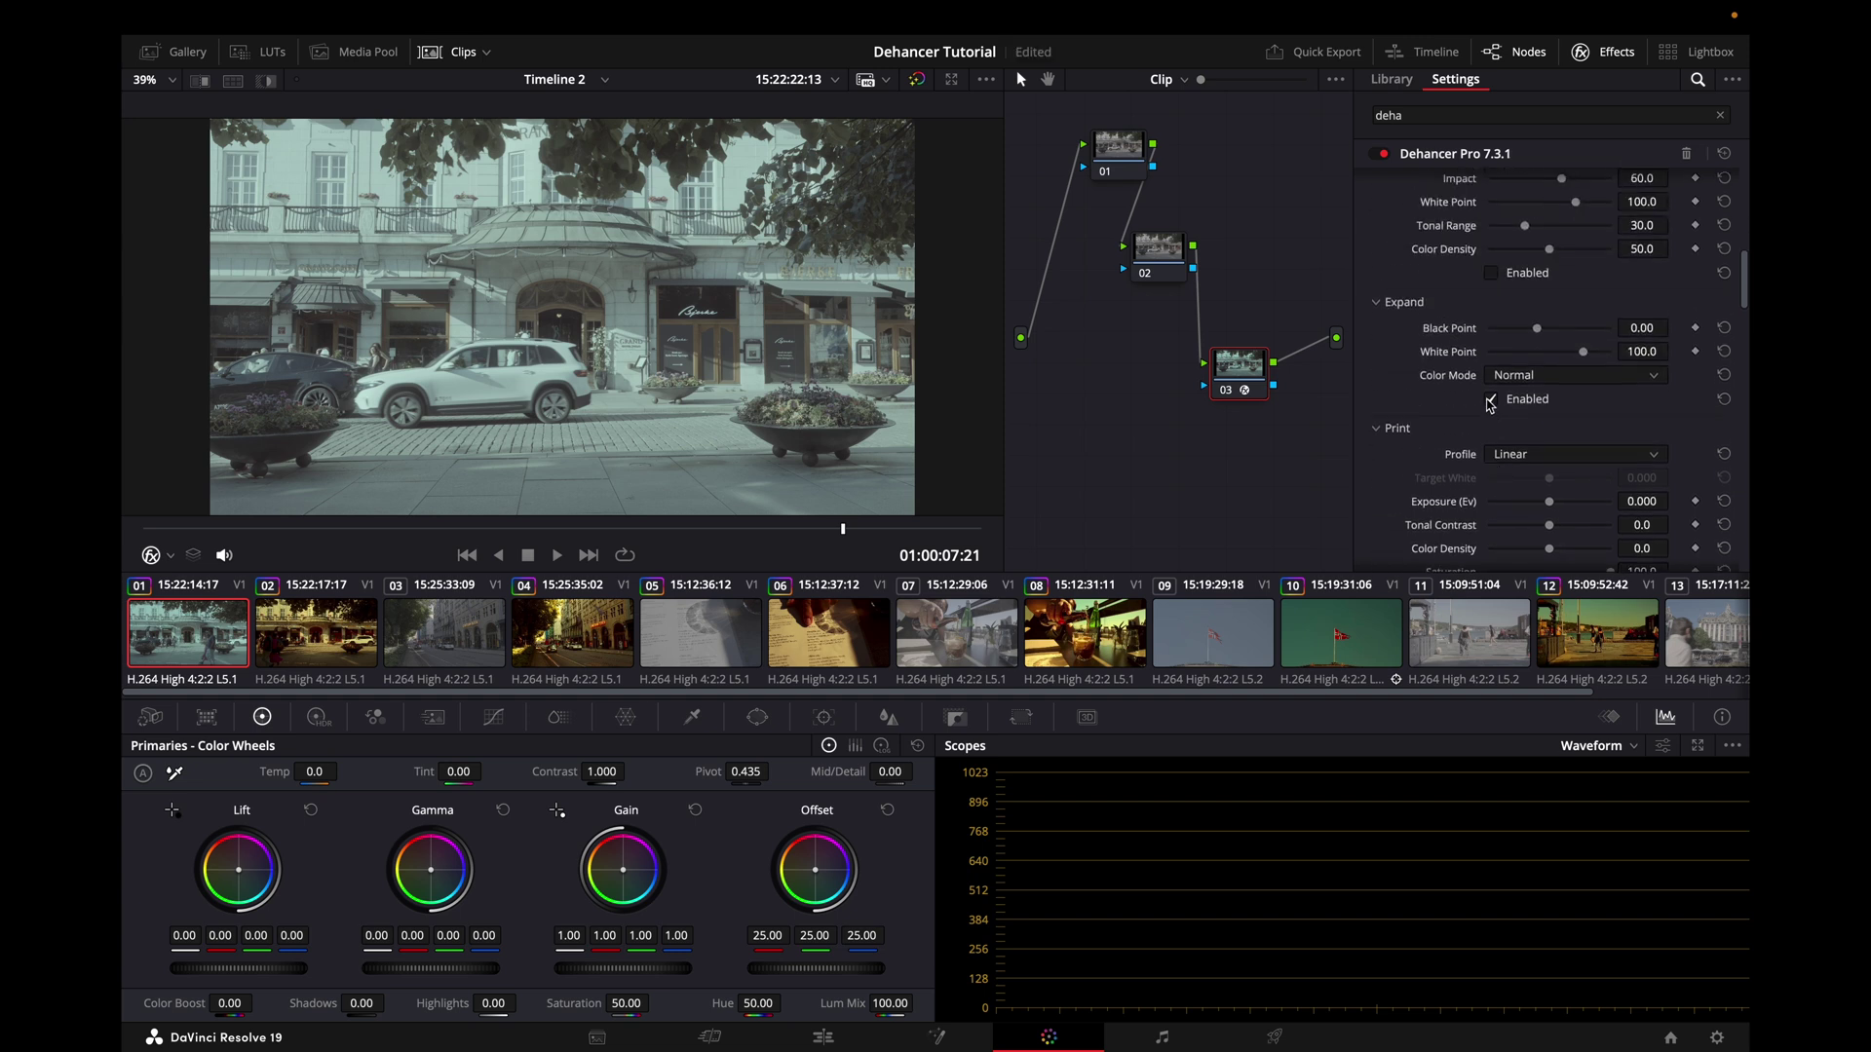
scroll(1490, 404, "up", 4)
left_click(1490, 343)
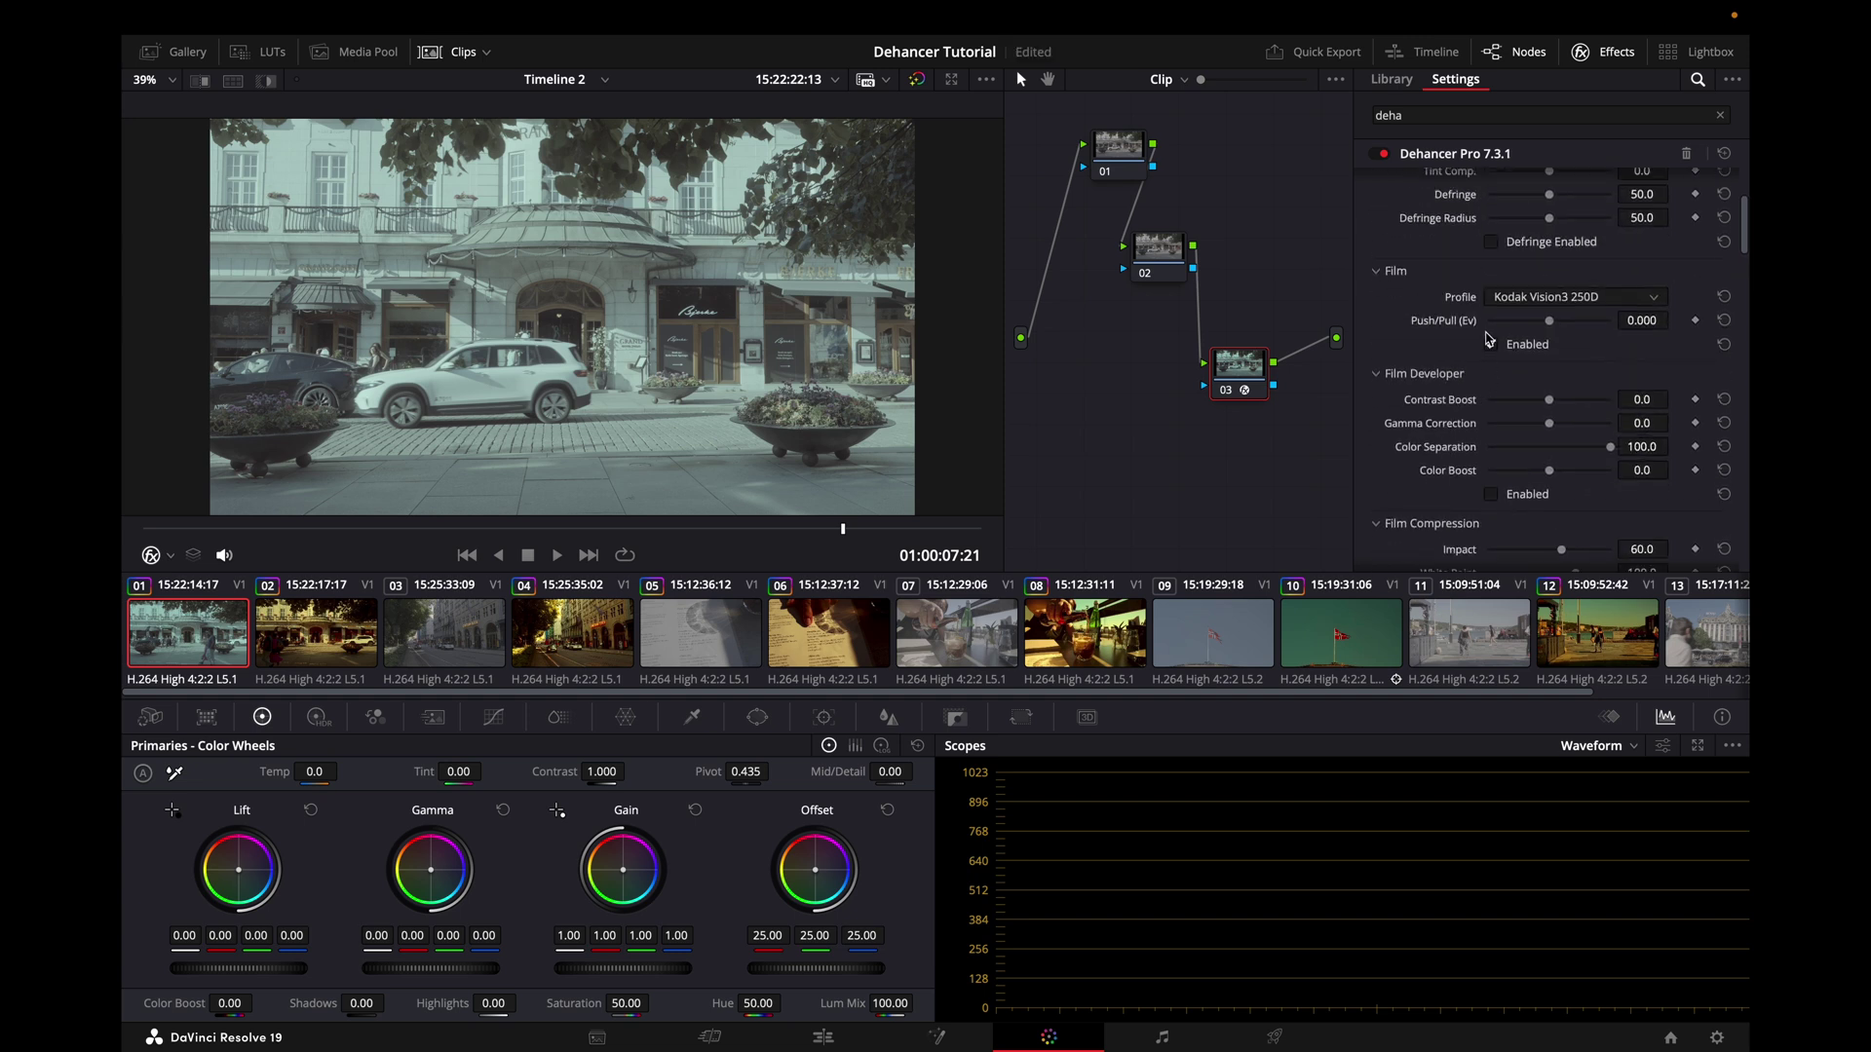
Review the remaining Dehancer settings, including the 35.0 grain amount.
scroll(1449, 327, "down", 5)
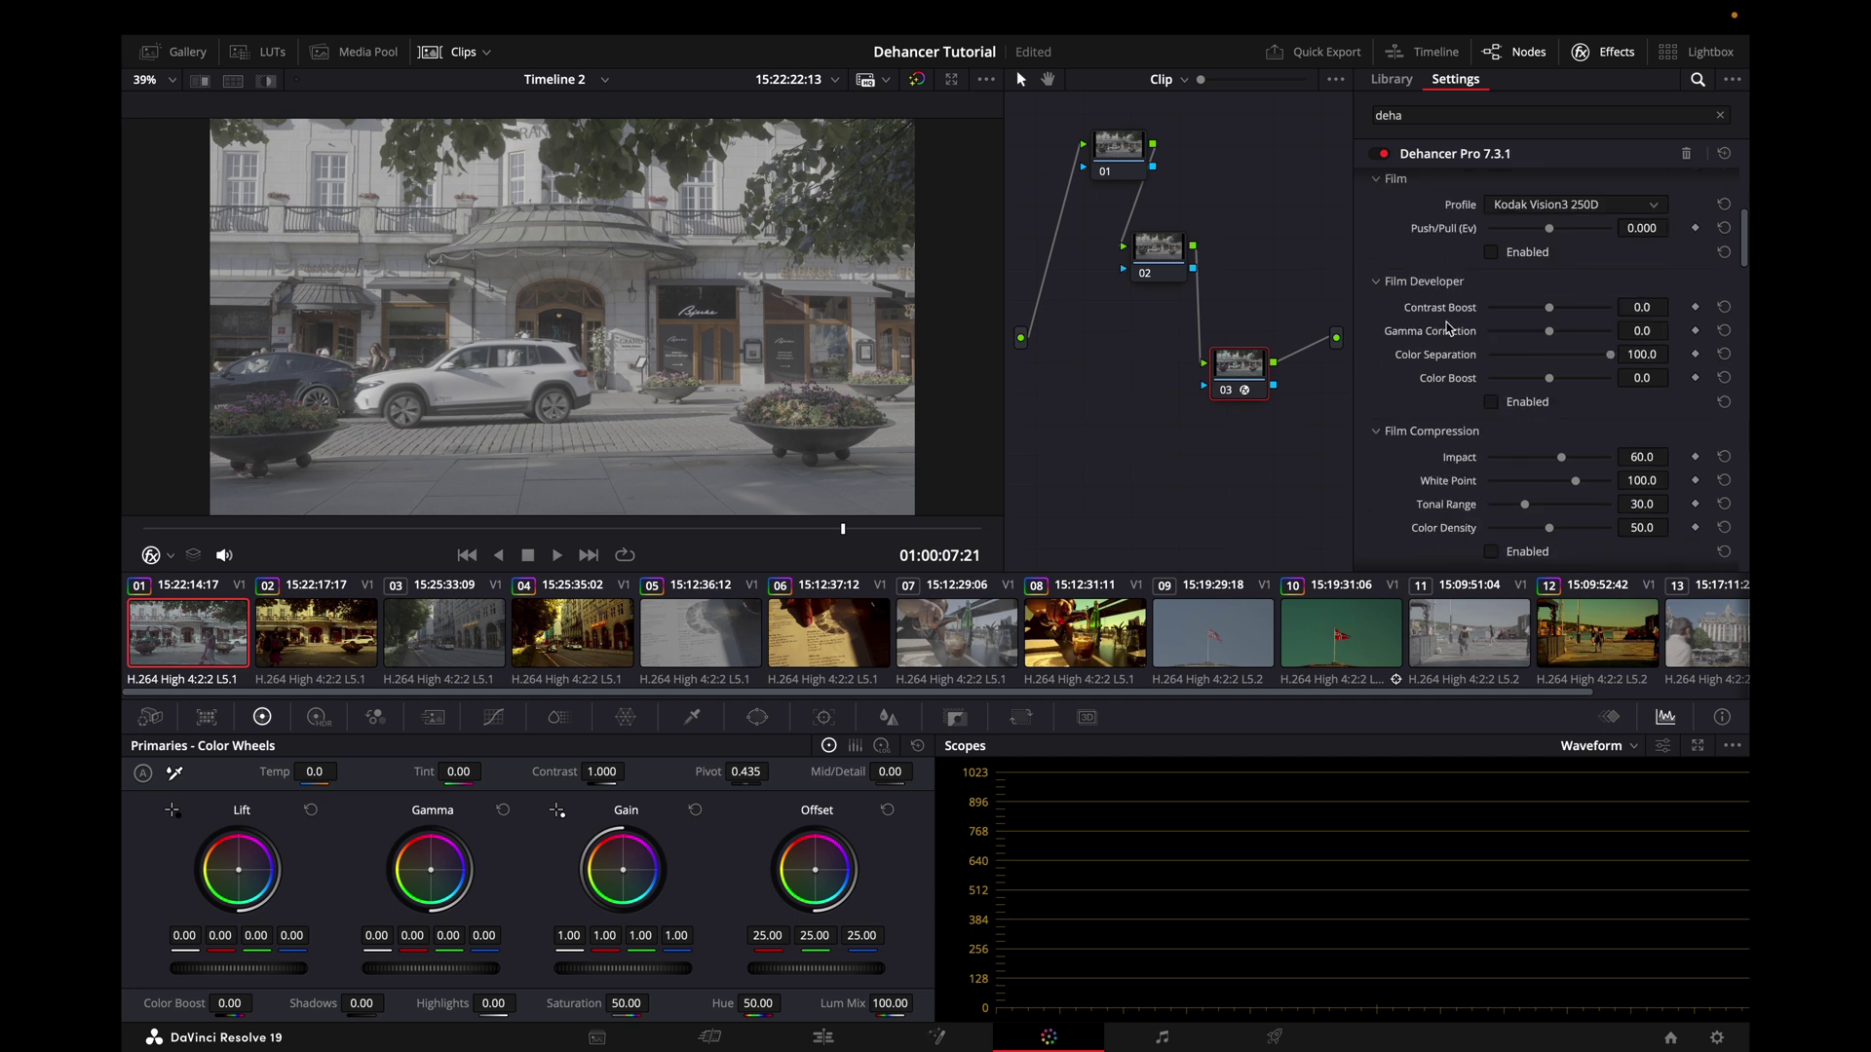
scroll(1448, 327, "down", 8)
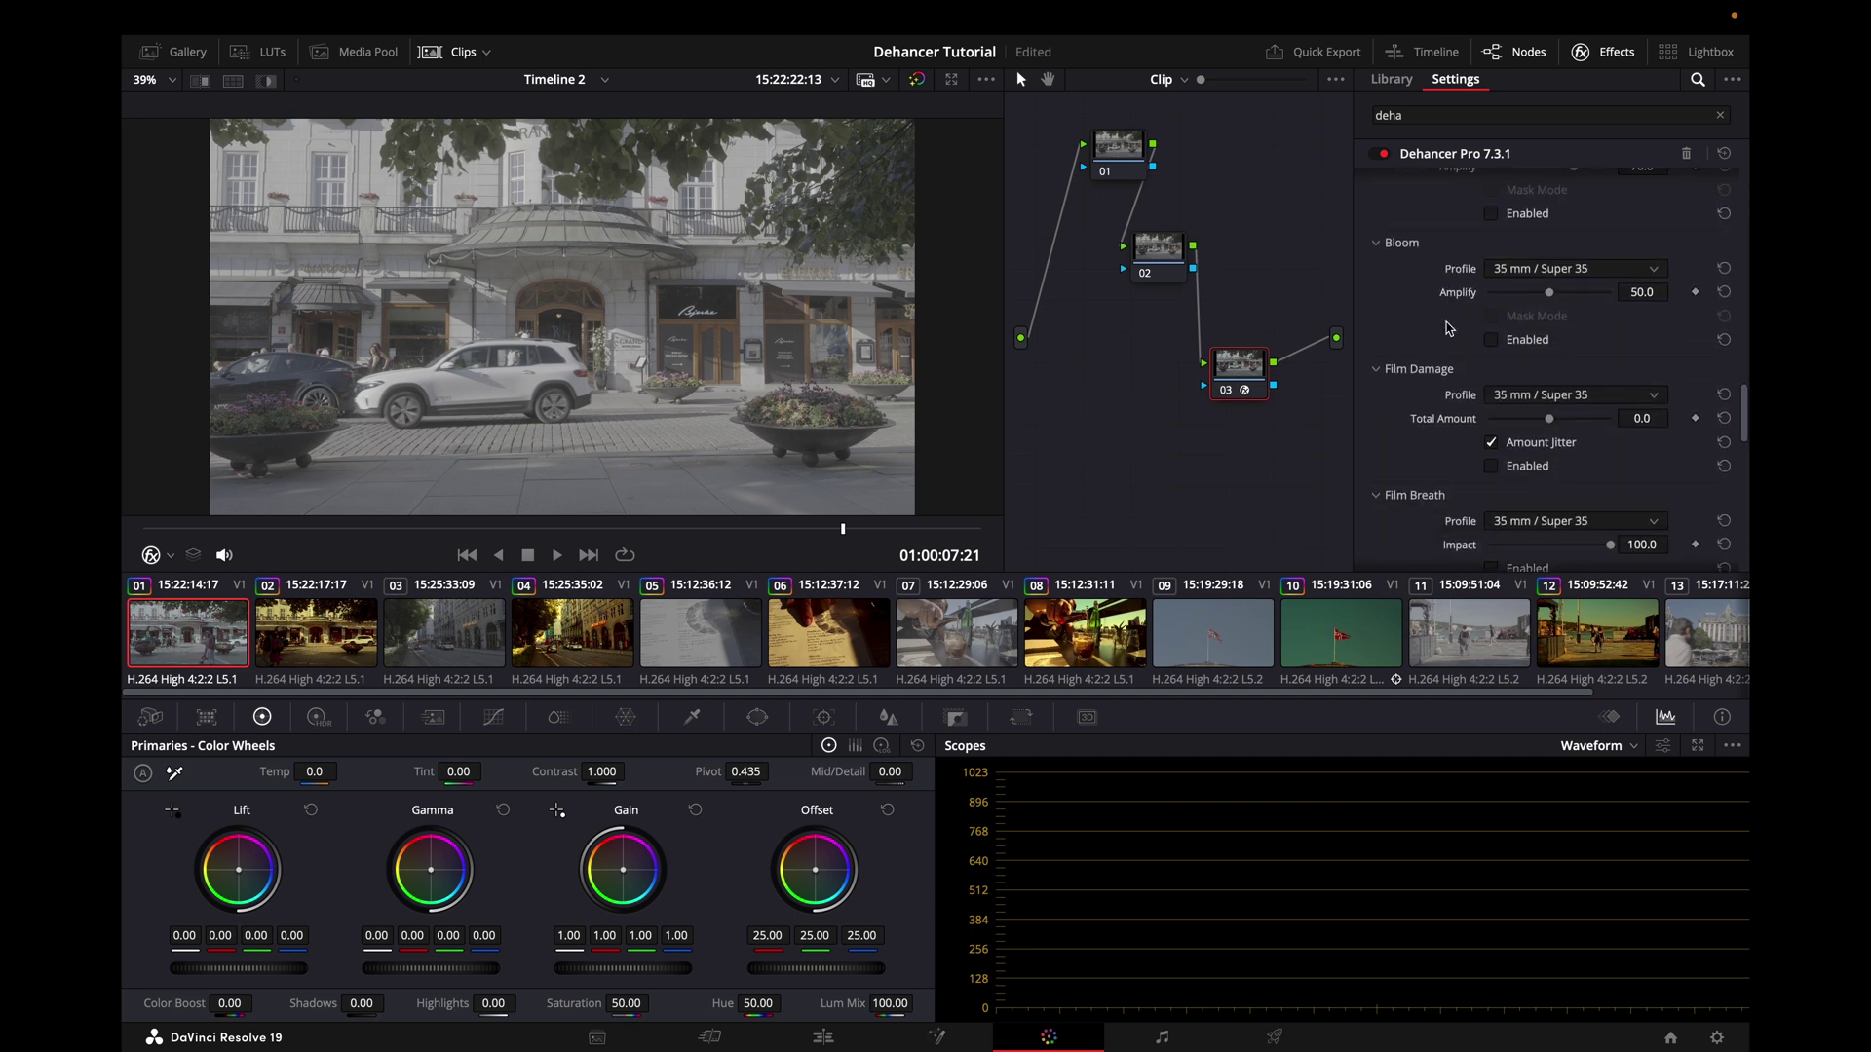
scroll(1490, 475, "down", 8)
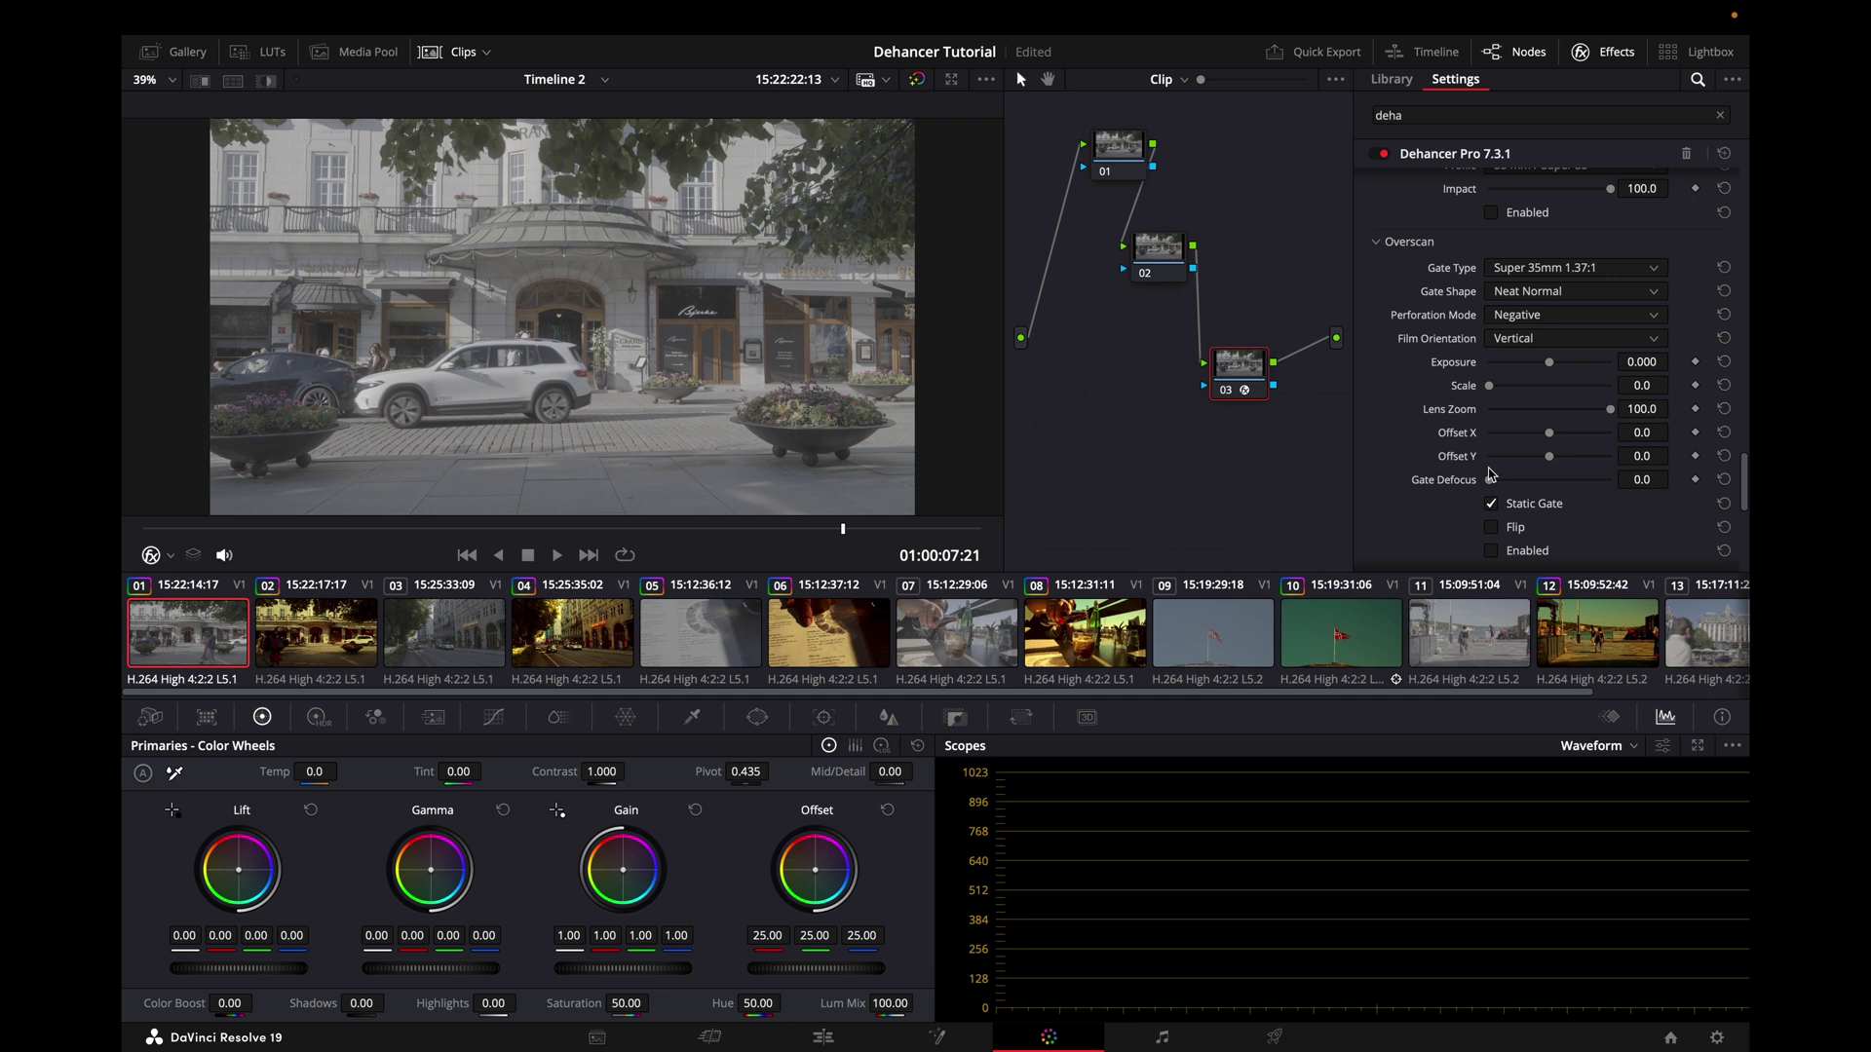
scroll(1490, 474, "up", 15)
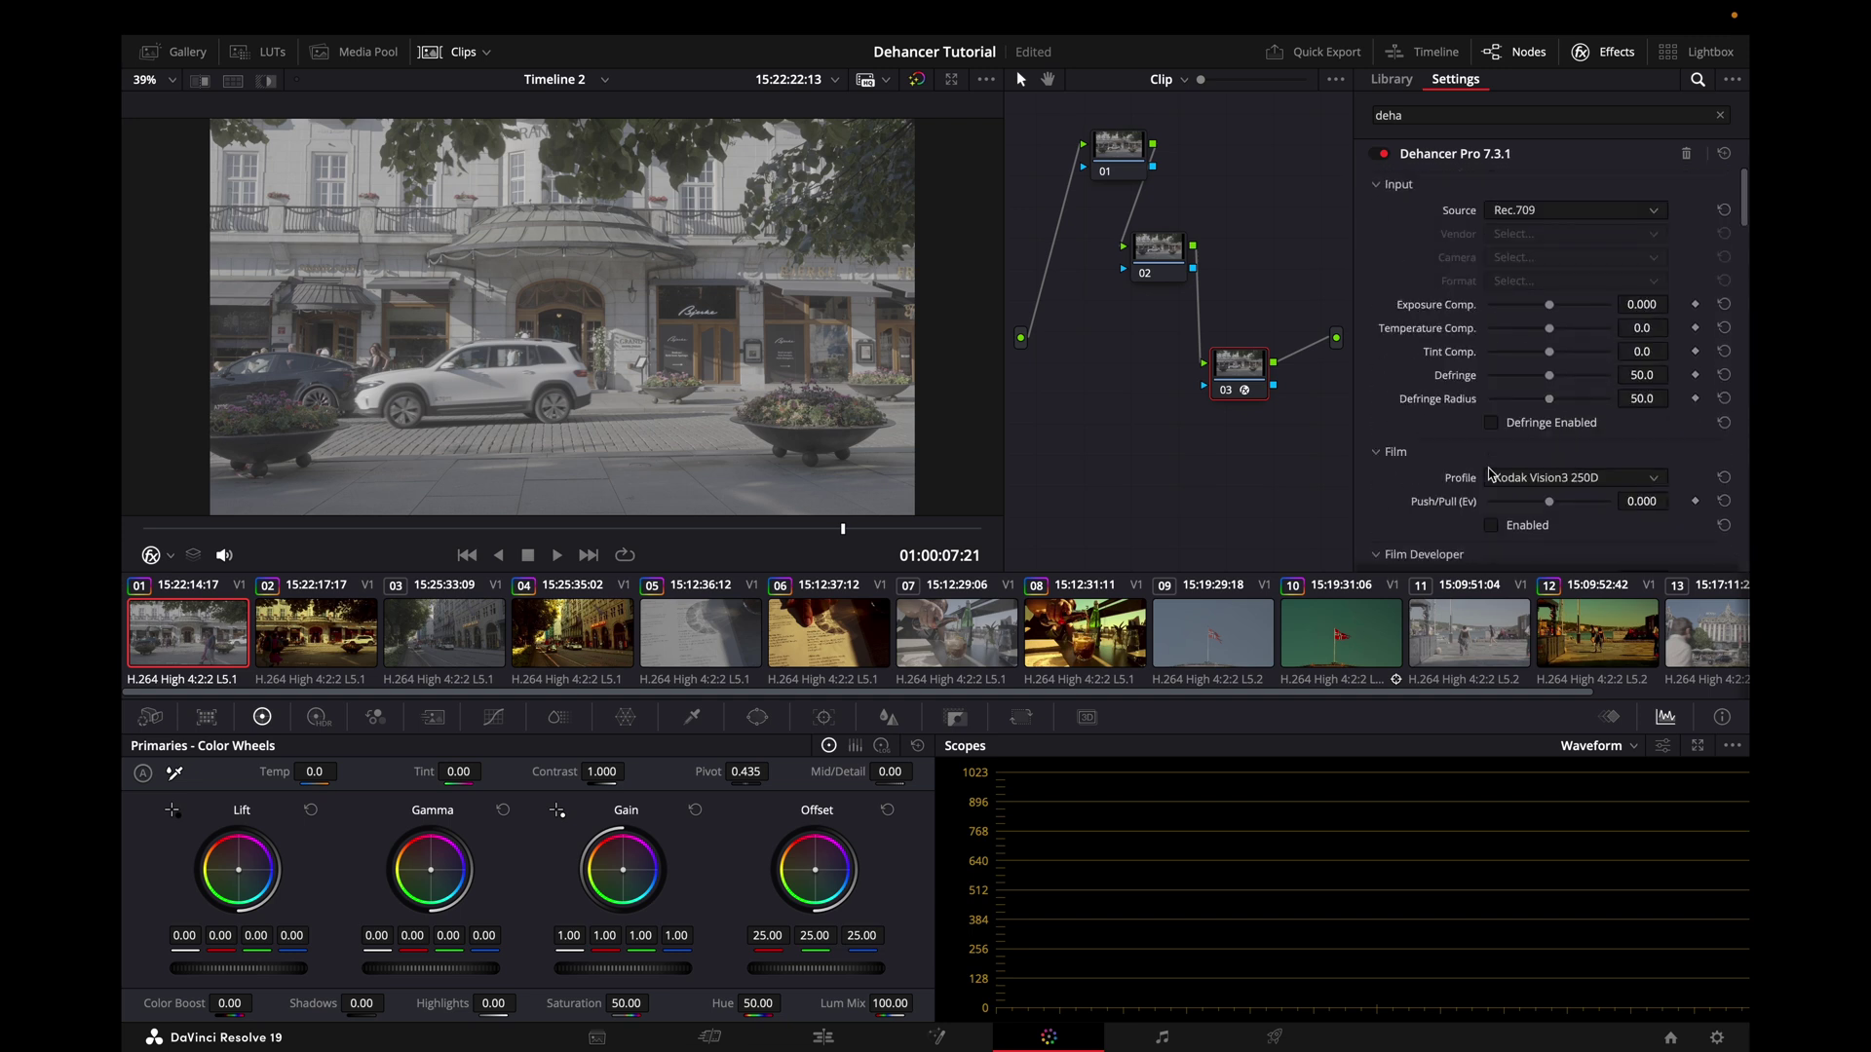
scroll(1490, 475, "down", 5)
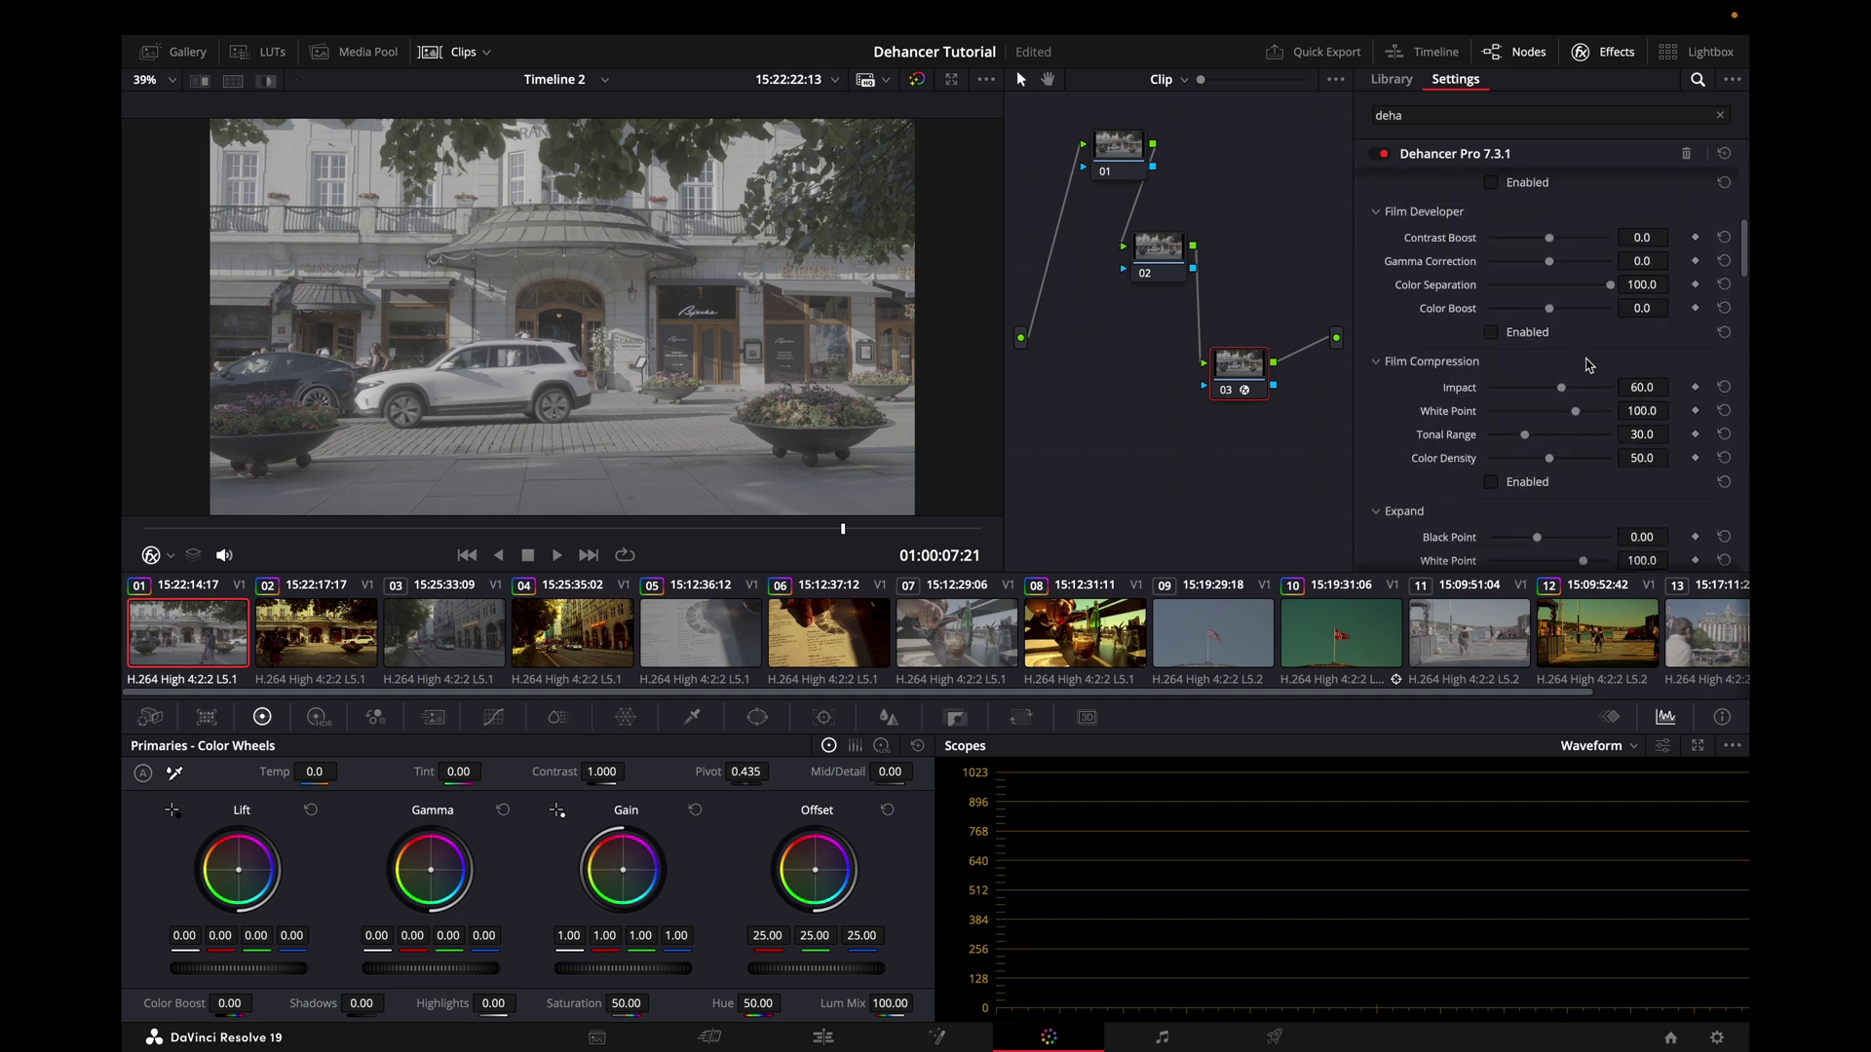
scroll(1586, 361, "down", 8)
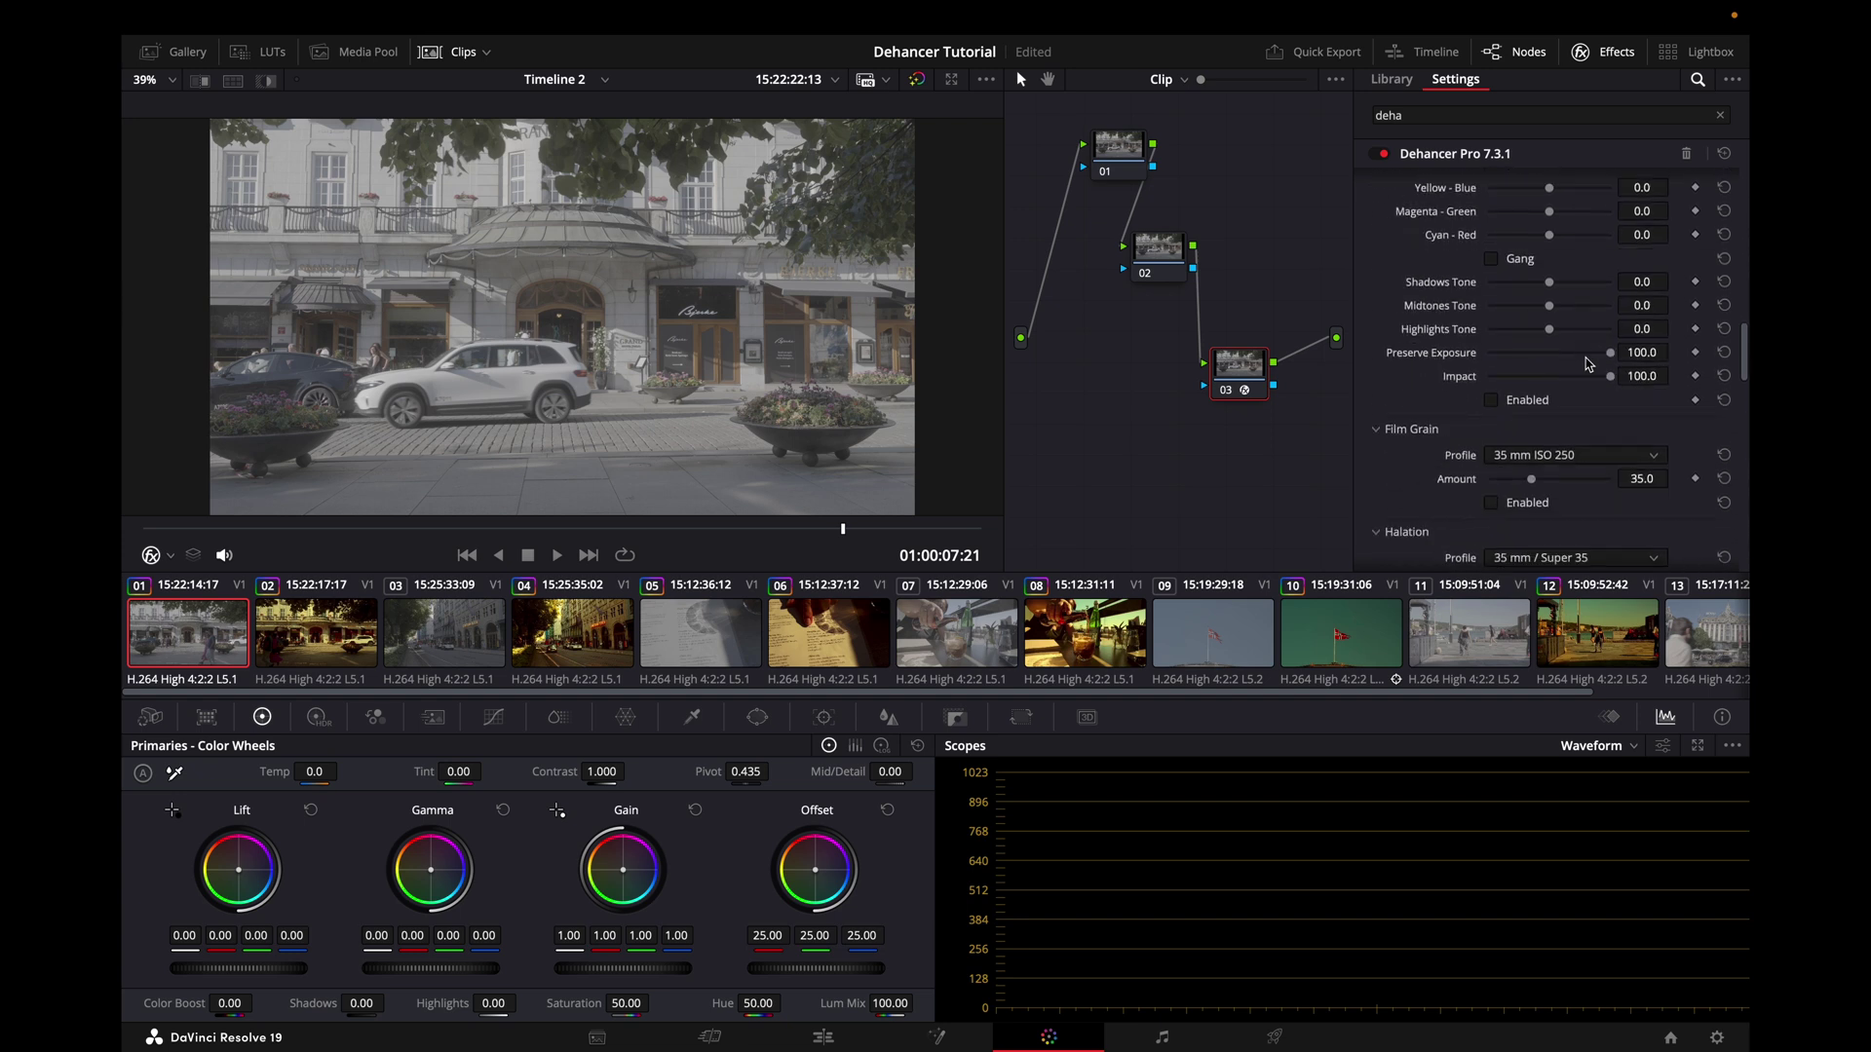
scroll(1587, 243, "up", 14)
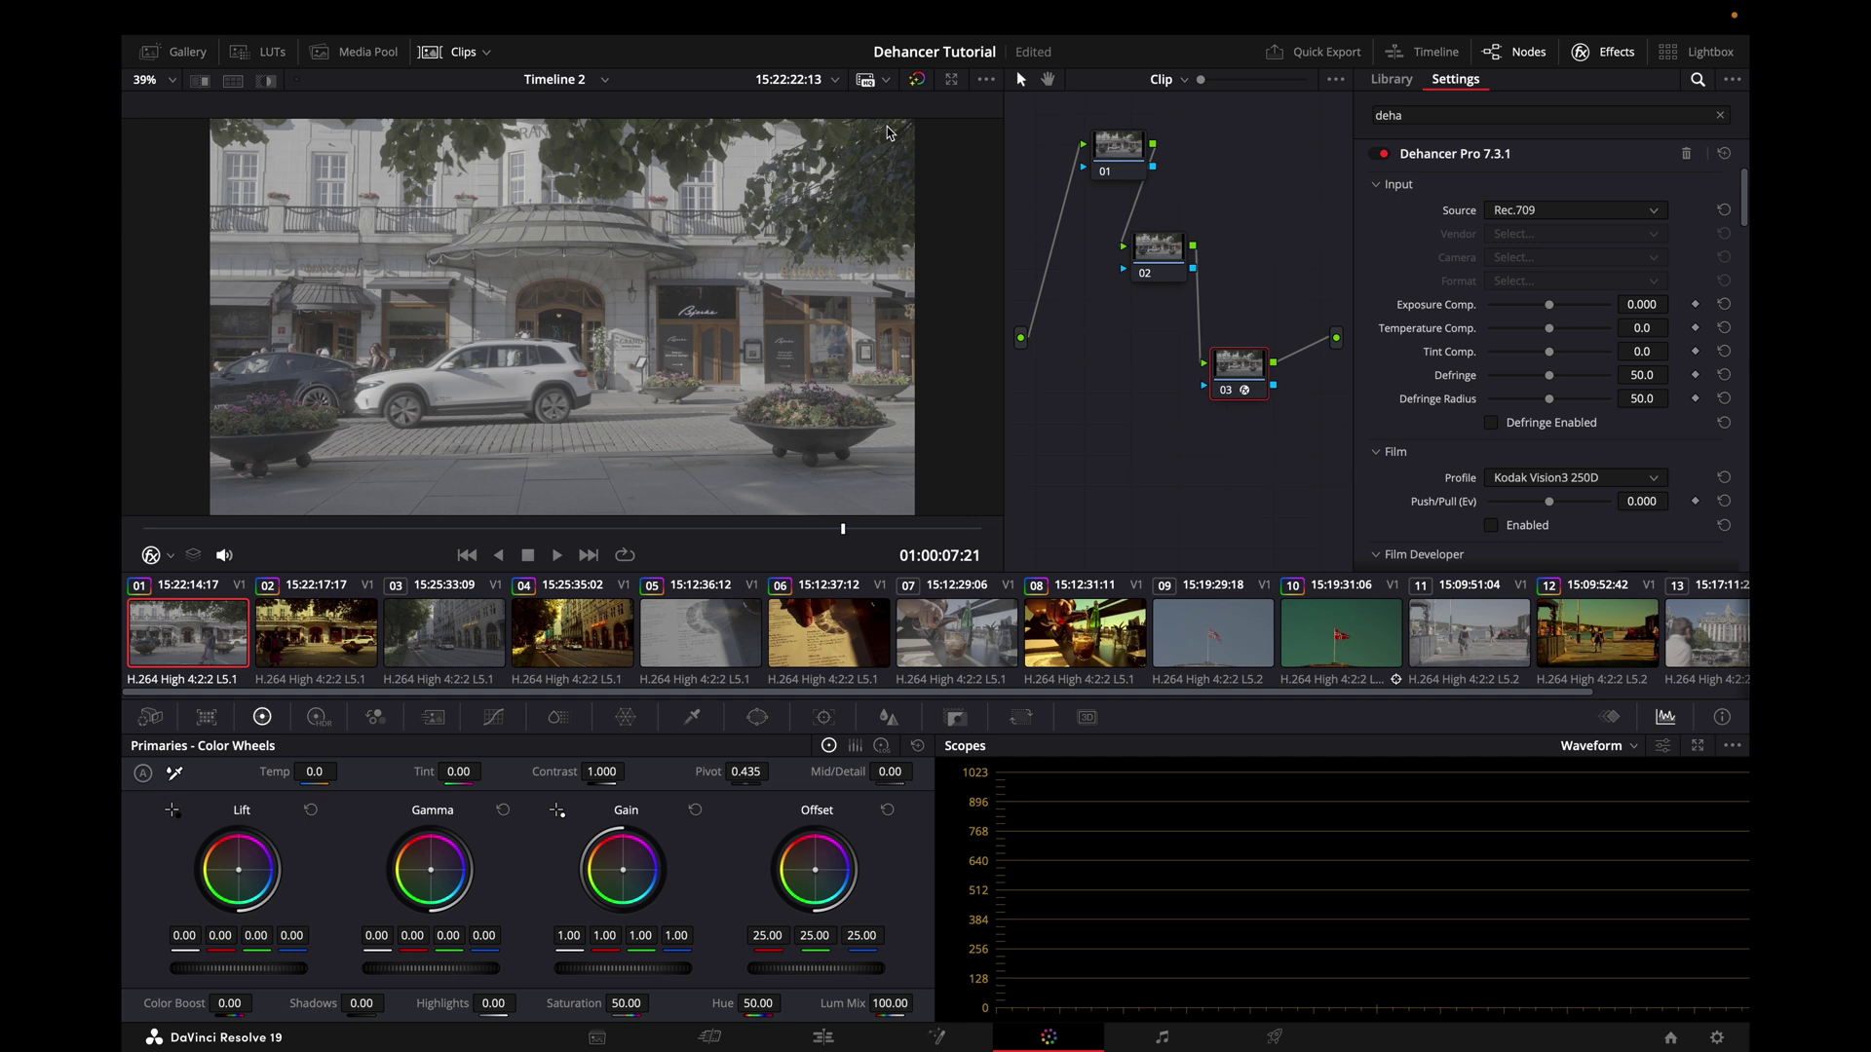
Set Dehancer's input source to a Sony Alpha 7 IV camera in S-Log3 S-Gamut3.Cine.
left_click(1540, 211)
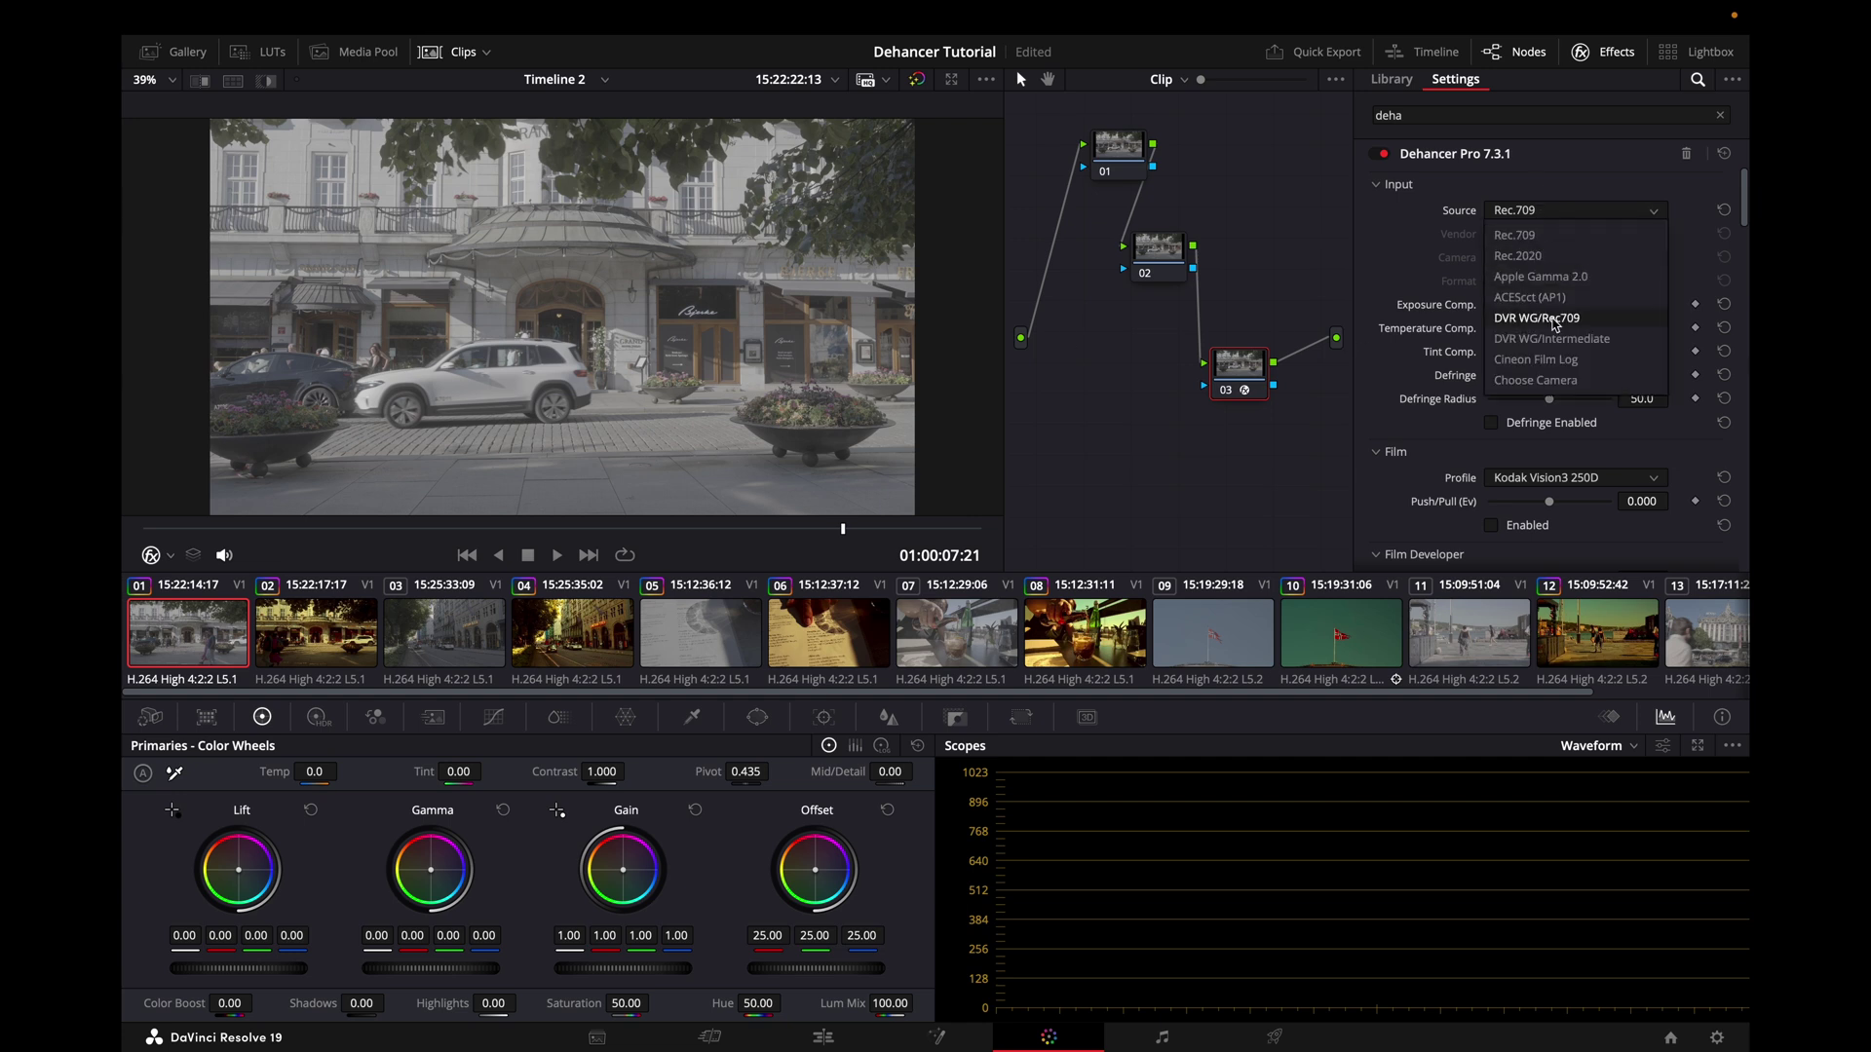
left_click(1545, 237)
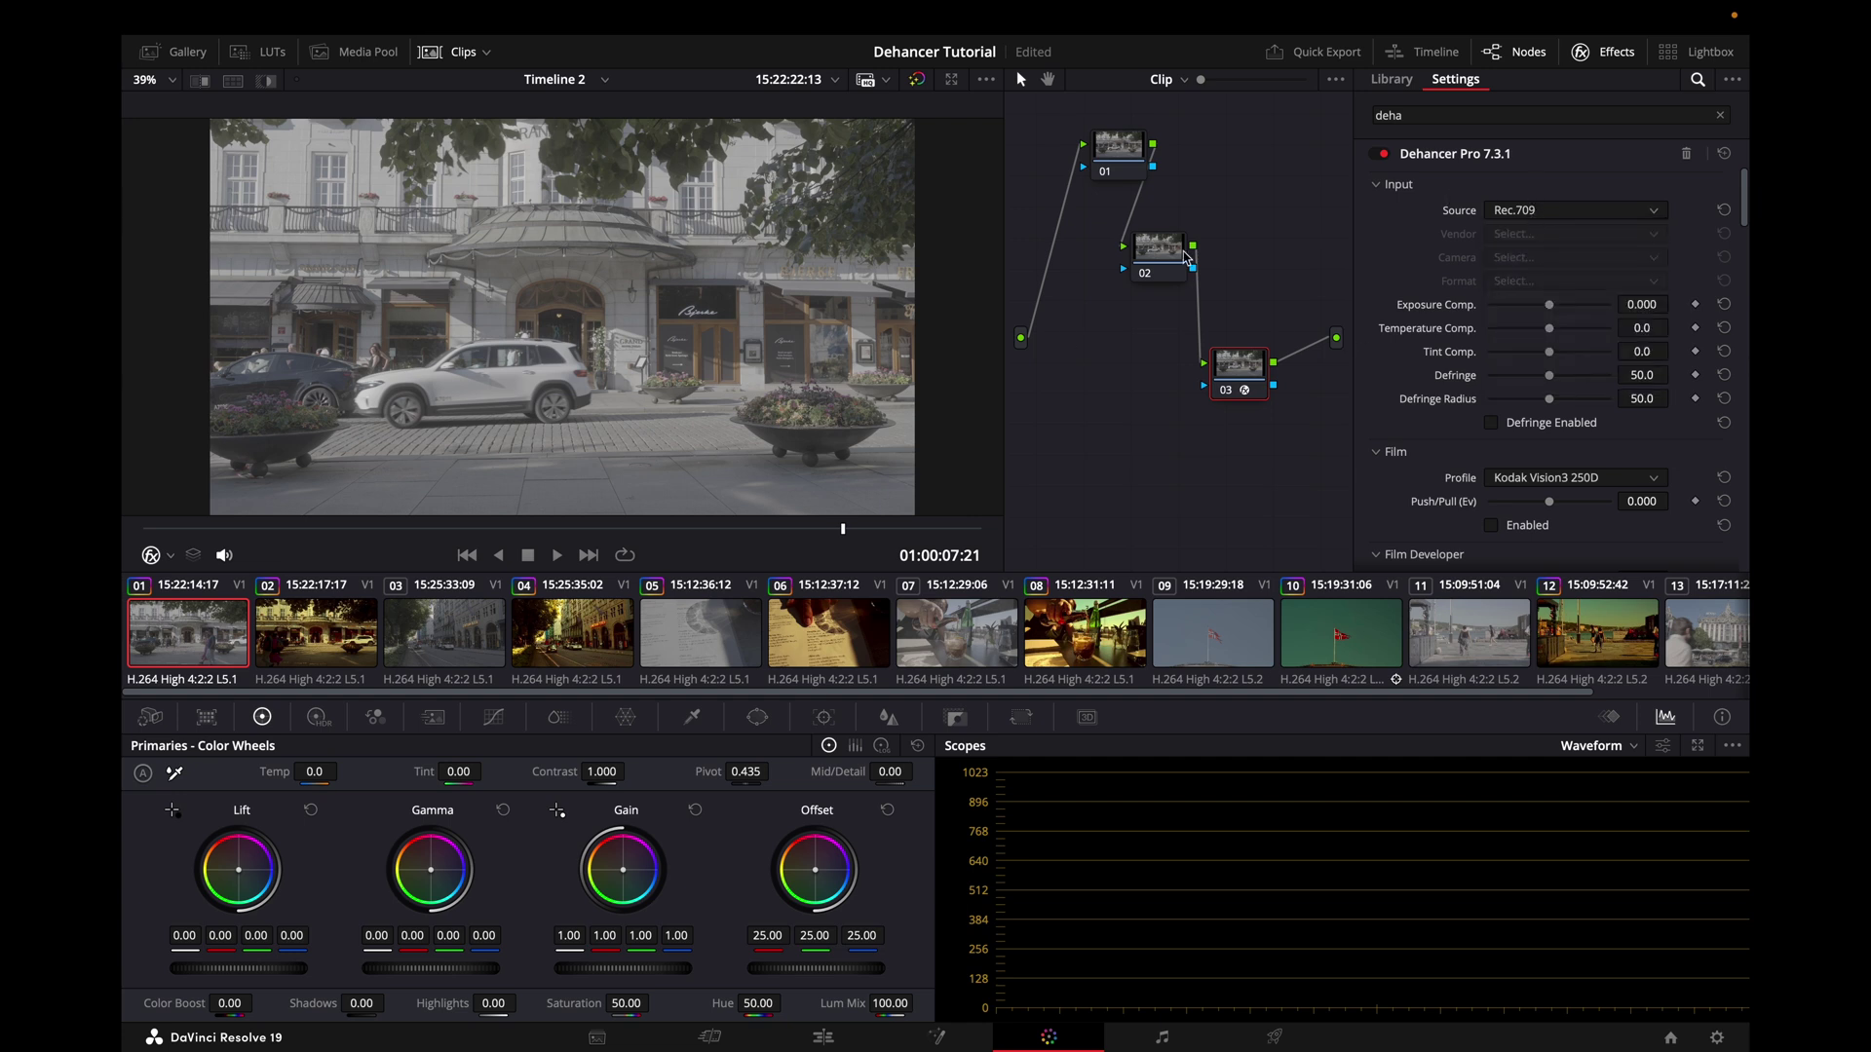
left_click(1572, 212)
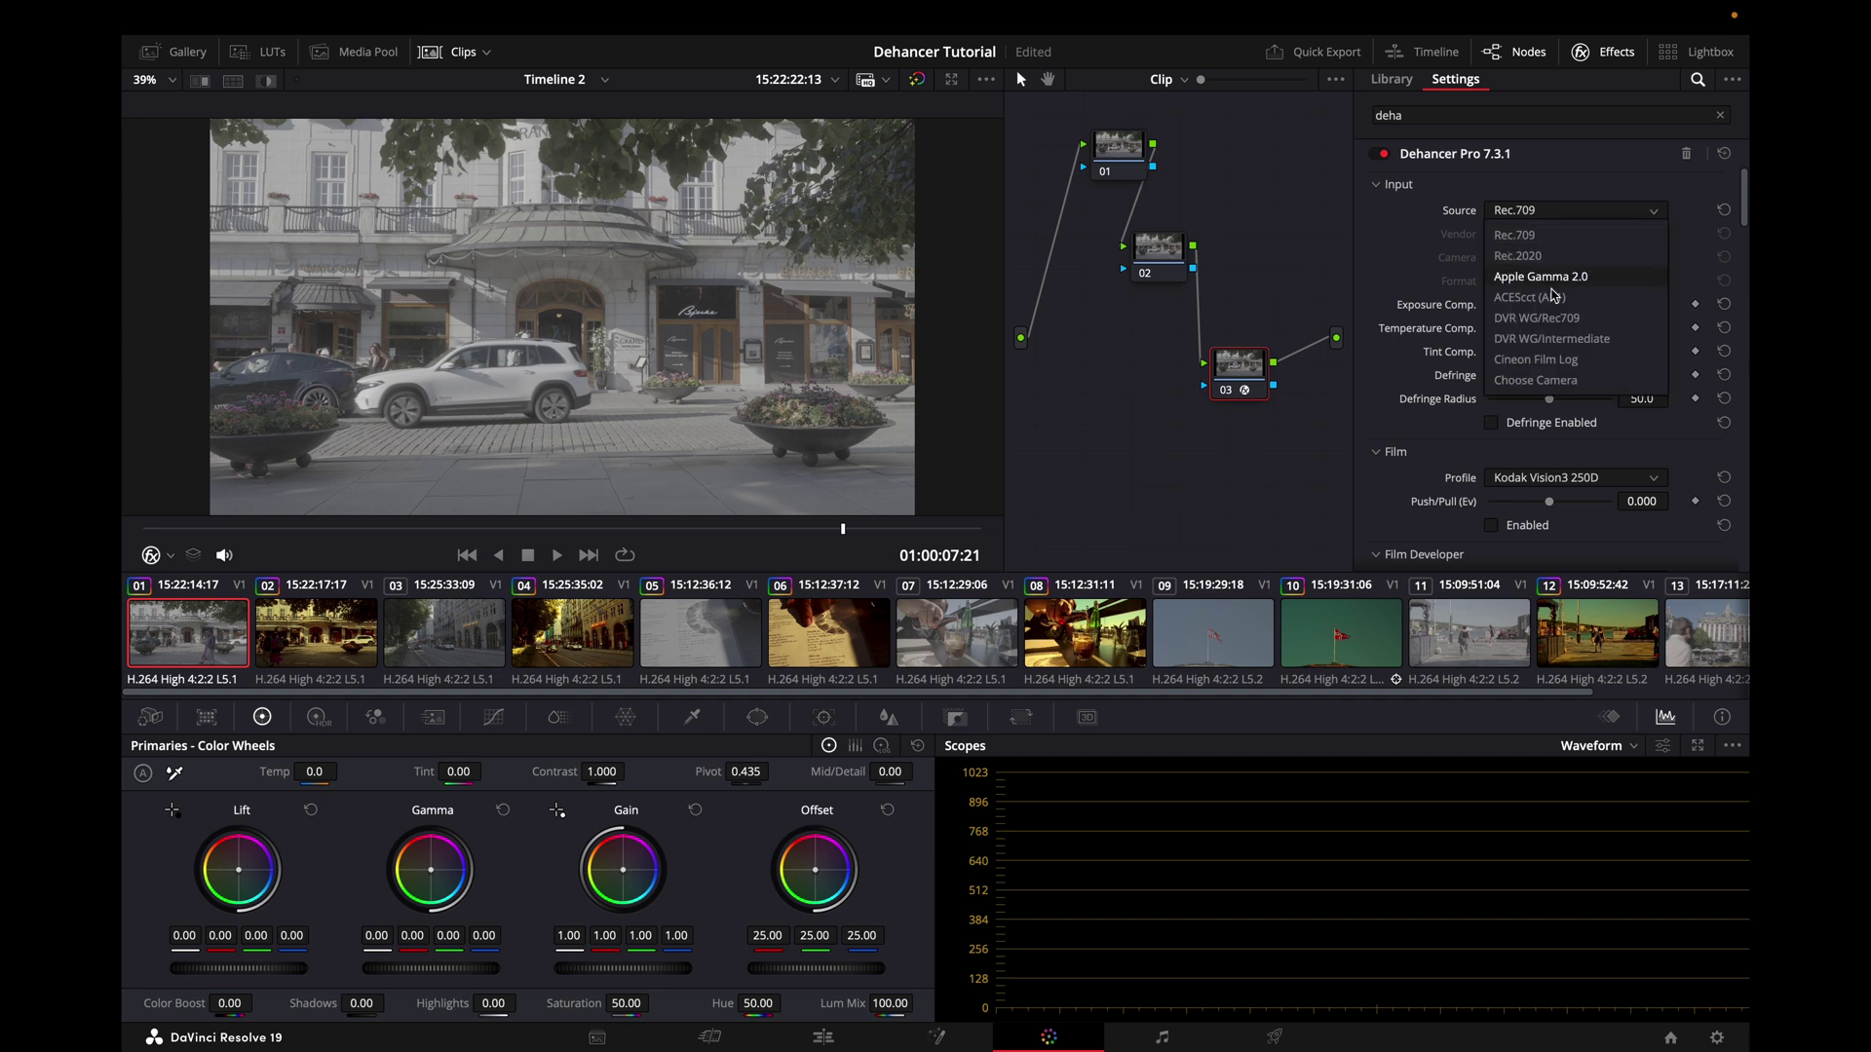
left_click(1574, 382)
left_click(1531, 237)
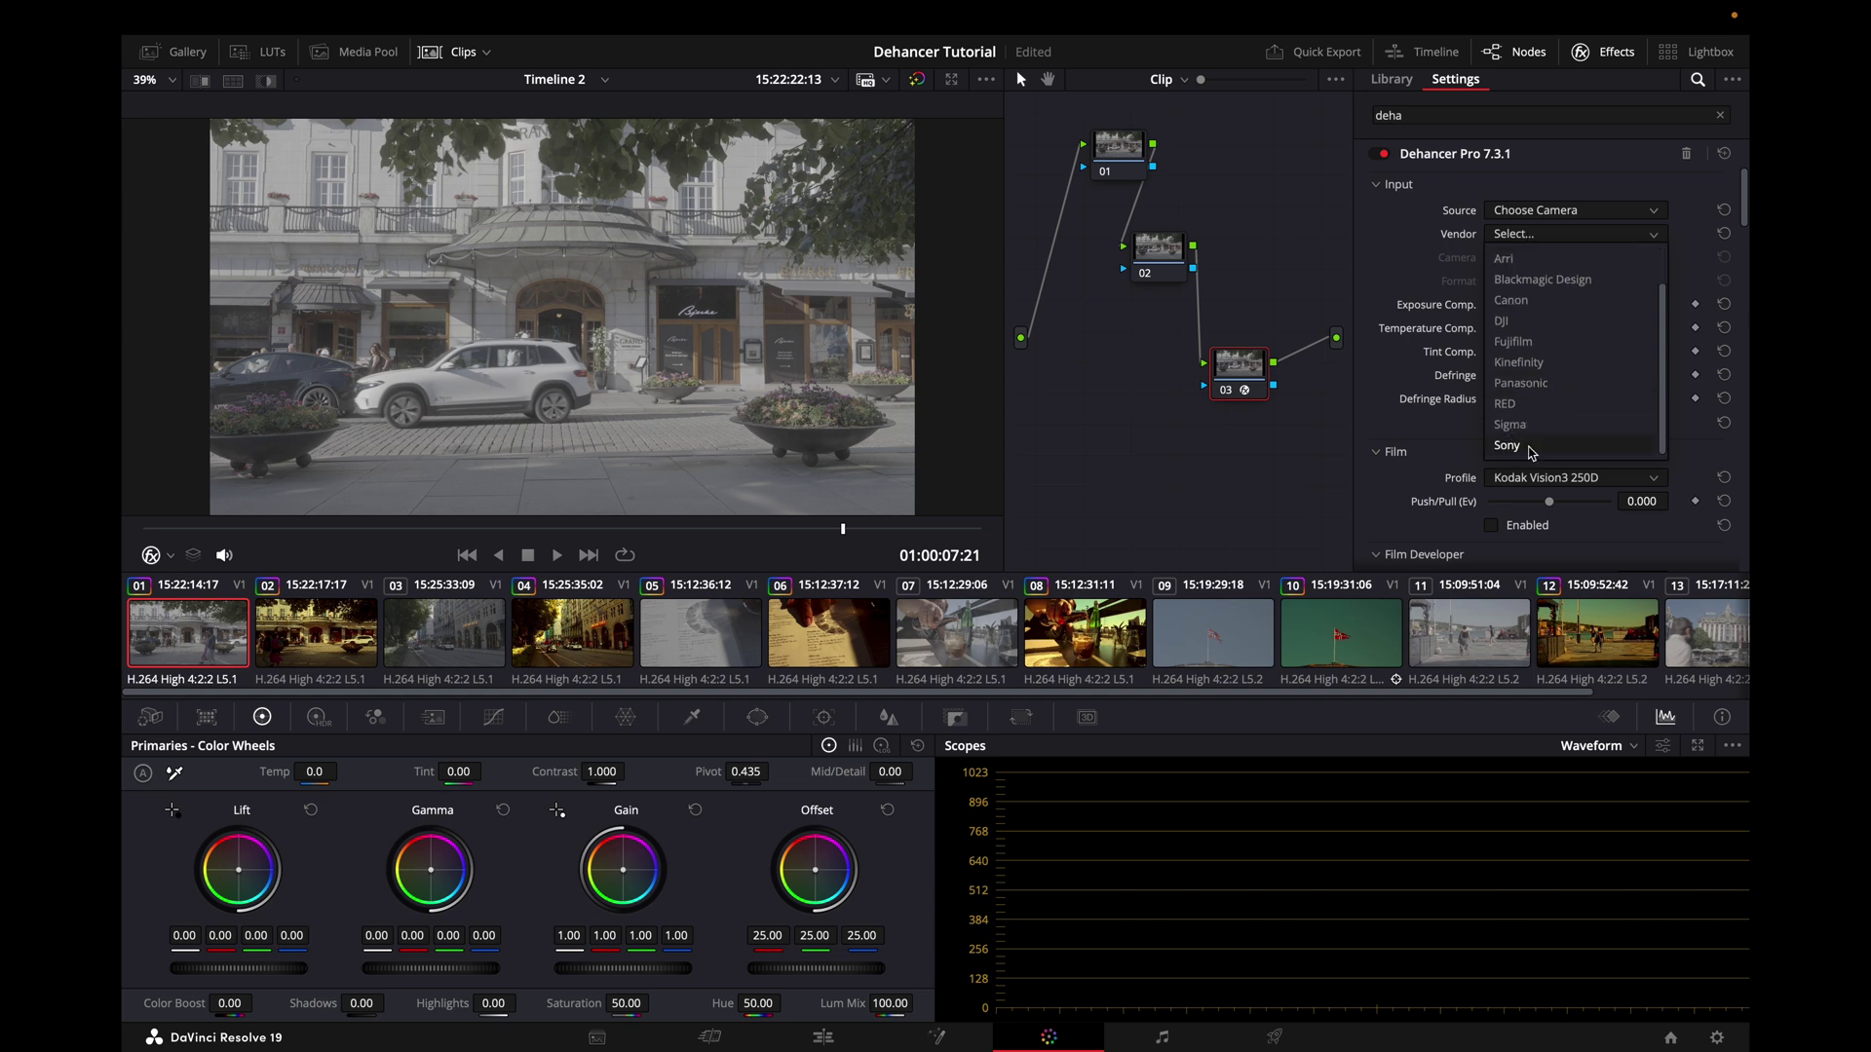
left_click(1531, 450)
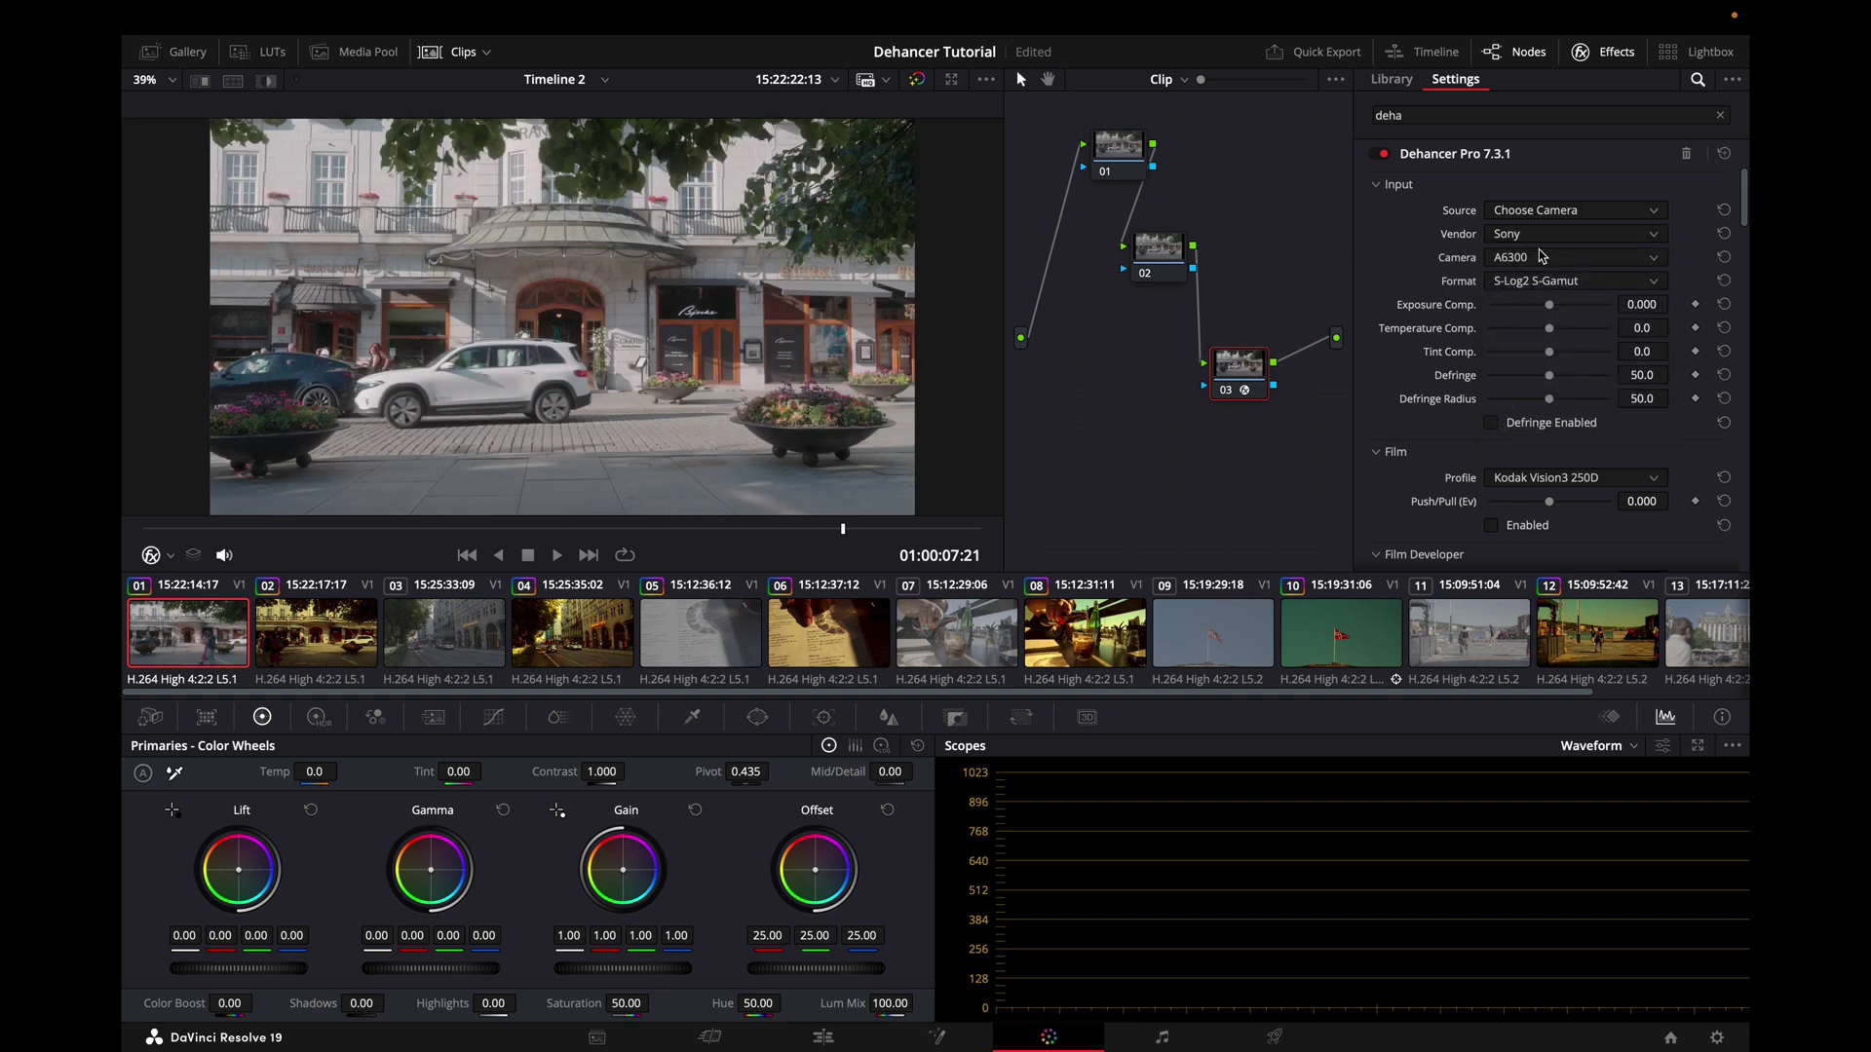
left_click(1530, 259)
scroll(1544, 429, "down", 2)
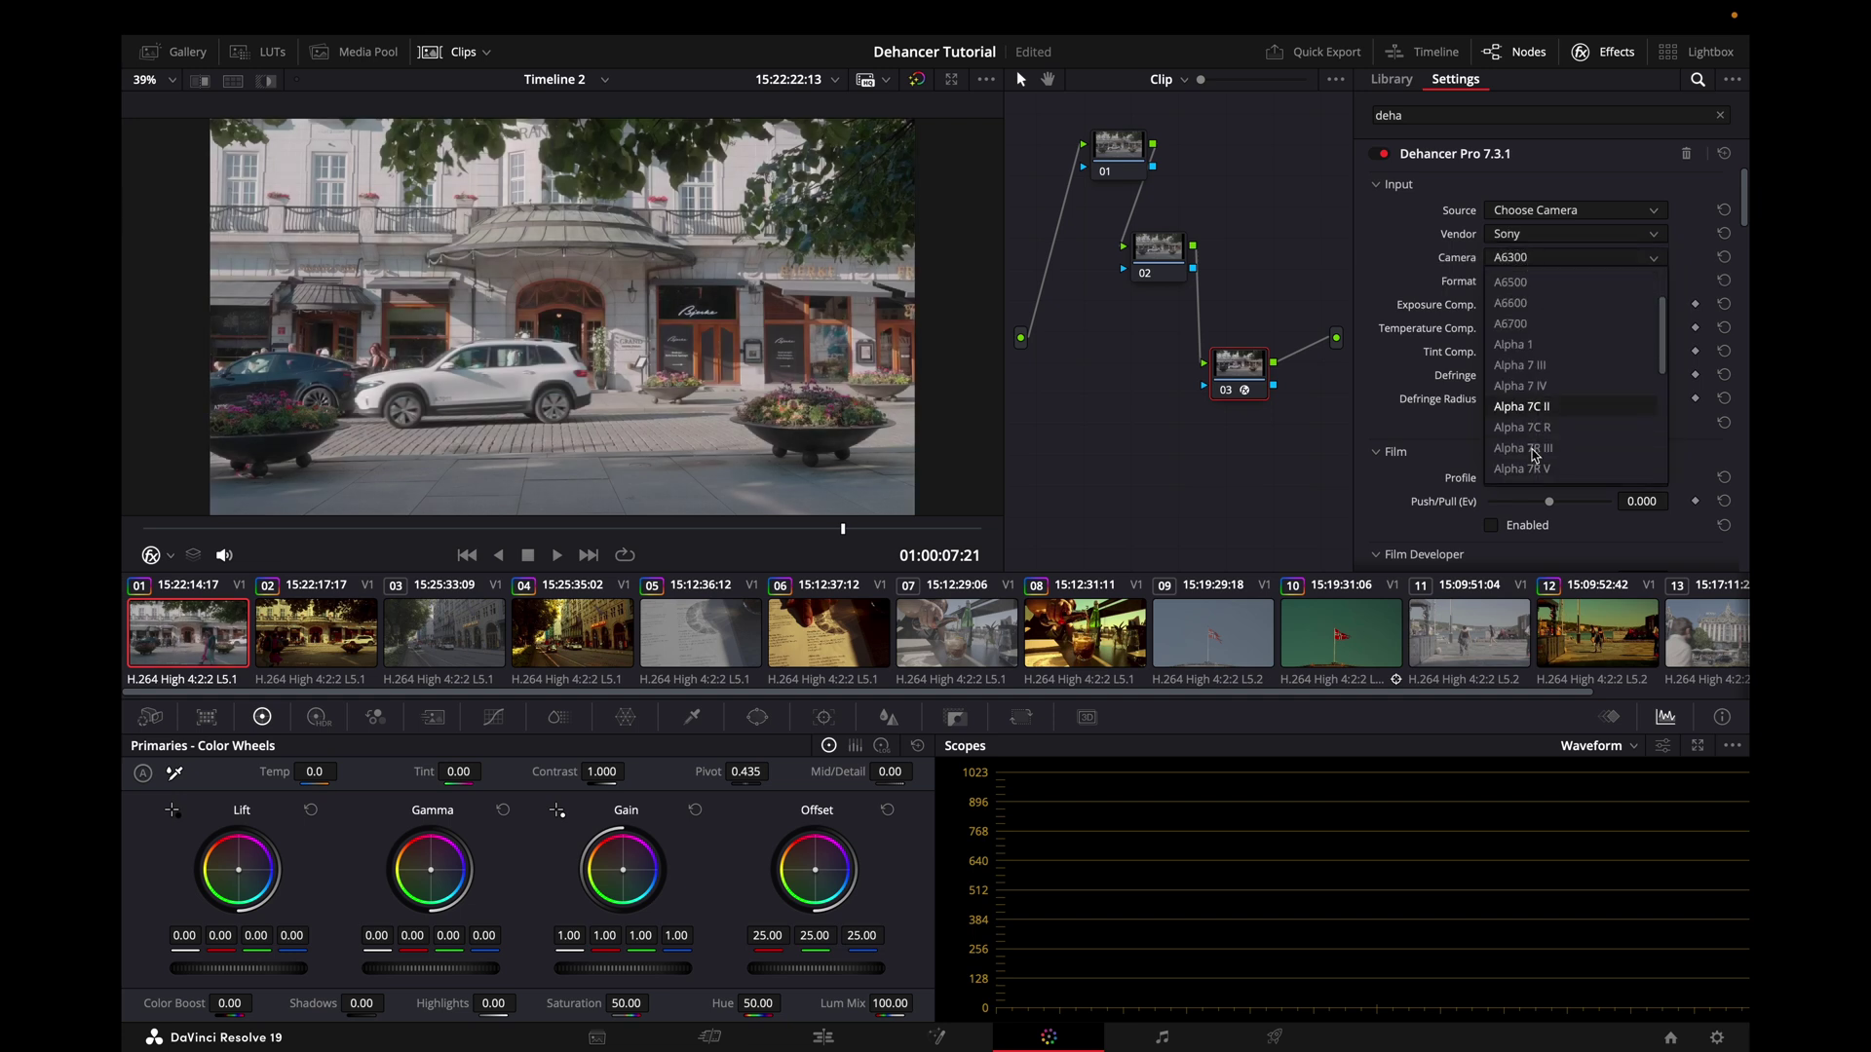
left_click(1566, 392)
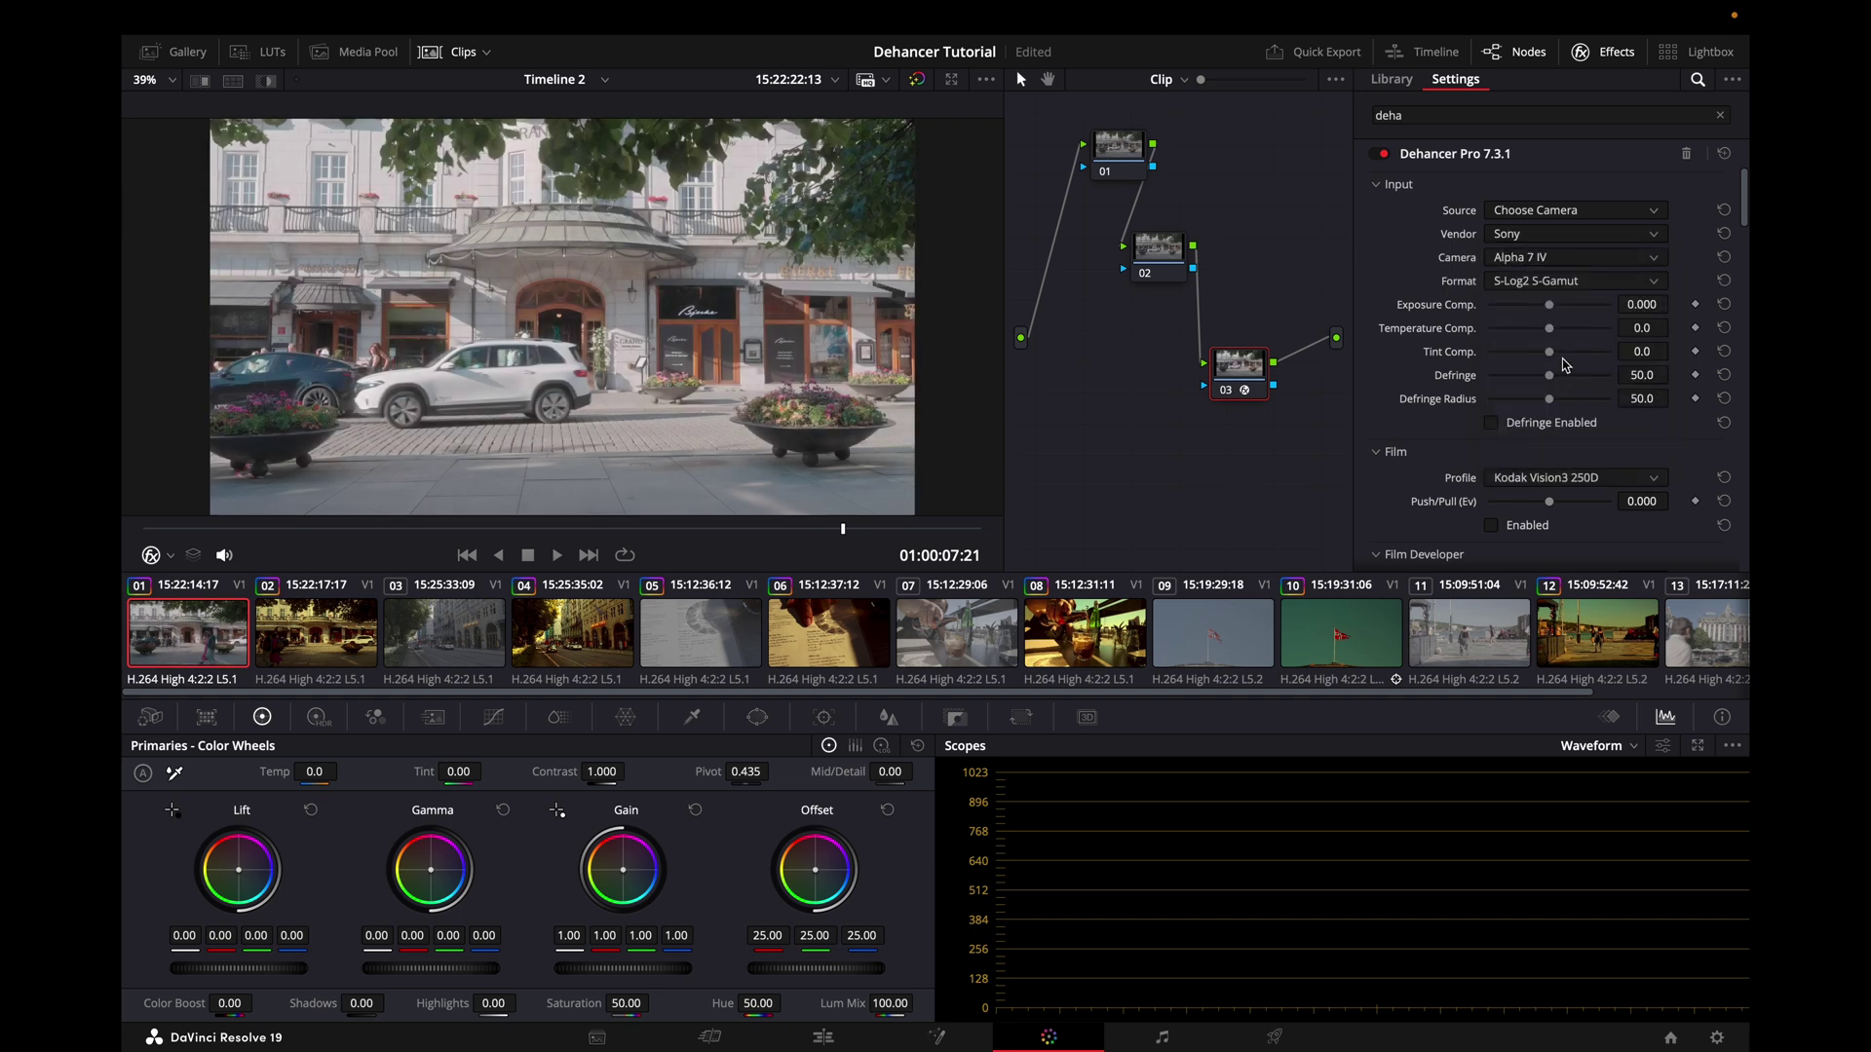
left_click(1553, 285)
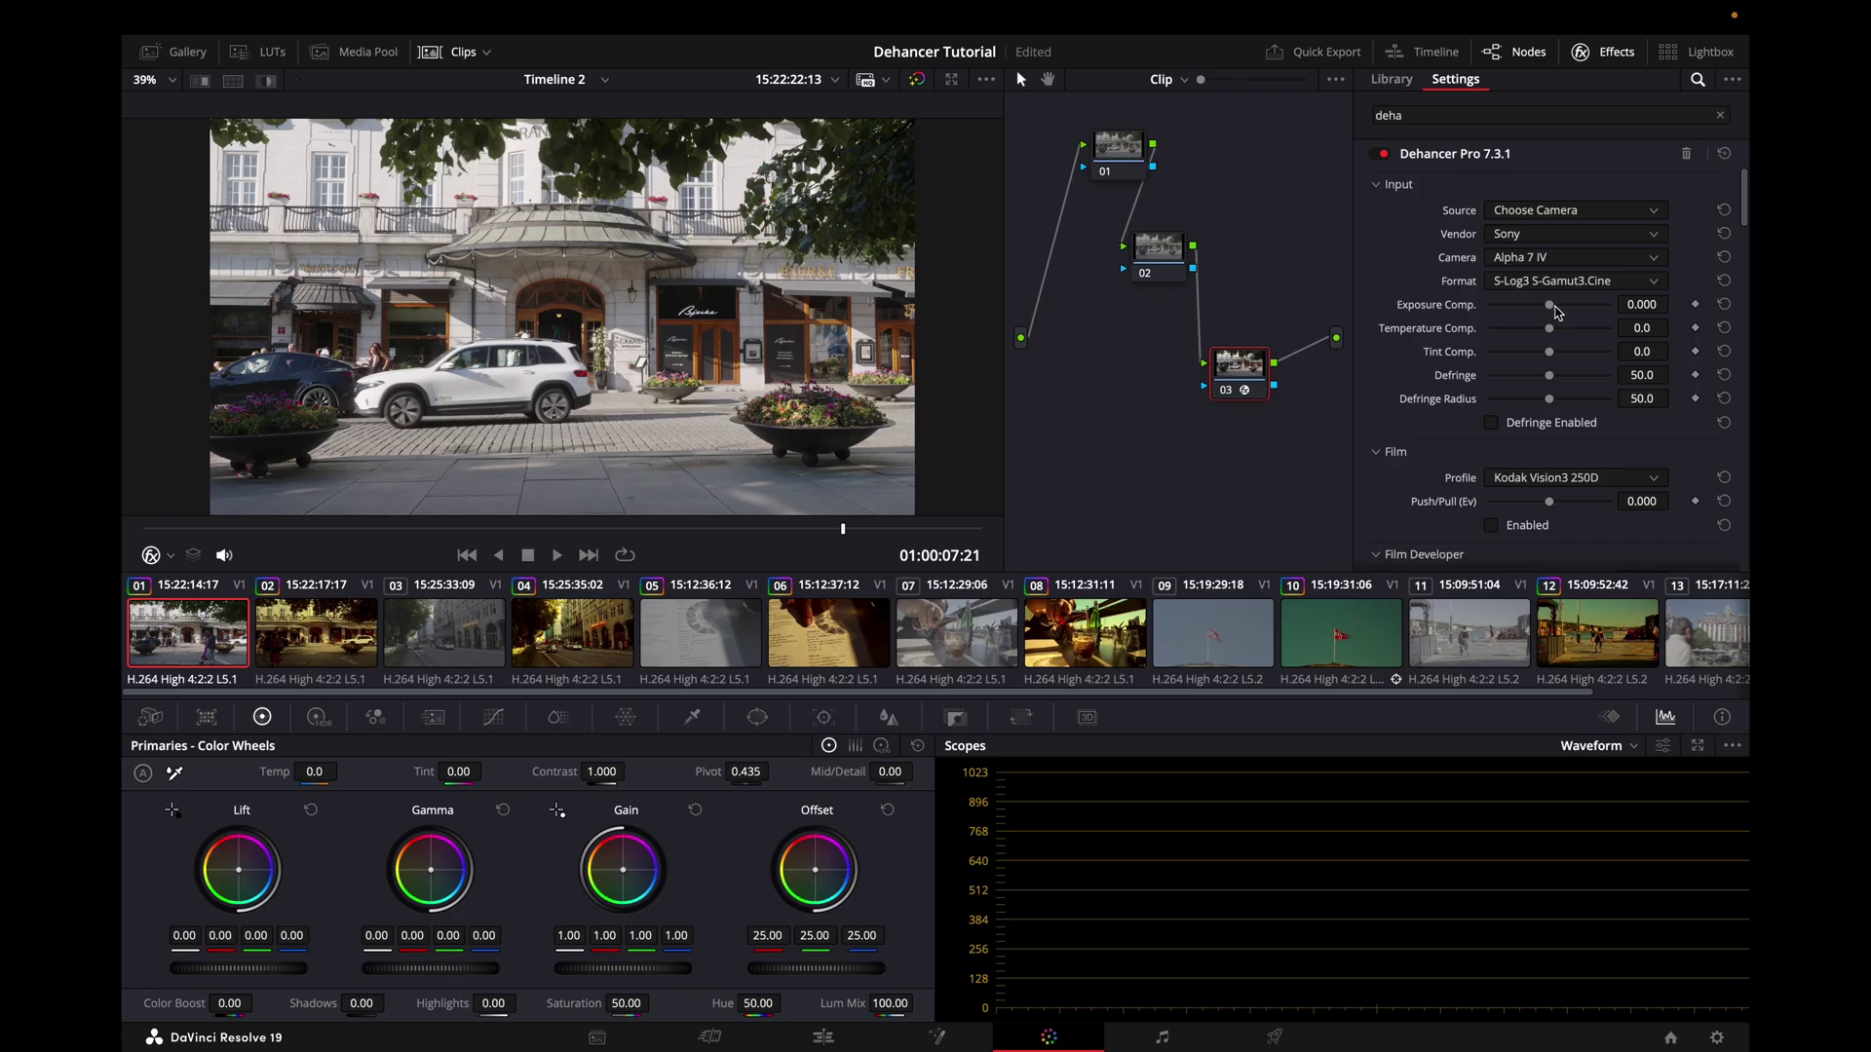
Lower Exposure Comp. to -1.000 and raise Temperature Comp. to 100.0.
left_click_drag(1551, 306, 1533, 308)
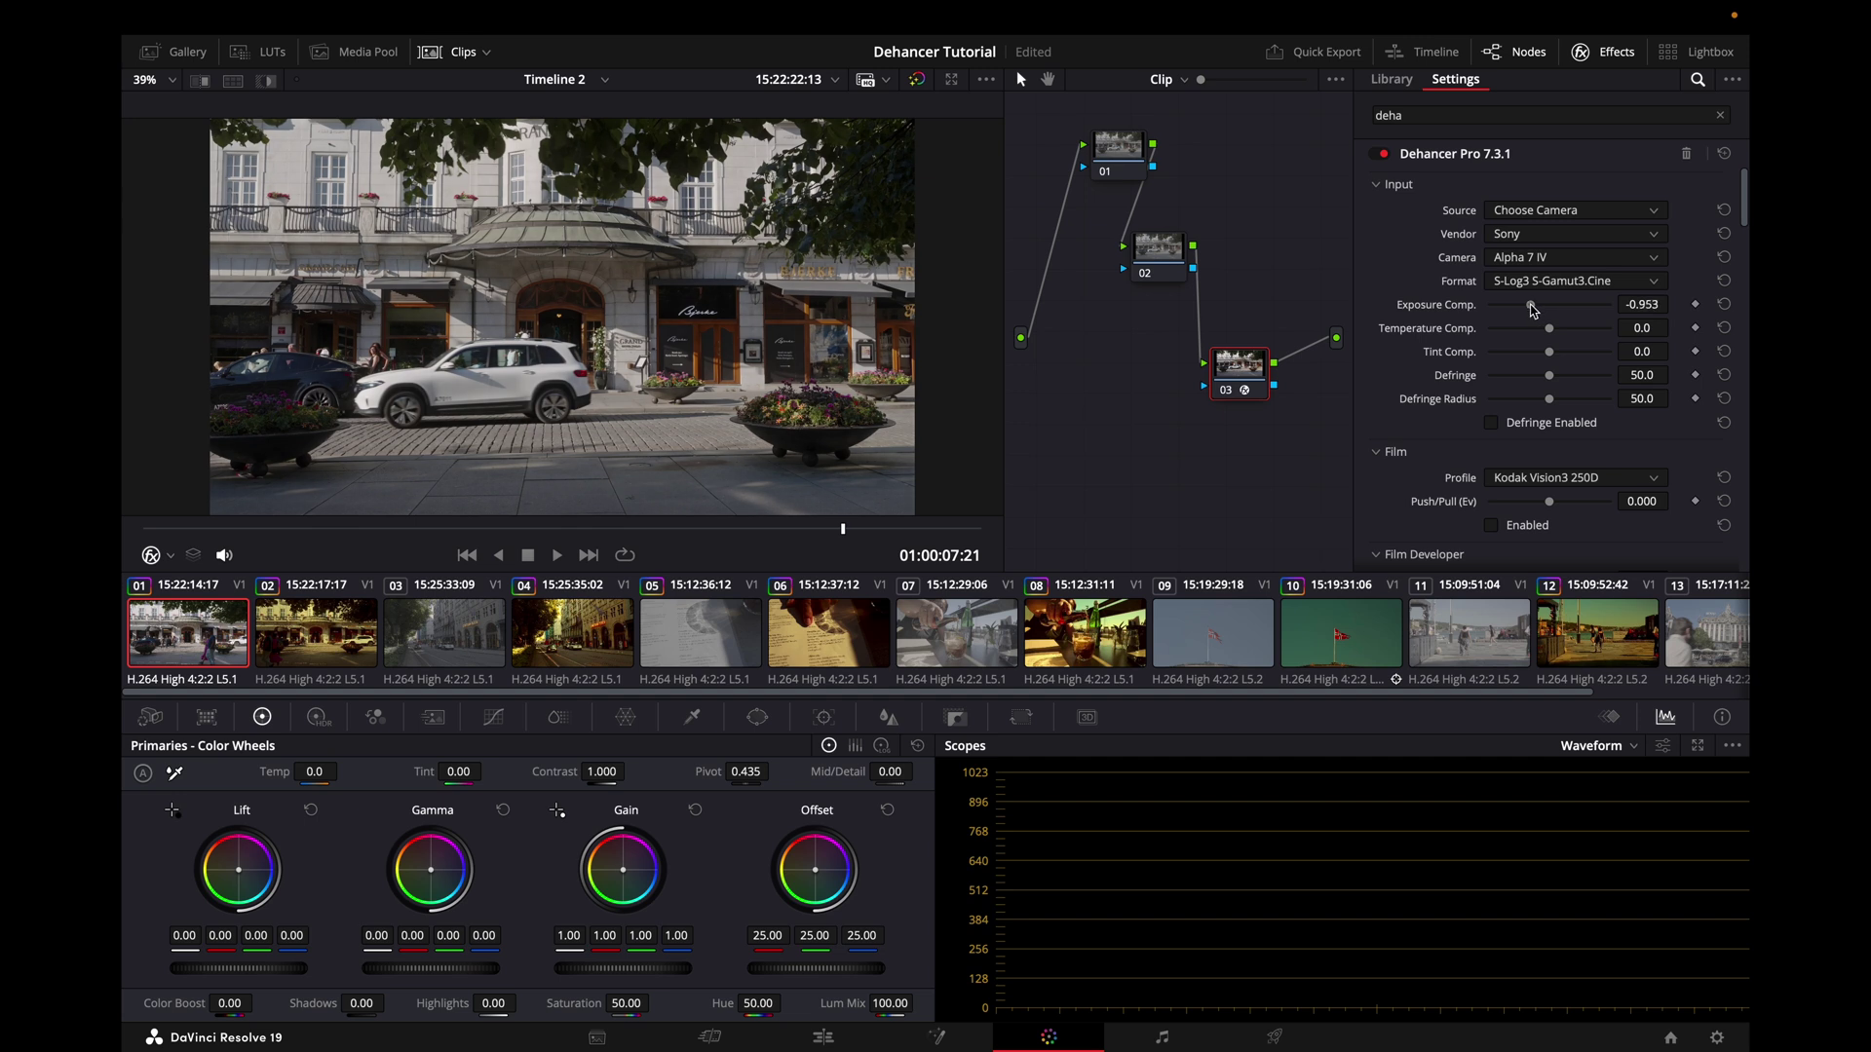
key("F2")
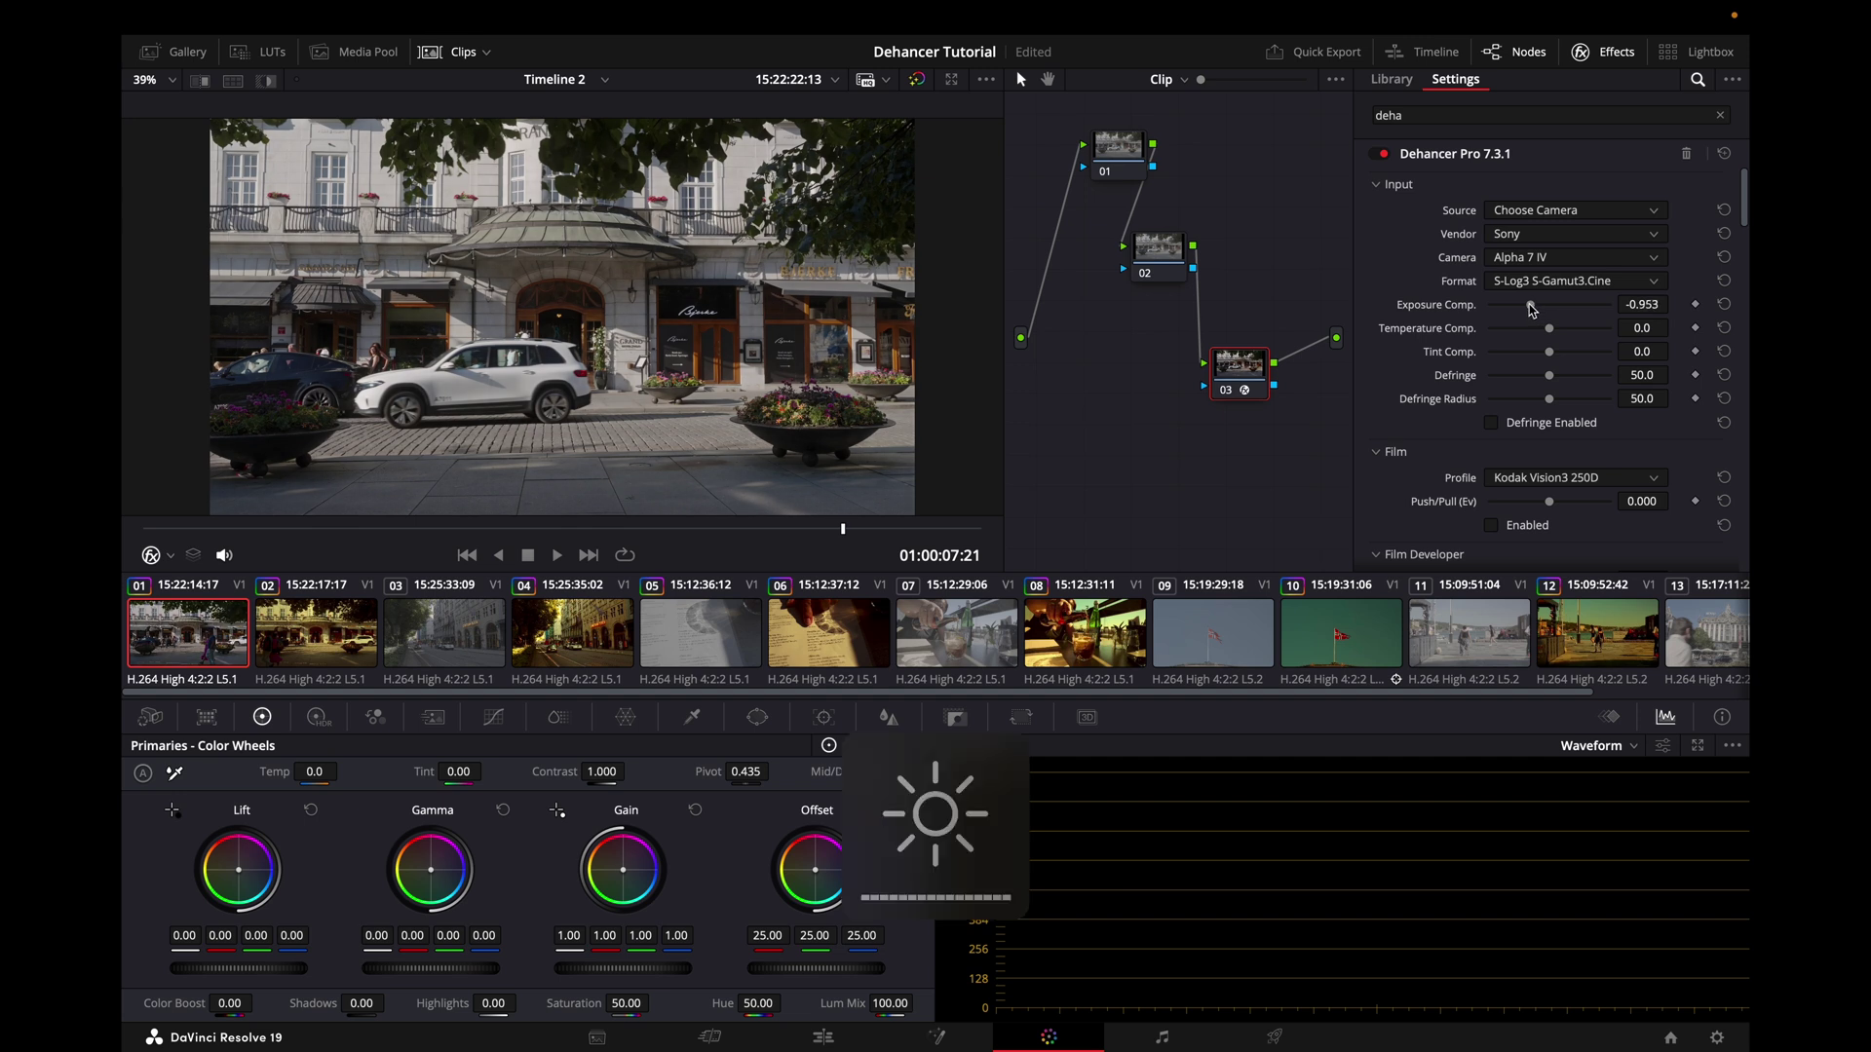
left_click_drag(1532, 310, 1530, 310)
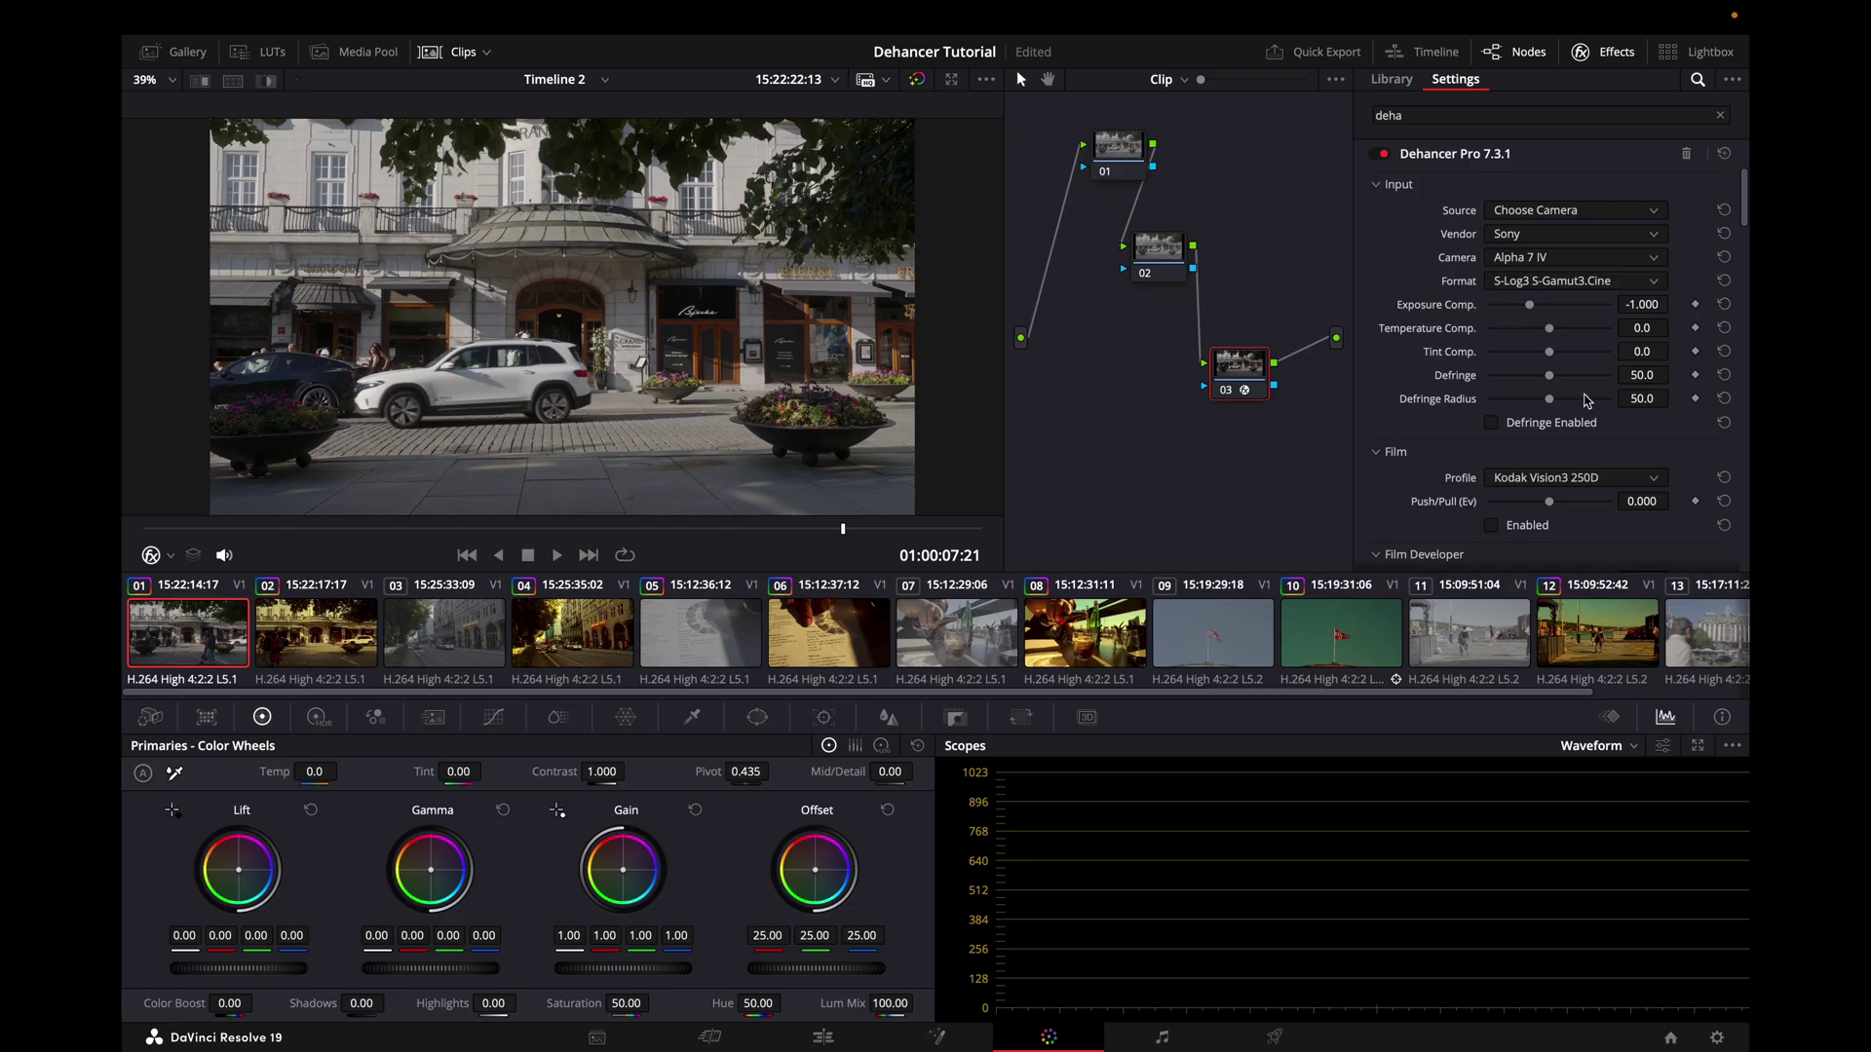
scroll(1561, 384, "down", 2)
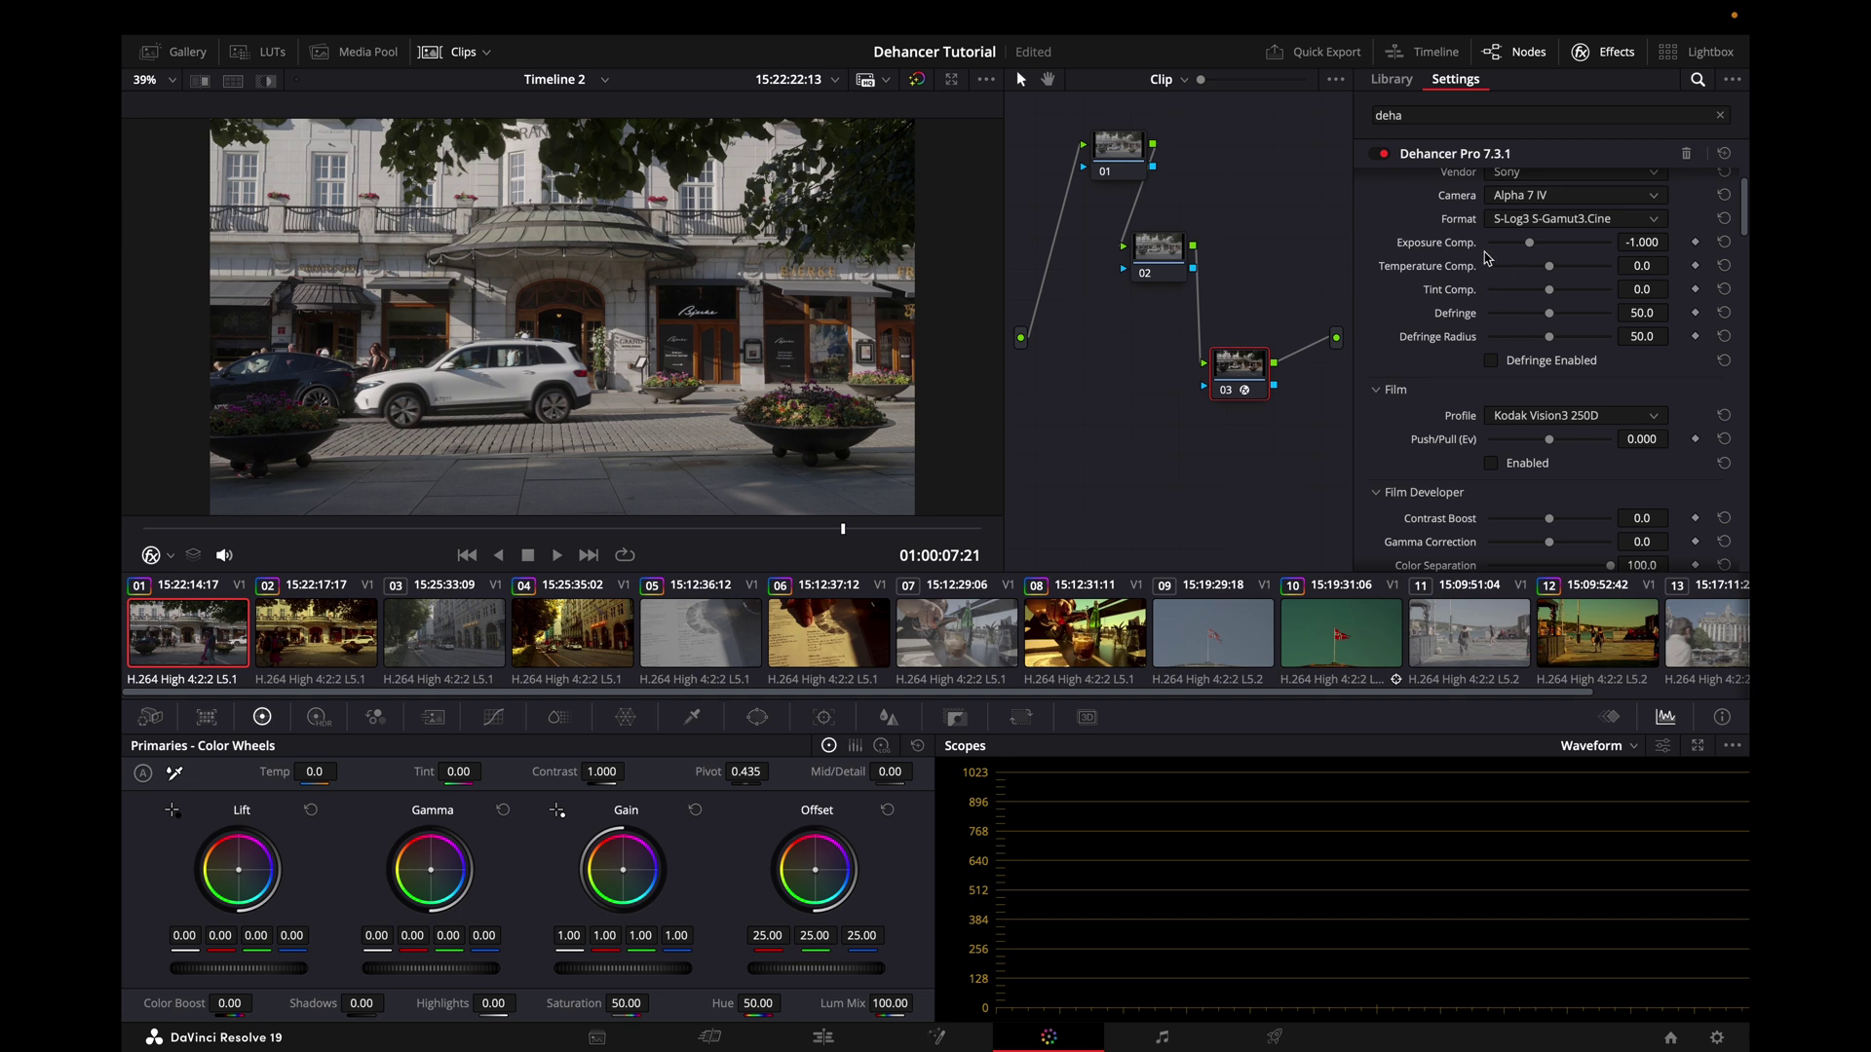
left_click_drag(1549, 267, 1644, 269)
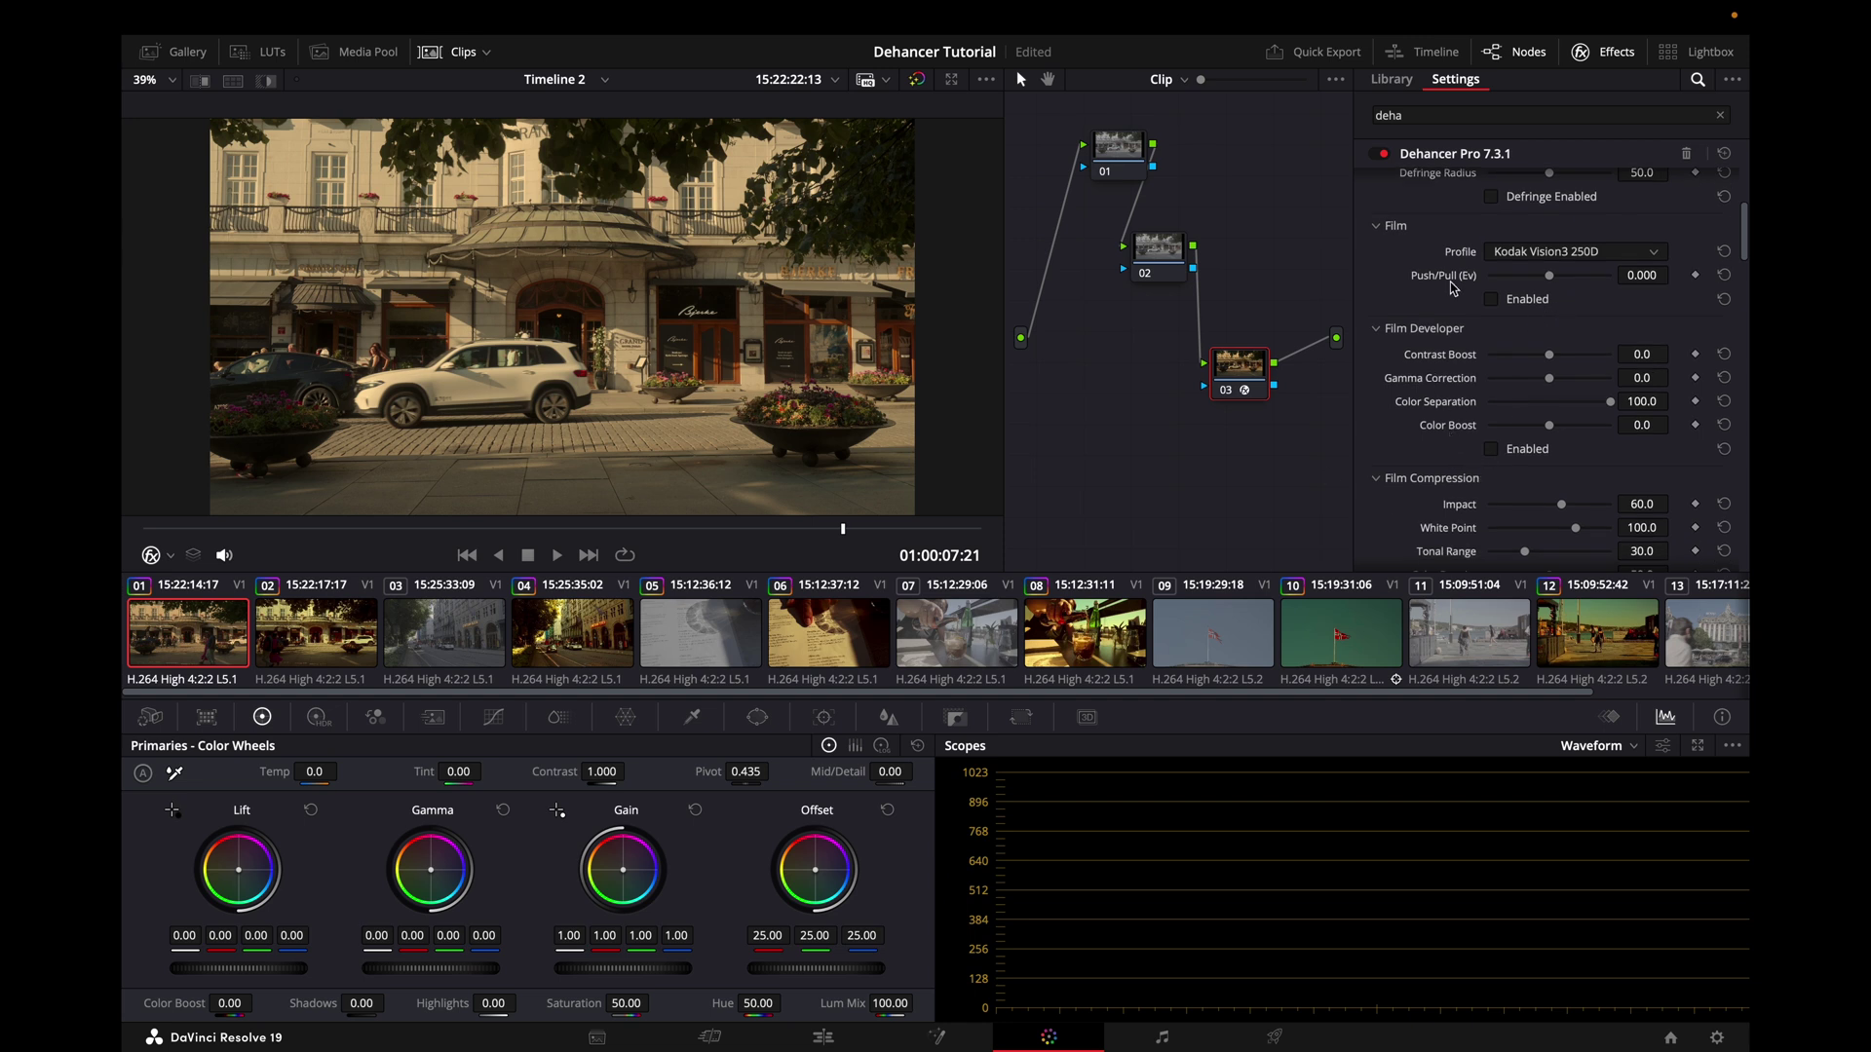
Enable Film Developer with Color Boost 50.4 and set Temperature Comp. to 82.9.
left_click(1501, 451)
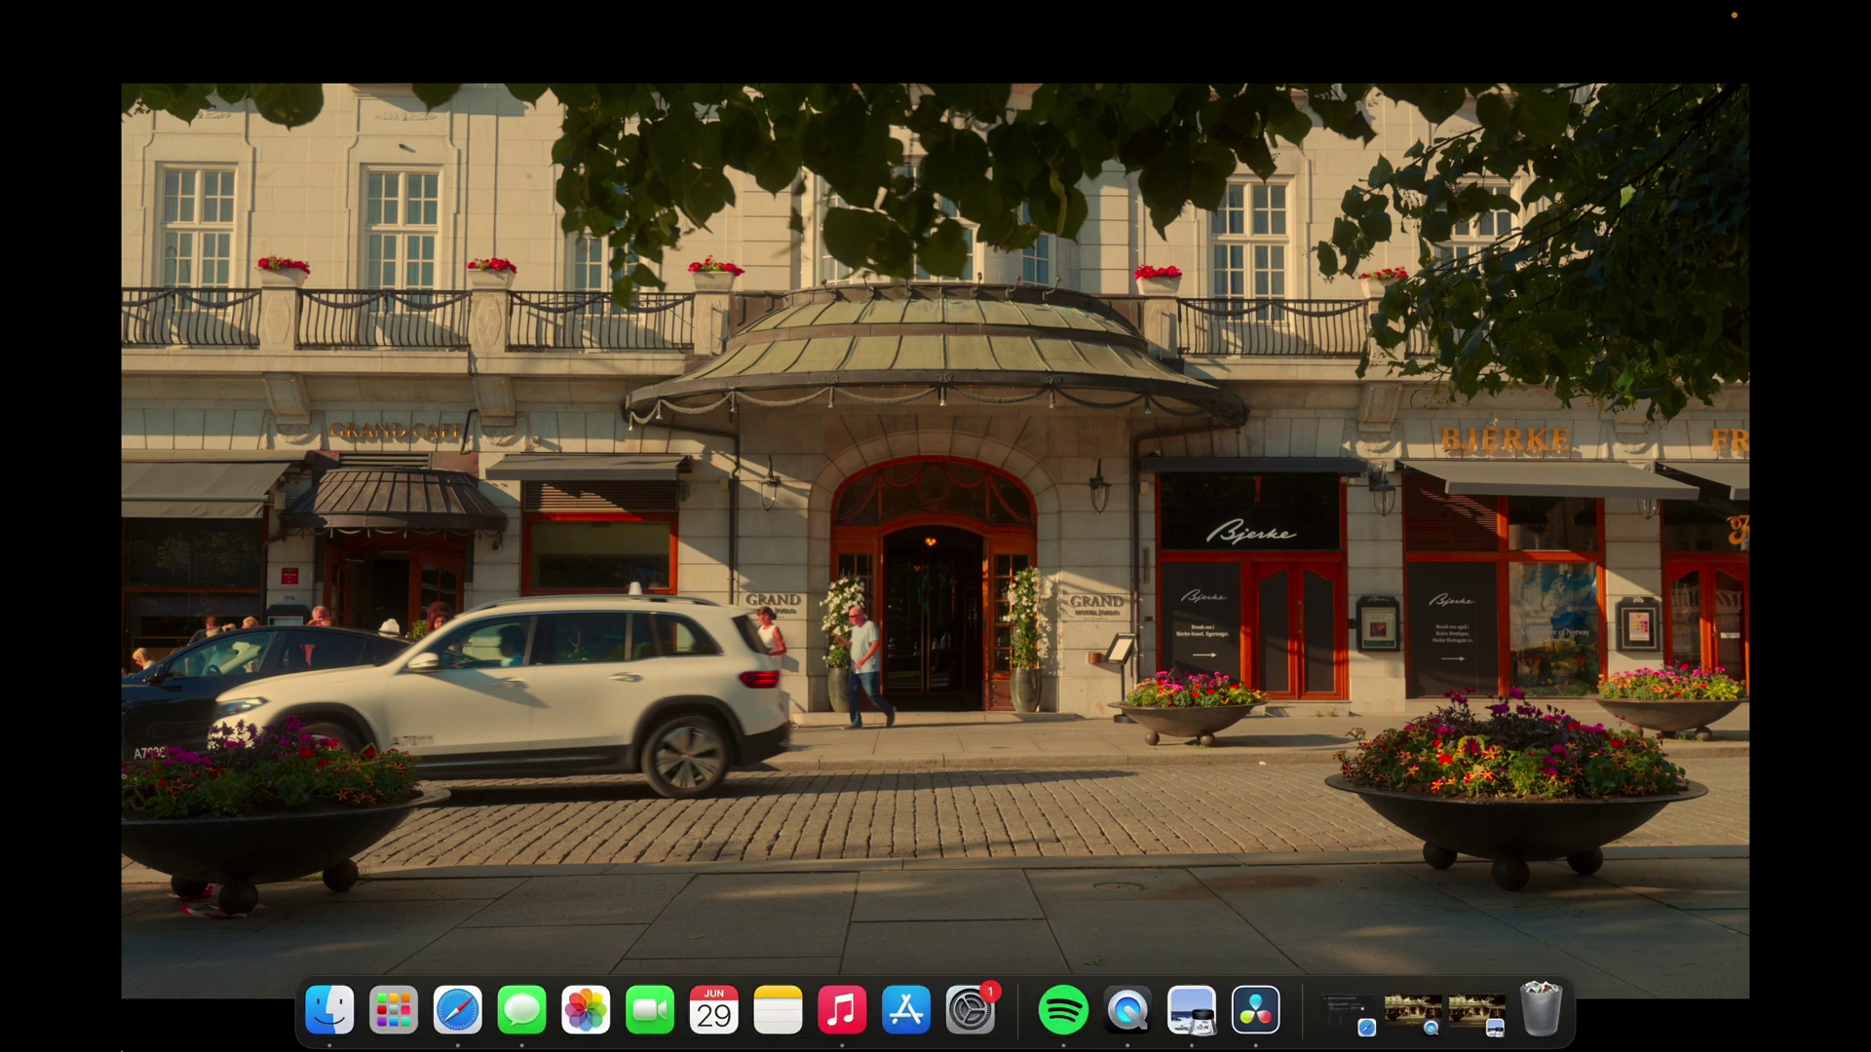
key("Escape")
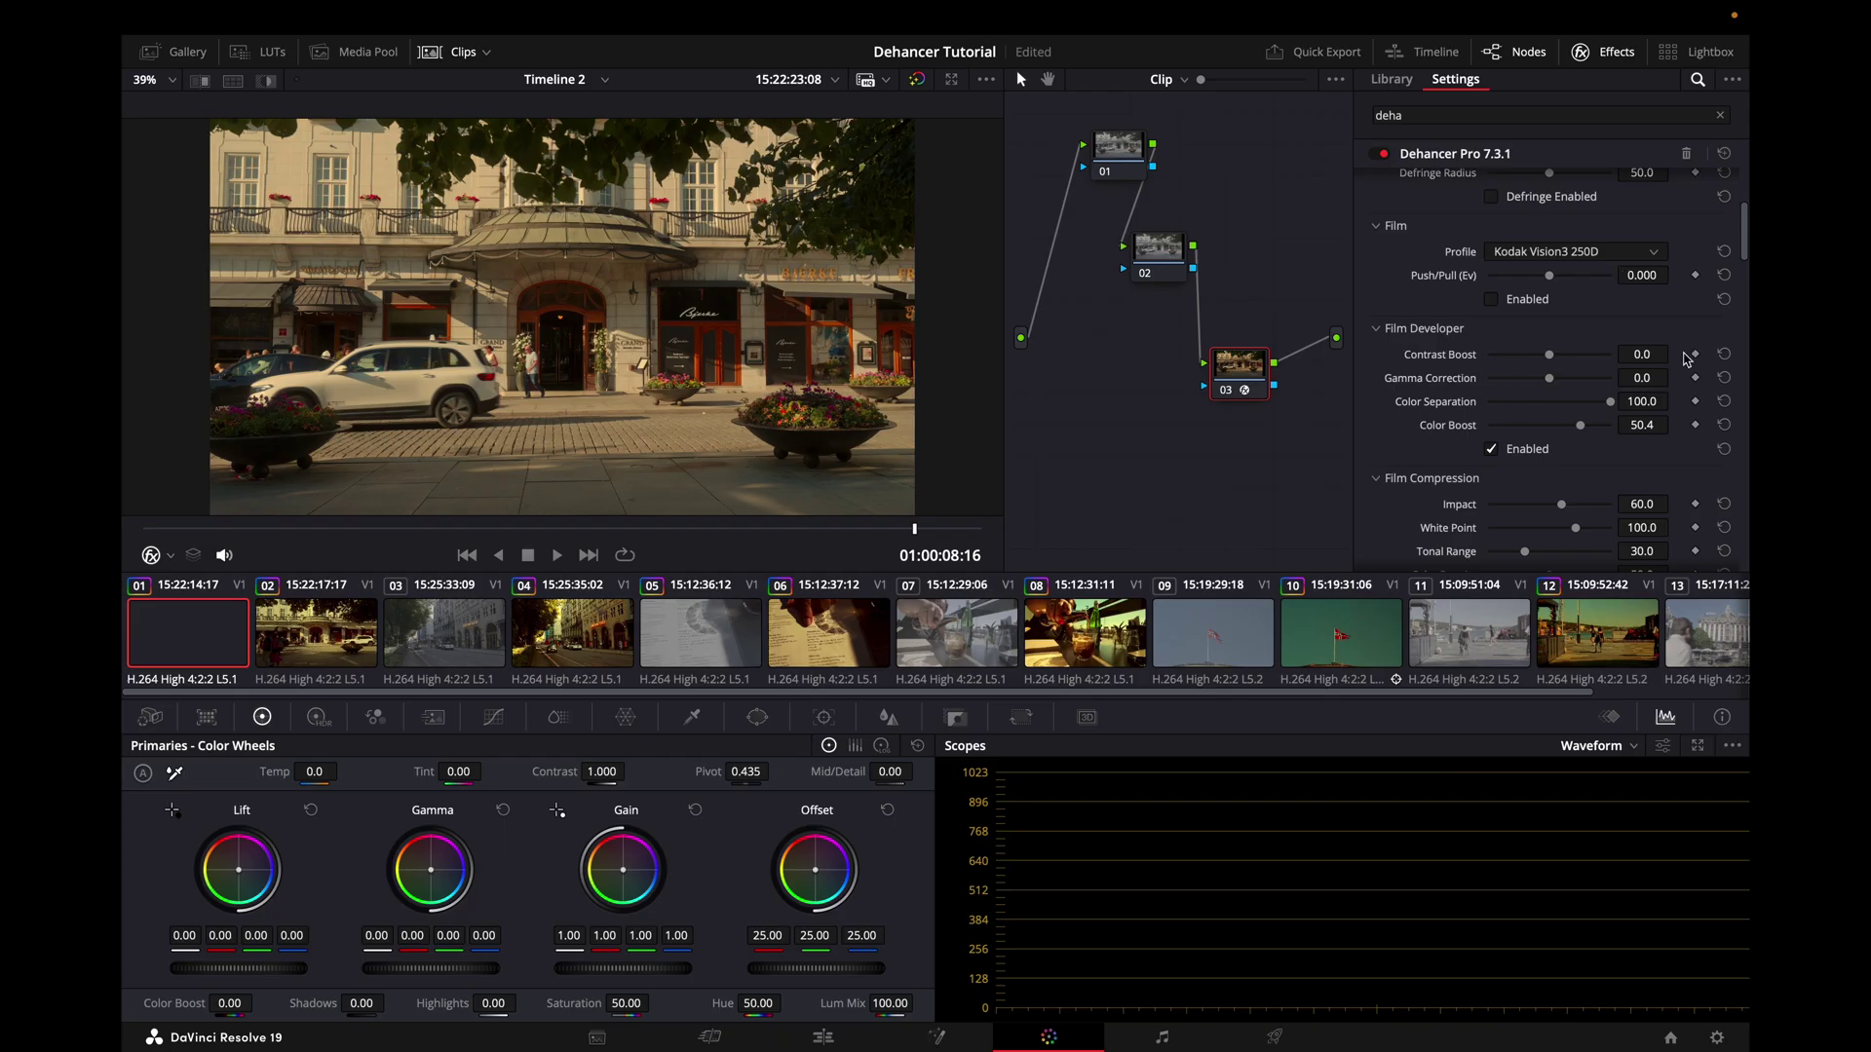
scroll(1519, 370, "up", 5)
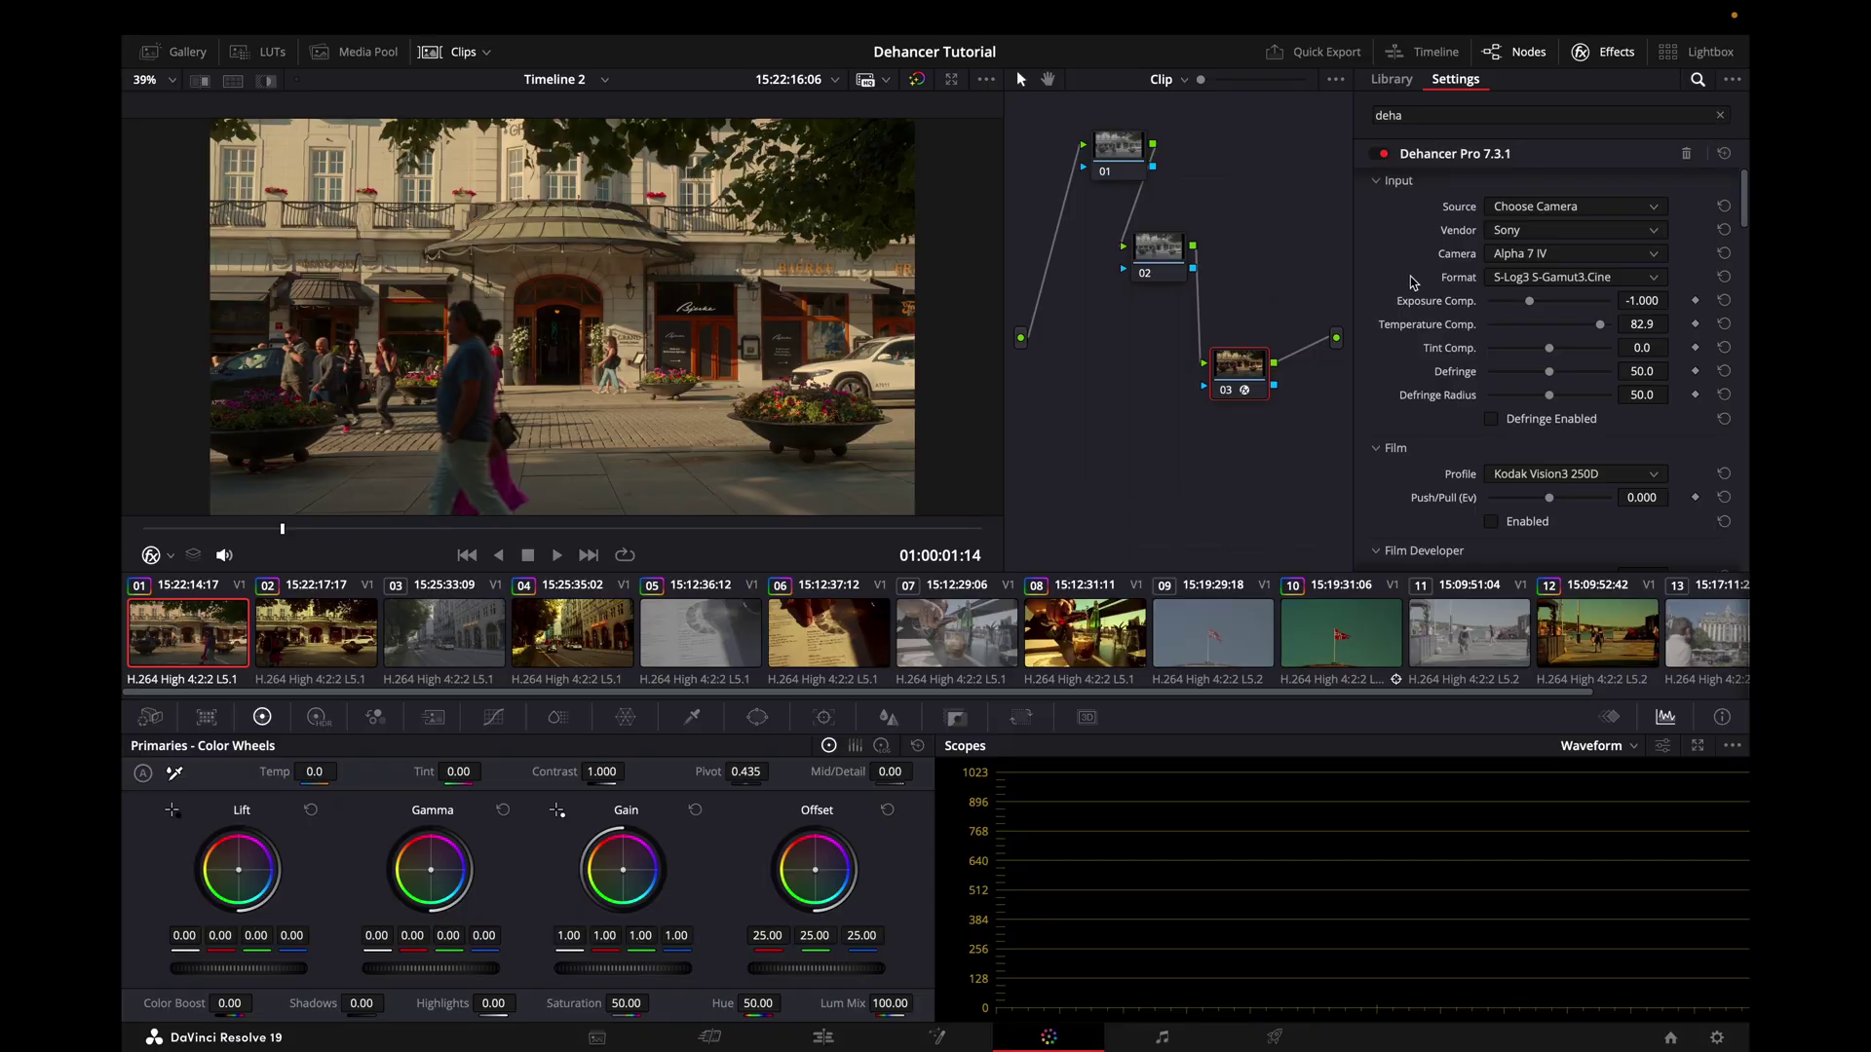
Set Temperature Comp. to 81.4, enable the Kodak Vision3 250D film, raise Color Boost to 76.7.
left_click_drag(1600, 326, 1602, 330)
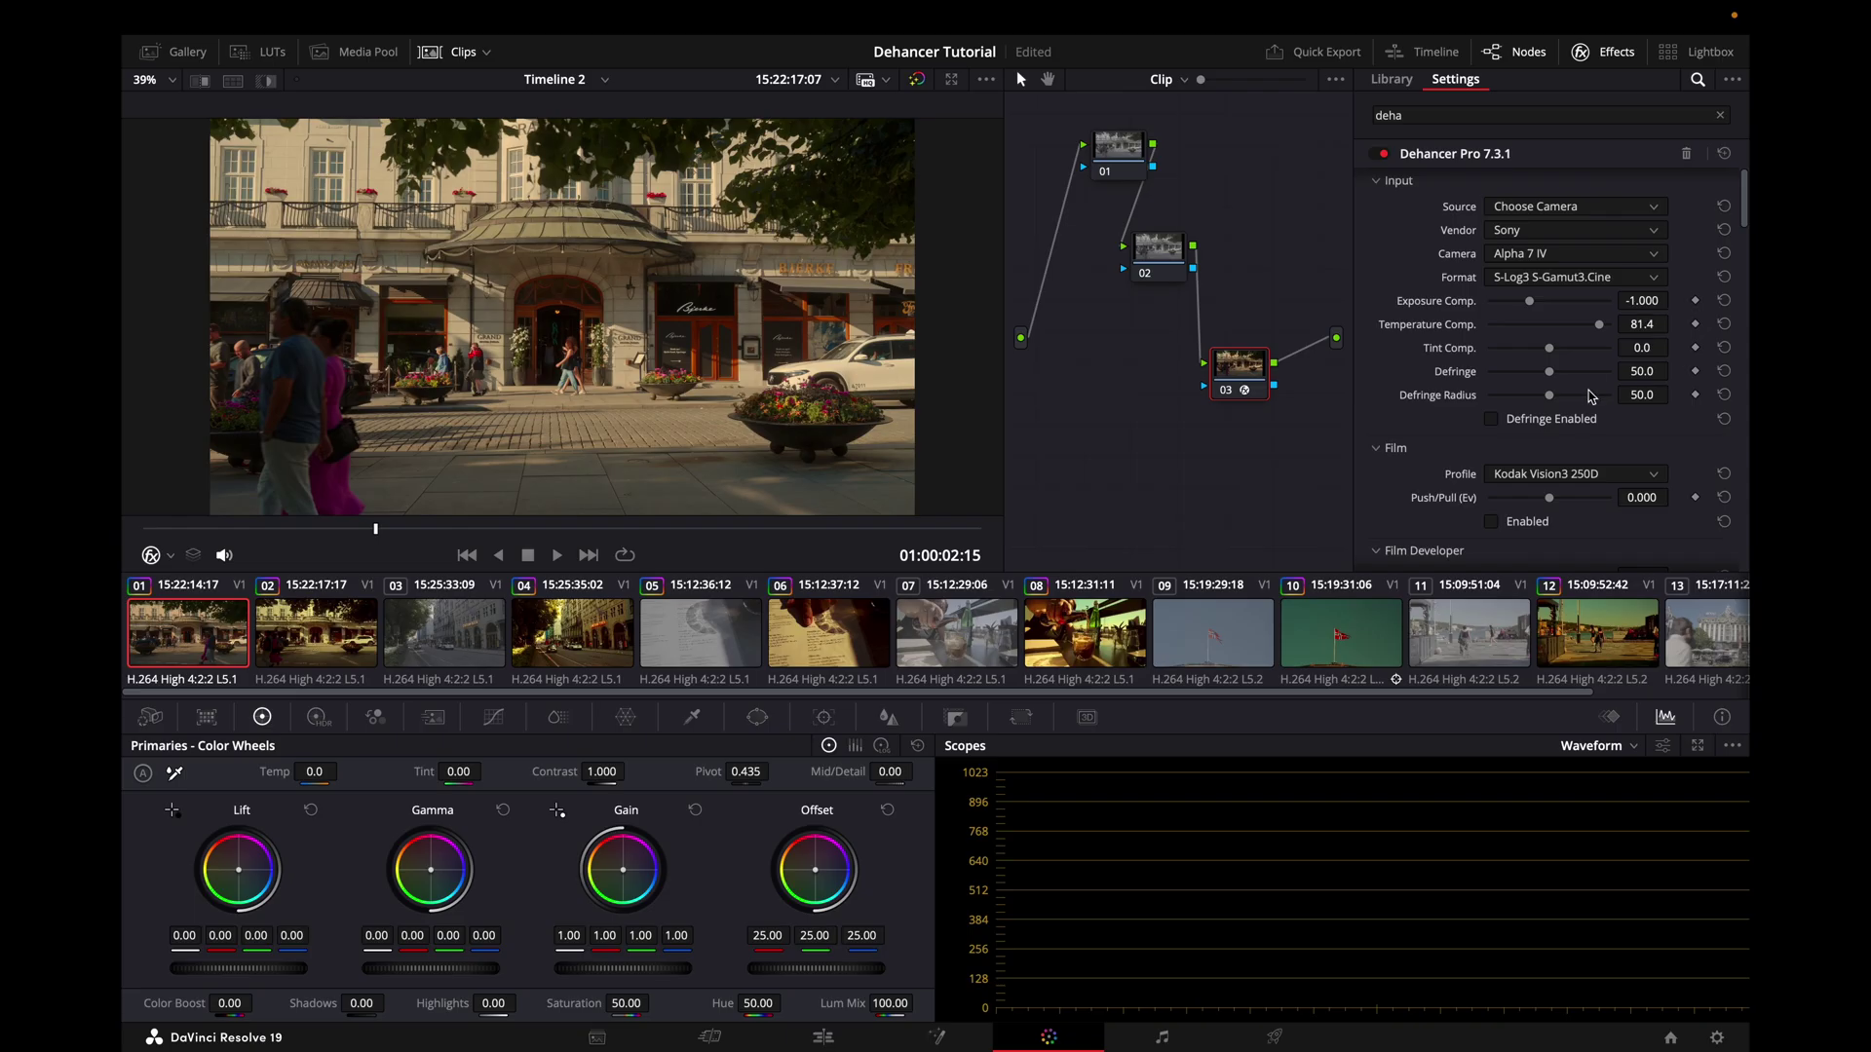
scroll(1416, 436, "down", 2)
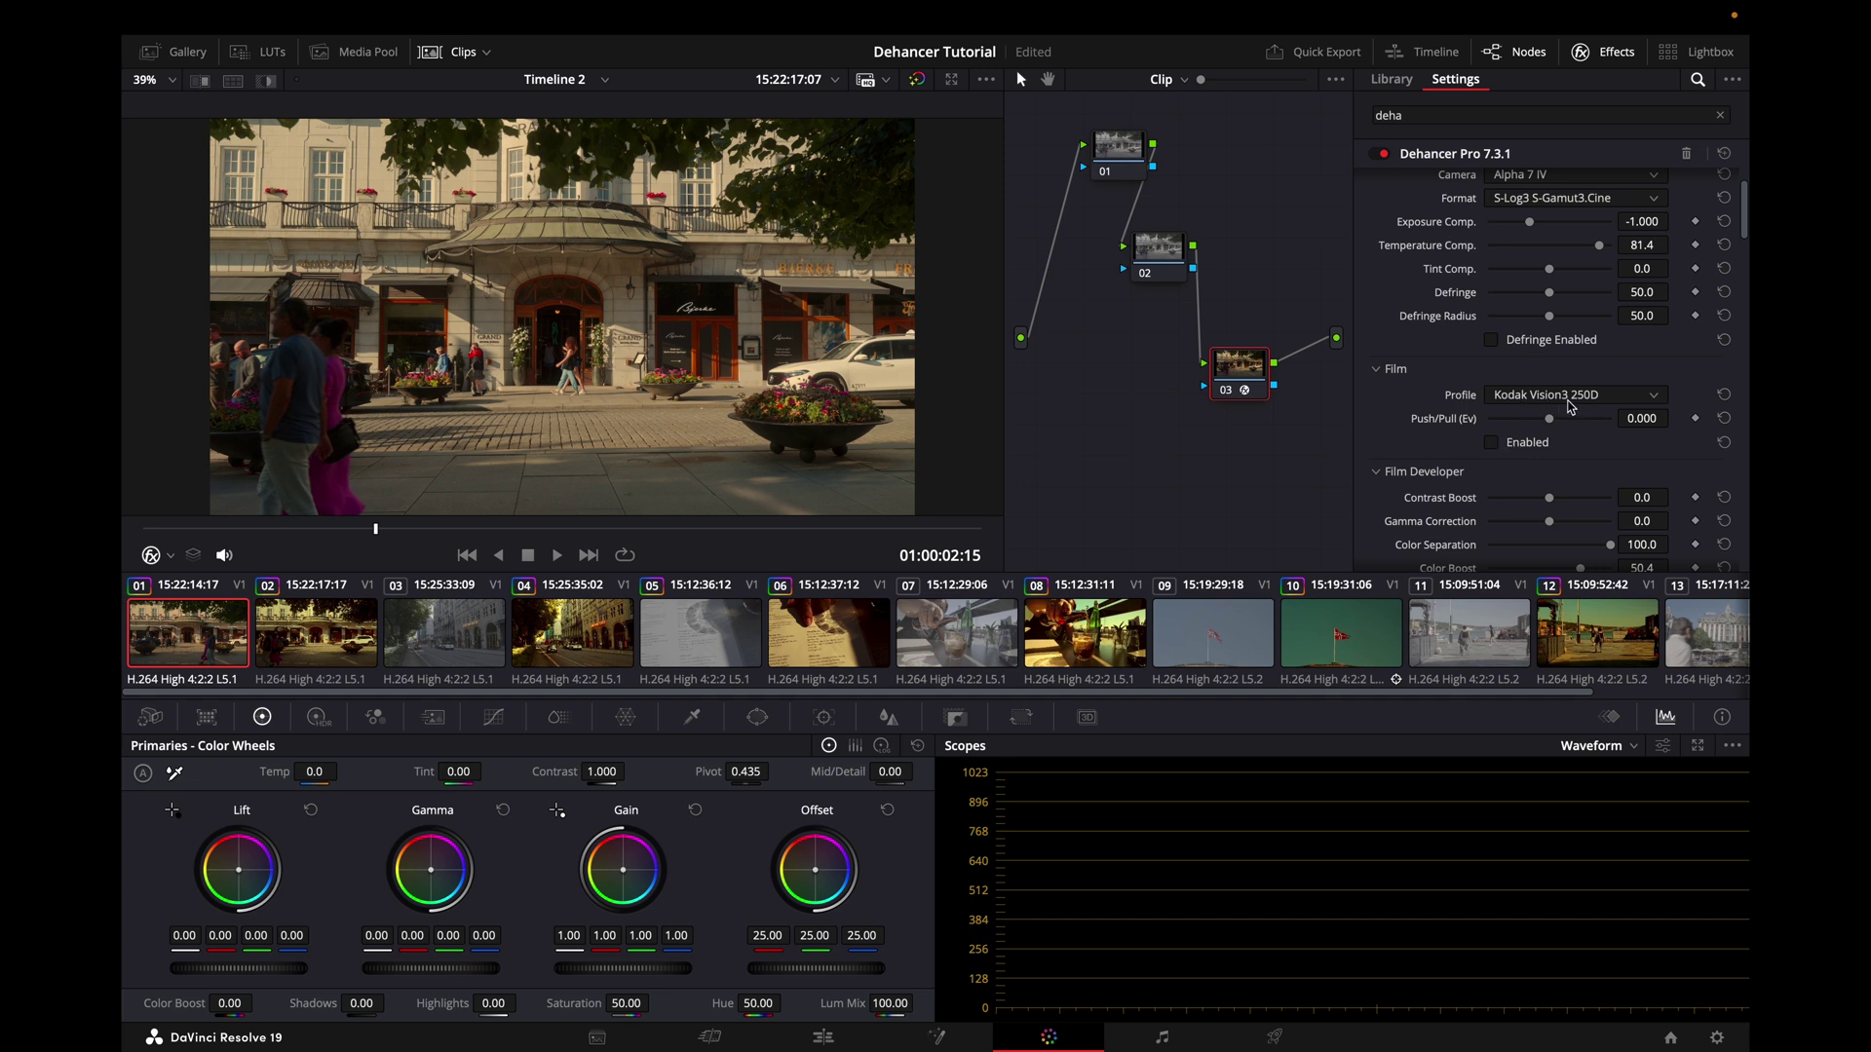
left_click(1492, 443)
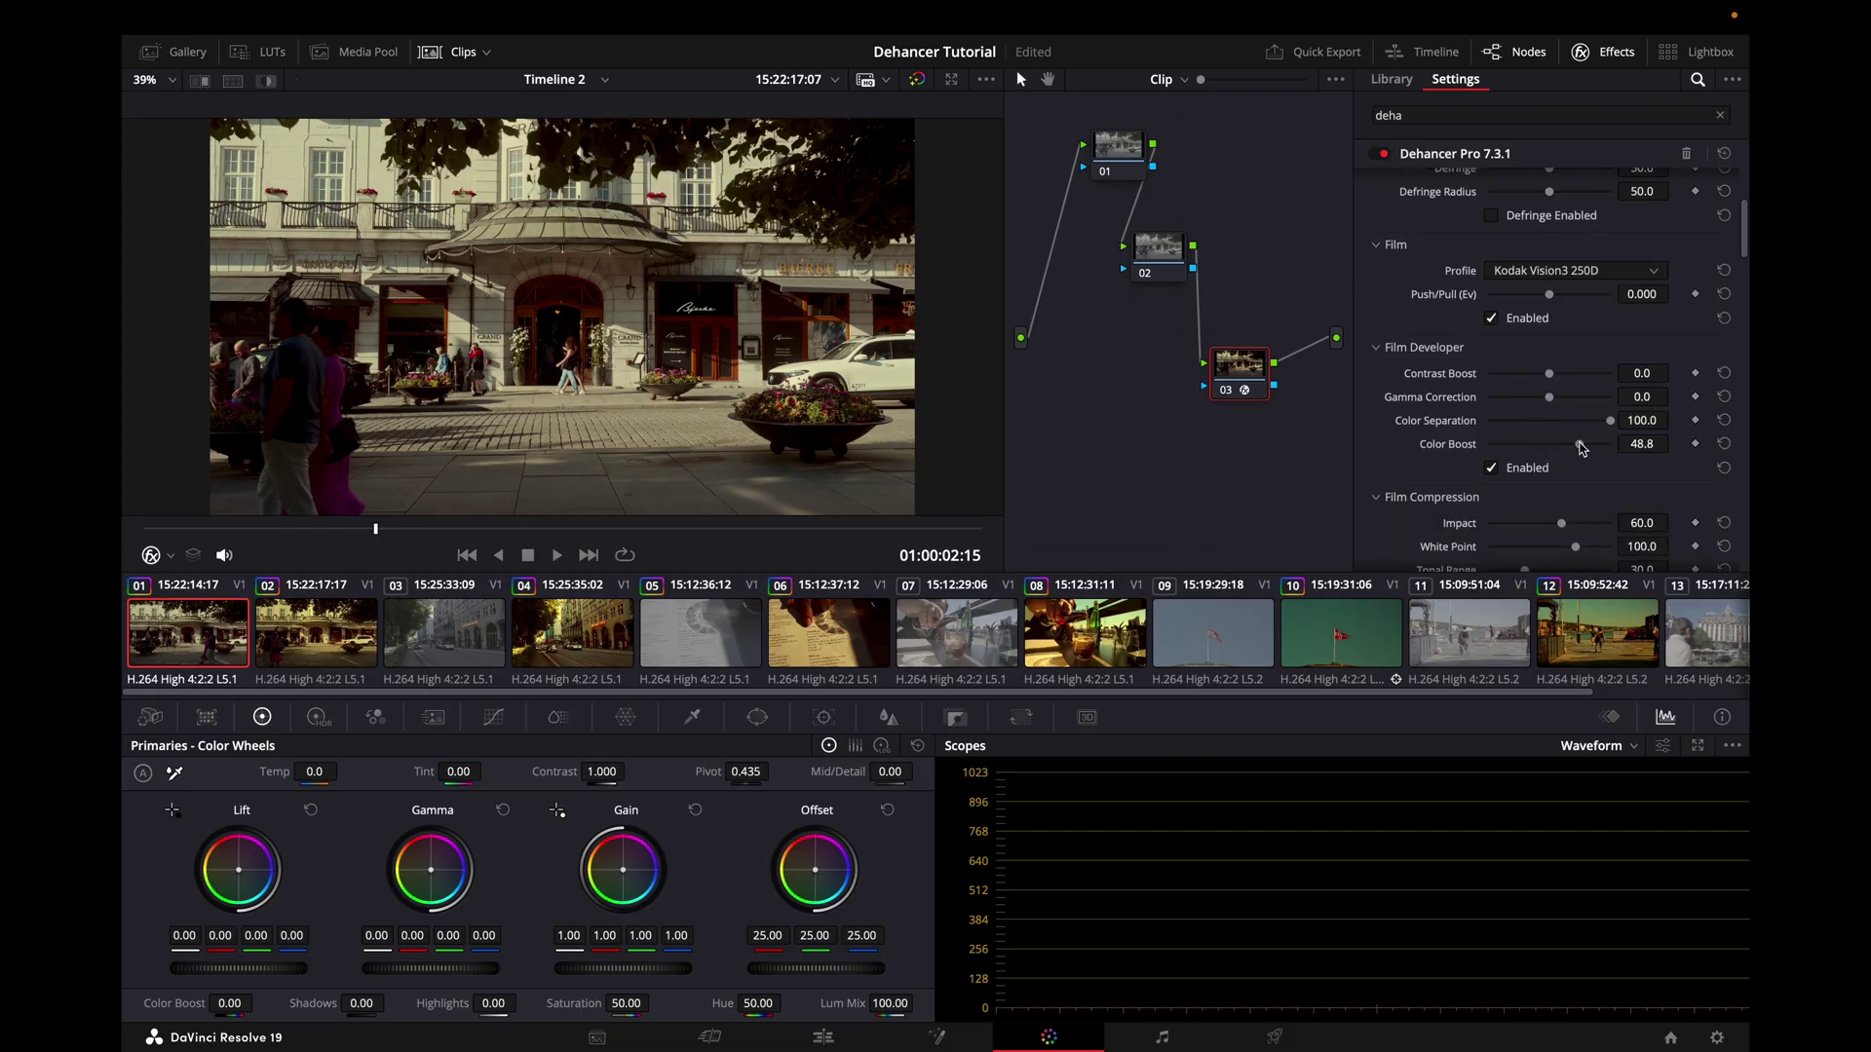
left_click_drag(1580, 447, 1598, 448)
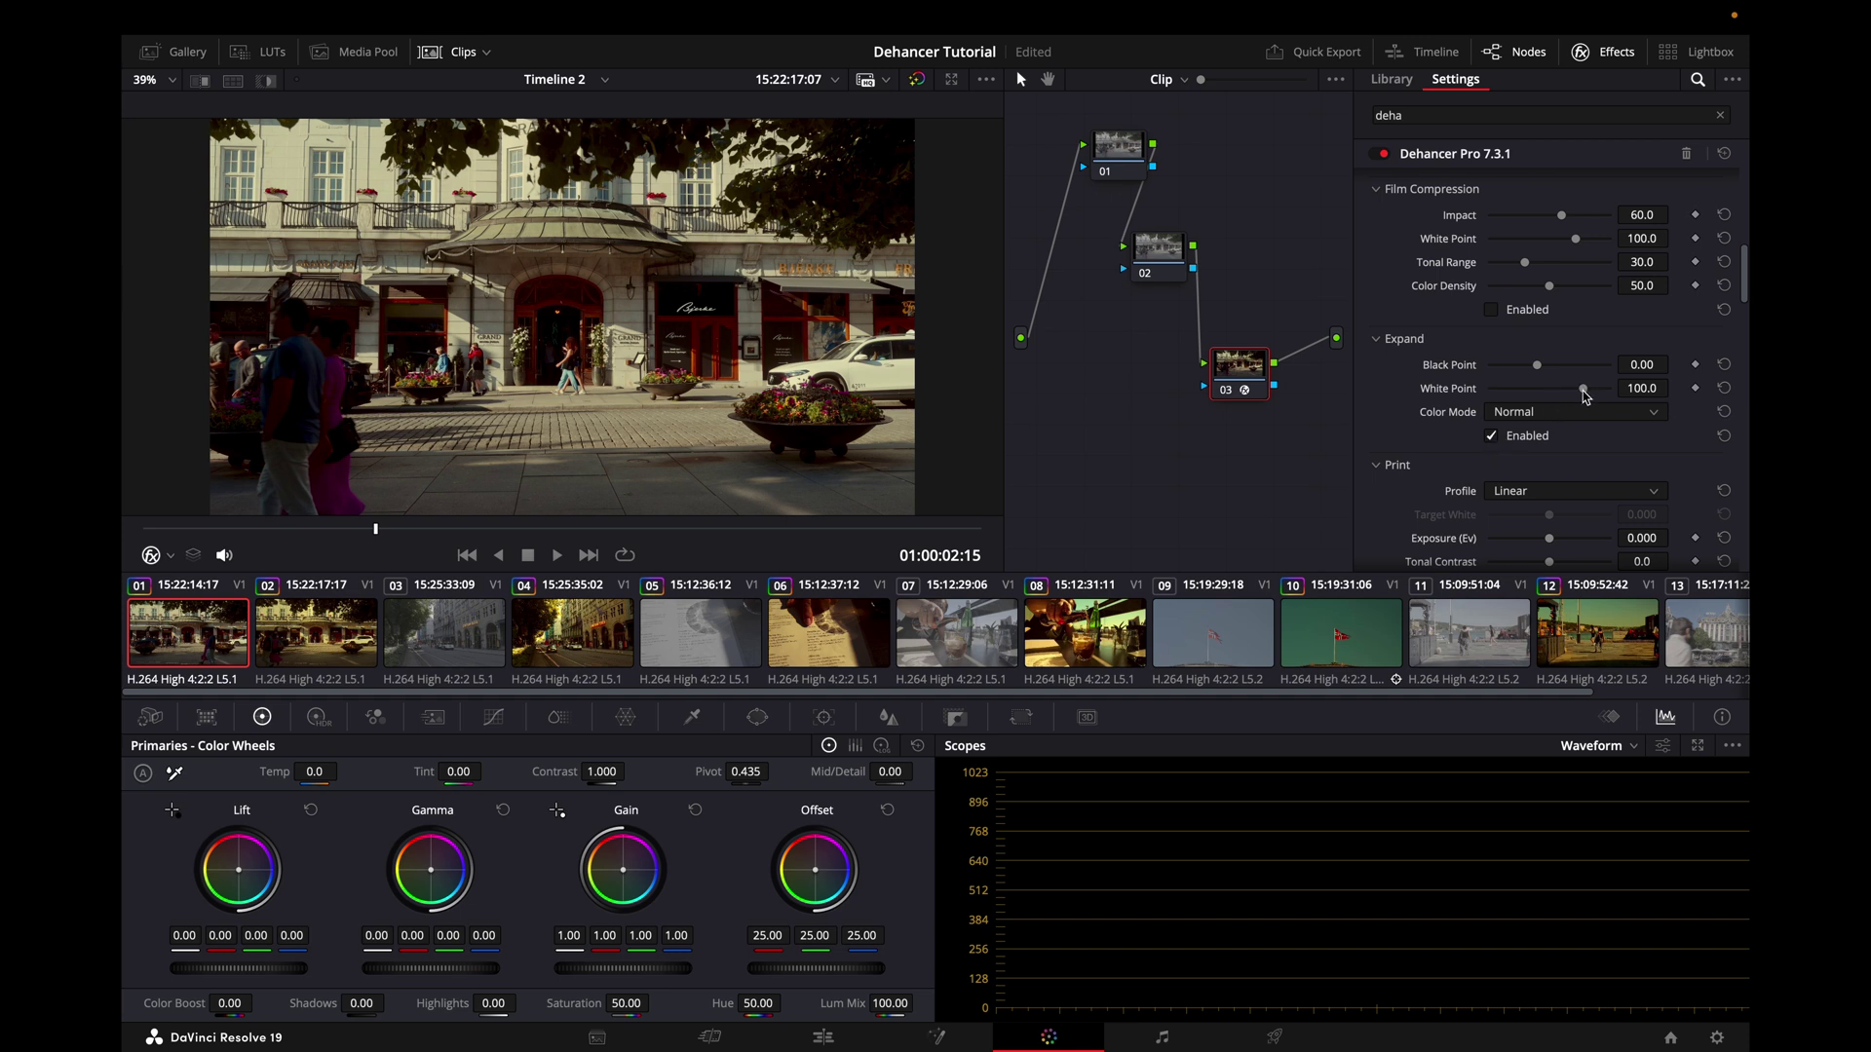
Lower the Expand White Point to 90.0 and toggle the Expand stage to compare.
mouse_move(1583, 388)
left_mouse_down()
mouse_move(1421, 401)
mouse_move(1572, 397)
left_mouse_up()
left_click(1490, 436)
left_click(1496, 436)
left_click(1495, 436)
left_click(1495, 436)
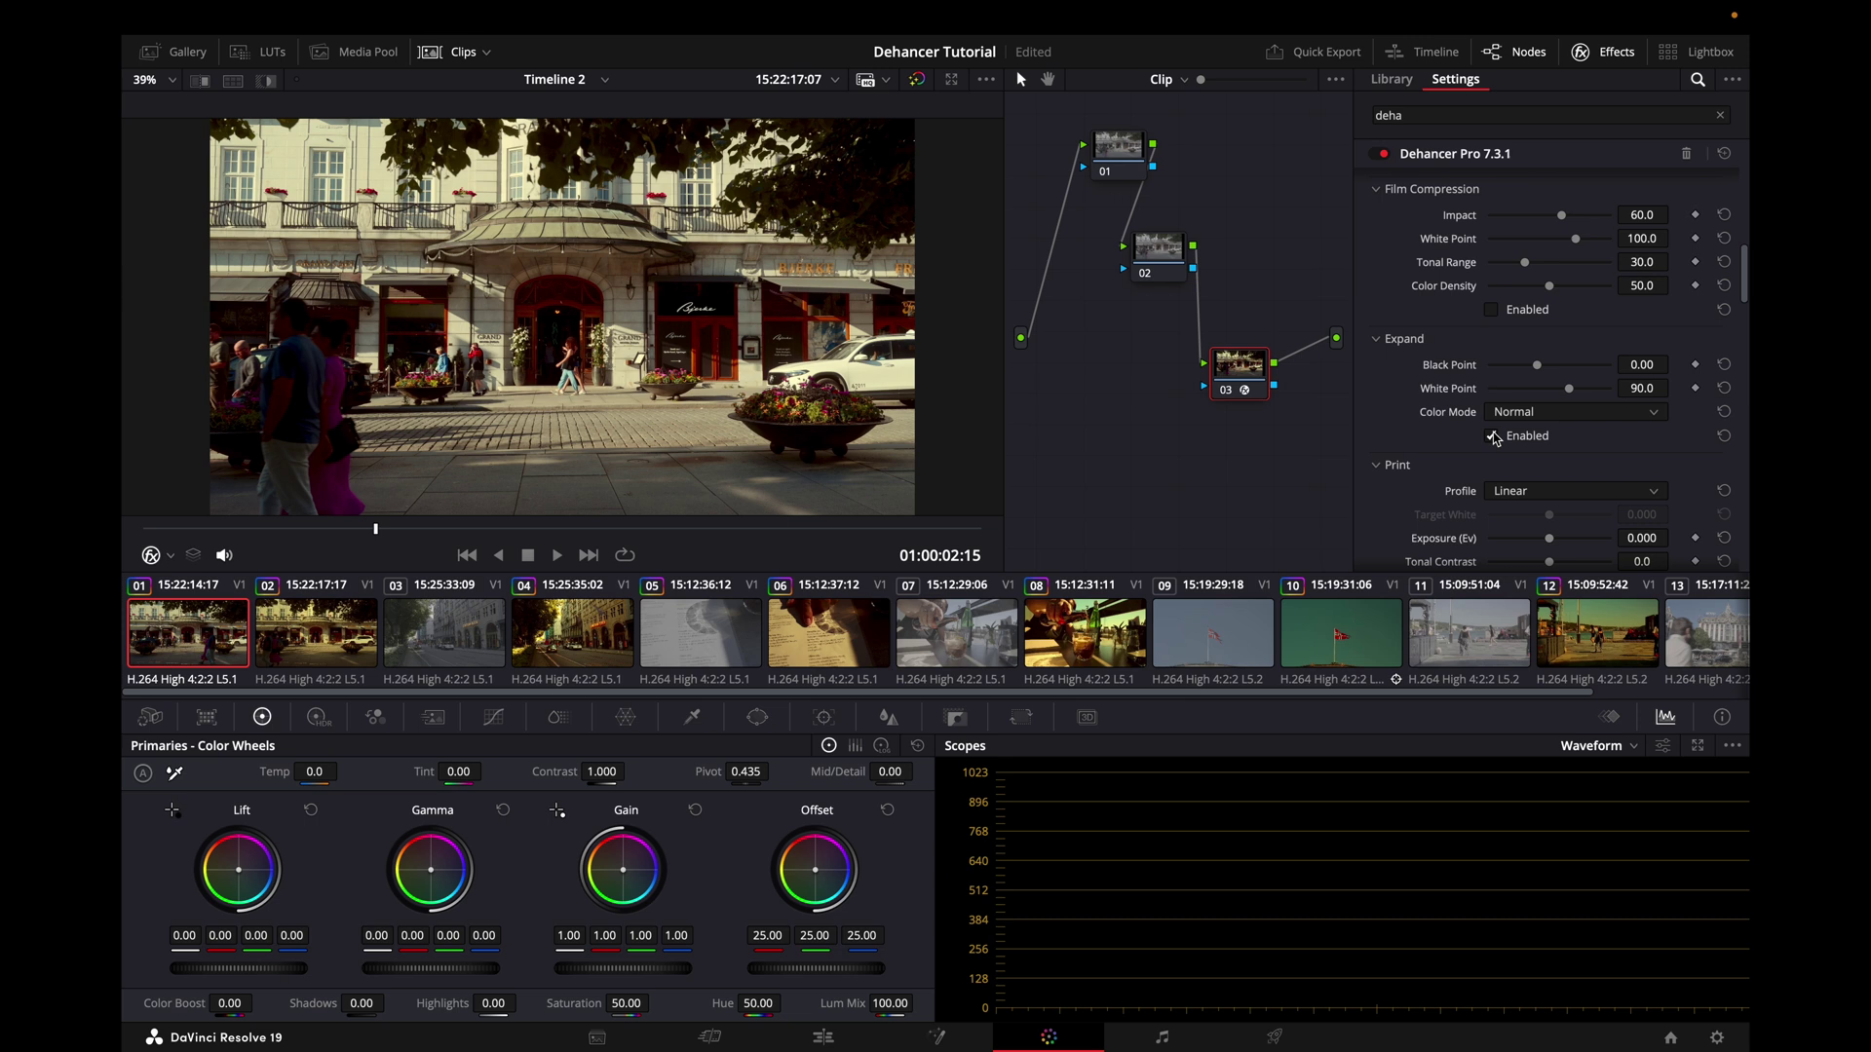
left_click(1495, 436)
left_click(1495, 436)
left_click(1496, 436)
left_click(1495, 437)
left_click(1495, 437)
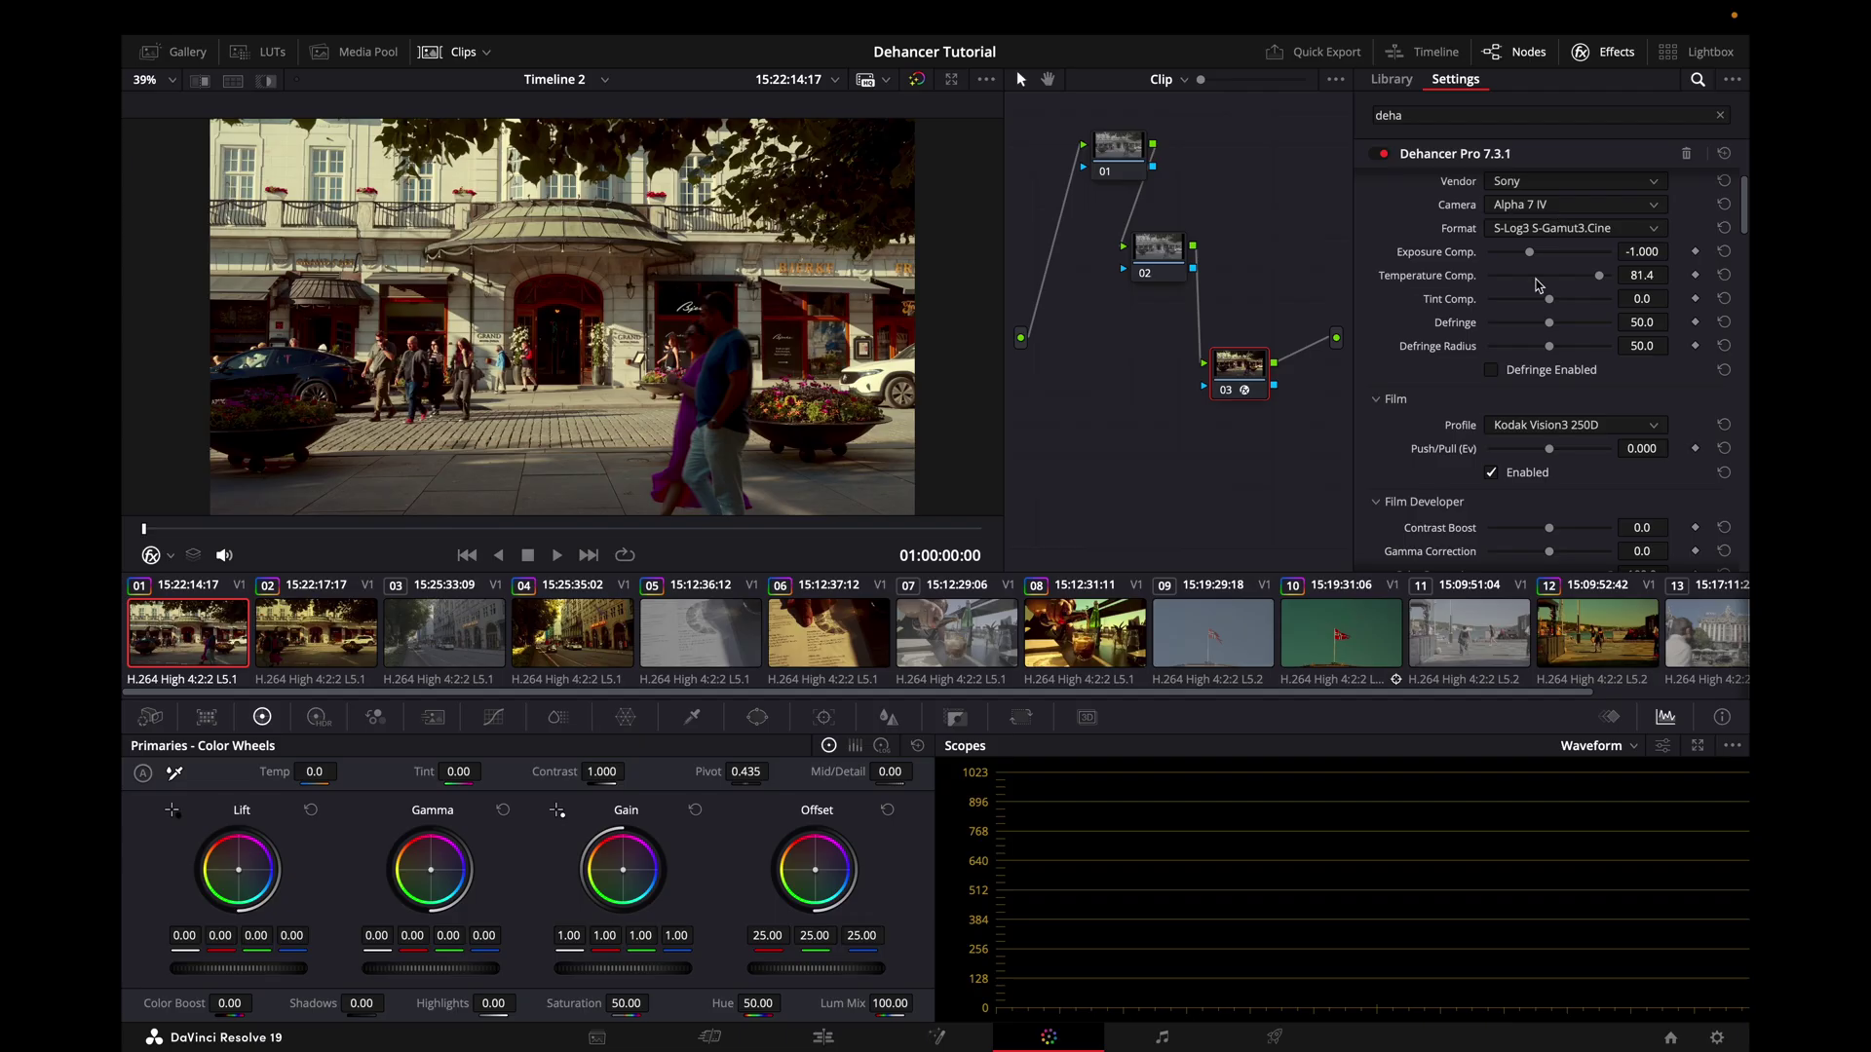
Set Temperature Comp. to 100.0 and Tint Comp. to -27.1, then preview full screen.
scroll(1565, 273, "up", 1)
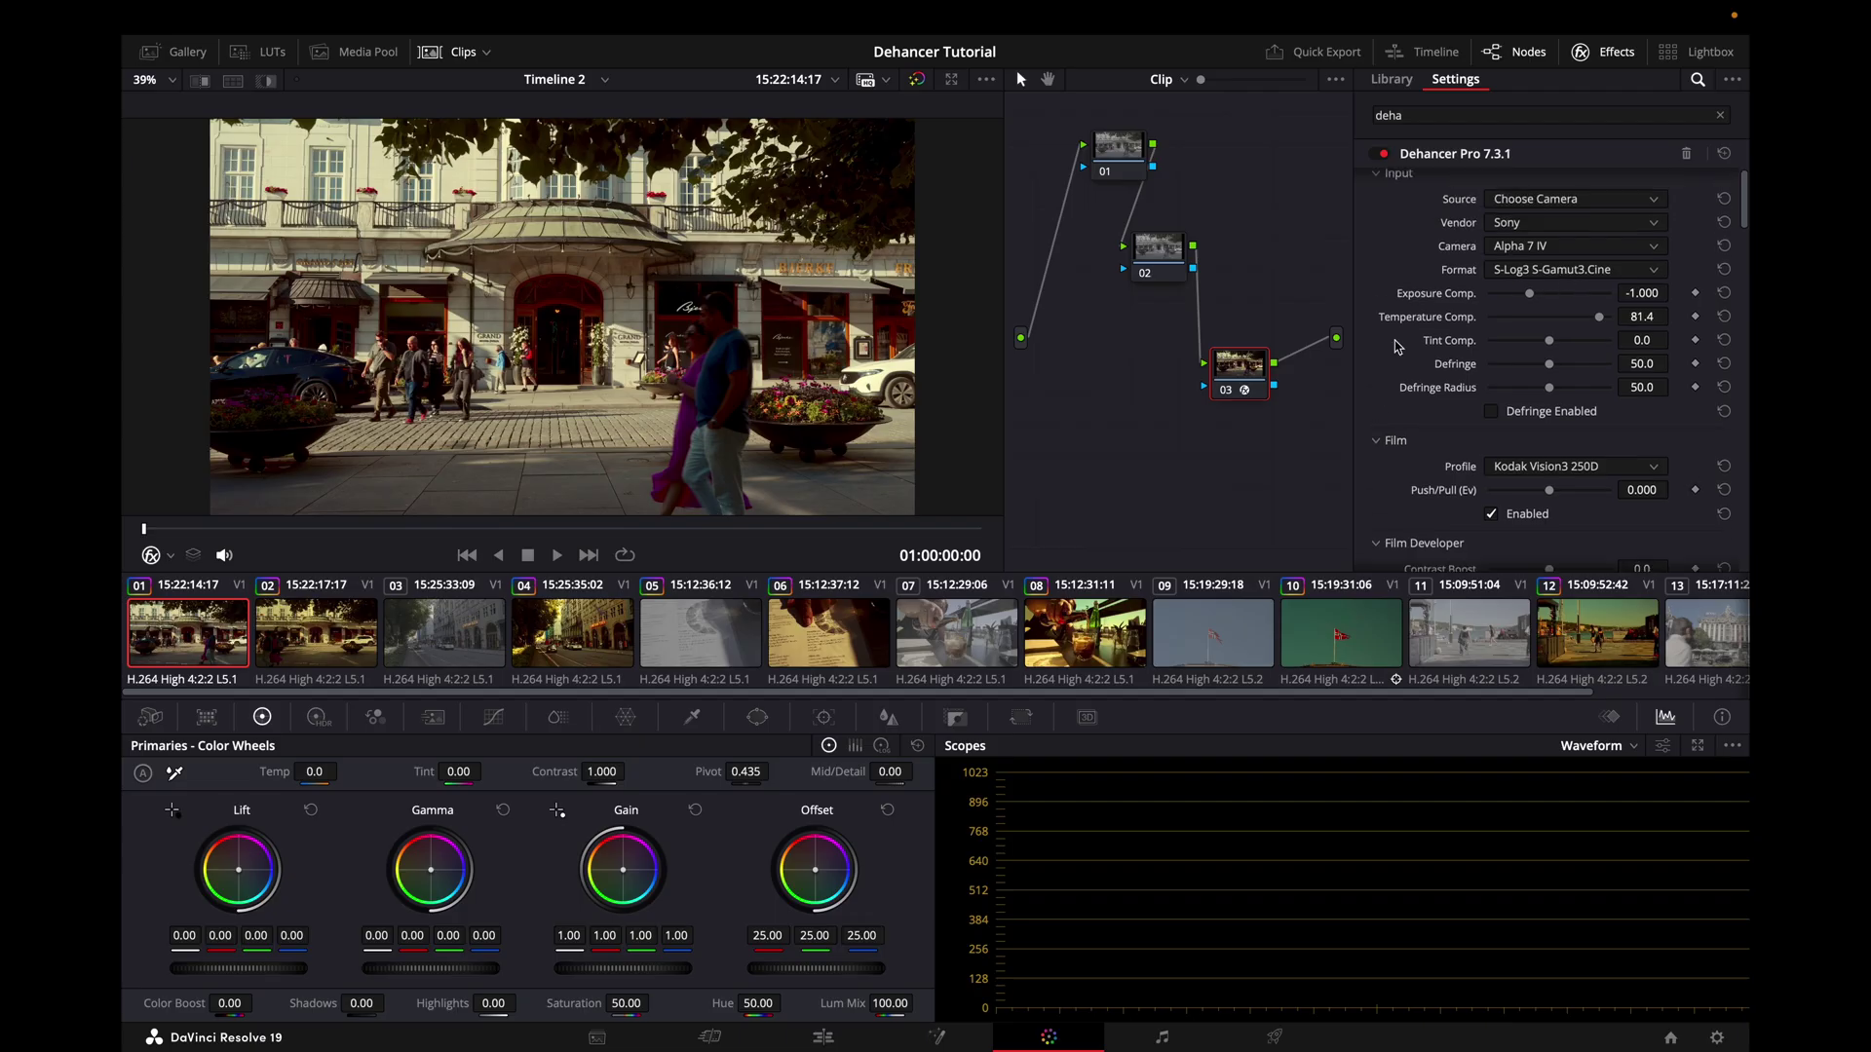
scroll(1607, 326, "up", 1)
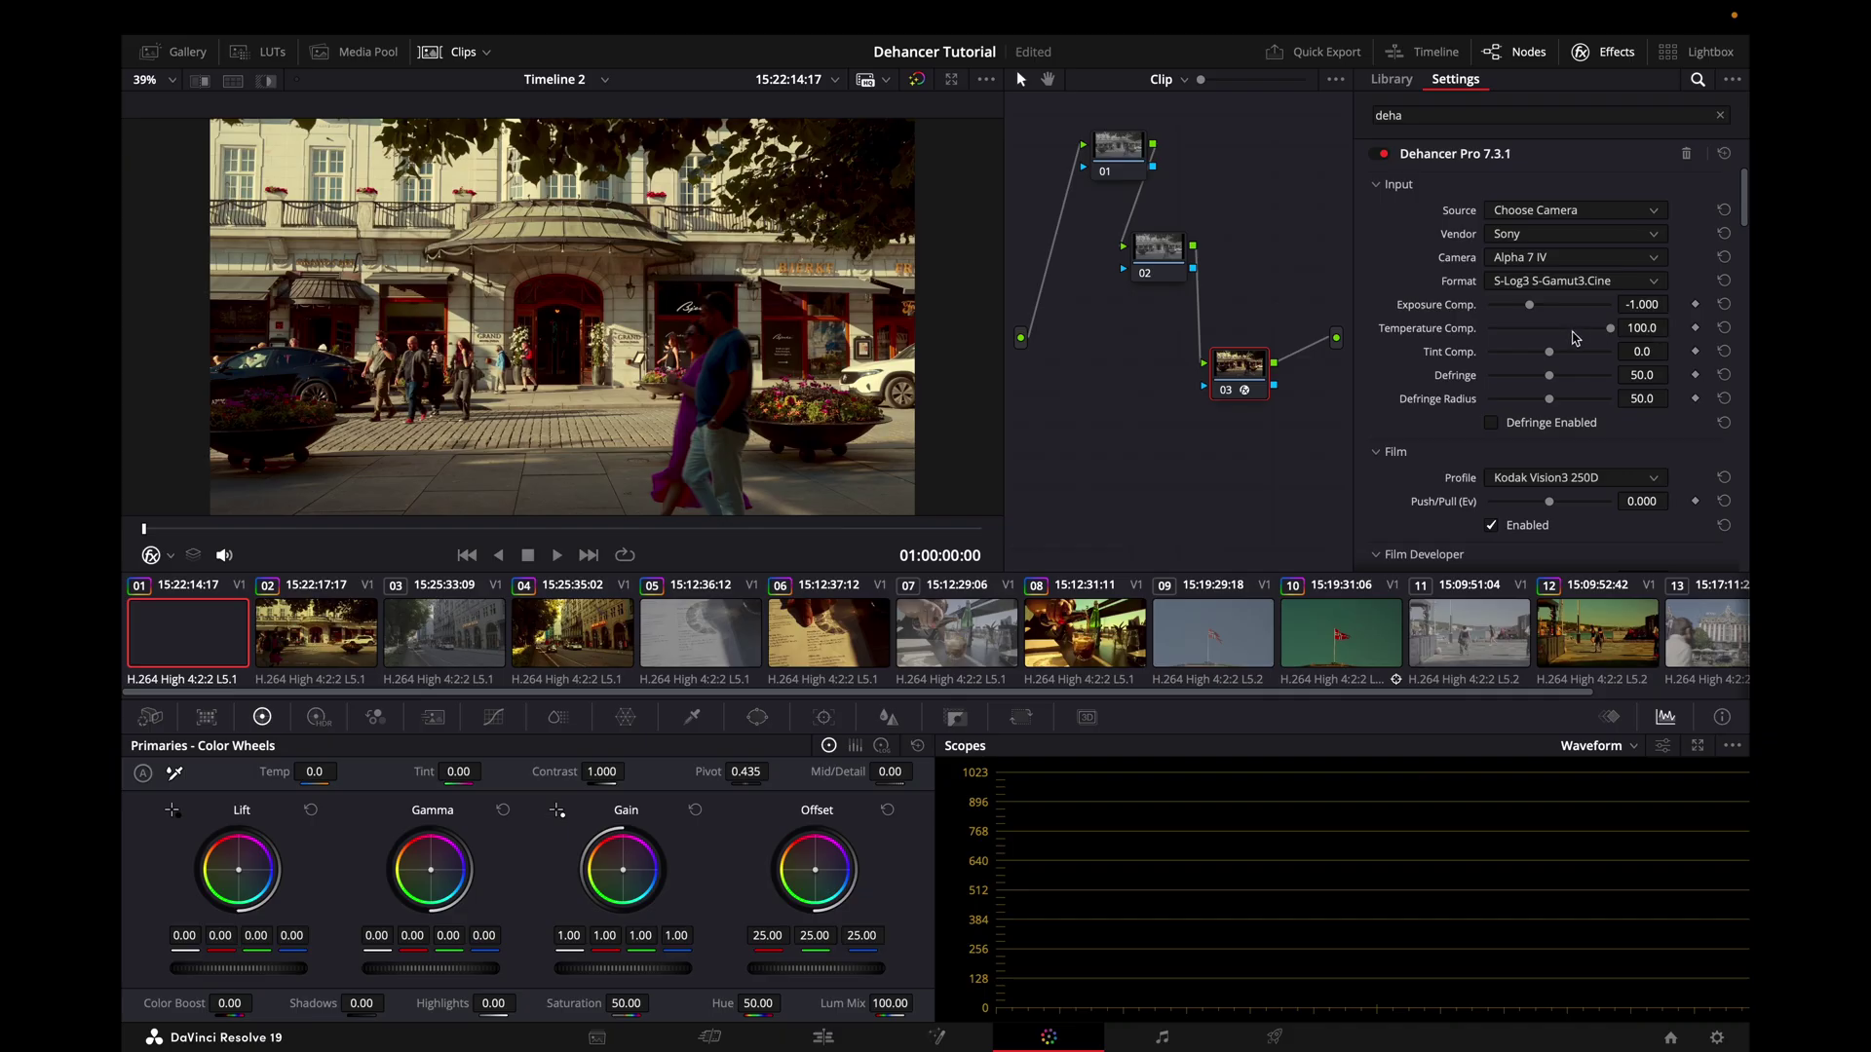
left_click_drag(1550, 358, 1540, 359)
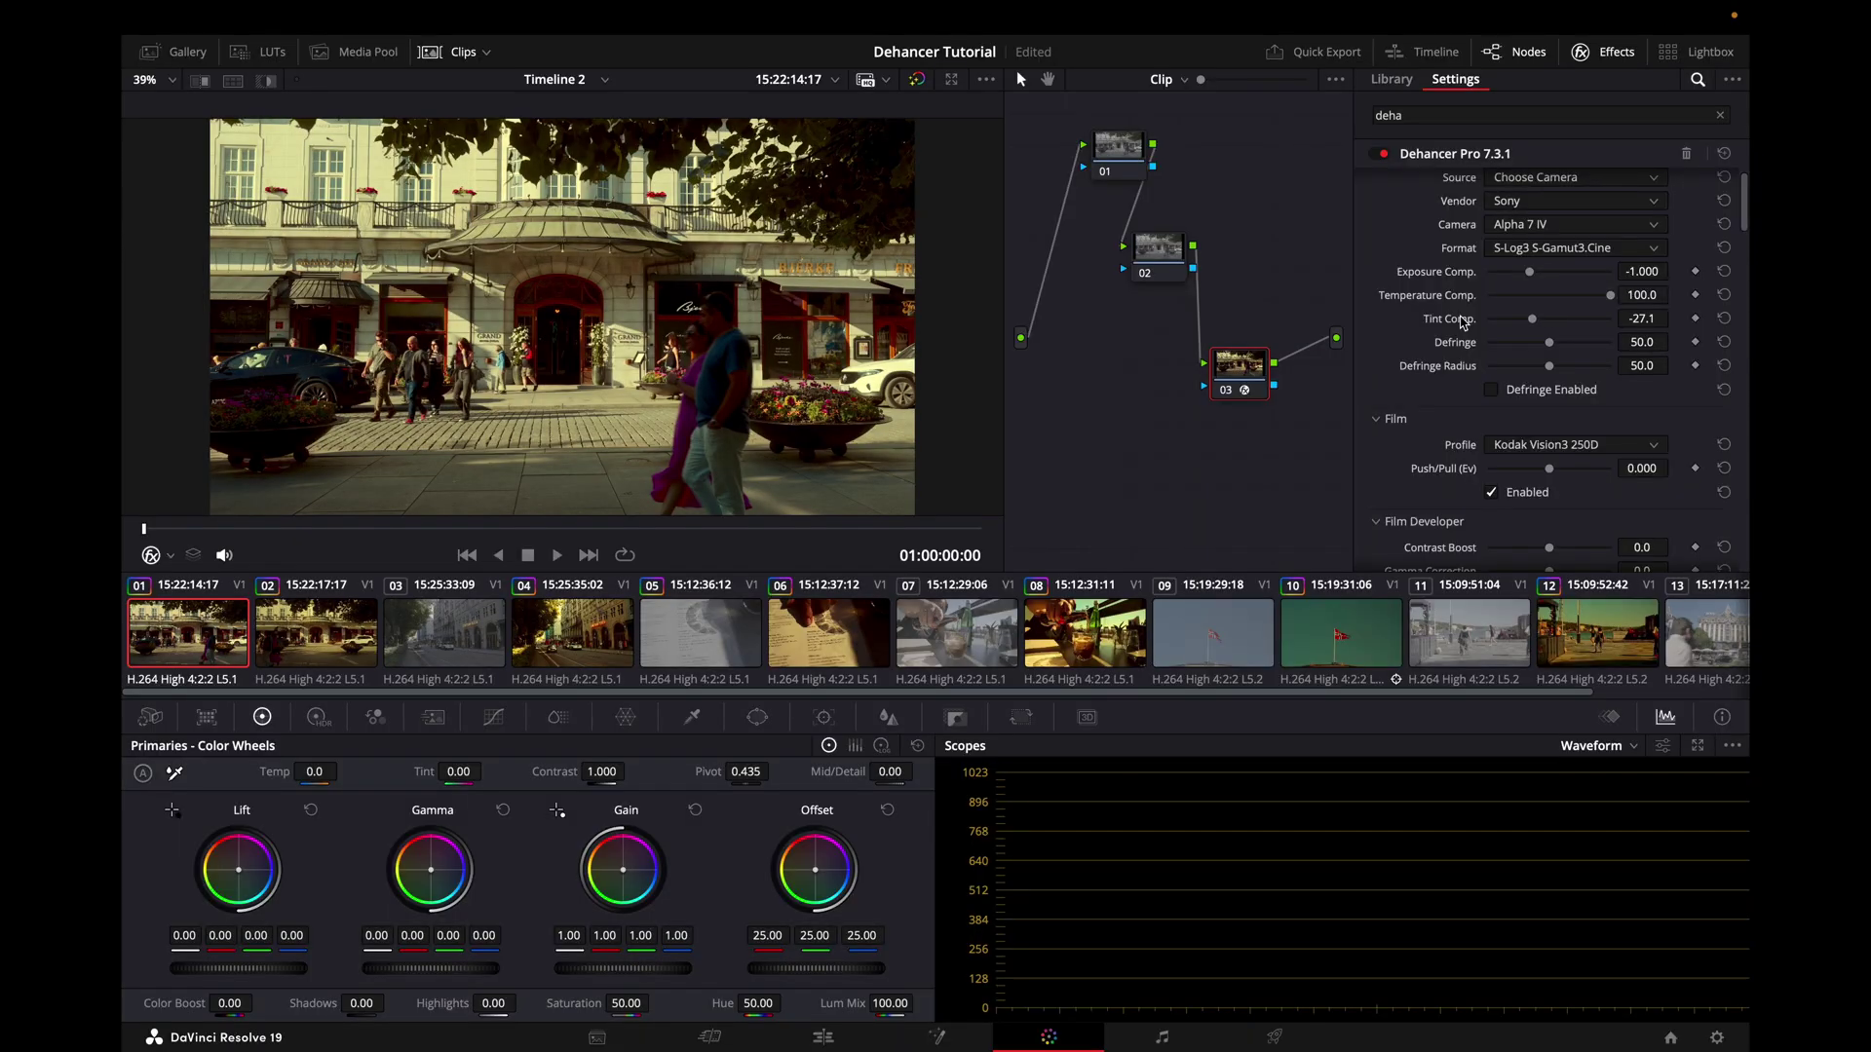
key("ctrl+f")
key("Escape")
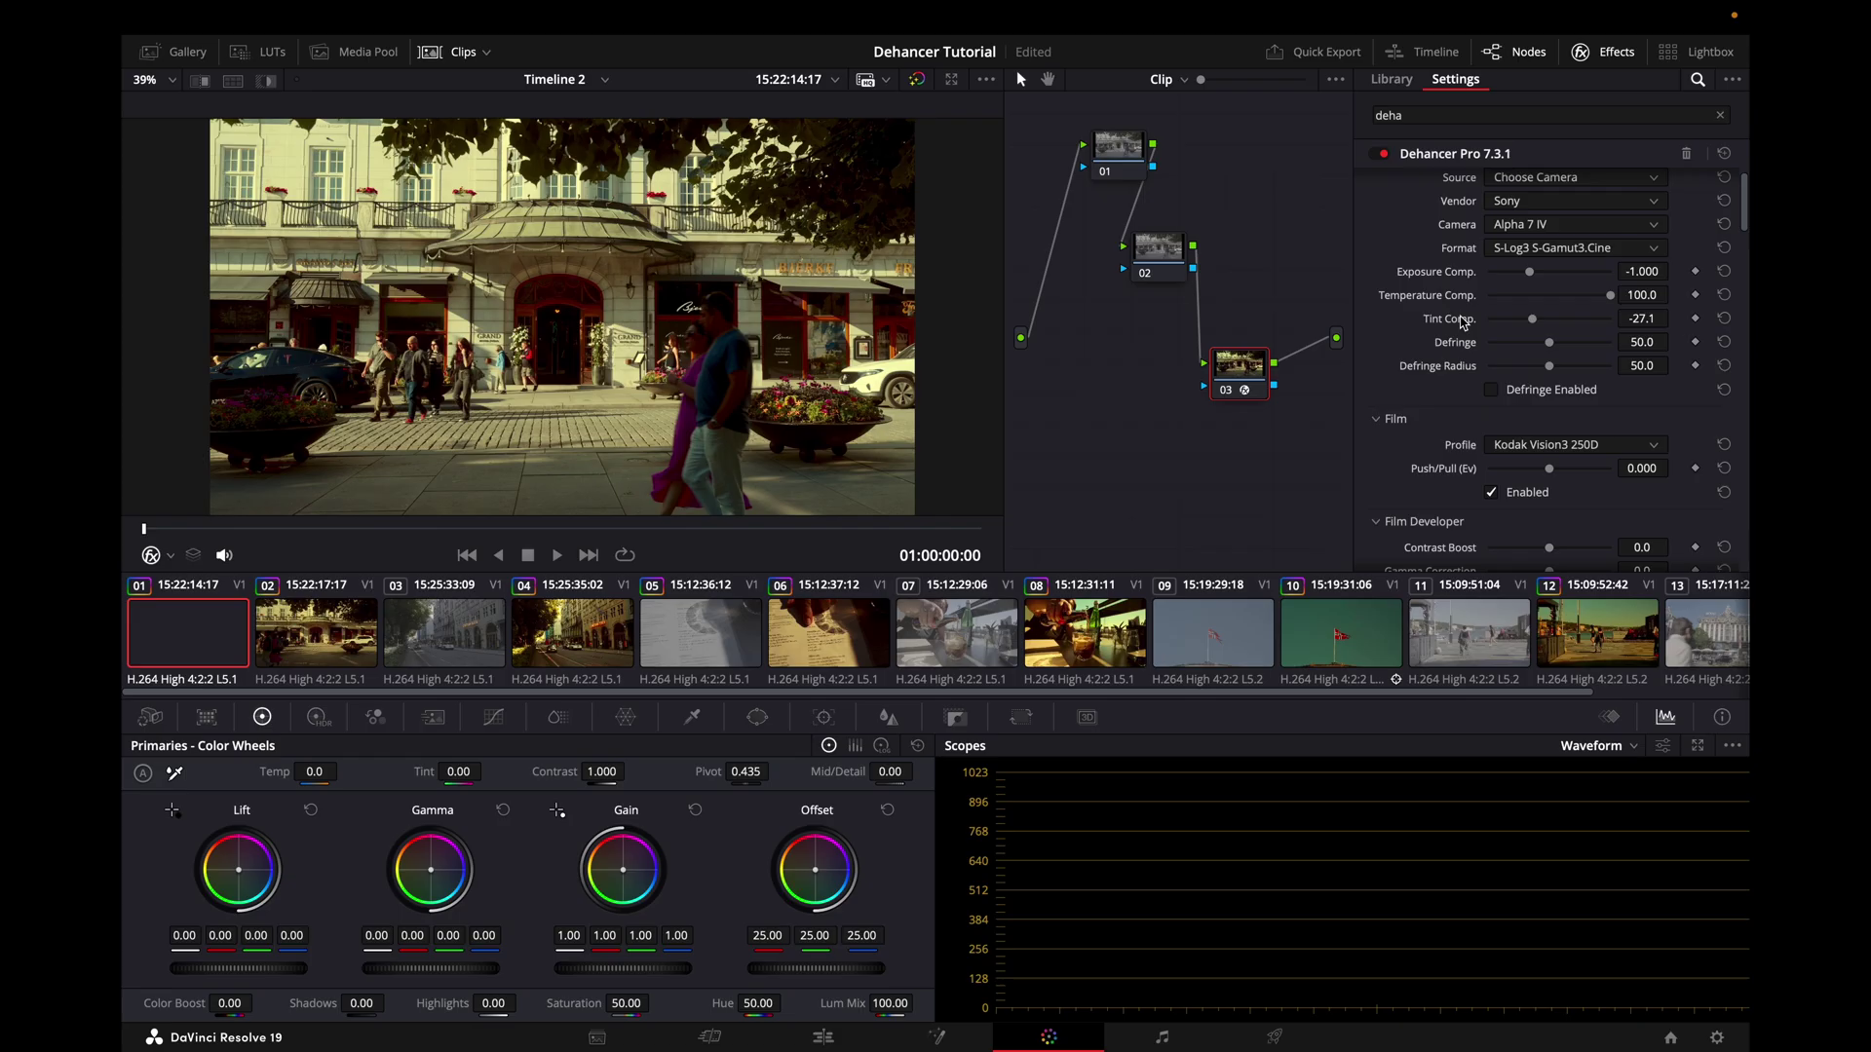
scroll(1481, 316, "down", 10)
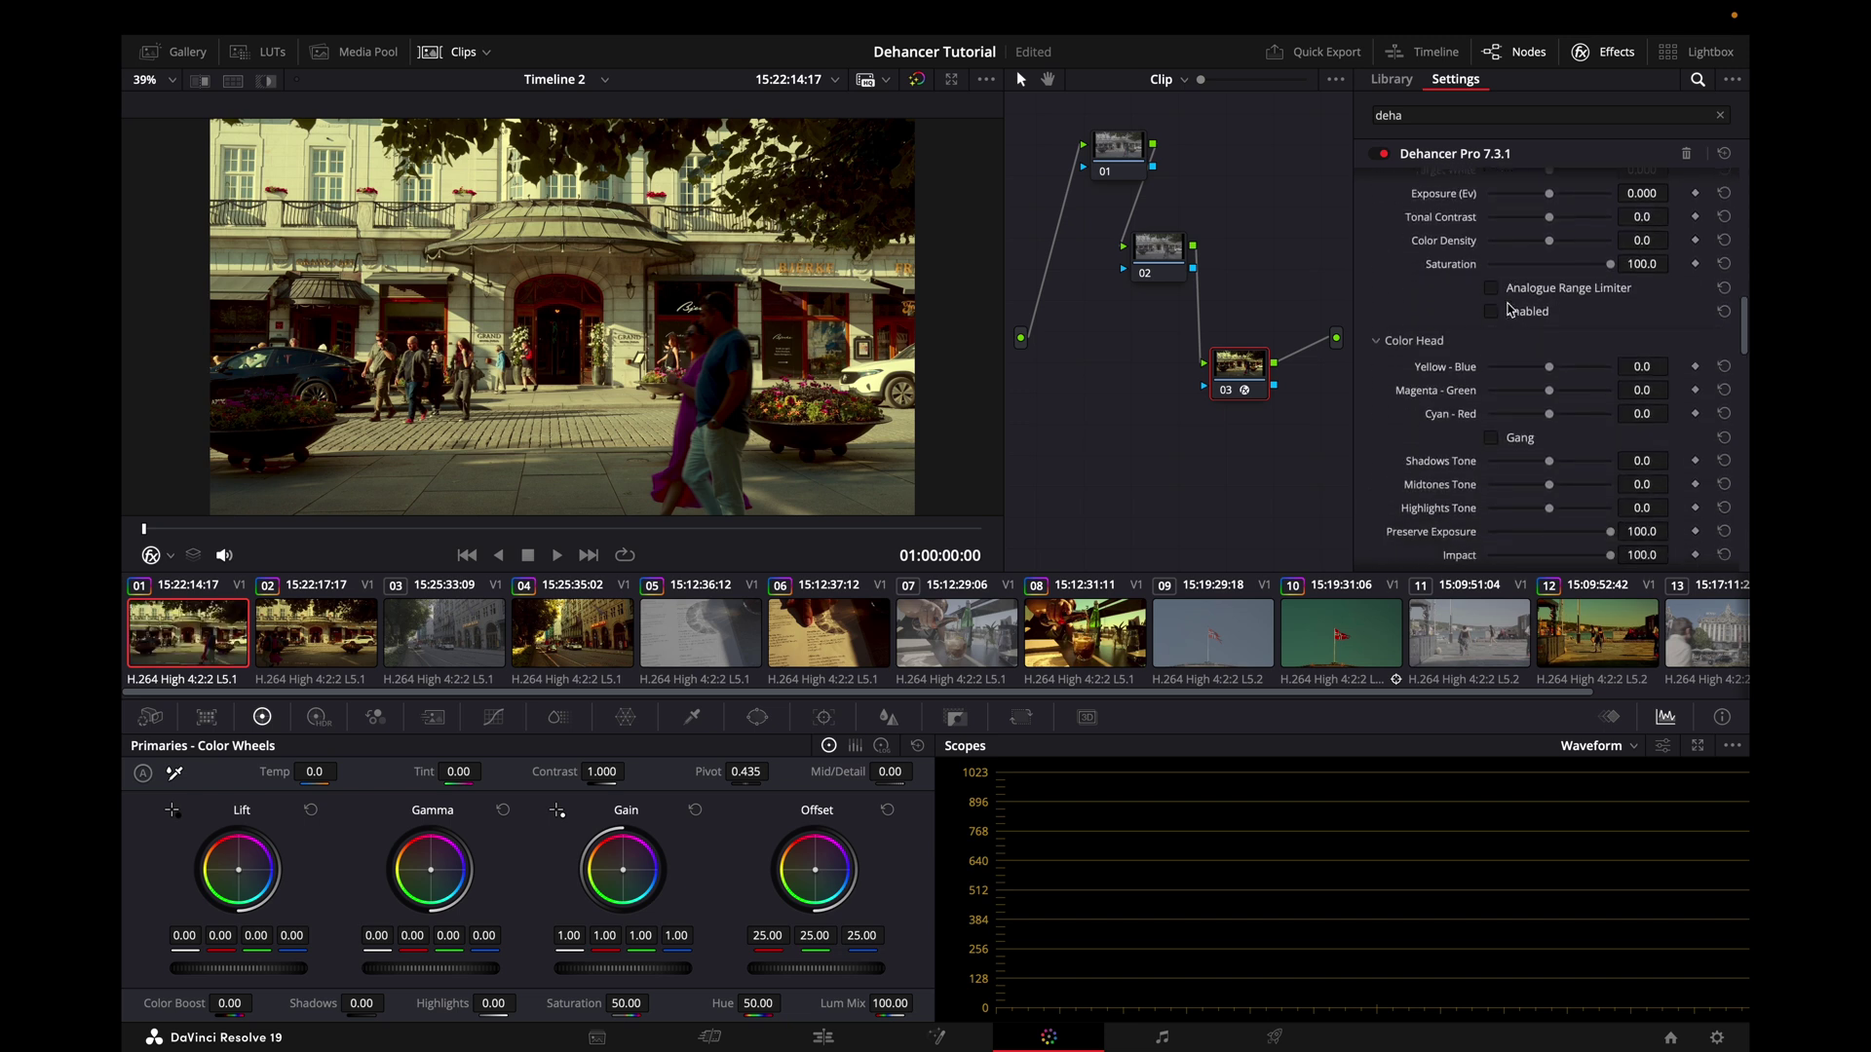
Enable Color Head, reset Shadows Tone, and set Exposure Comp. -1.233 and Tint Comp. -23.2.
scroll(1508, 310, "down", 3)
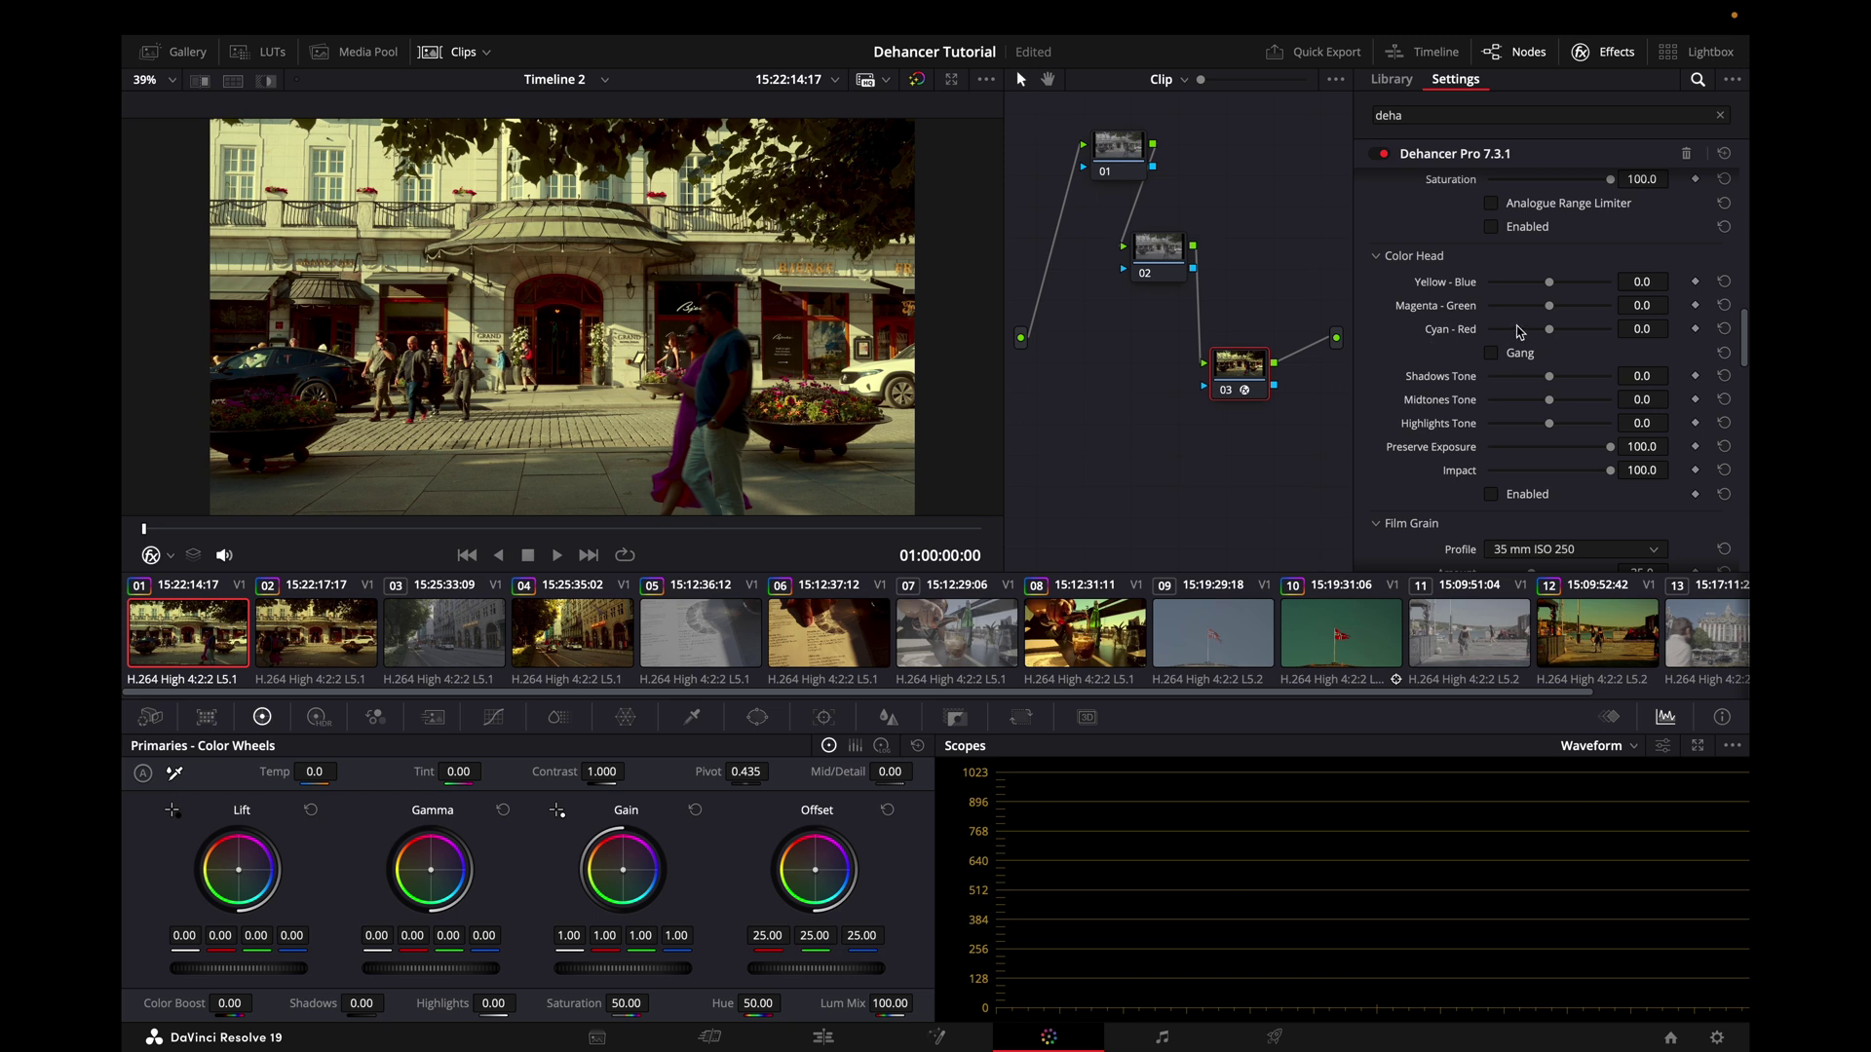
scroll(1521, 333, "down", 1)
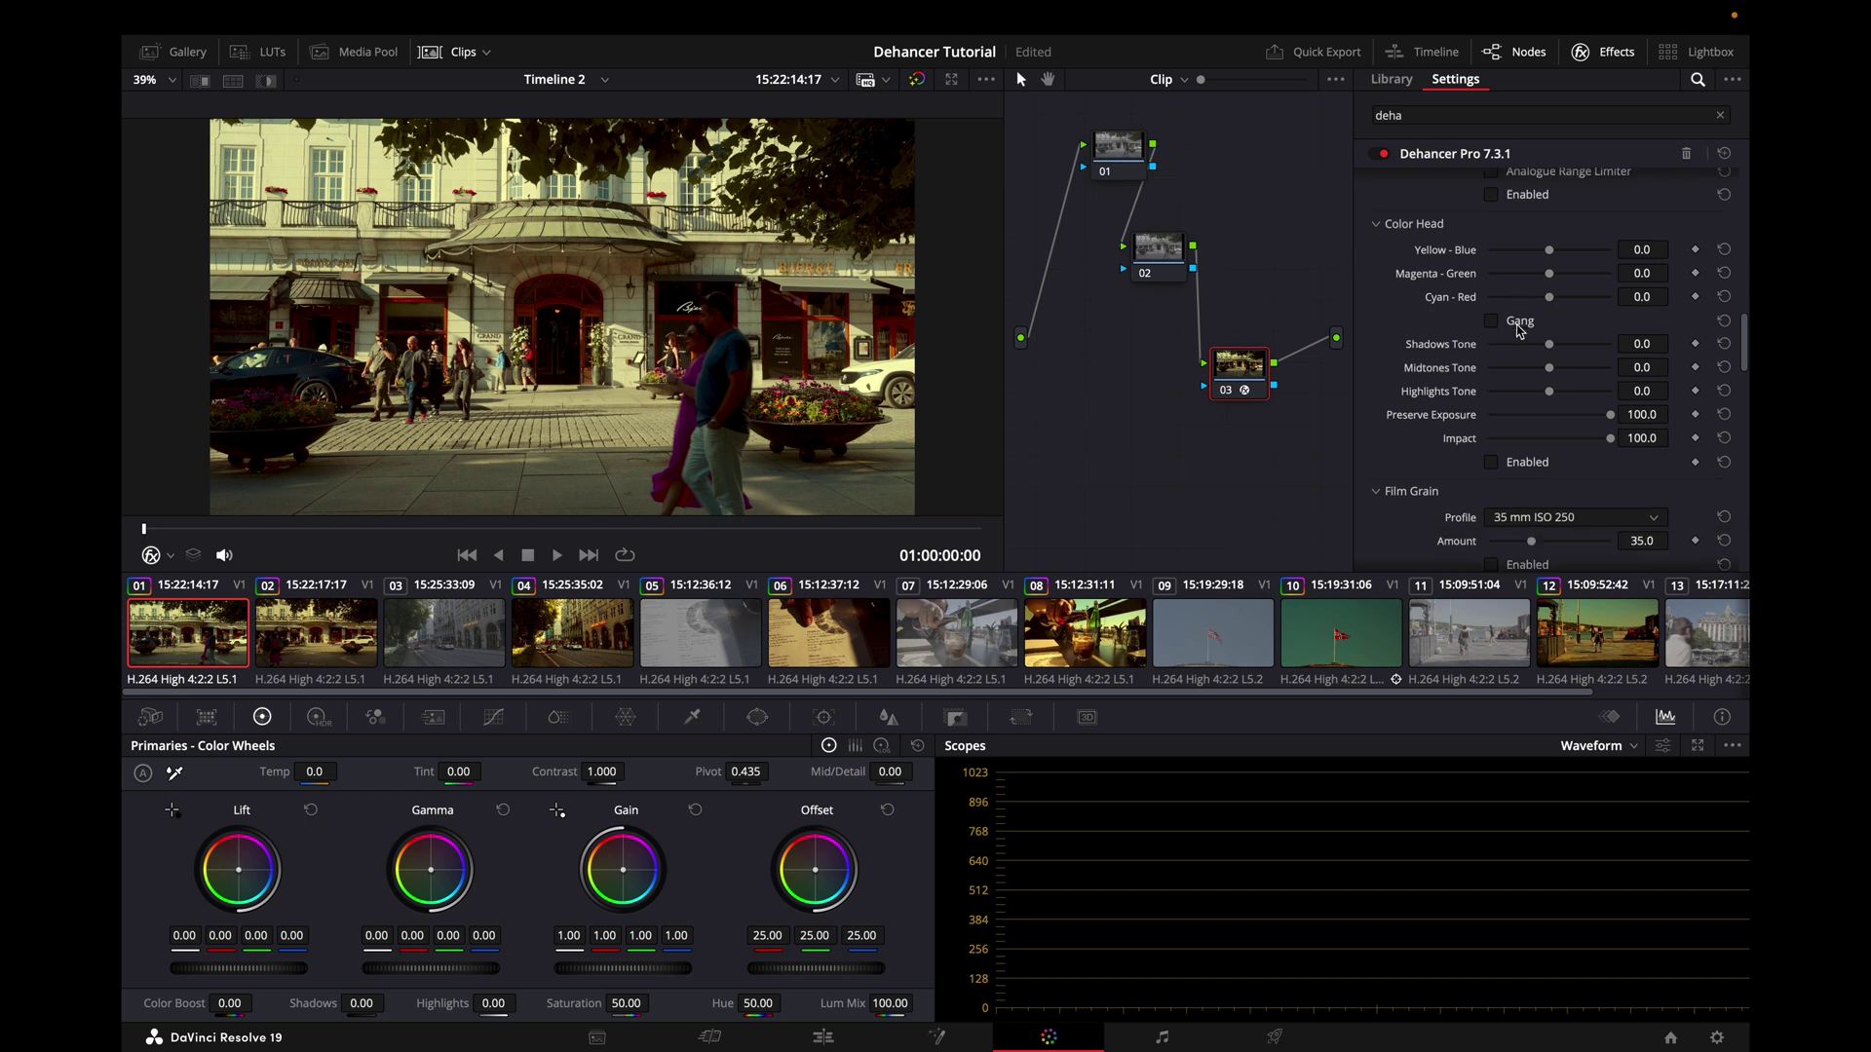
left_click(1492, 462)
scroll(1559, 261, "up", 1)
left_click_drag(1550, 359, 1482, 363)
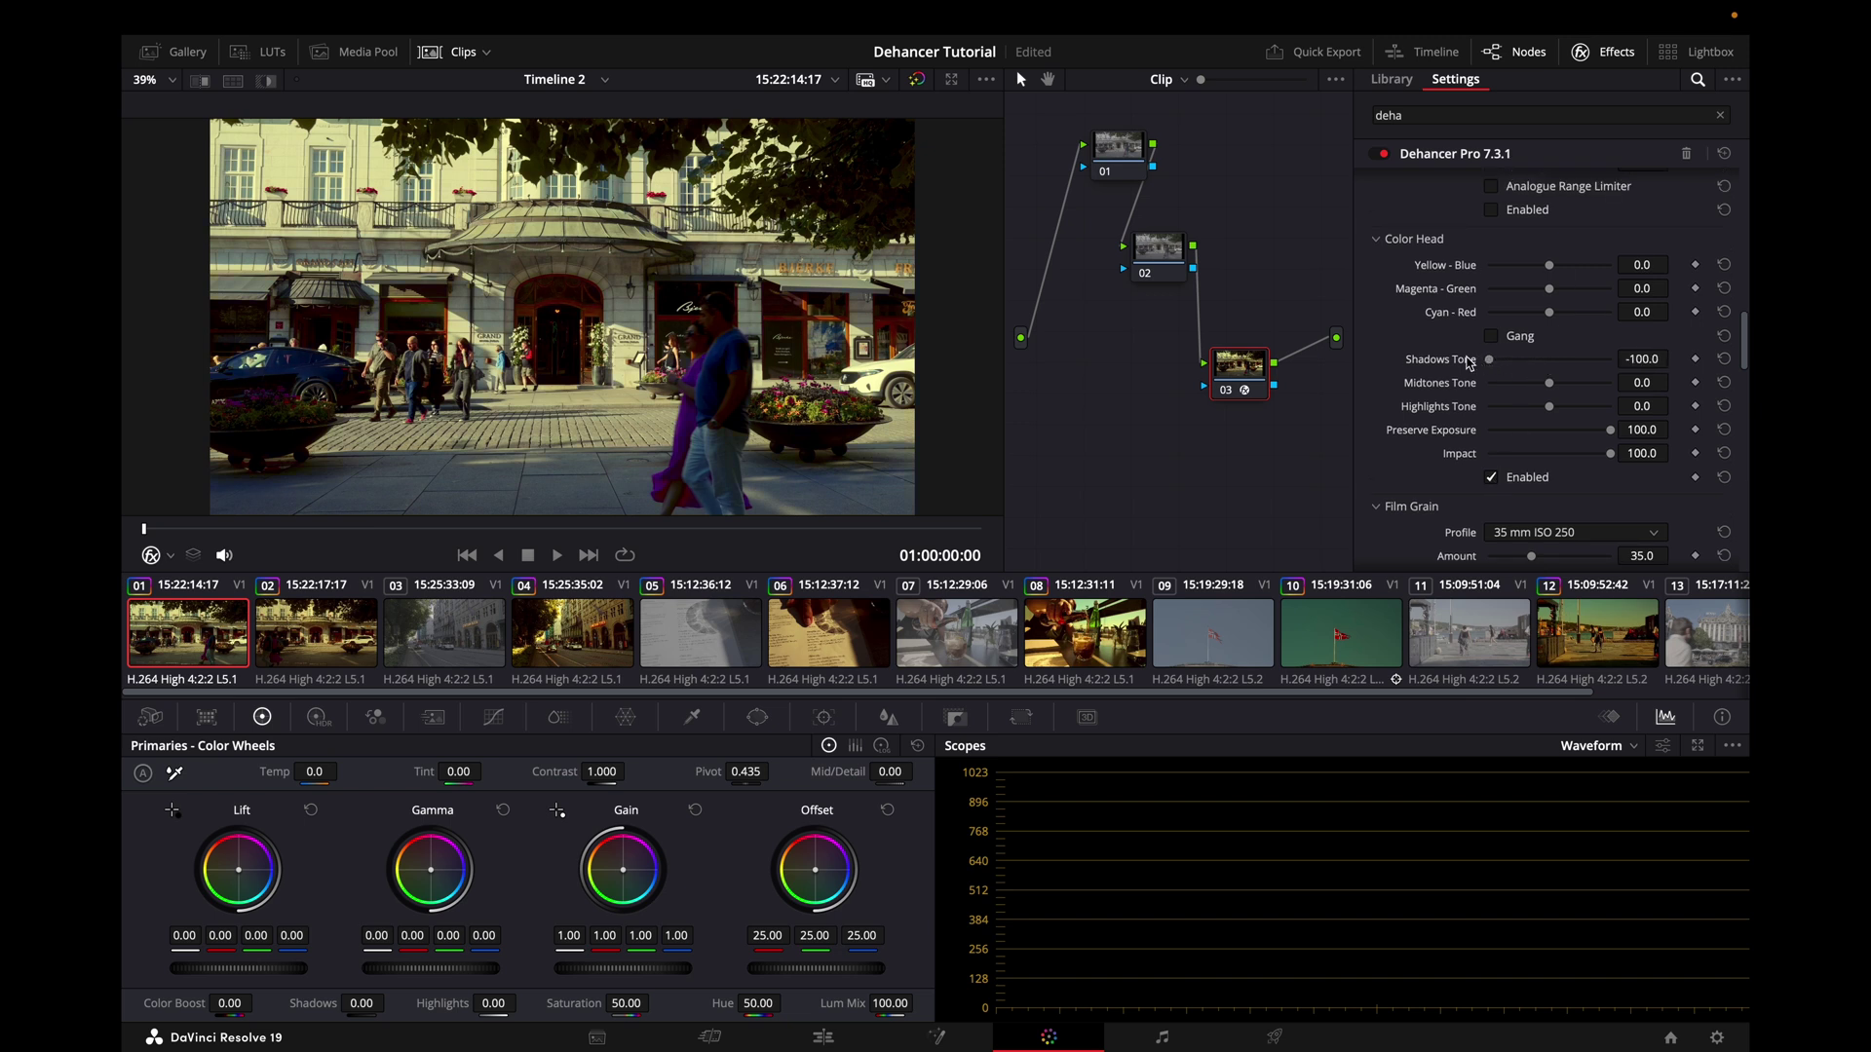
double_click(1449, 360)
scroll(1553, 365, "down", 1)
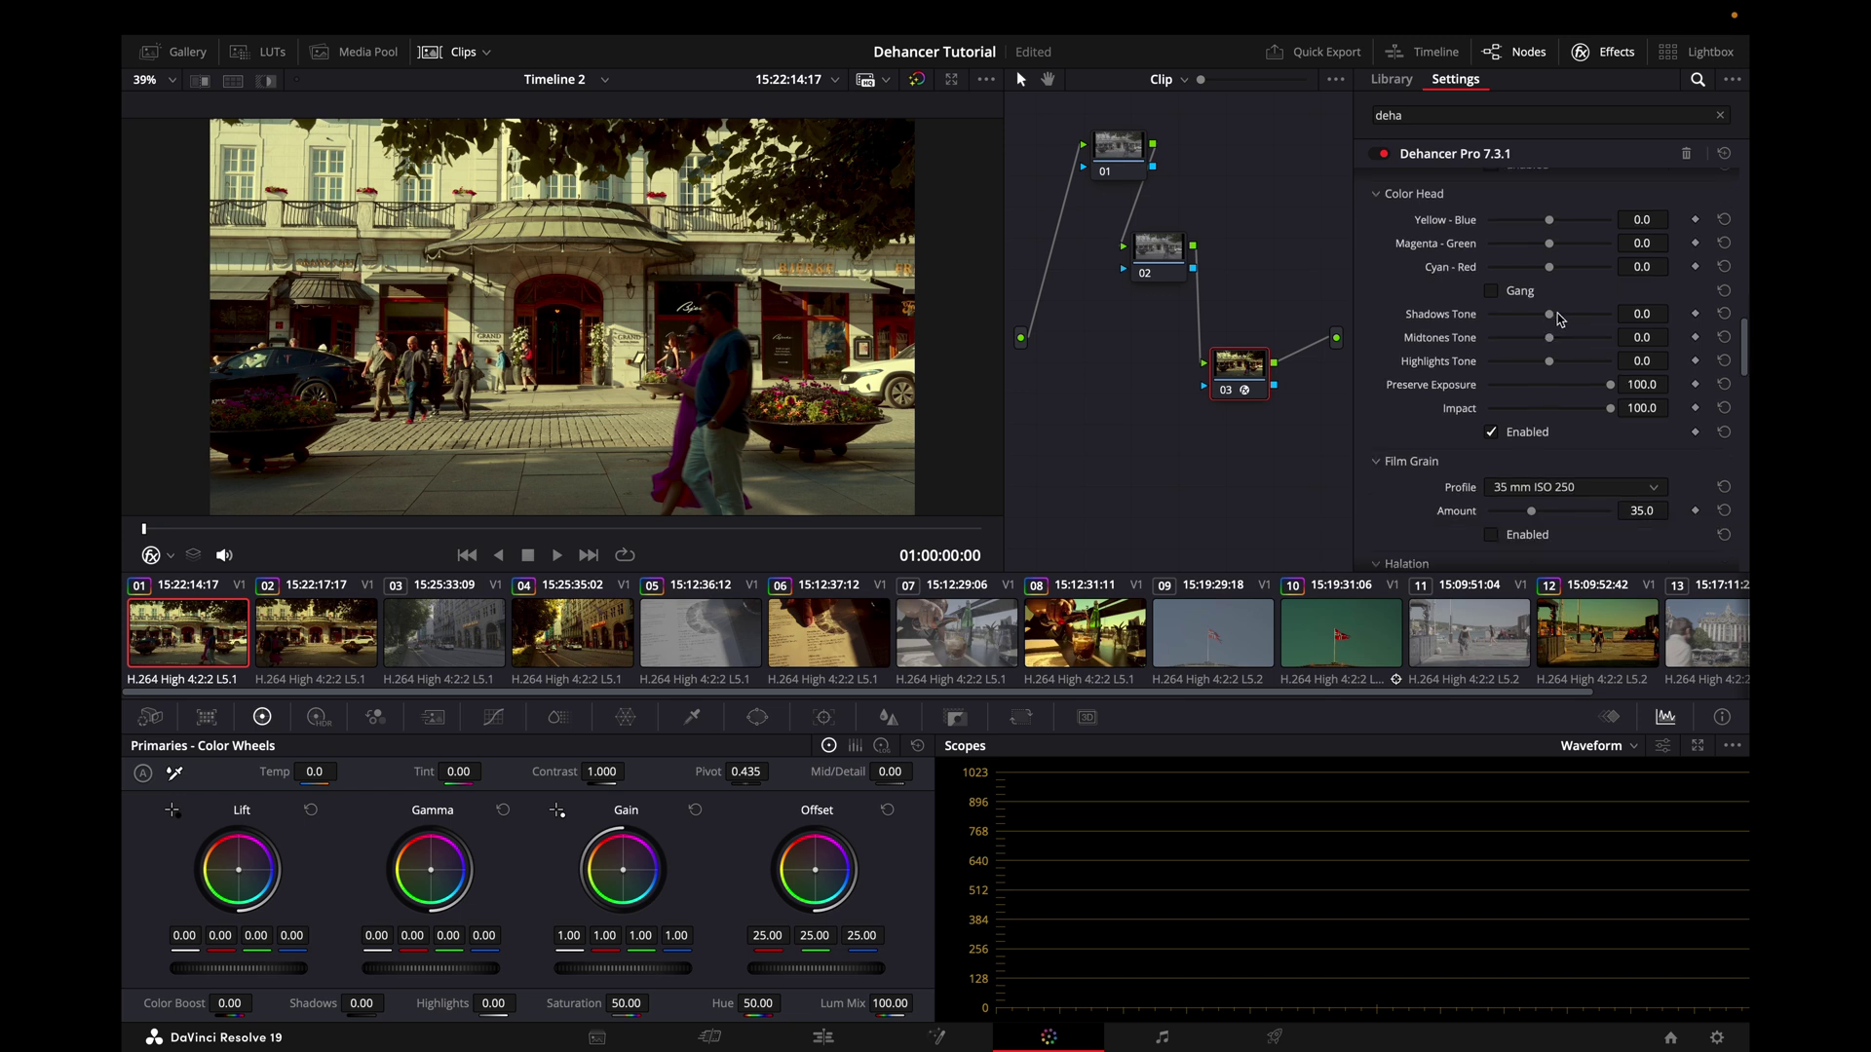
left_click_drag(1549, 315, 1570, 321)
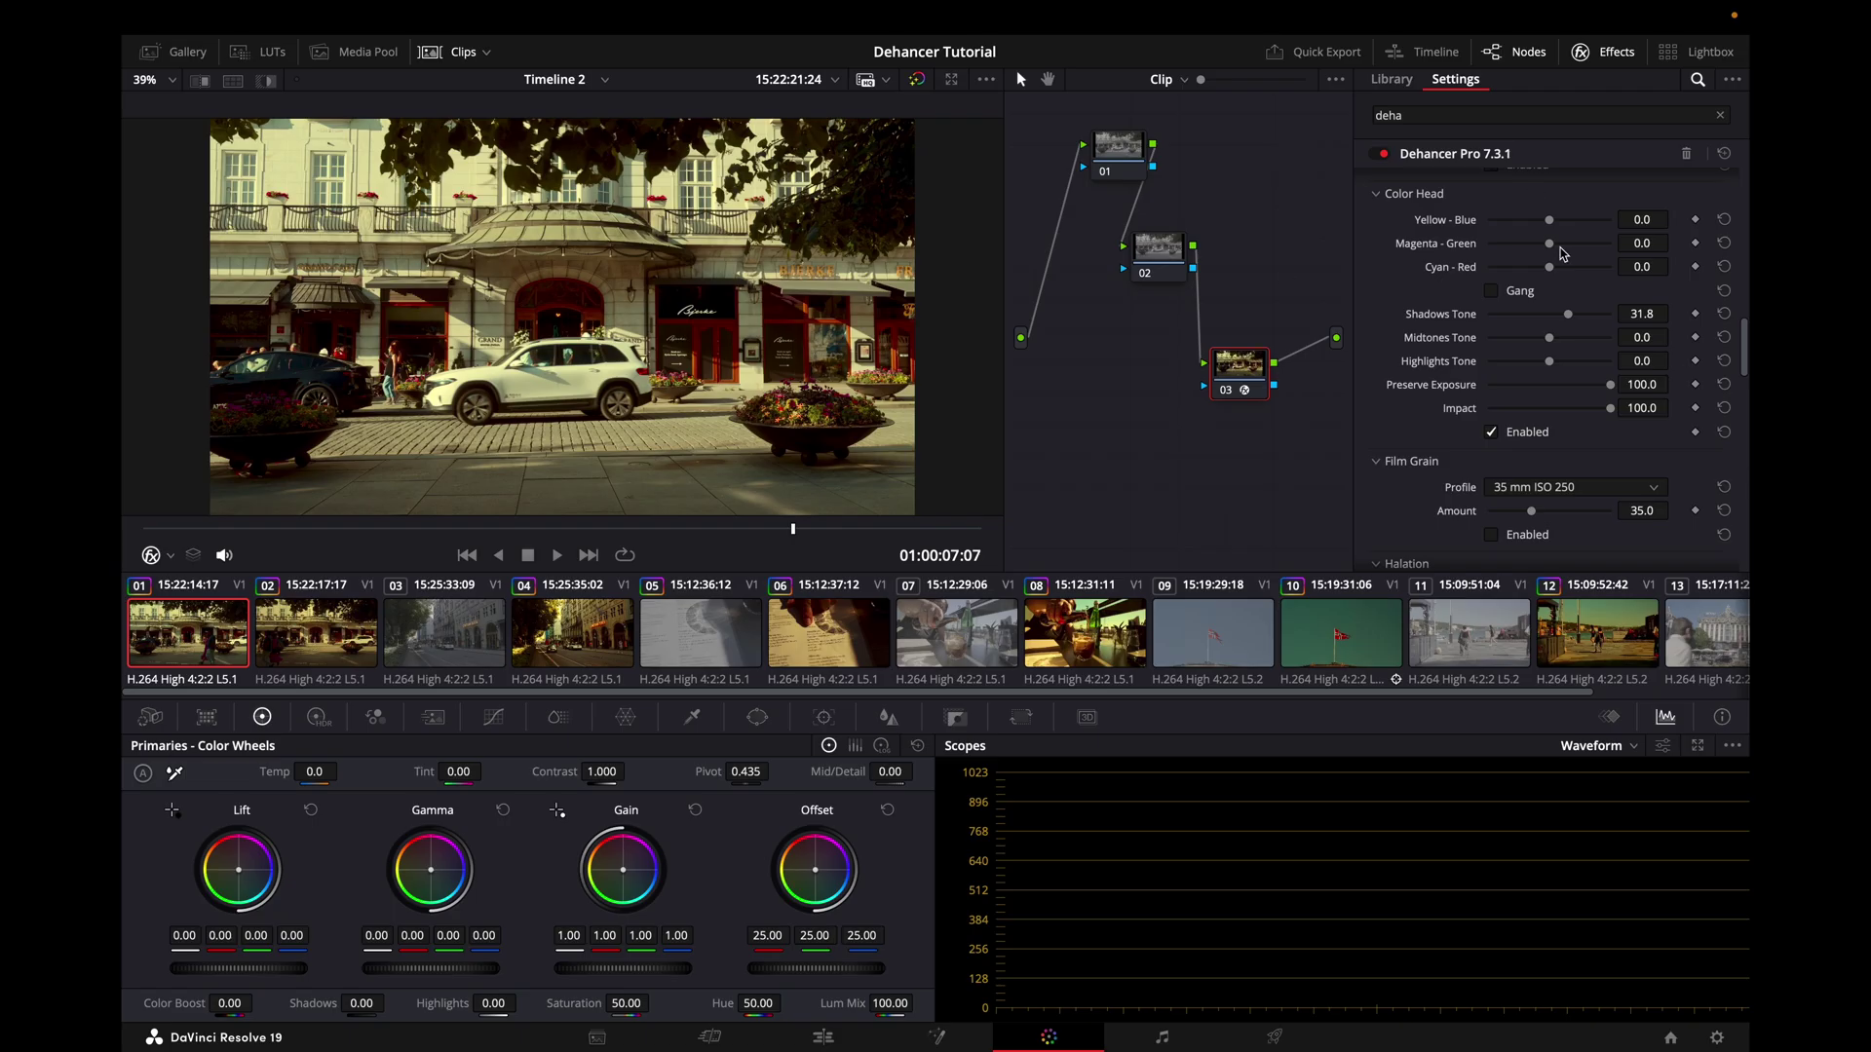
scroll(1562, 254, "up", 10)
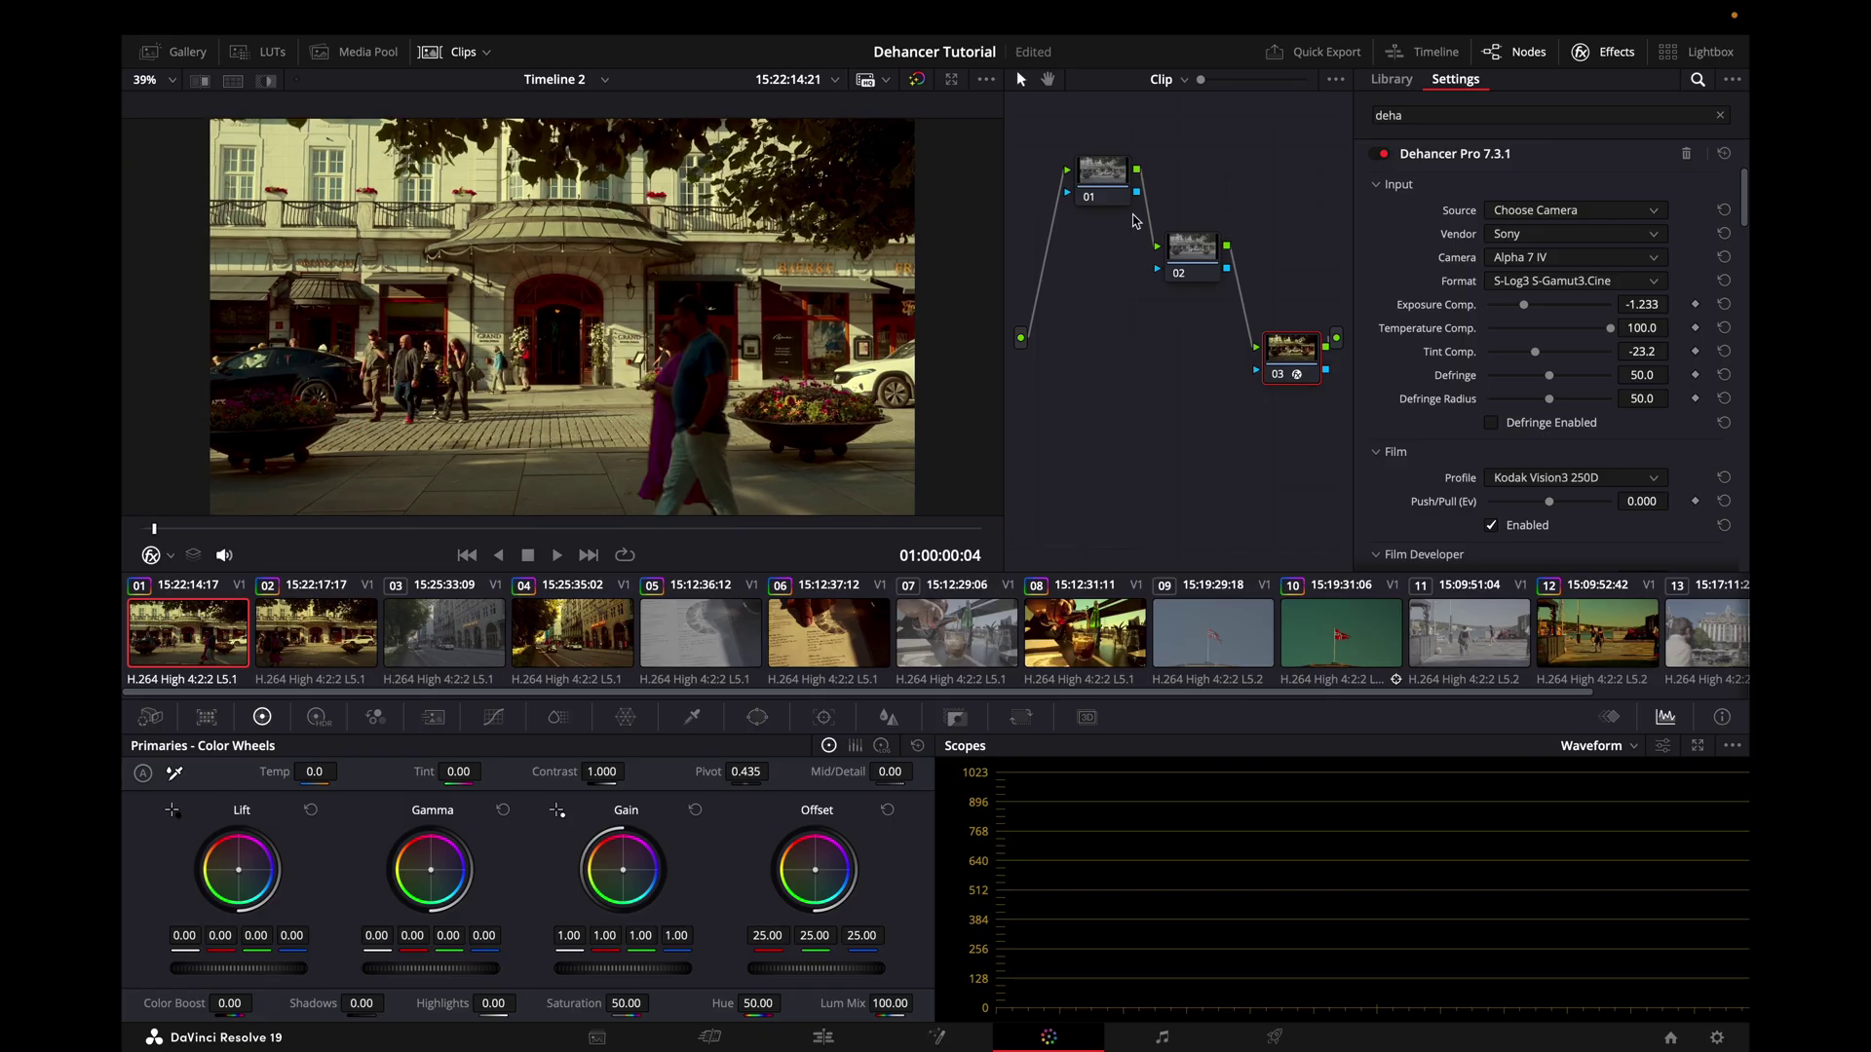
Tidy the node tree and give node 01 an enlarged circular window around the arched entrance.
left_click_drag(1306, 359, 1310, 395)
left_click_drag(1213, 272, 1239, 281)
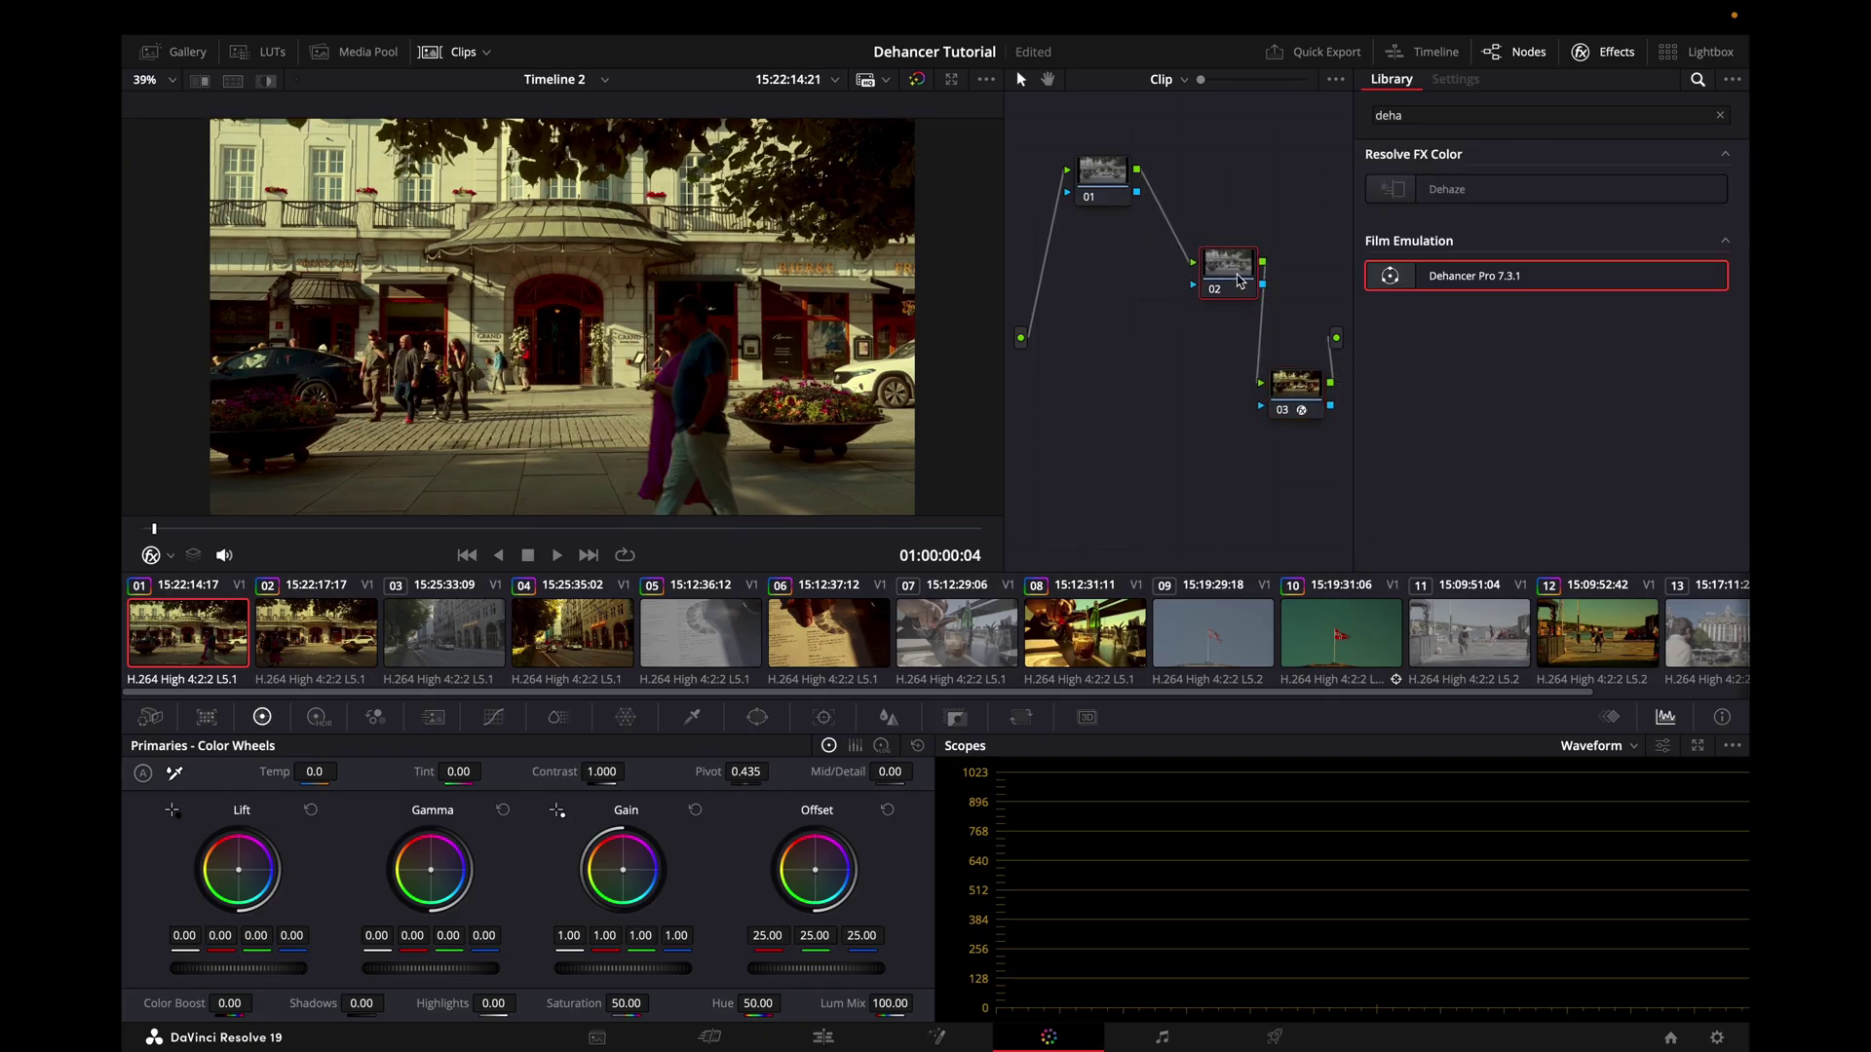
left_click_drag(1105, 179, 1096, 194)
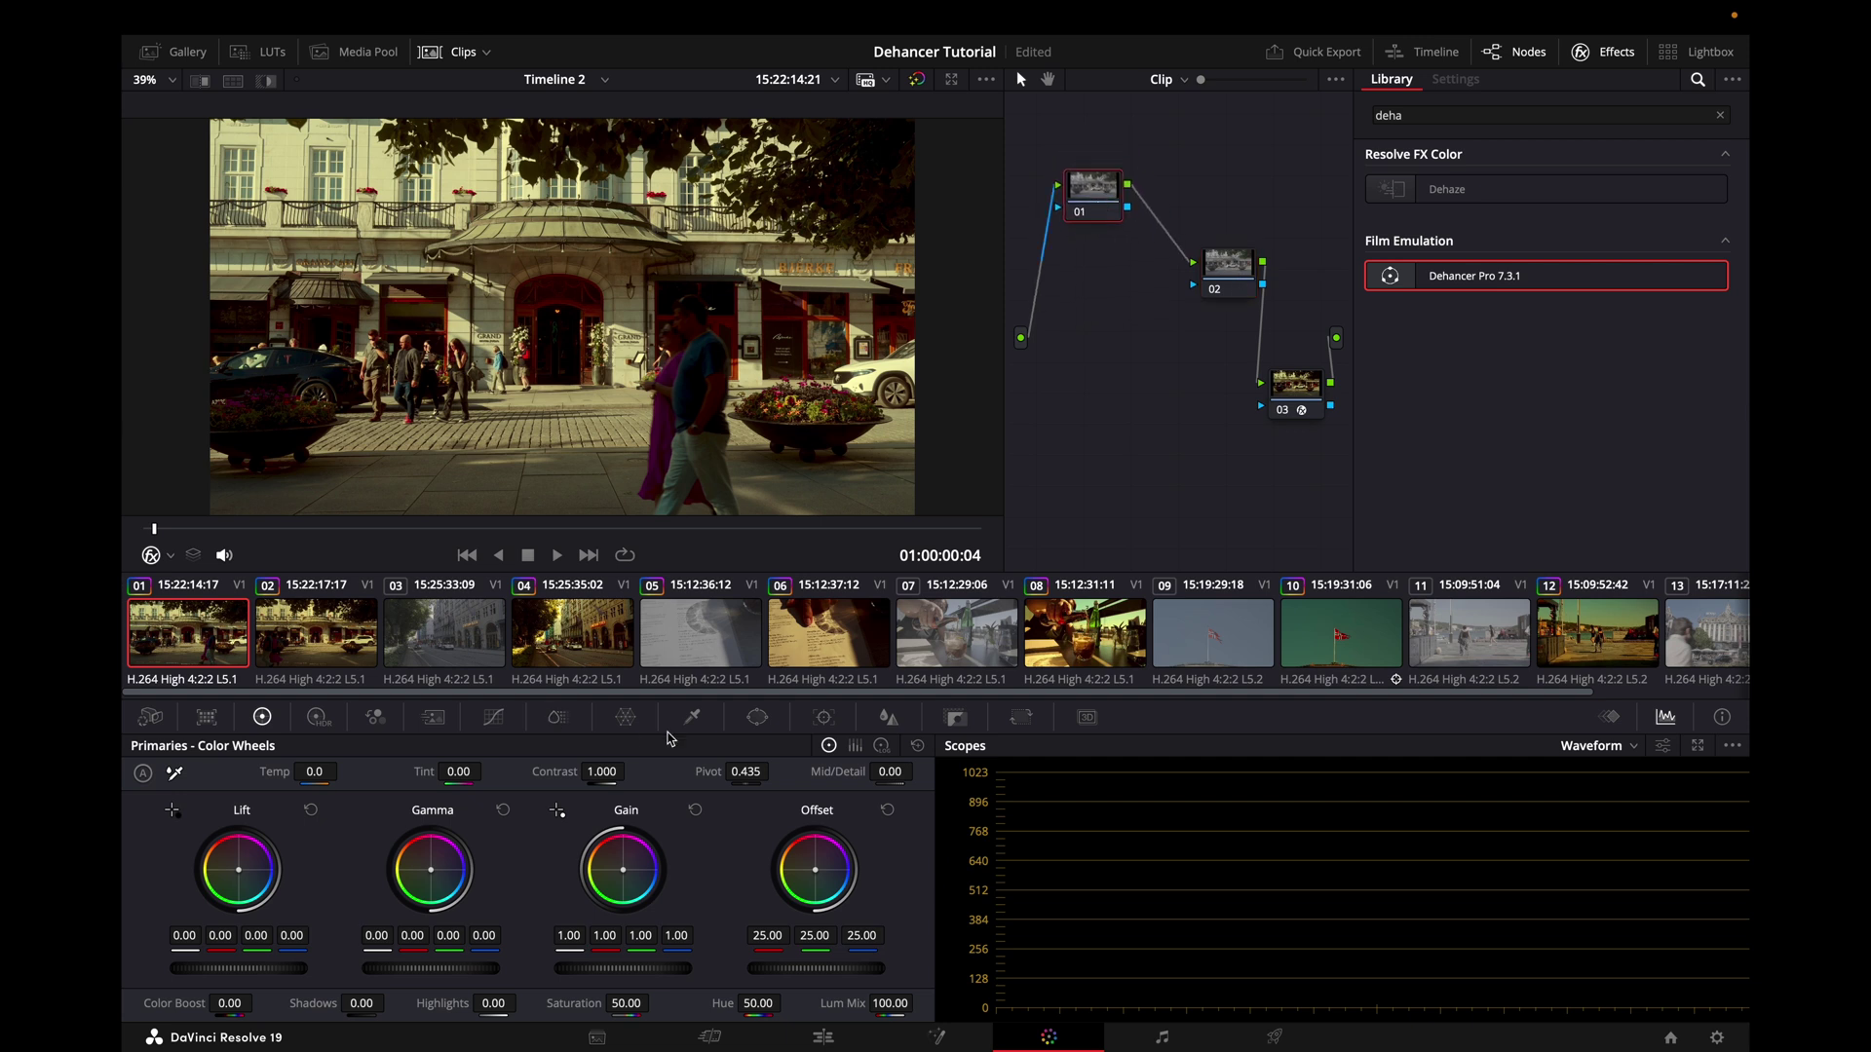
left_click(758, 718)
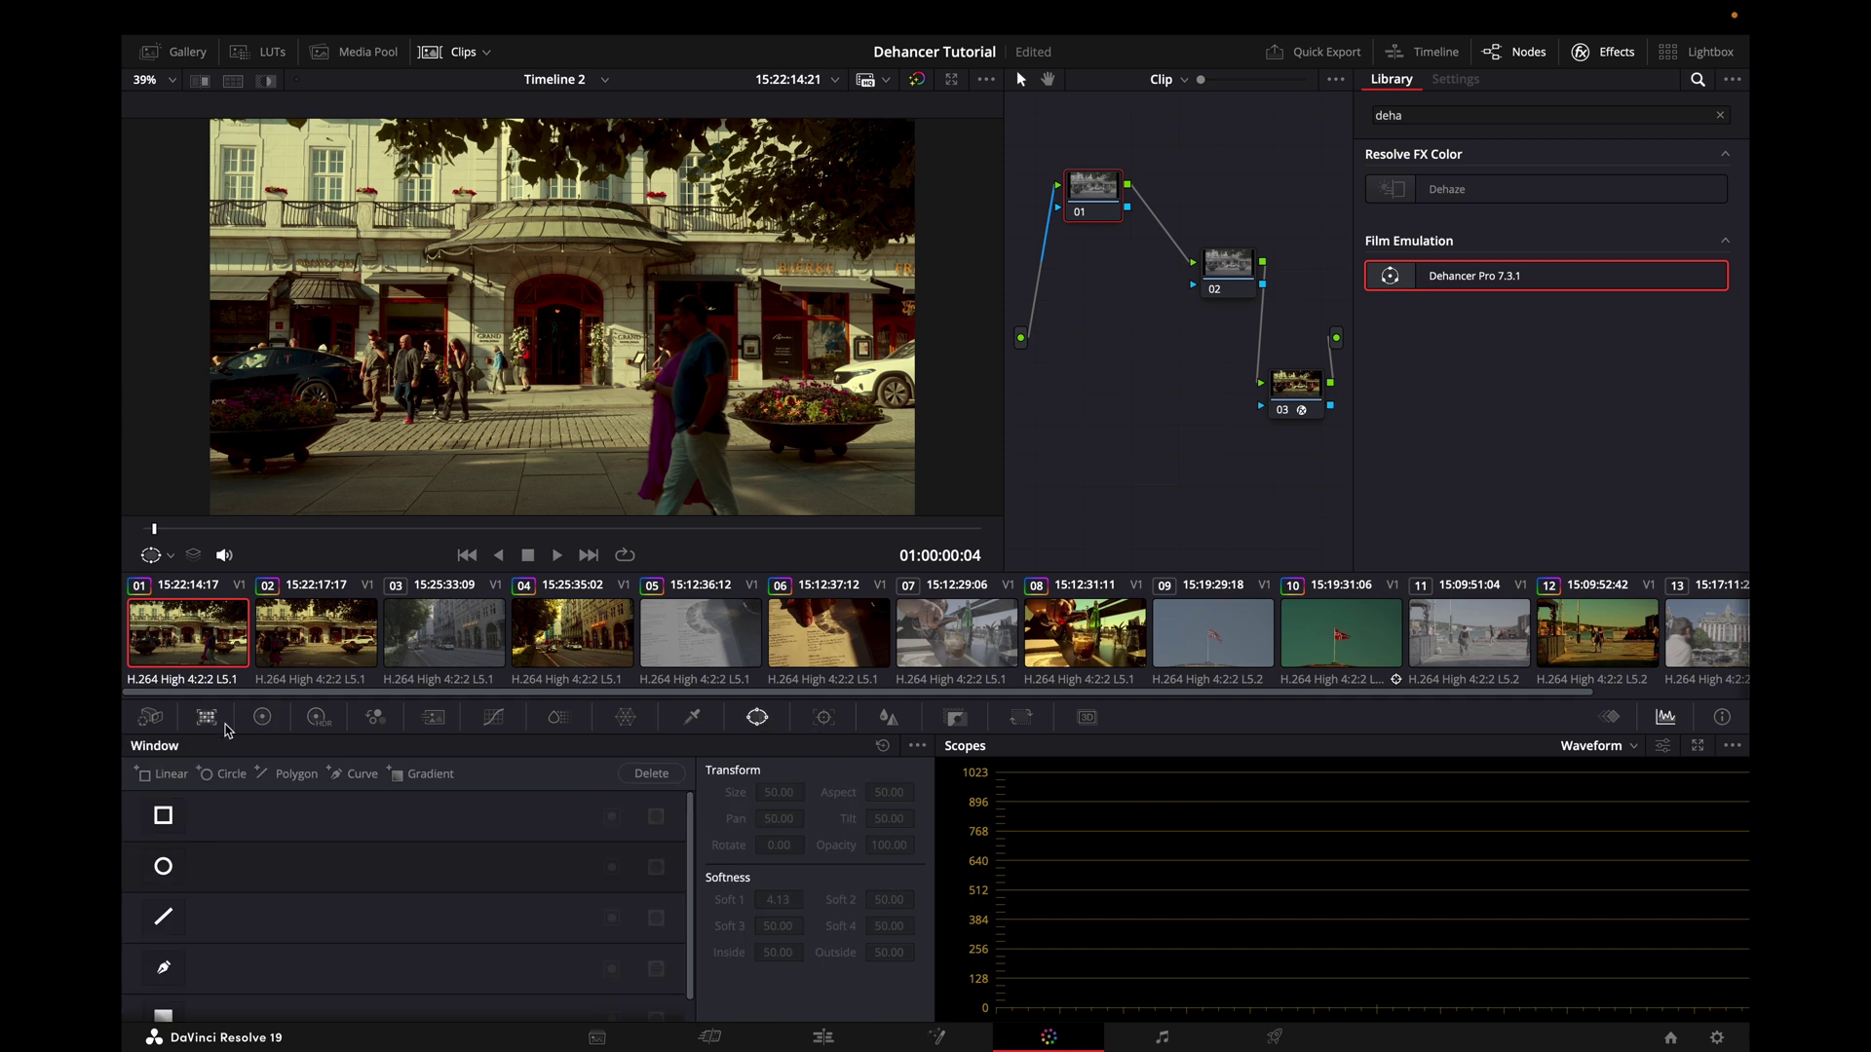
left_click(168, 869)
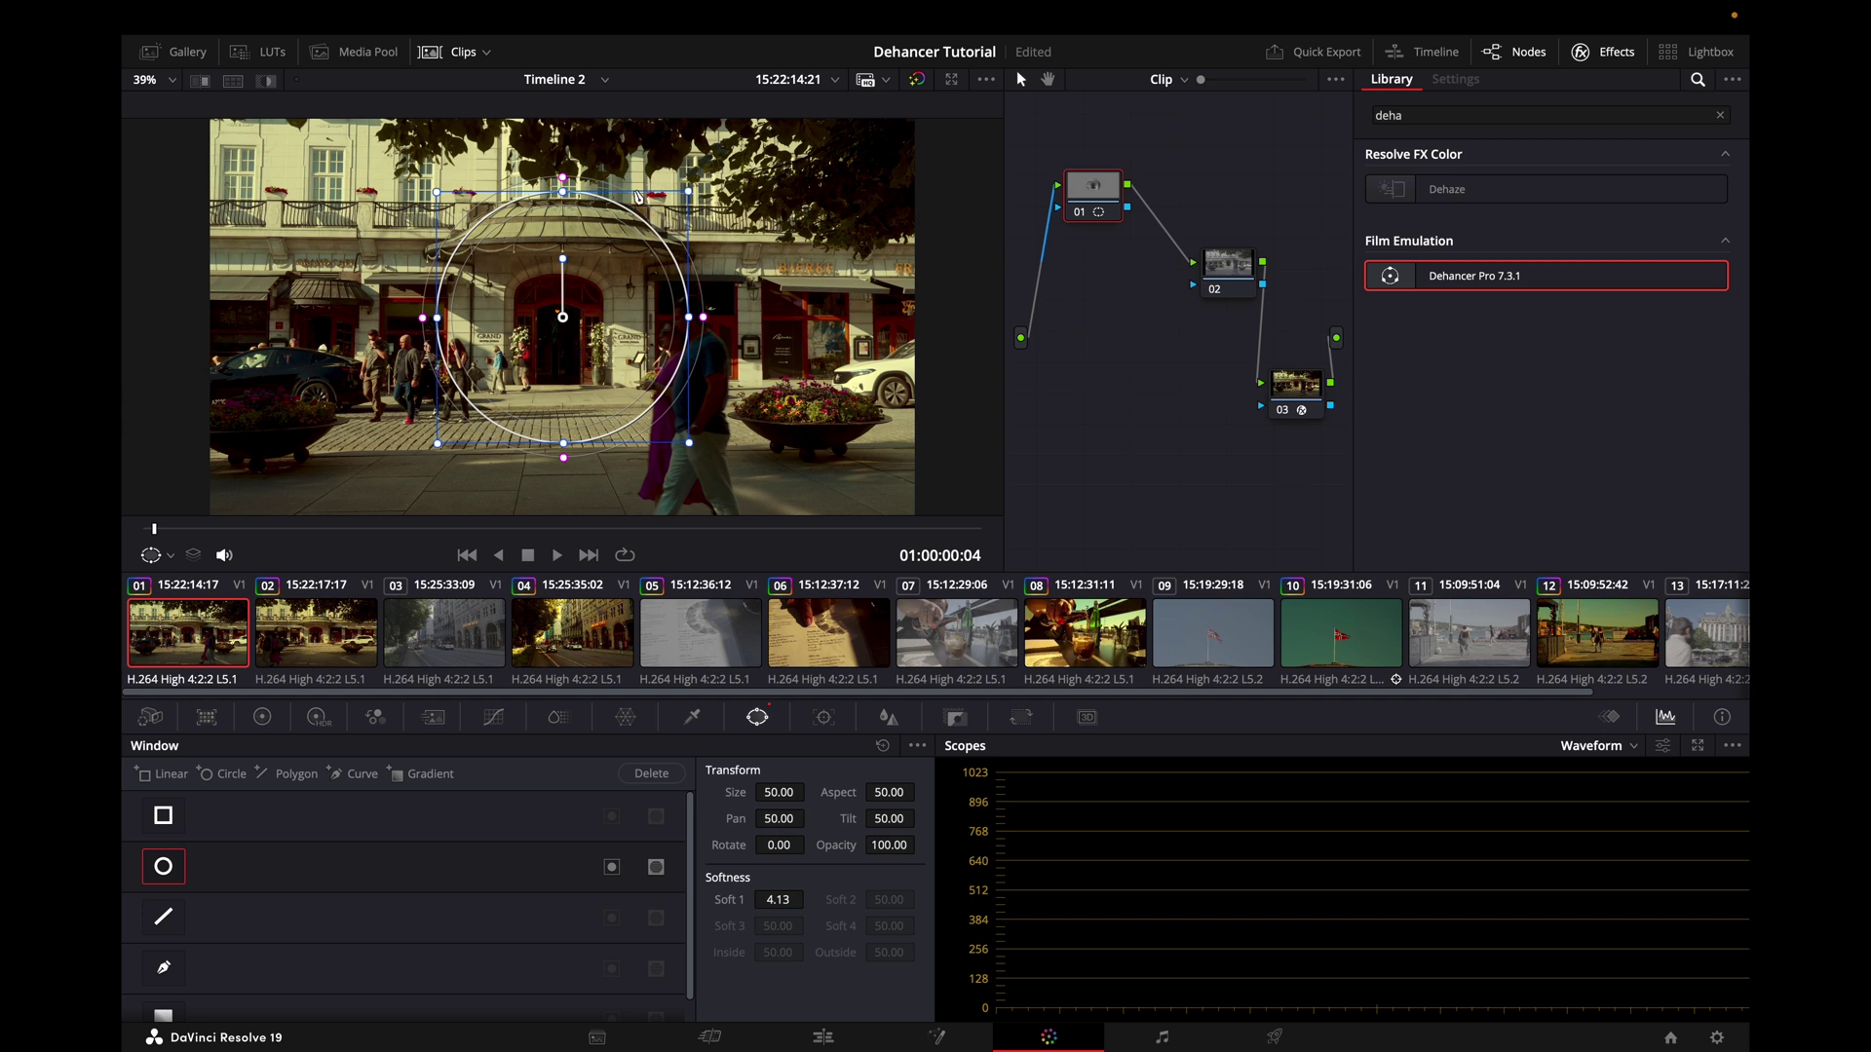
left_click_drag(690, 192, 758, 120)
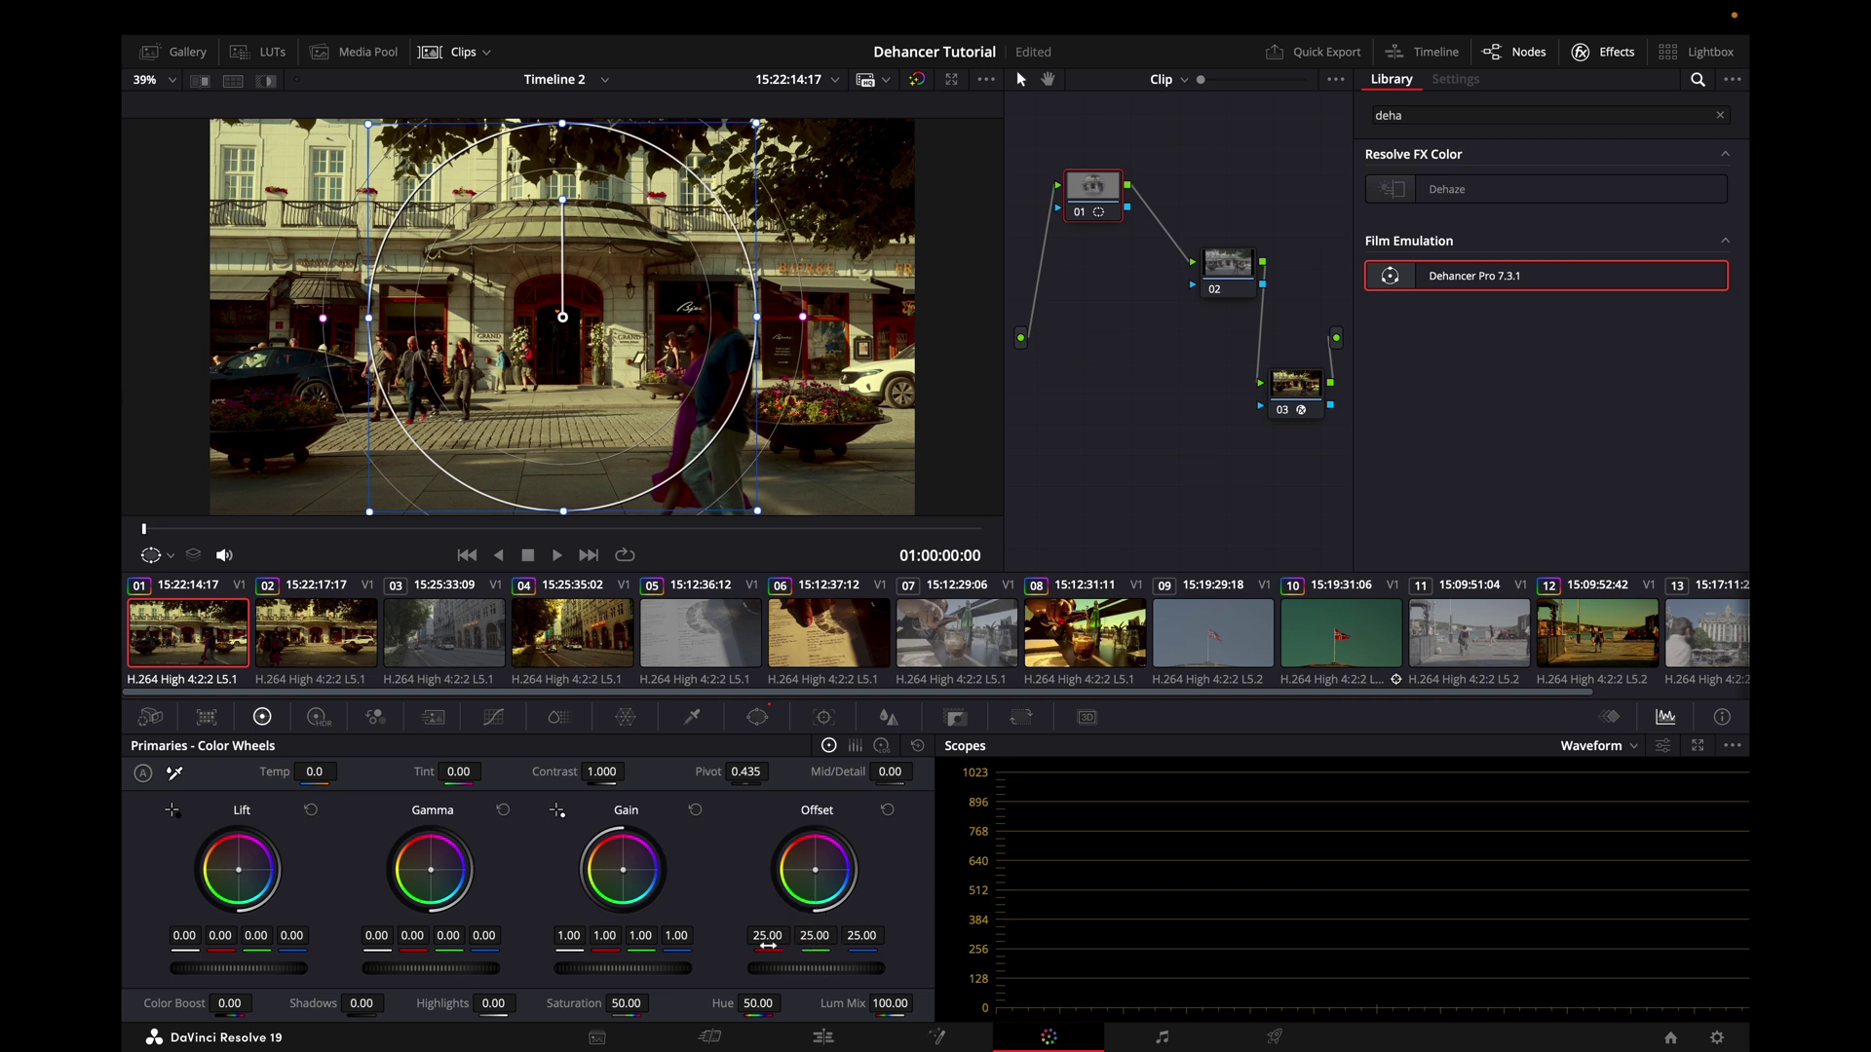
Brighten the circle-masked area with Offset, then try a negative Dehancer gamma correction and reset it.
left_click_drag(809, 967, 815, 968)
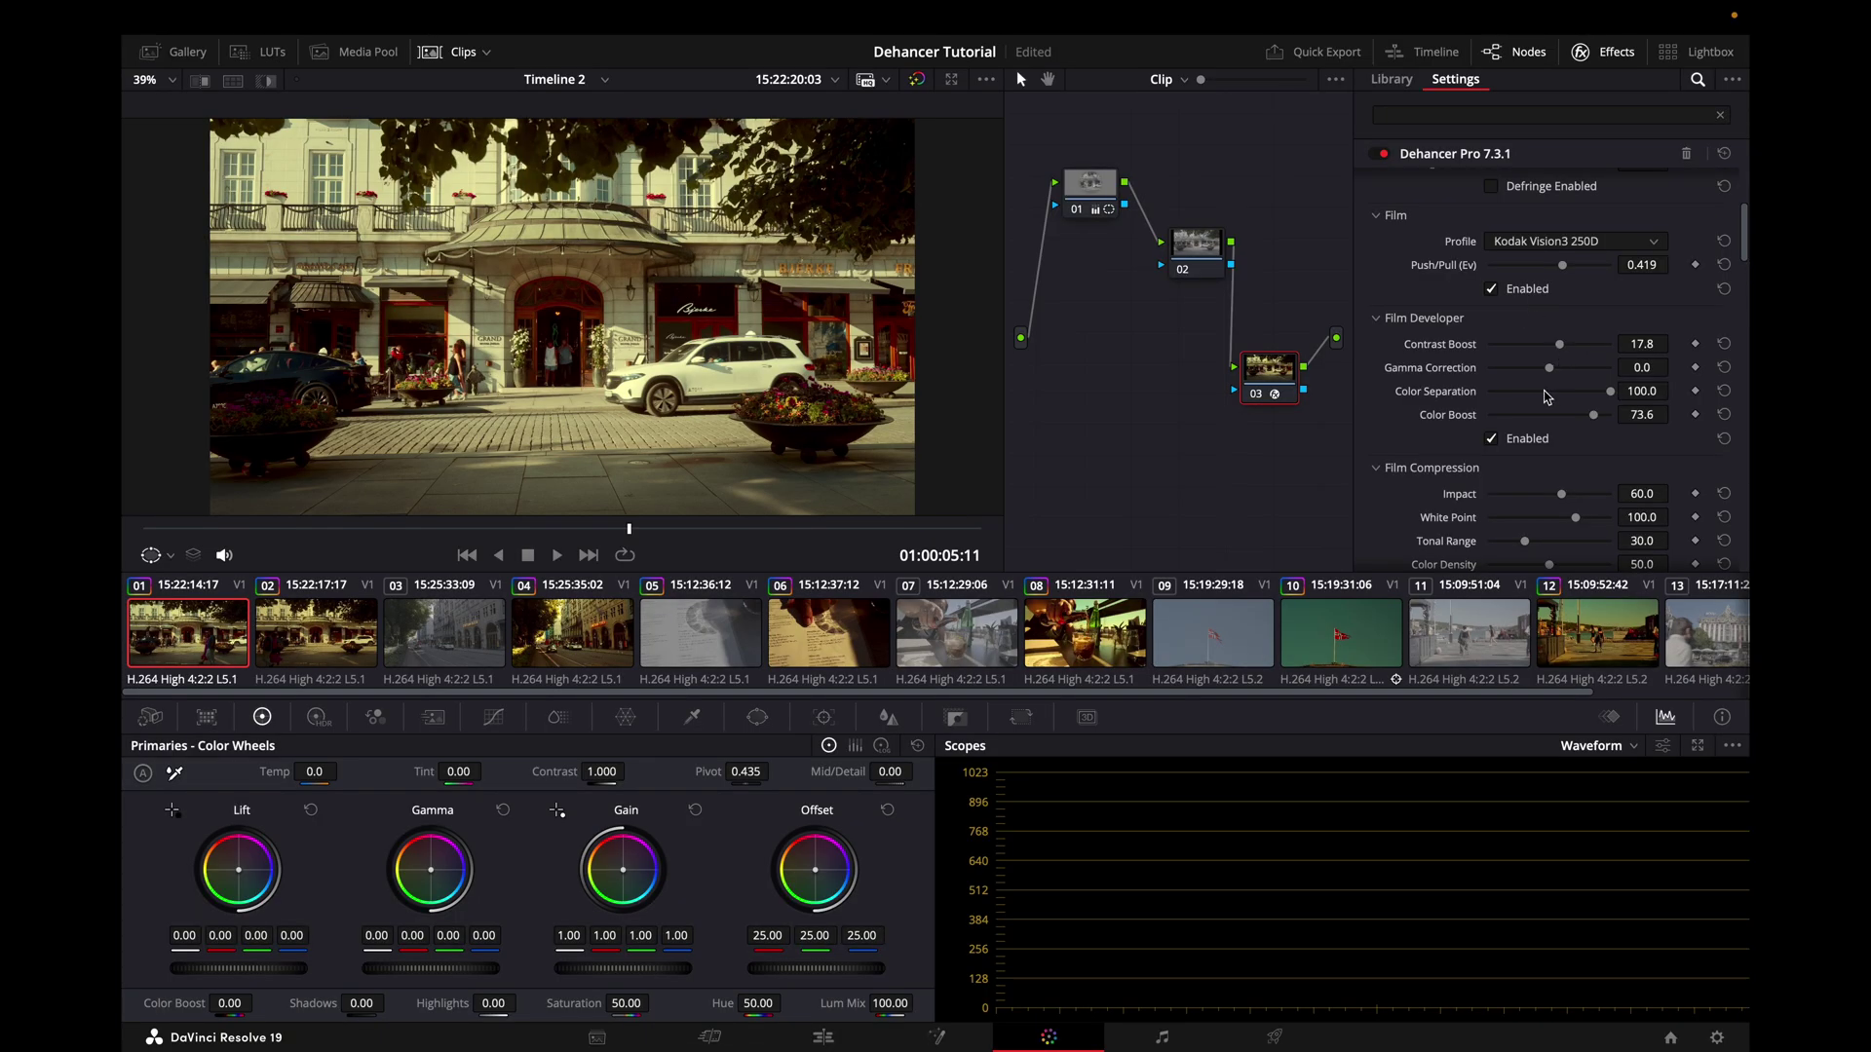
left_click_drag(1549, 368, 1454, 375)
double_click(1461, 371)
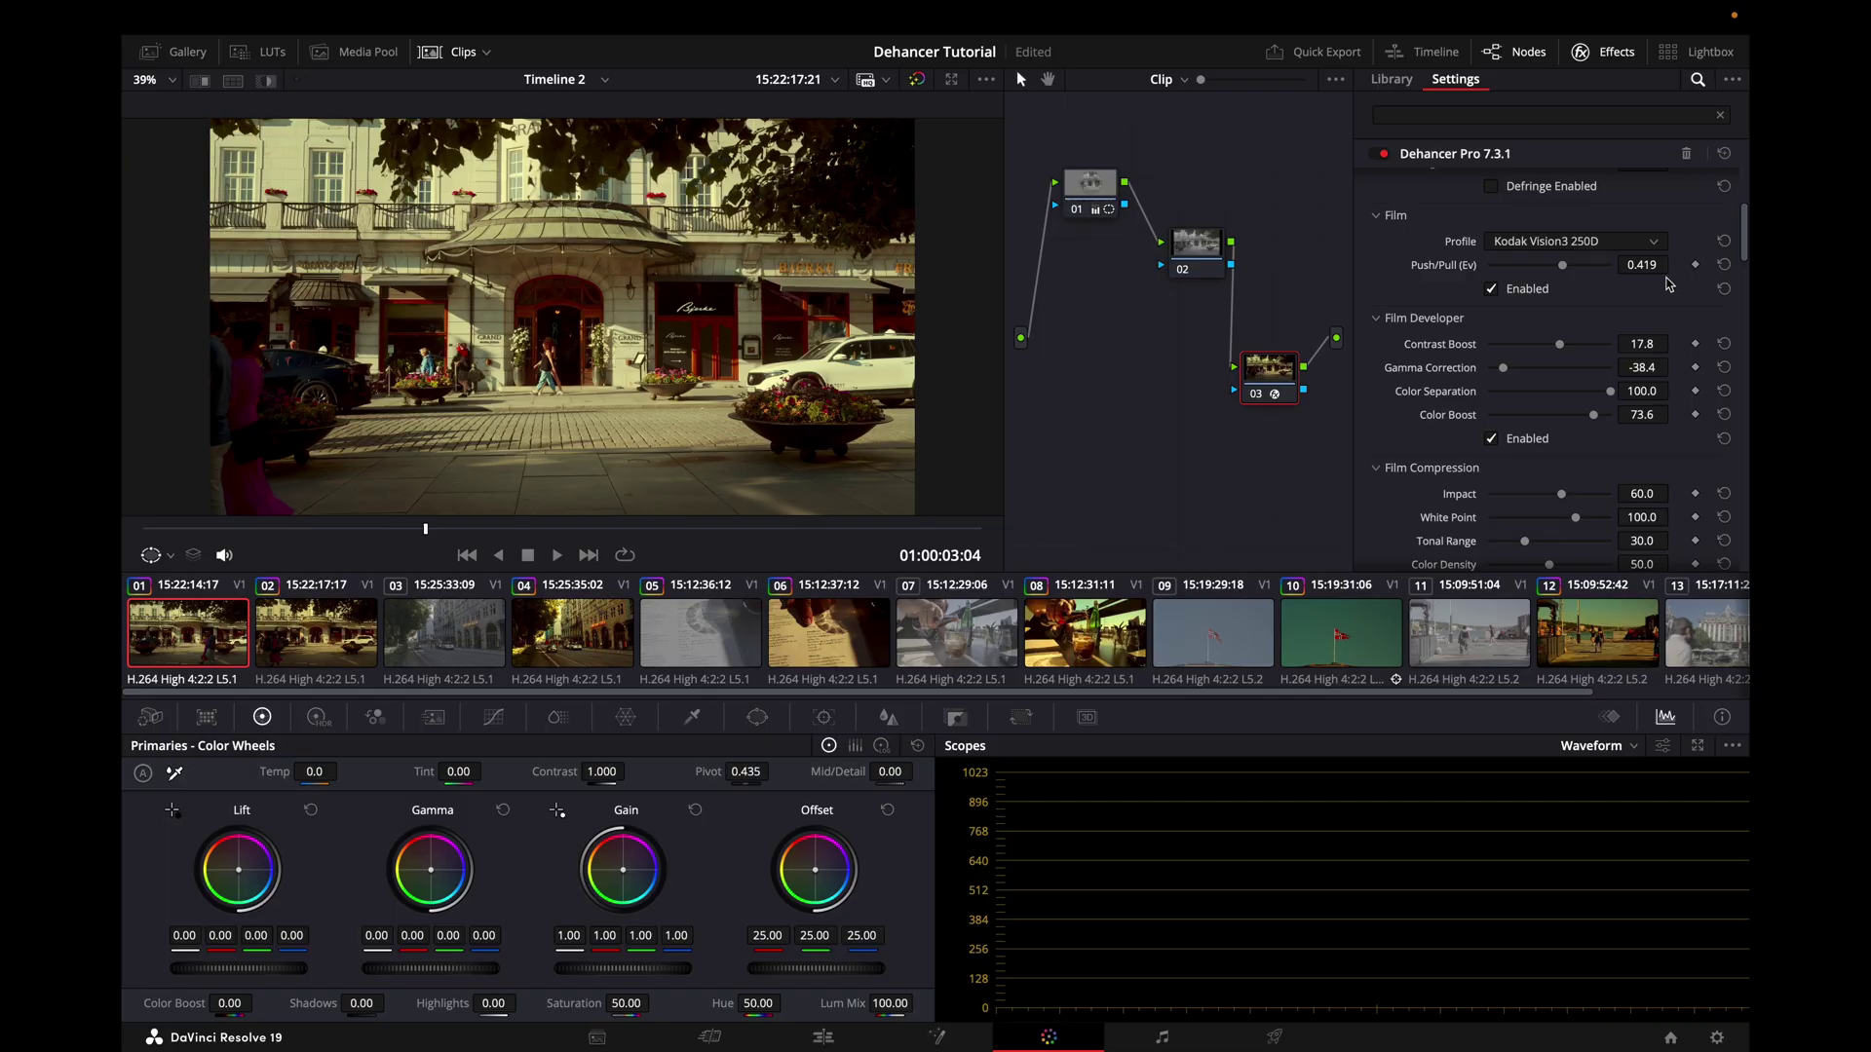
On node 02, warm the image to Temp 120.0, reset it, then reposition node 02 in the tree.
left_click(1204, 254)
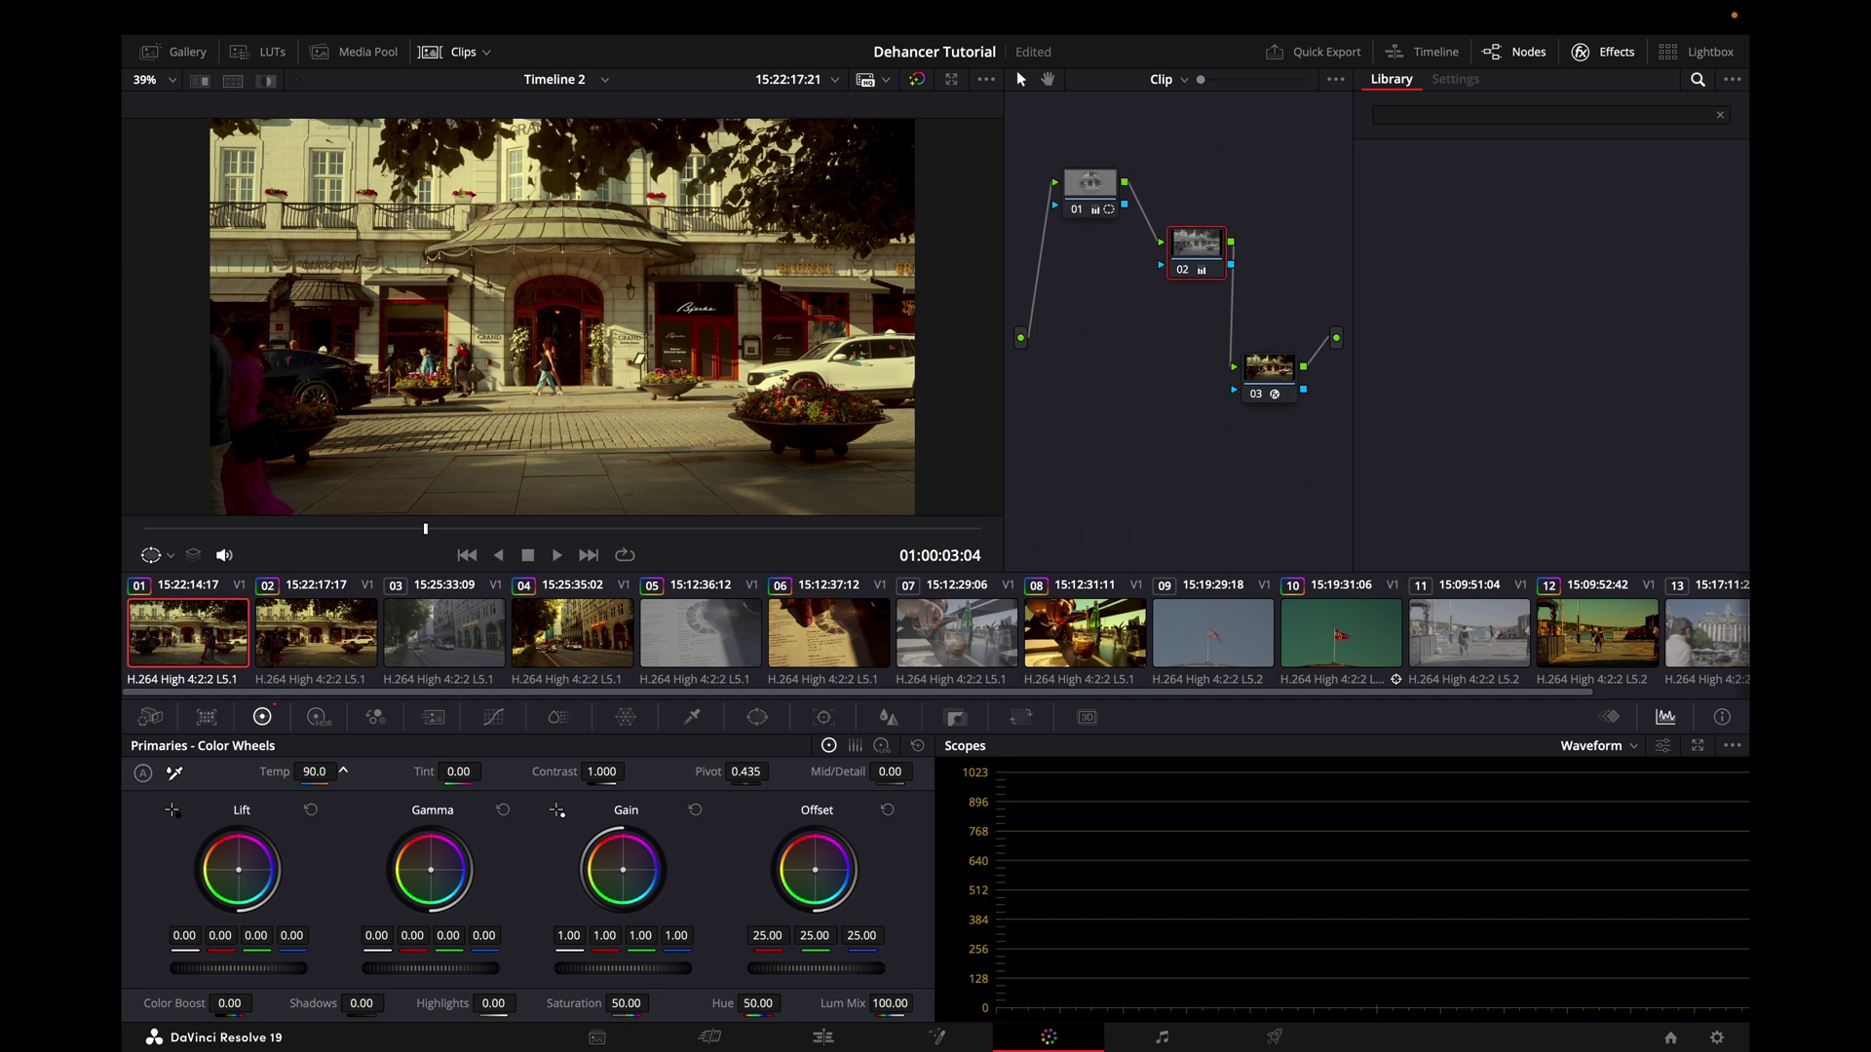
left_click_drag(314, 771, 343, 772)
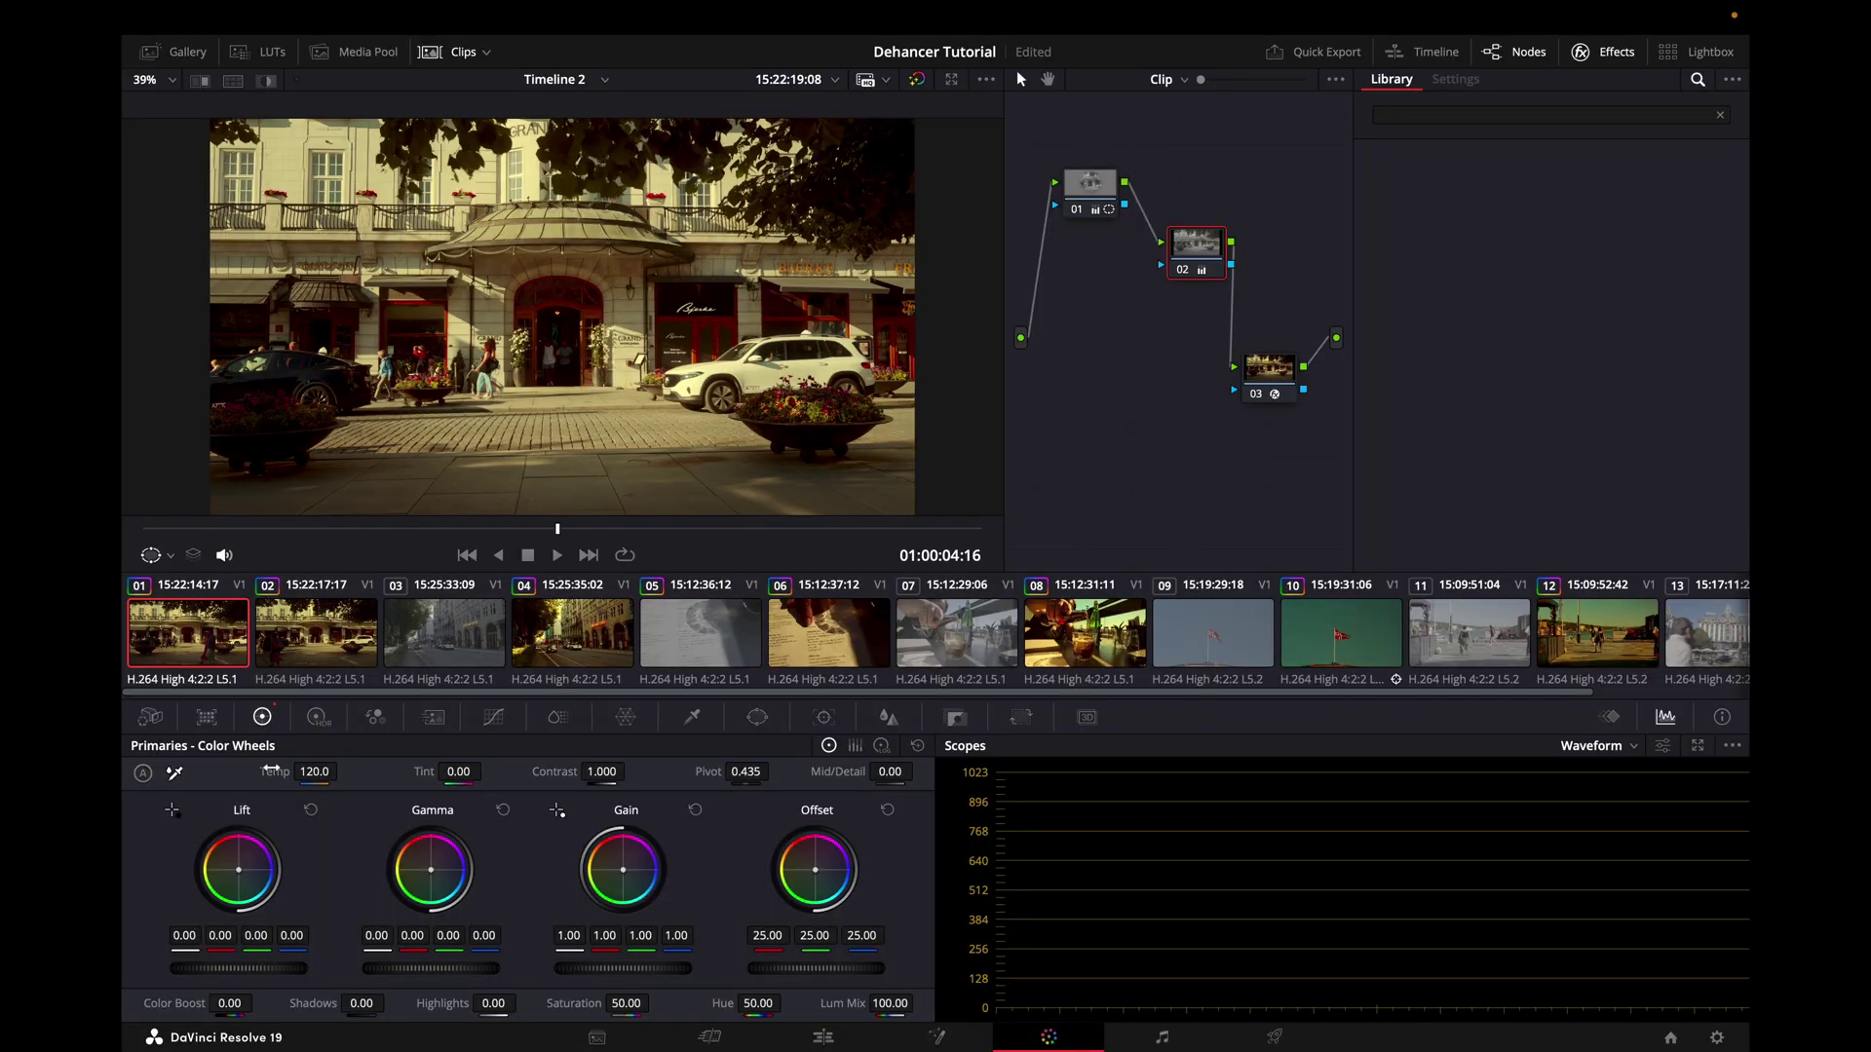
double_click(272, 774)
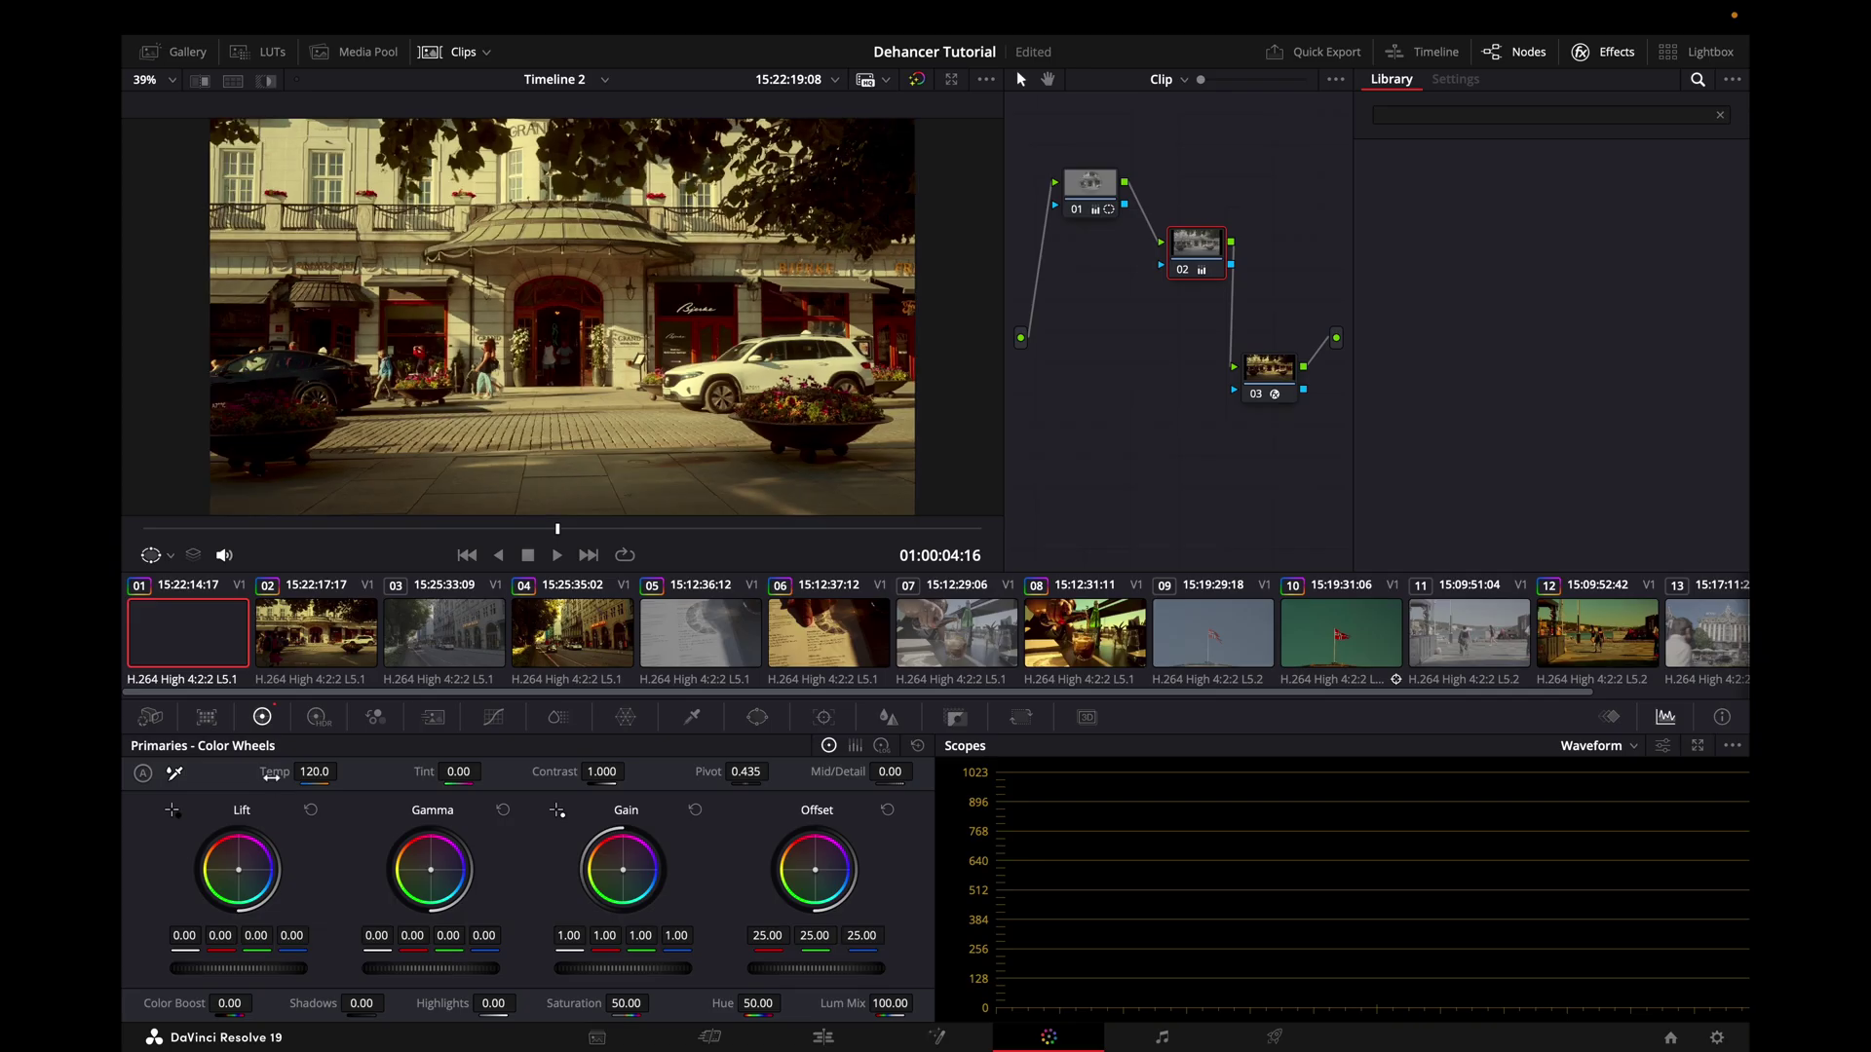
left_click(1198, 271)
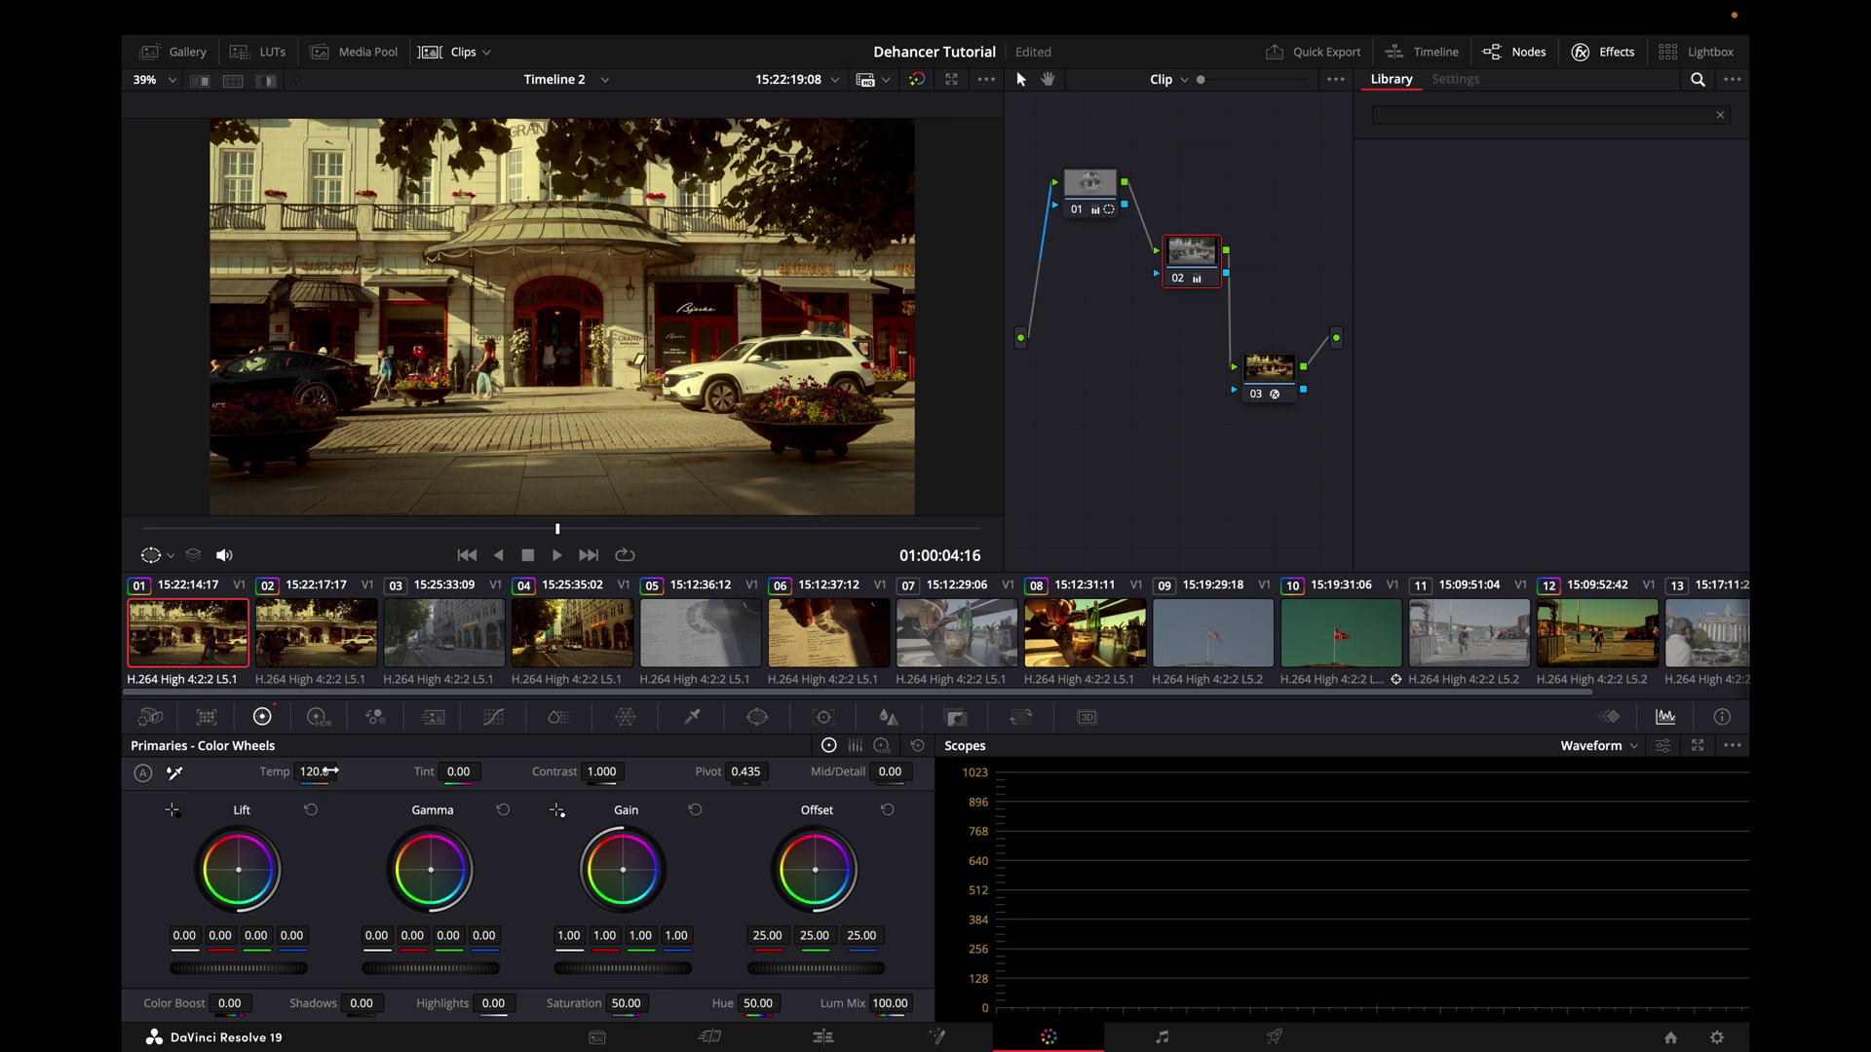
left_click_drag(1203, 259, 1248, 215)
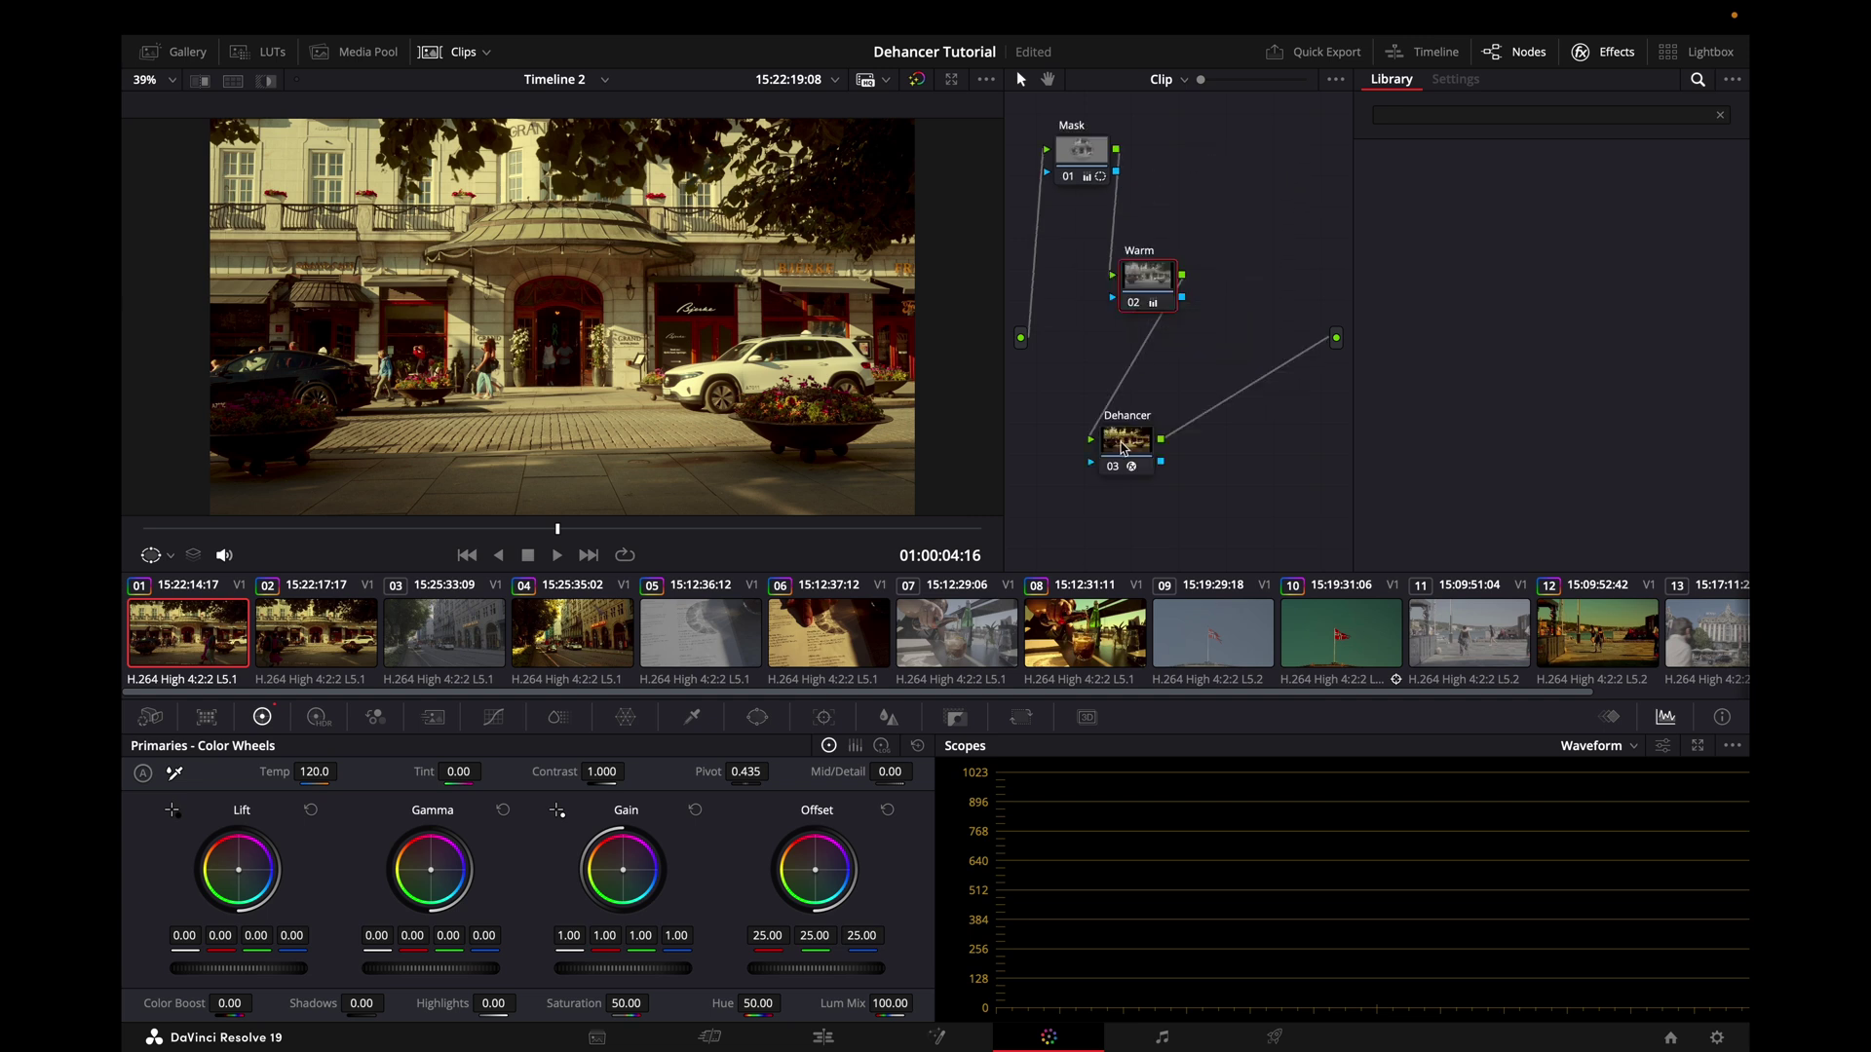
Enable Bloom on the Dehancer node and lower its Amplify to 16.3.
left_click(1162, 414)
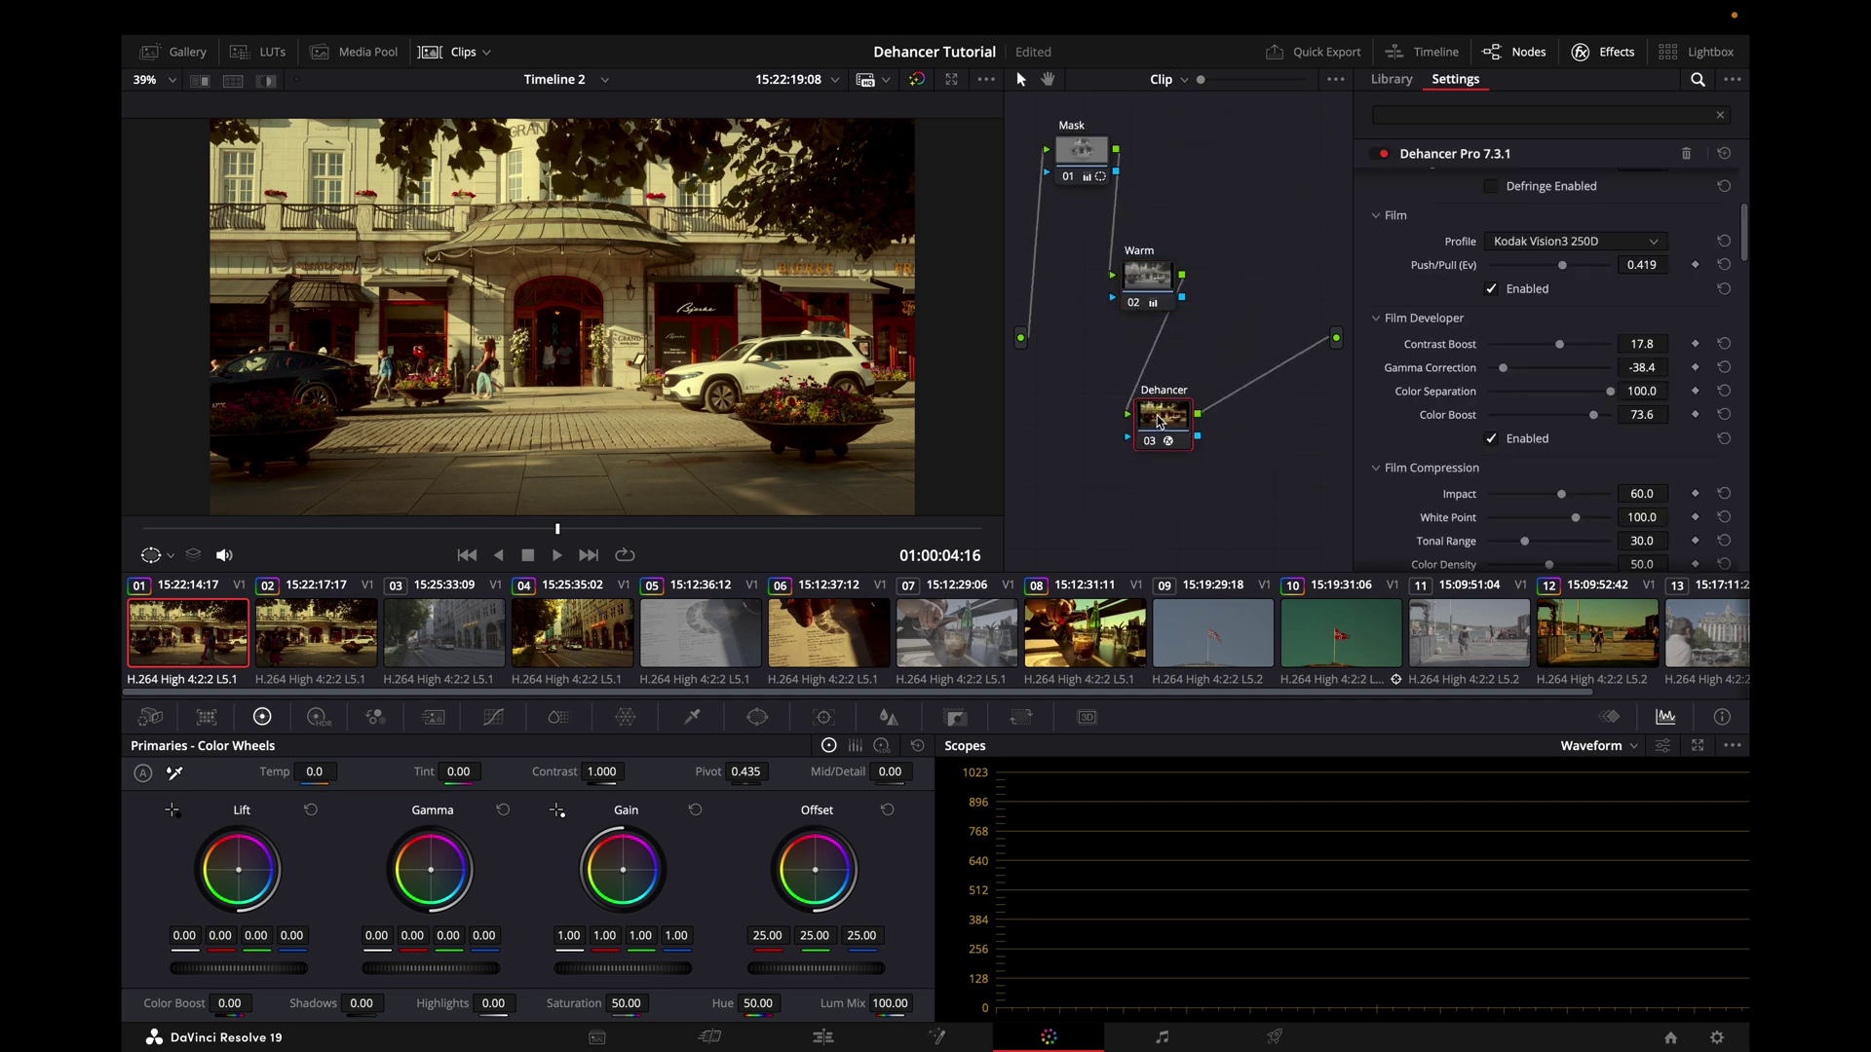
scroll(1638, 303, "down", 1)
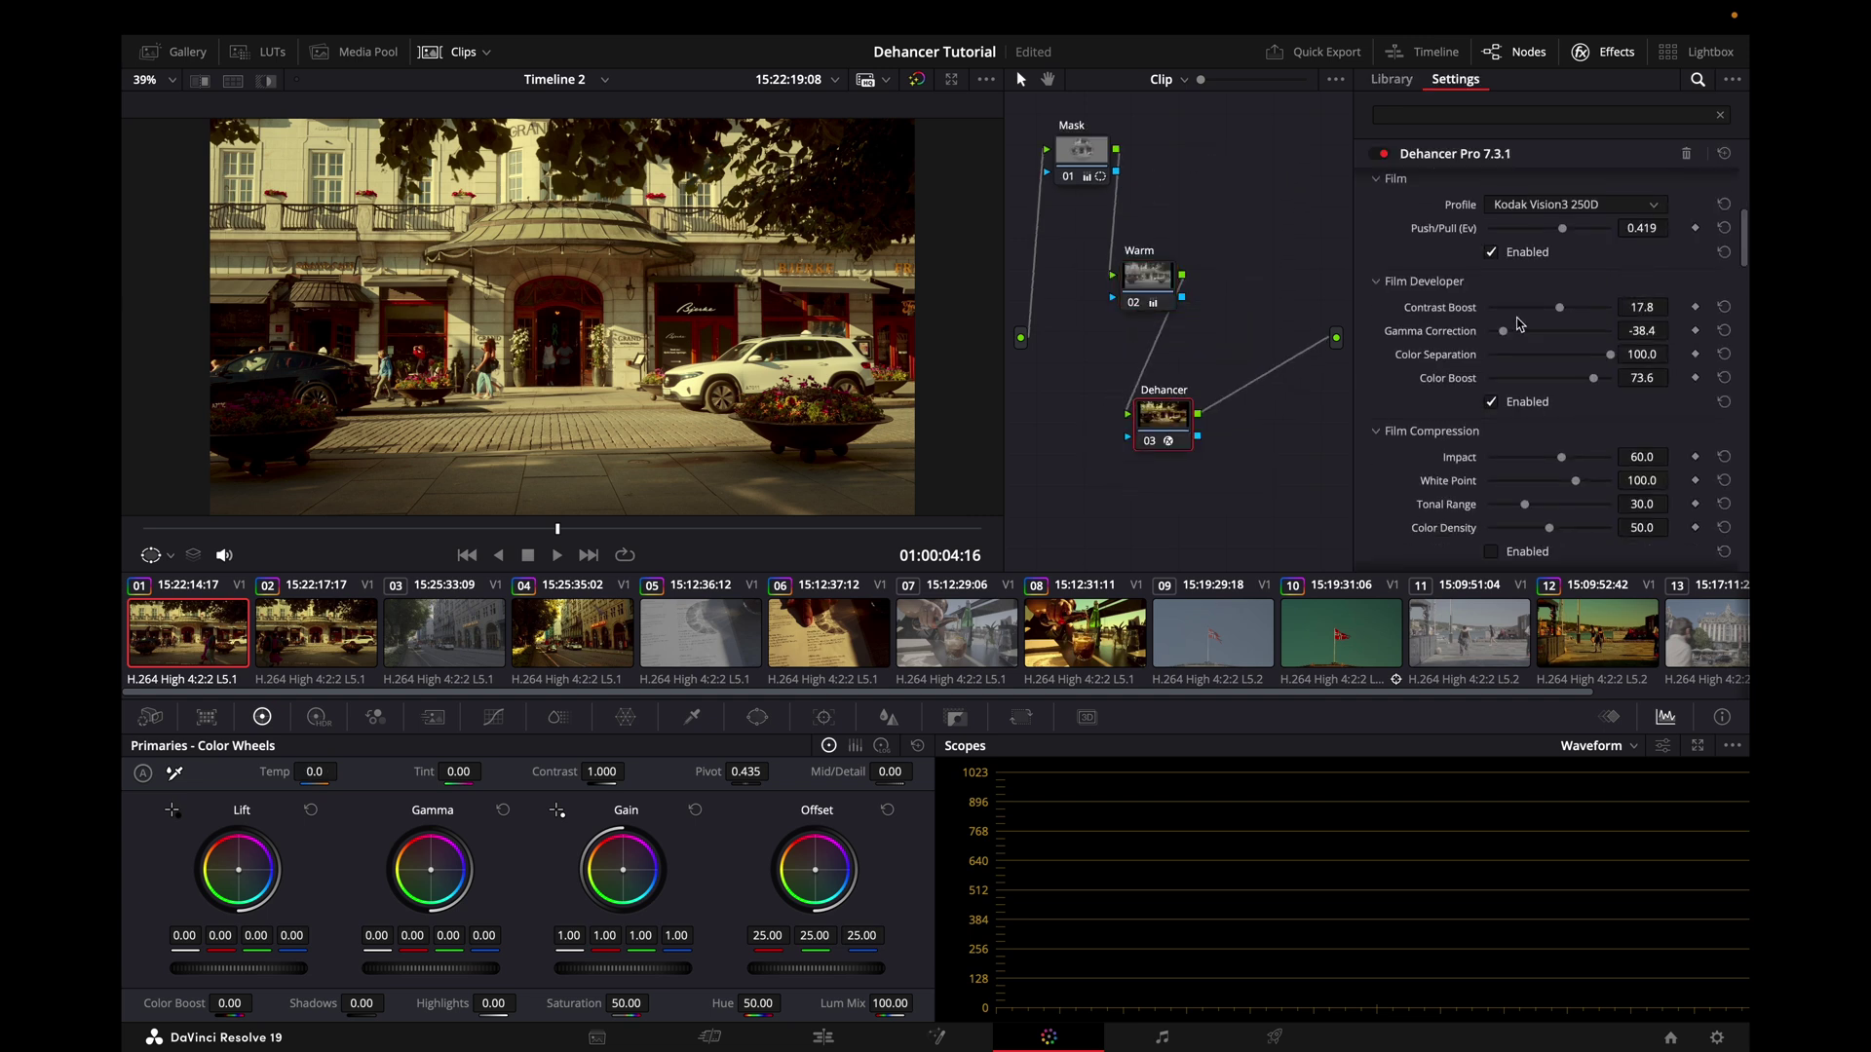
scroll(1518, 323, "down", 15)
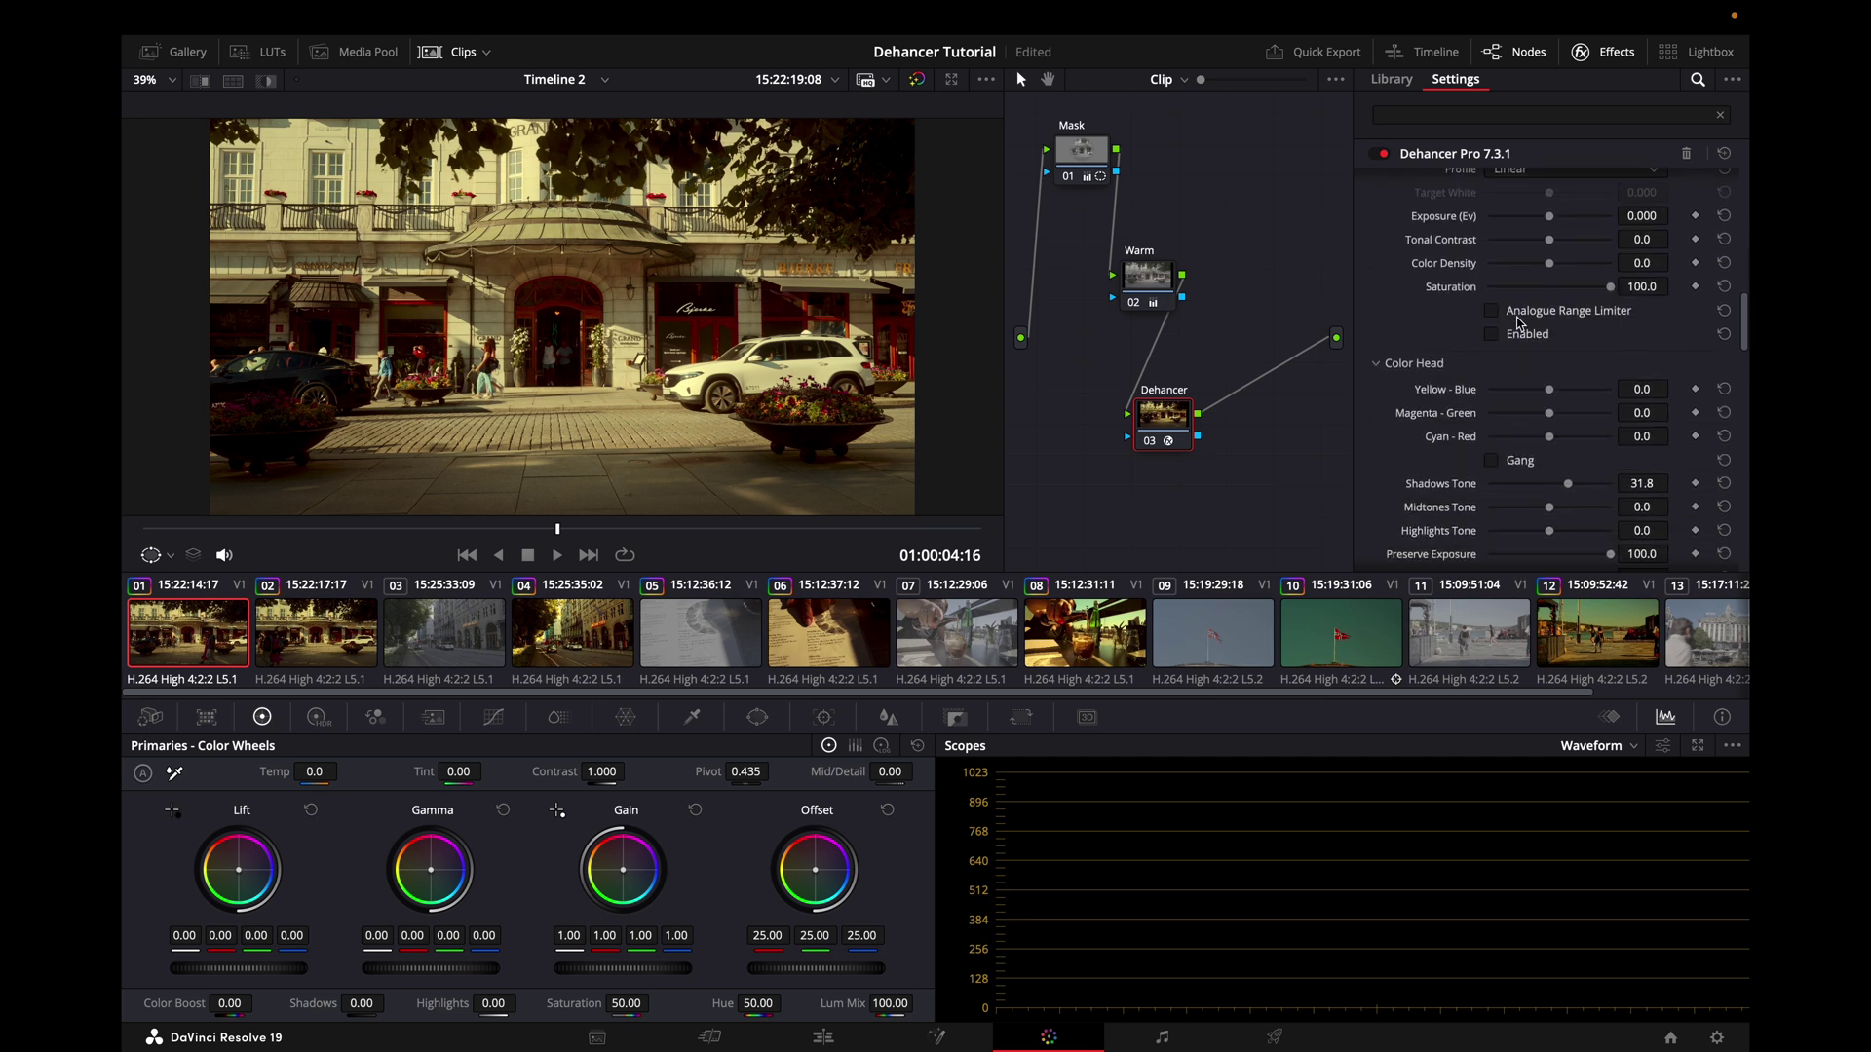
scroll(1518, 323, "down", 10)
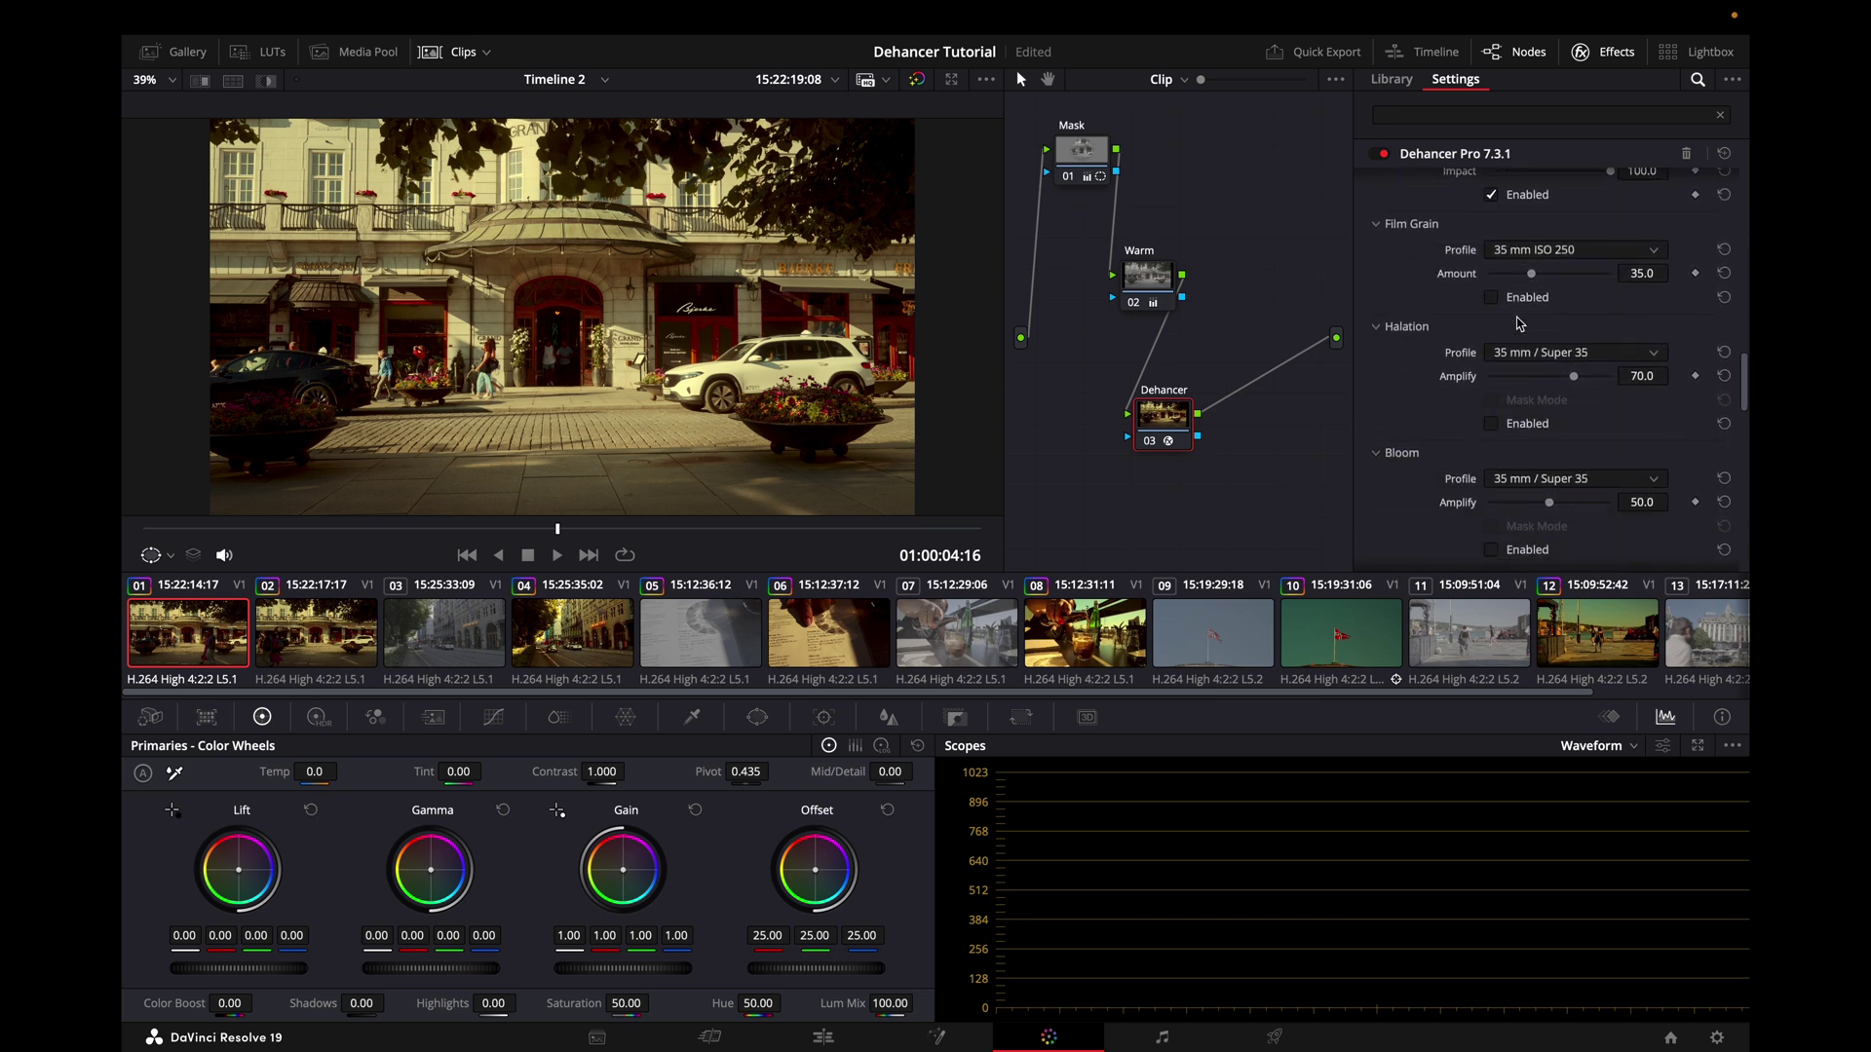
scroll(1518, 323, "down", 2)
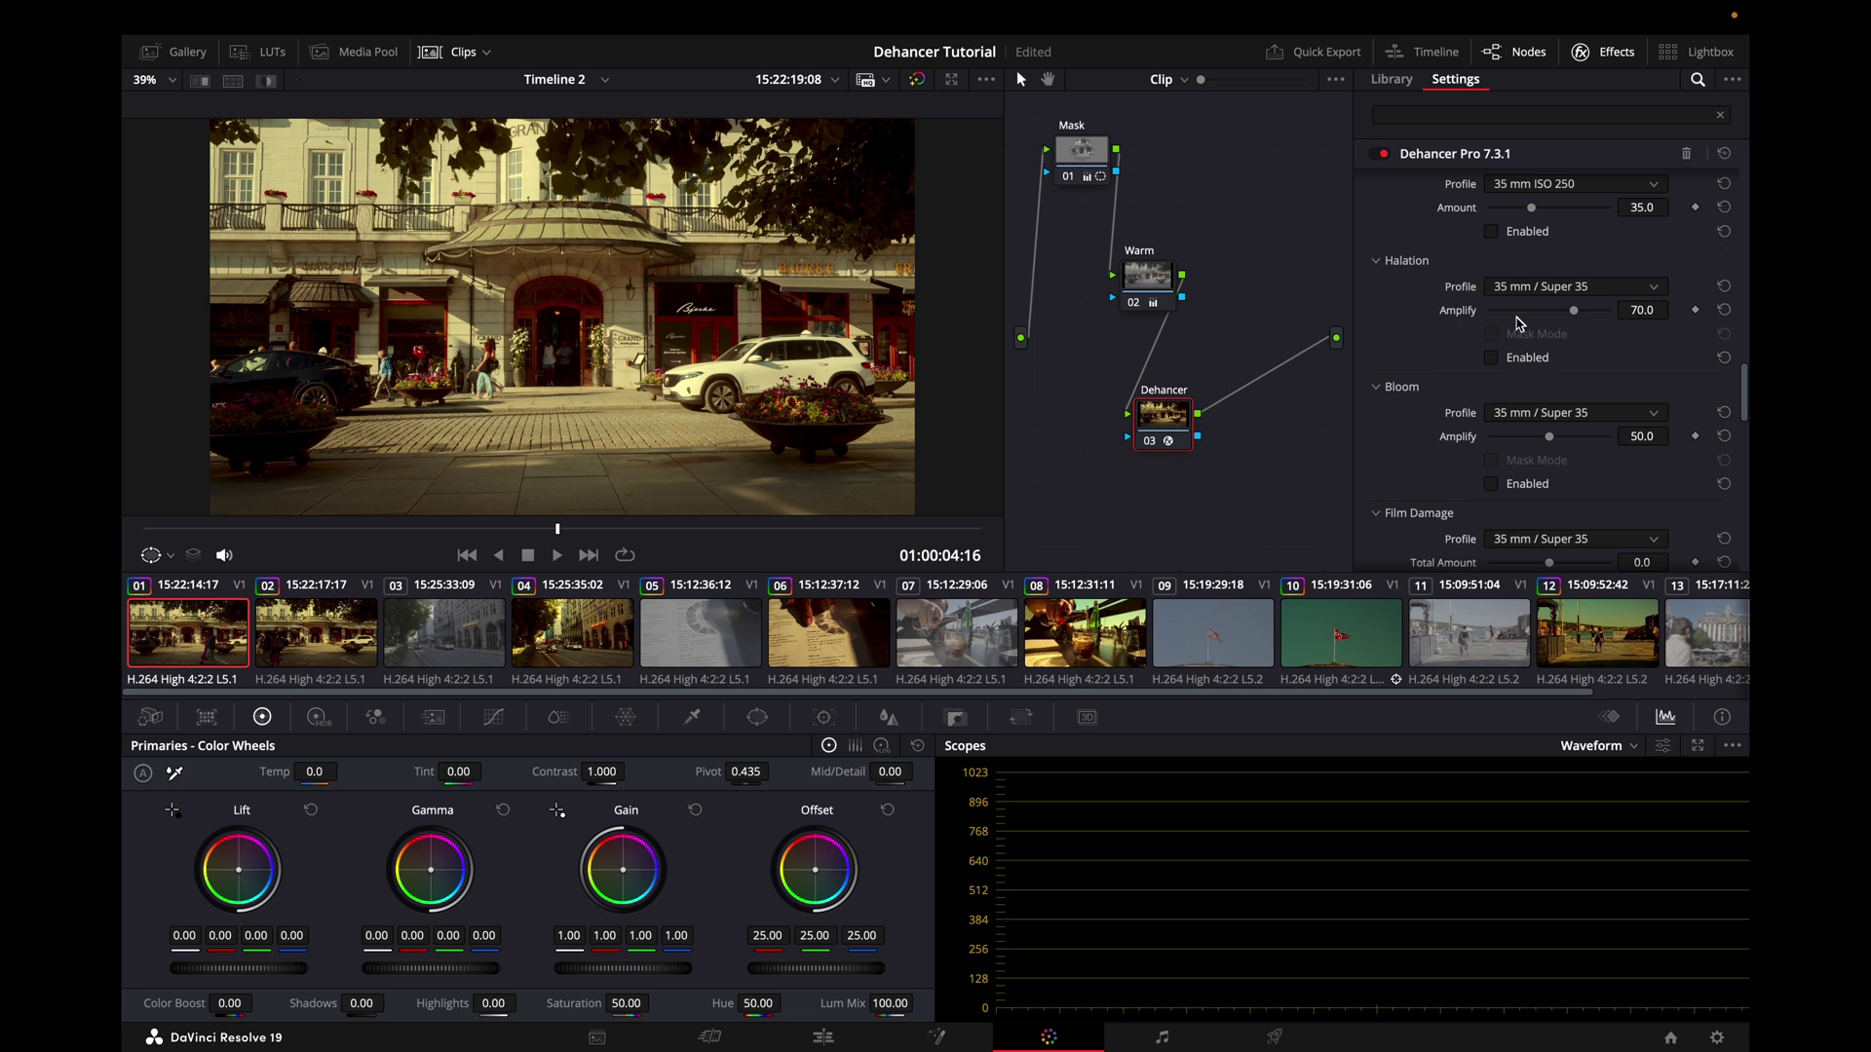
left_click(1490, 484)
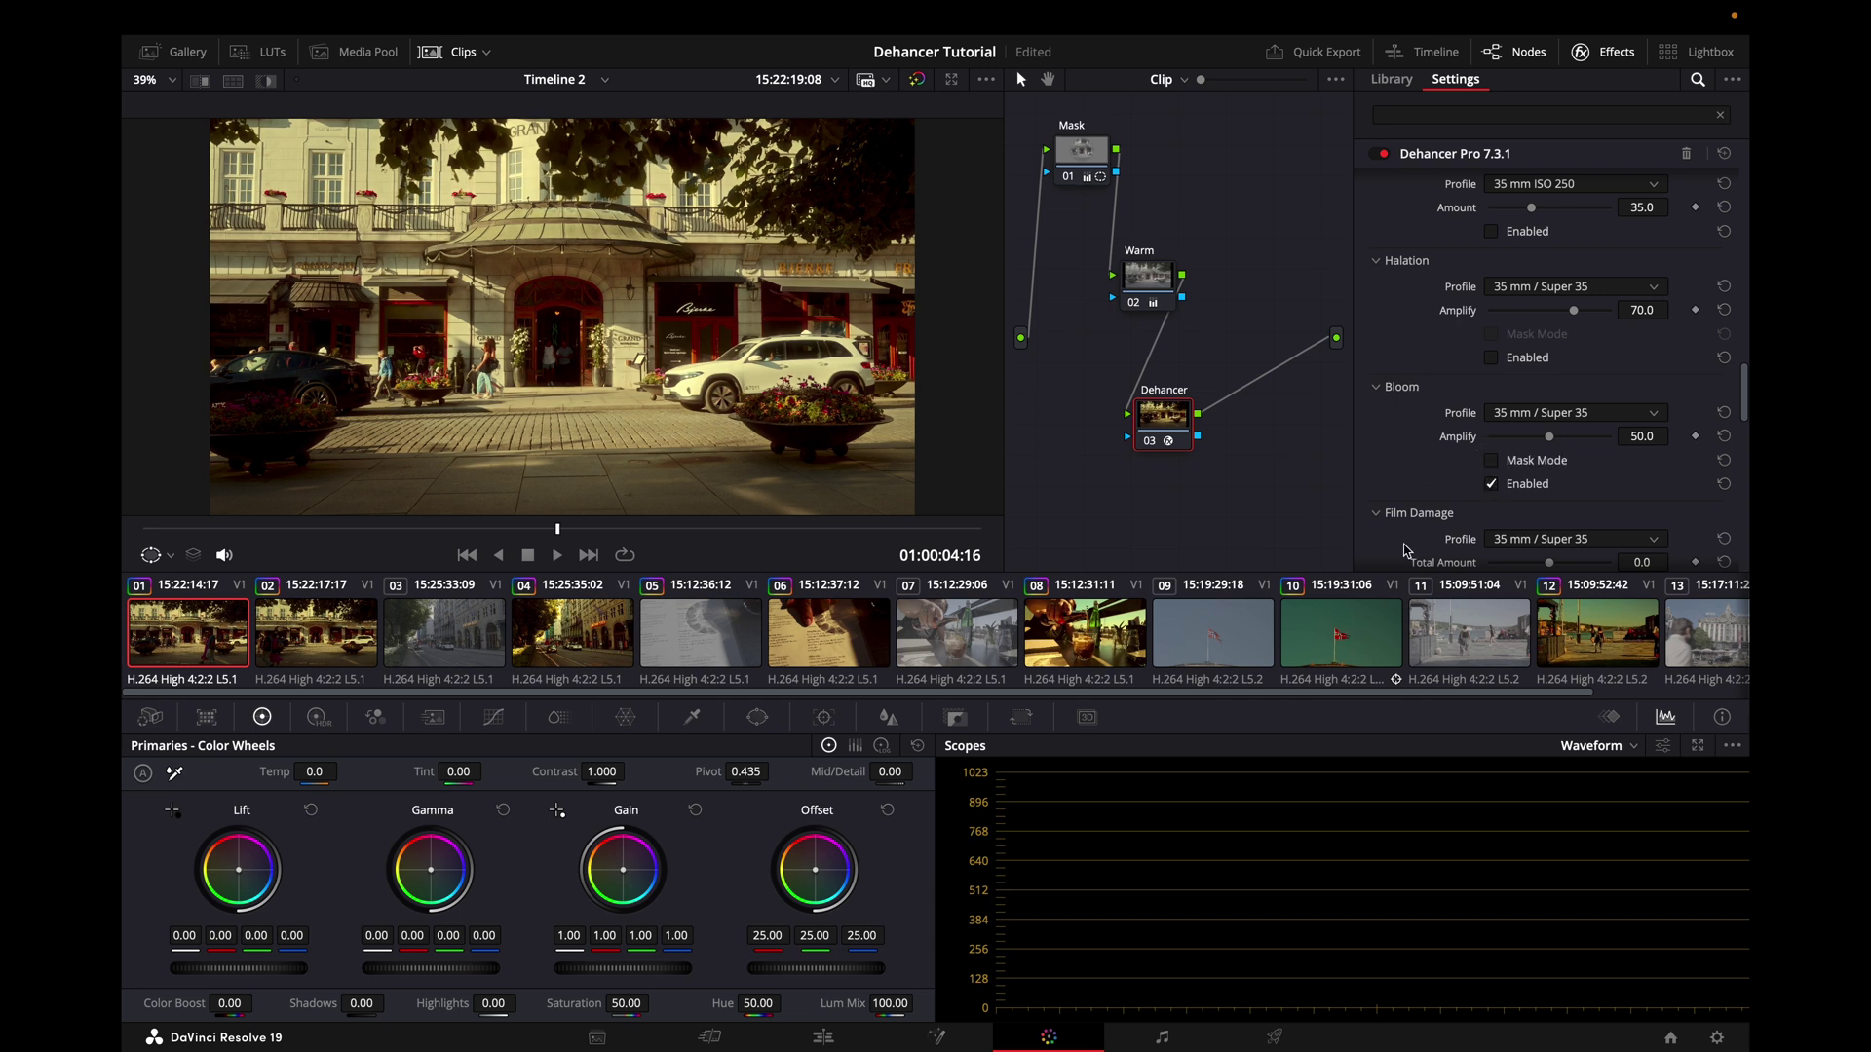
scroll(1568, 463, "down", 1)
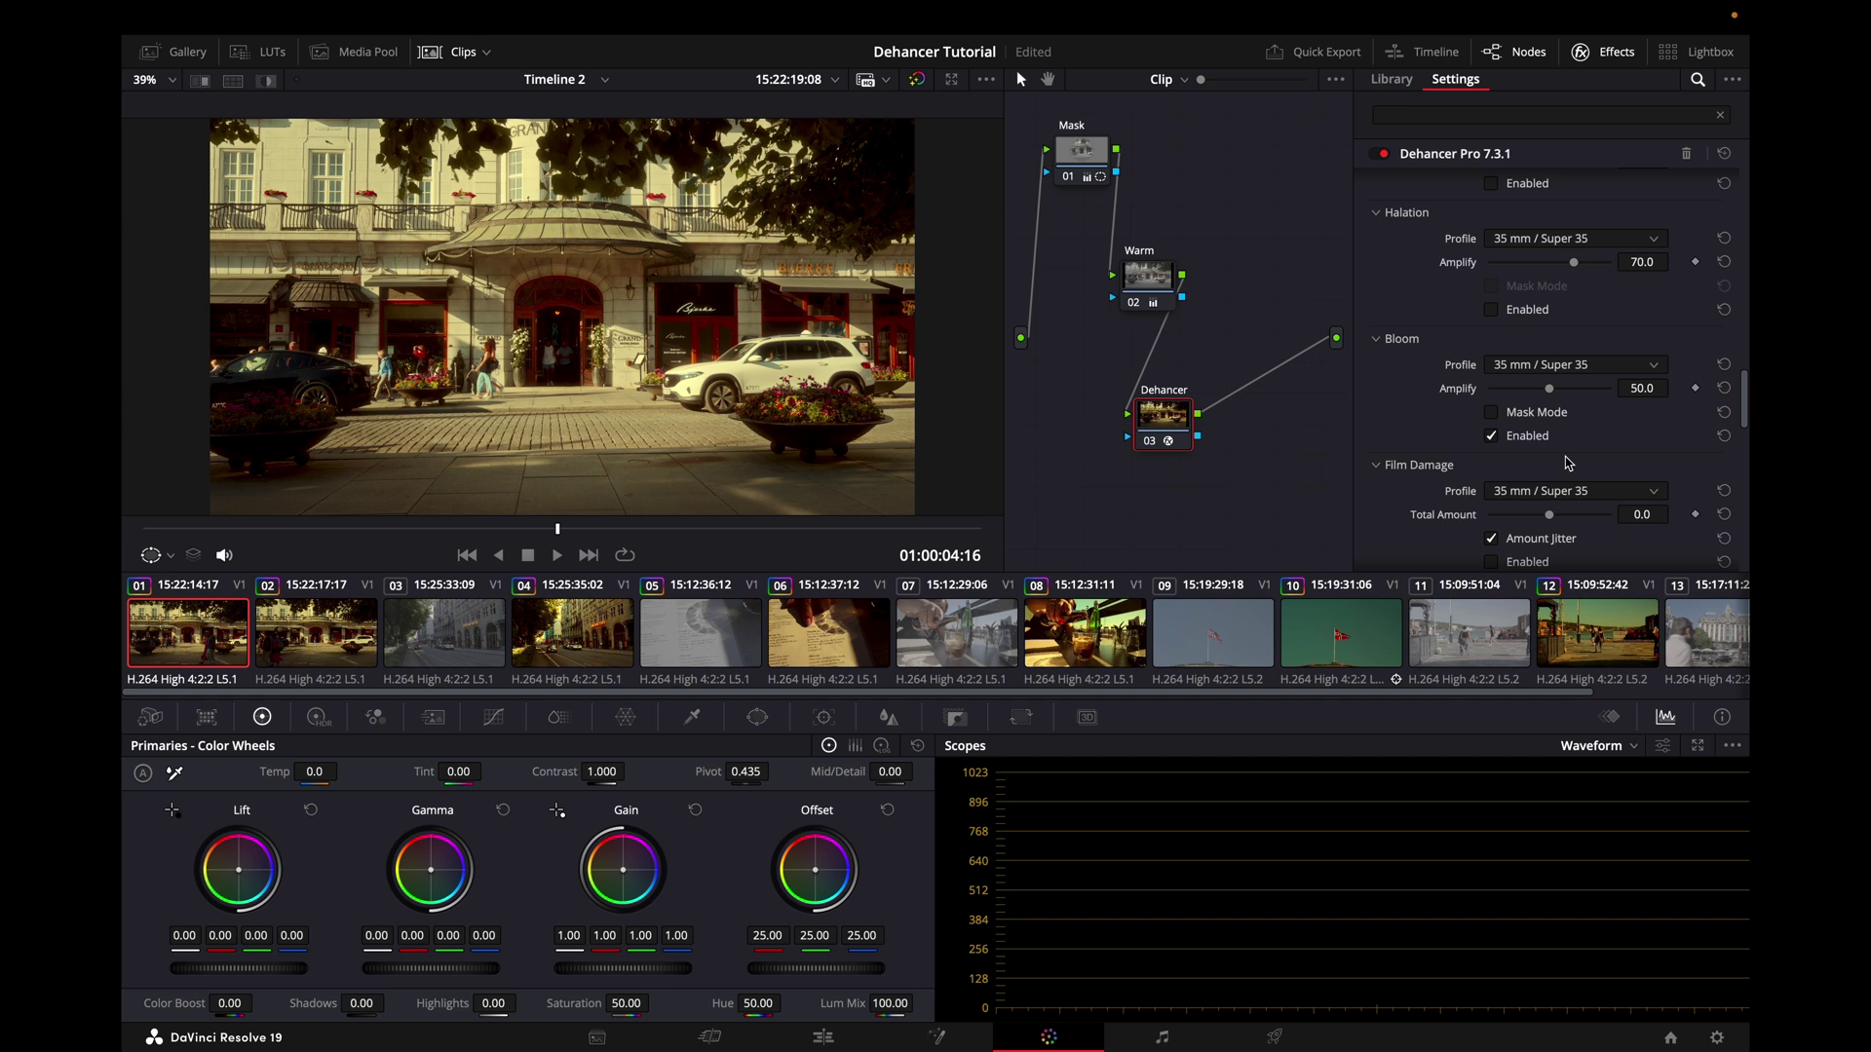
left_click_drag(1549, 388, 1511, 390)
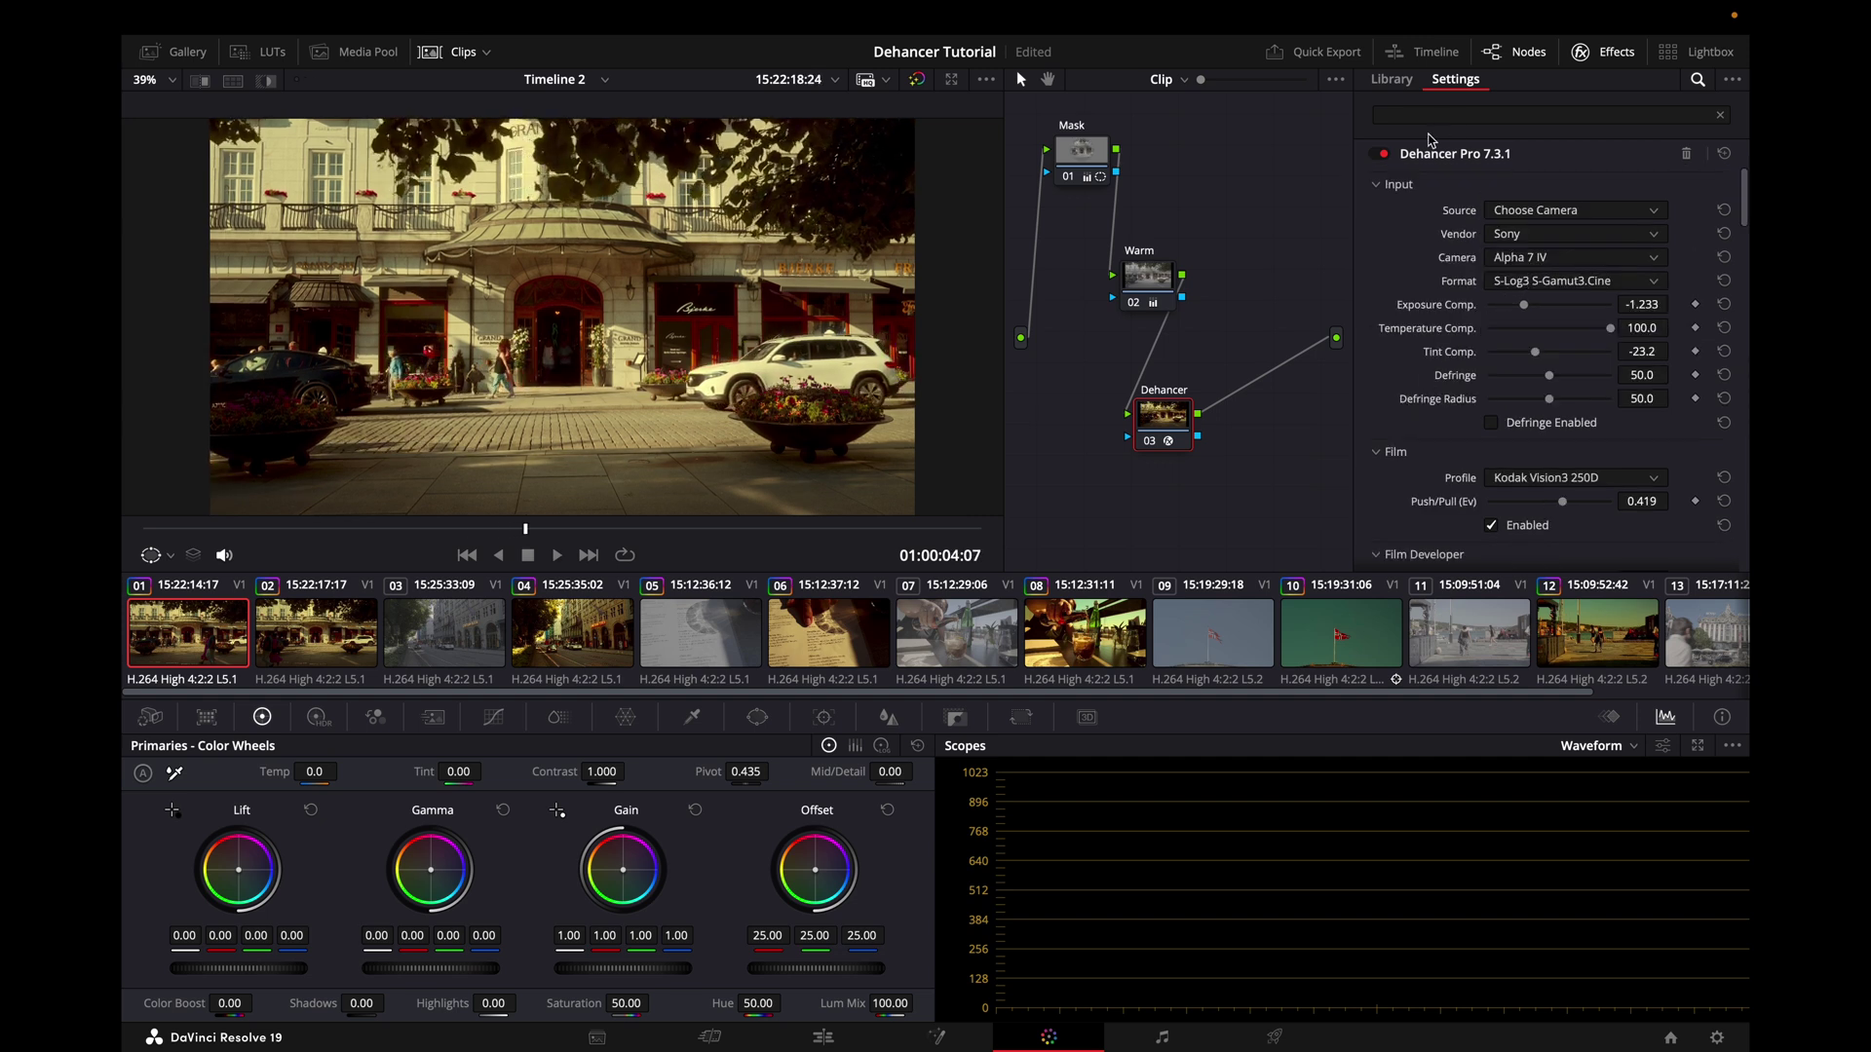
Toggle Dehancer Pro off and on to compare before and after, leaving it enabled.
left_click(1384, 153)
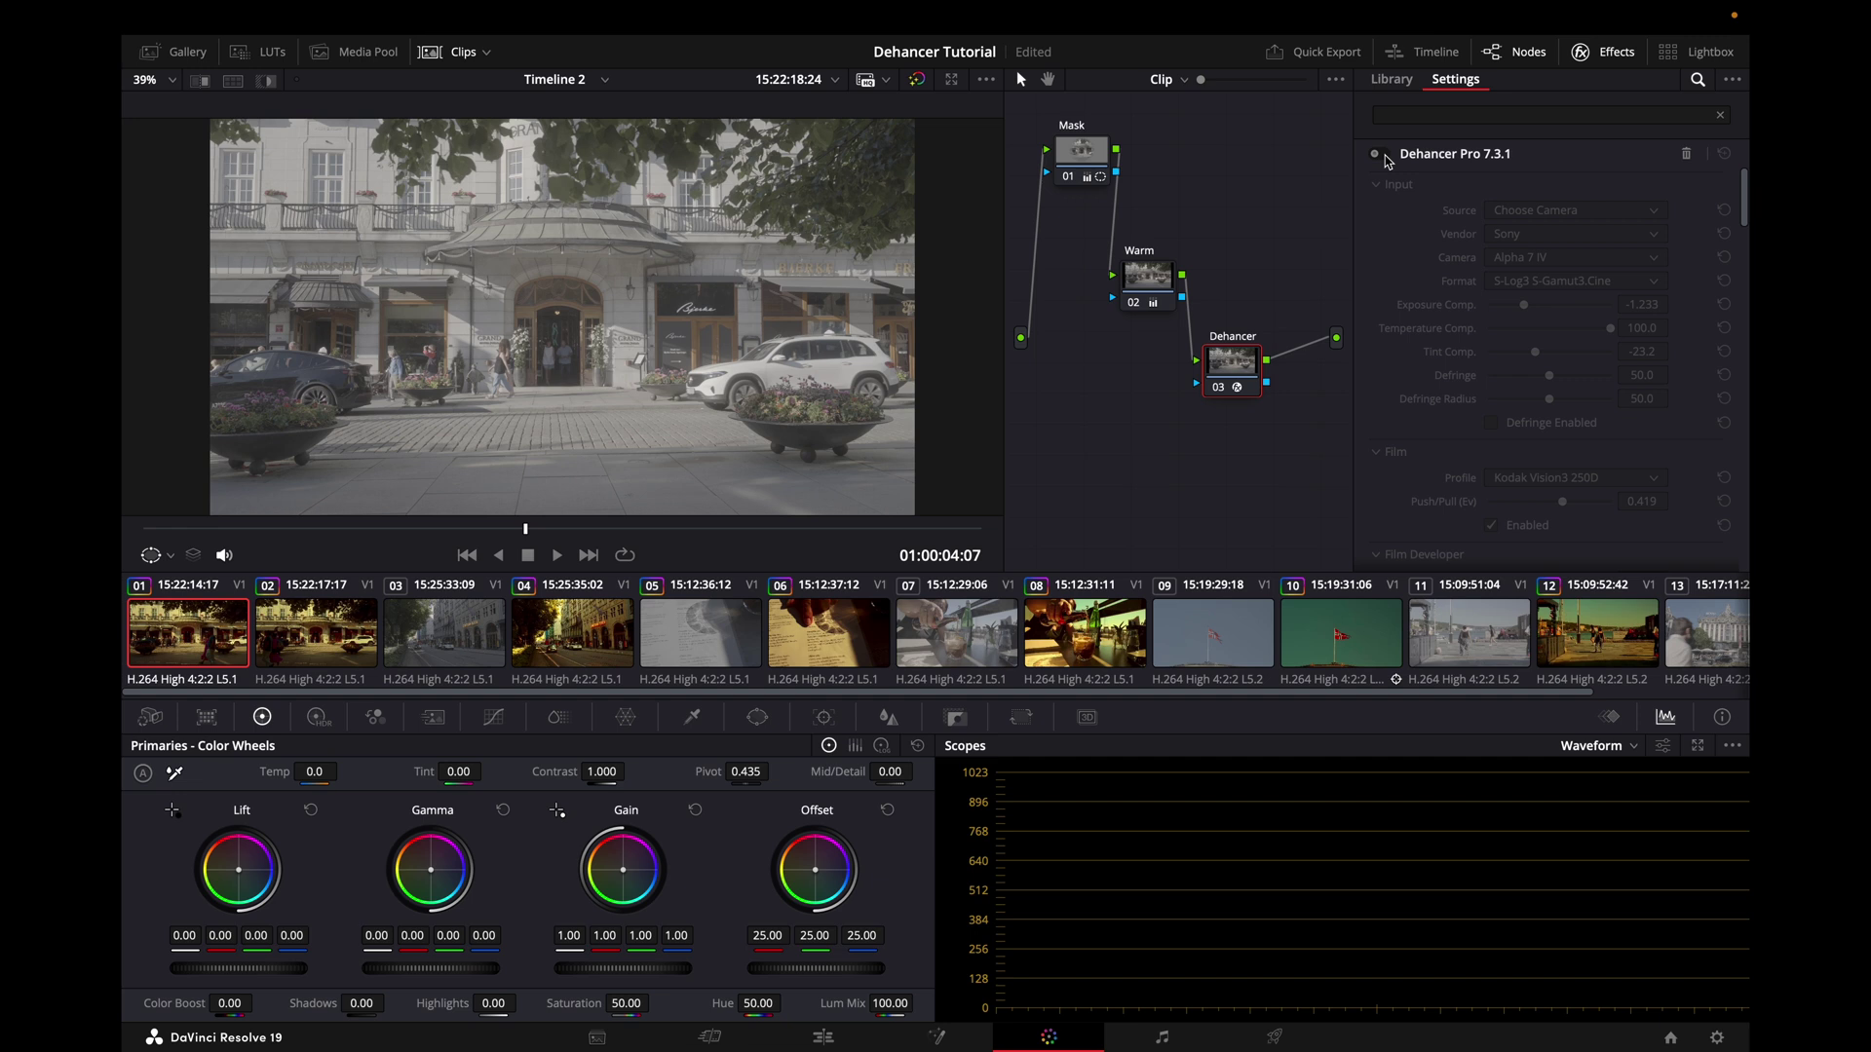
left_click(1385, 155)
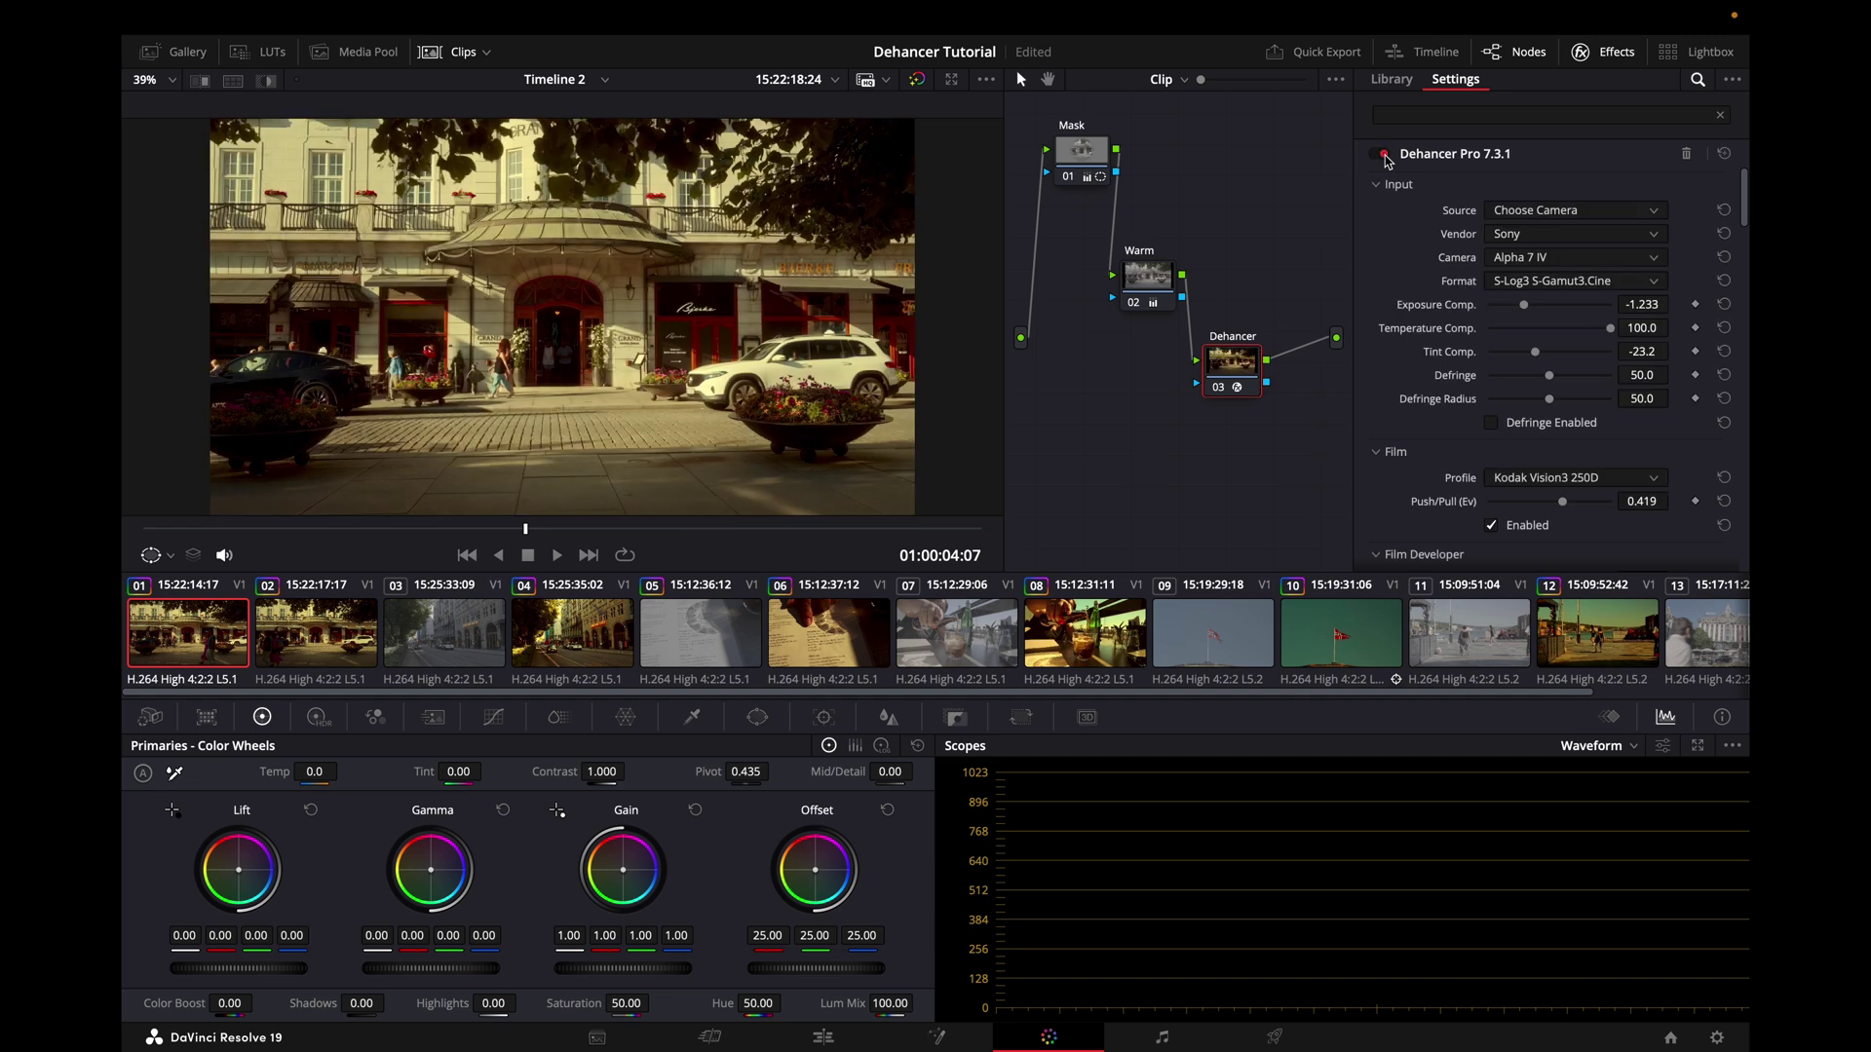
left_click(1385, 154)
left_click(1385, 155)
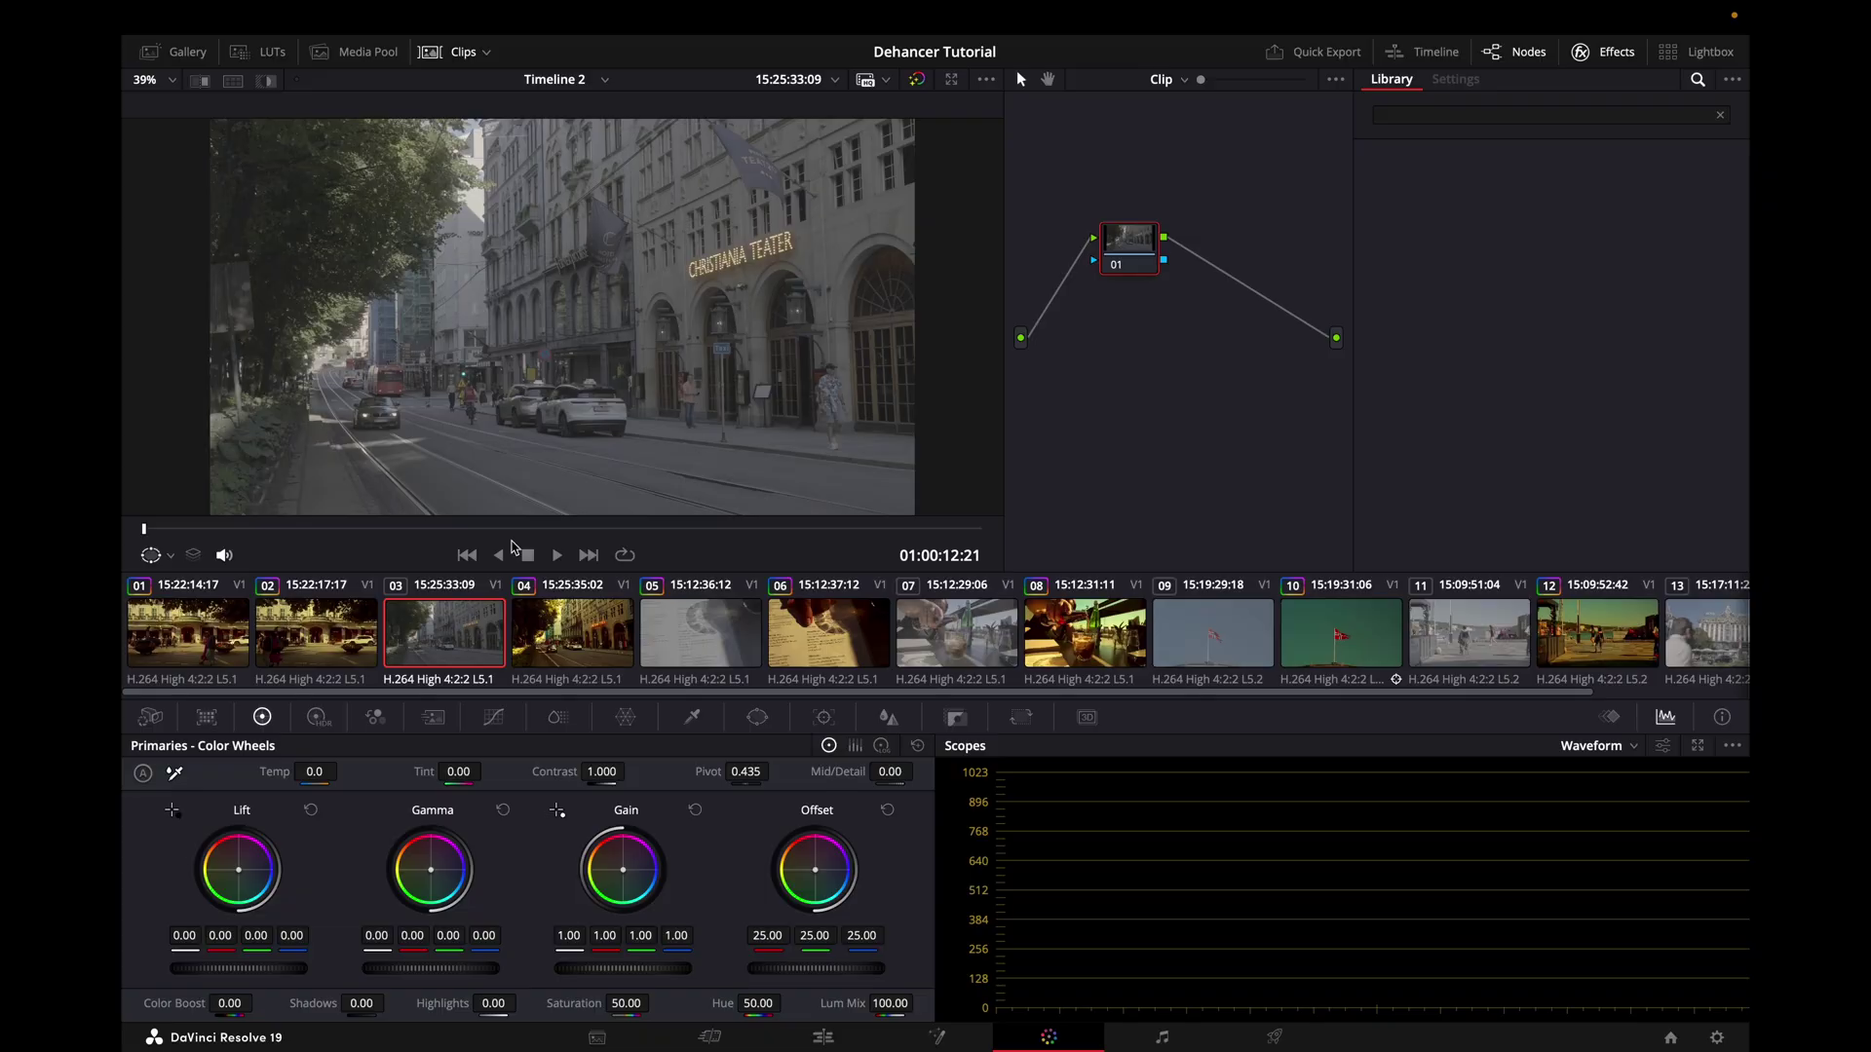
Play back clip 03 and compare it with clip 02's grade.
key("space")
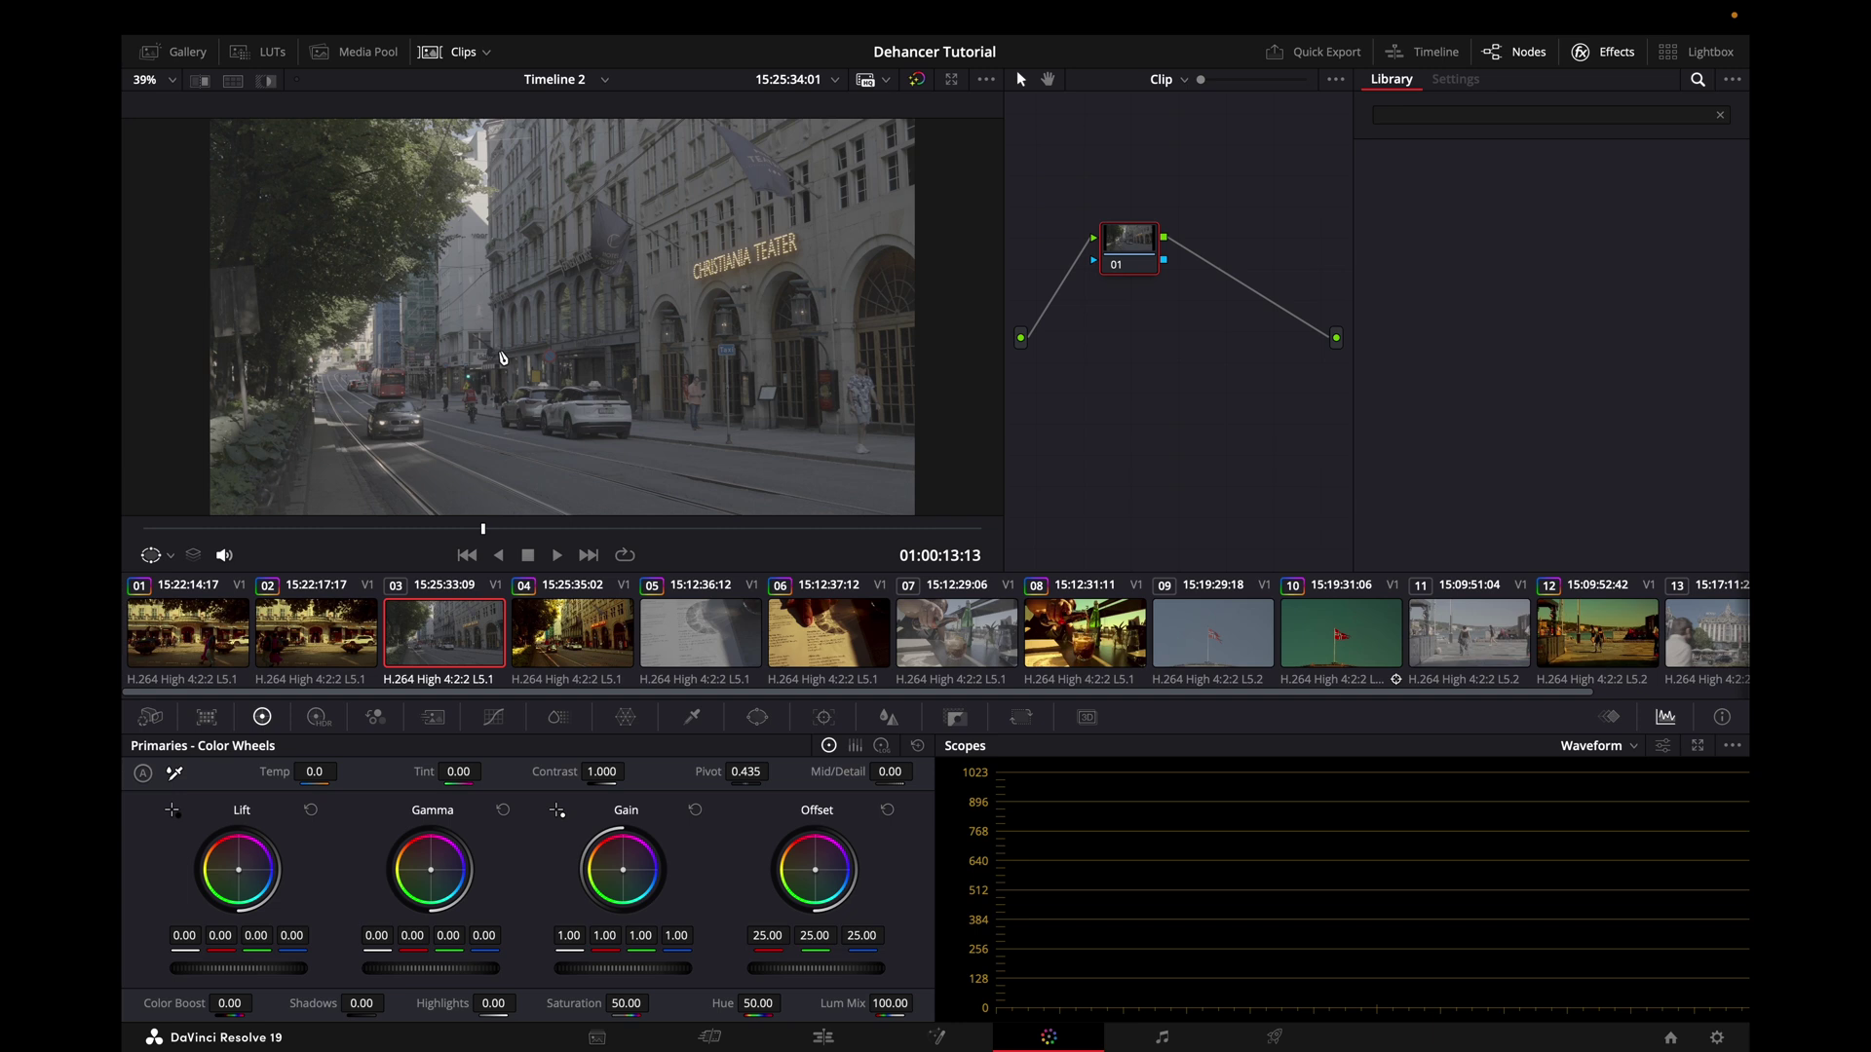
key("space")
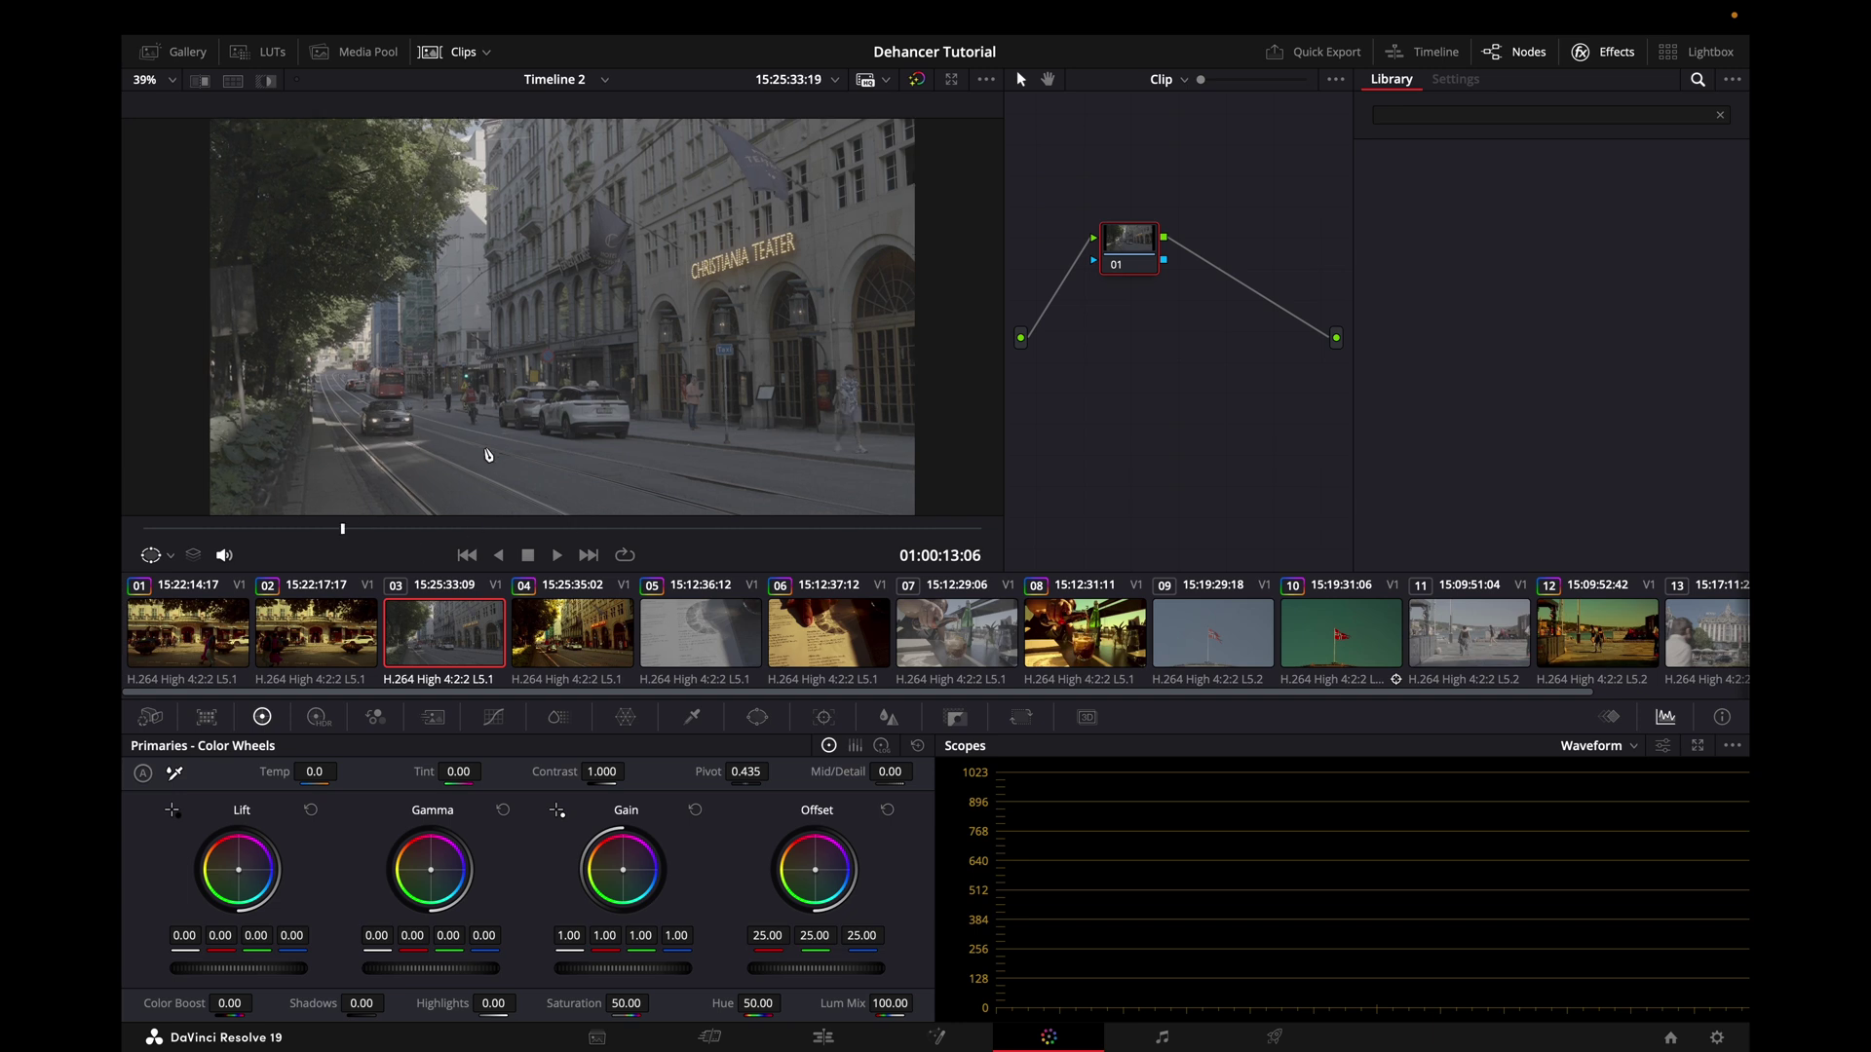
left_click(332, 606)
left_click(456, 647)
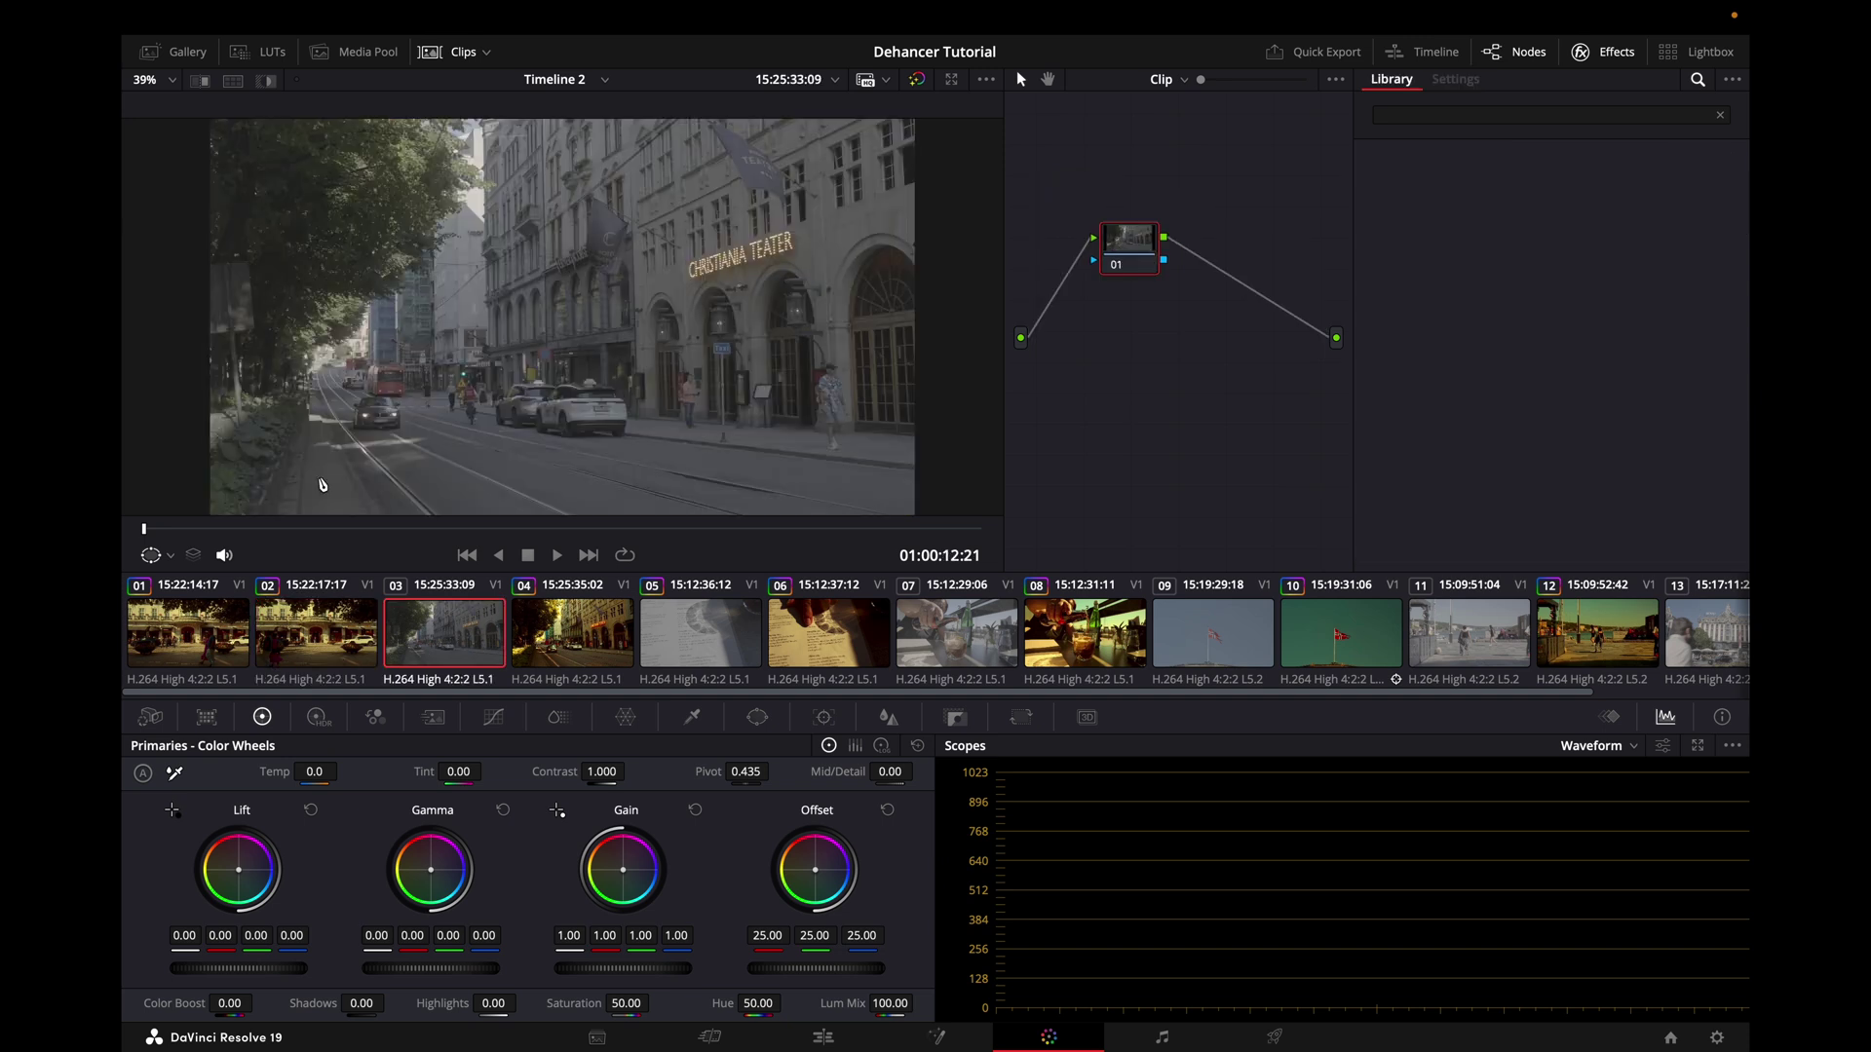
Paste clip 02's three-node Dehancer grade onto clip 03.
left_click(270, 624)
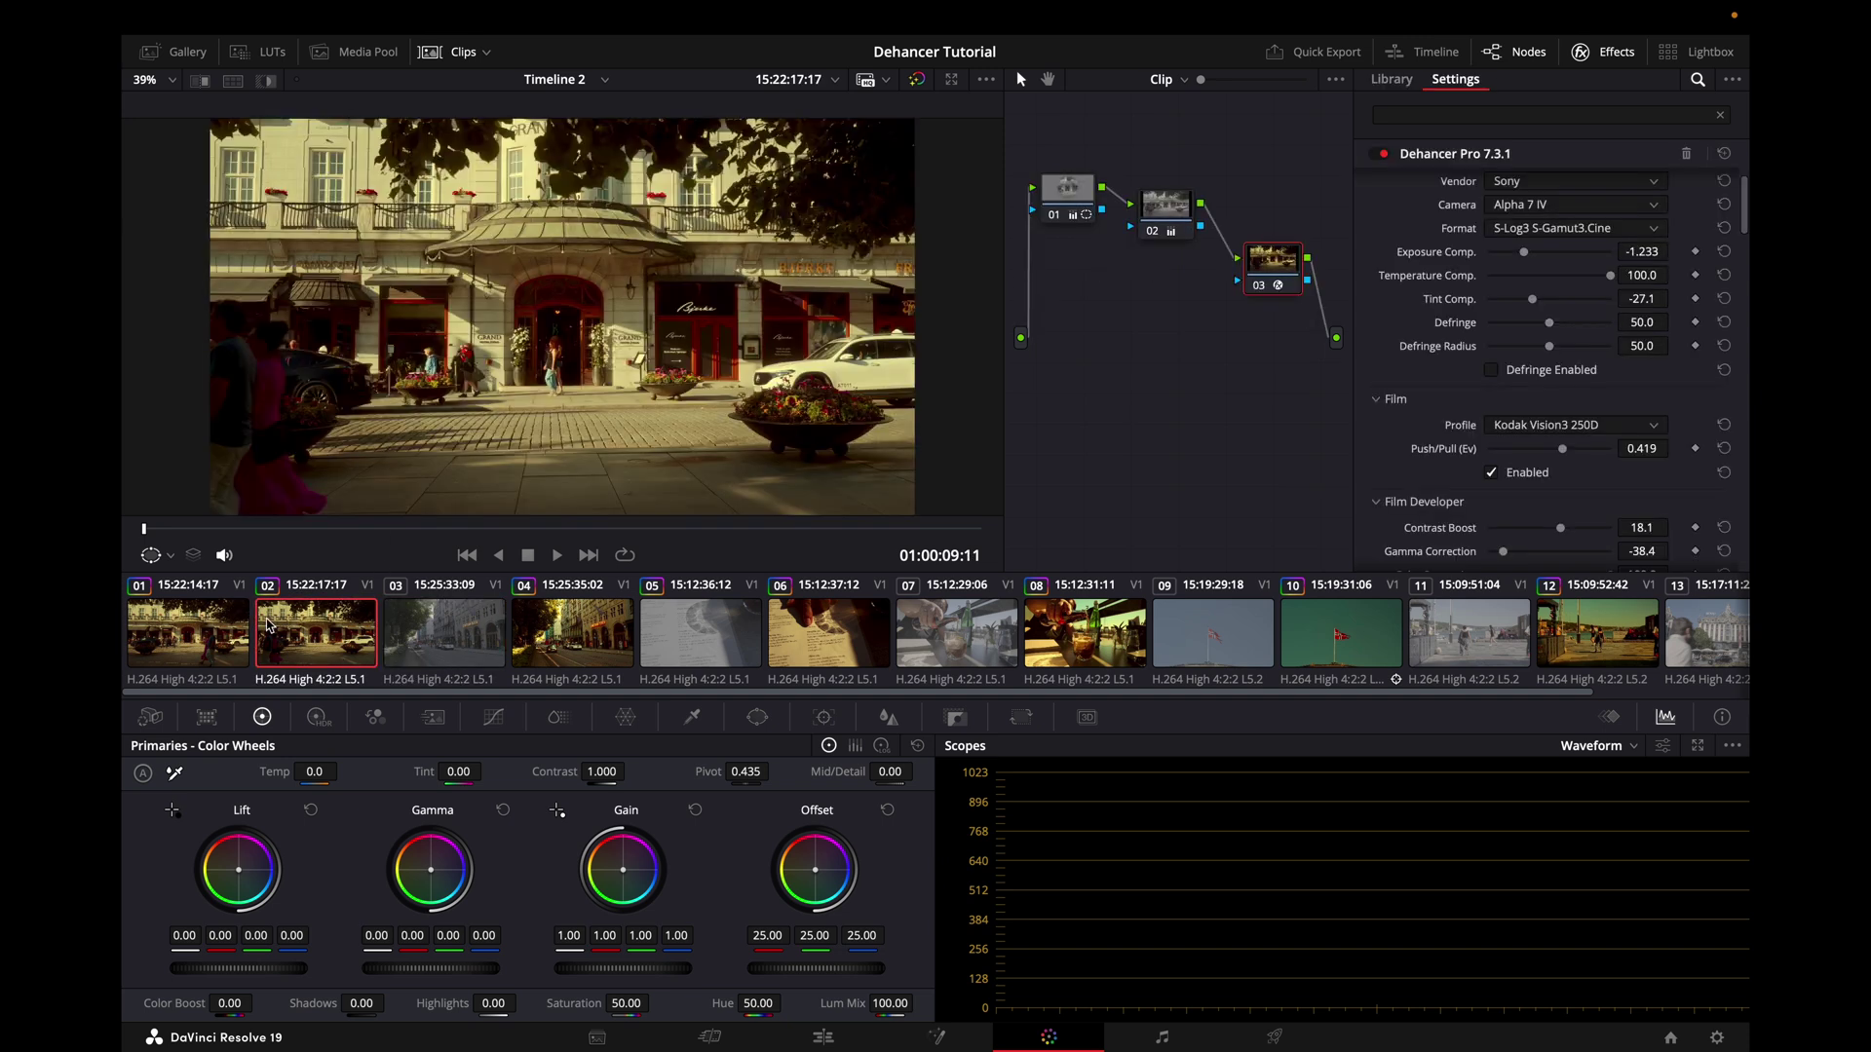
left_click(448, 634)
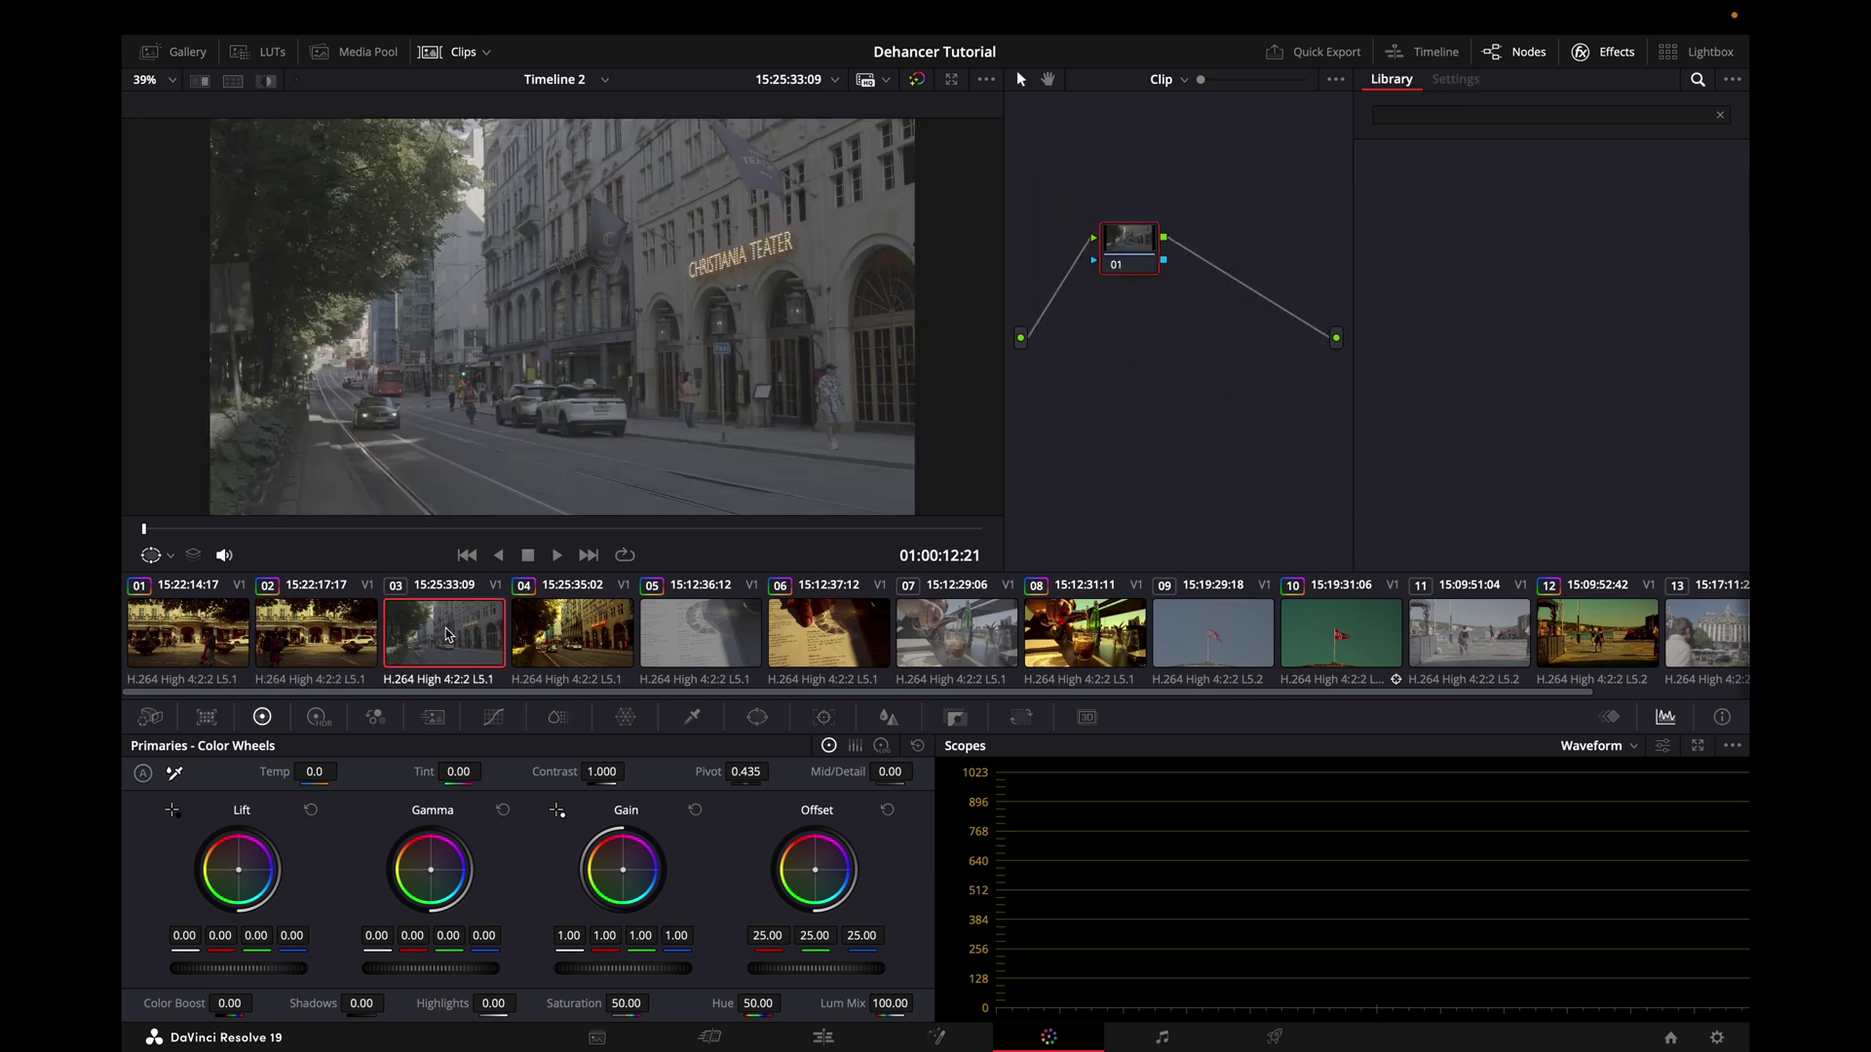
key("ctrl+v")
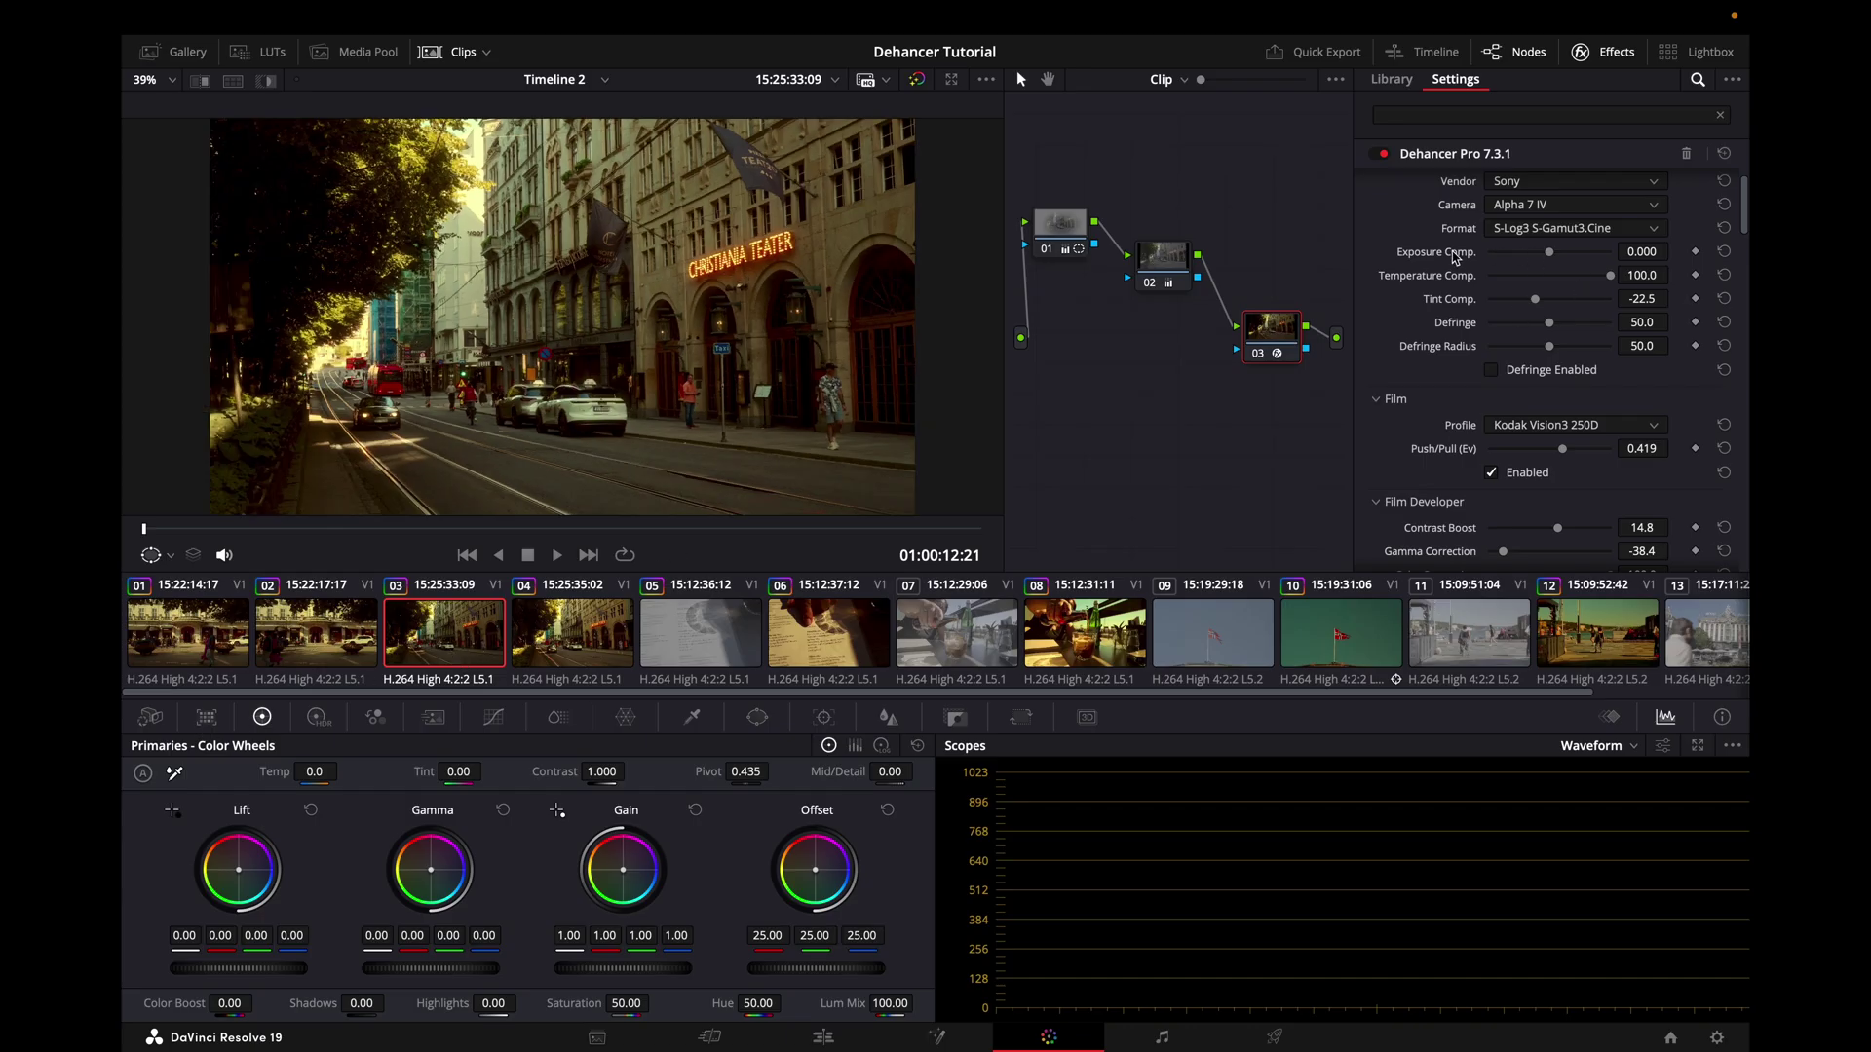
Raise clip 03's Dehancer Exposure Comp. to 0.488 to brighten the street shot.
left_click_drag(1549, 252, 1563, 256)
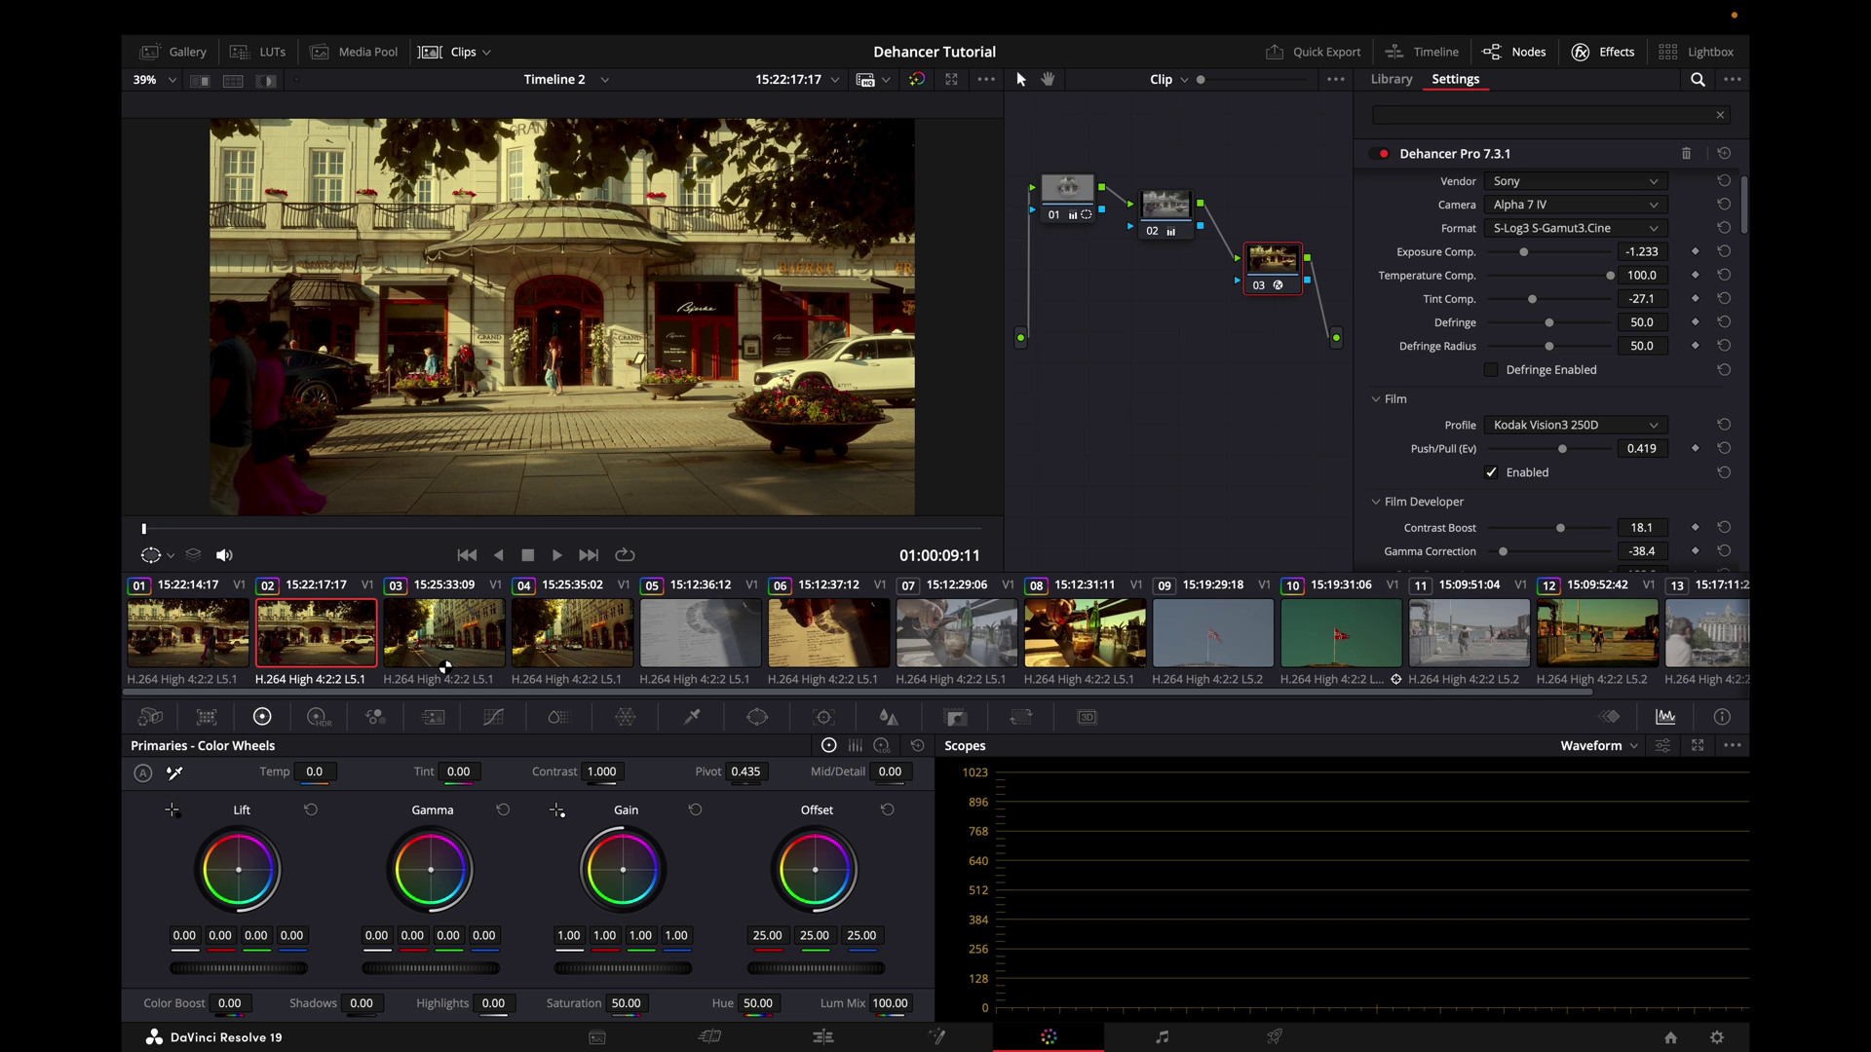
Compare clips 02 and 03 and tidy clip 03's node tree, moving the Dehancer node and node 02.
left_click(444, 667)
left_click(346, 655)
left_click(457, 649)
left_click_drag(1292, 354, 1292, 383)
left_click(1177, 283)
left_click_drag(1185, 300, 1155, 307)
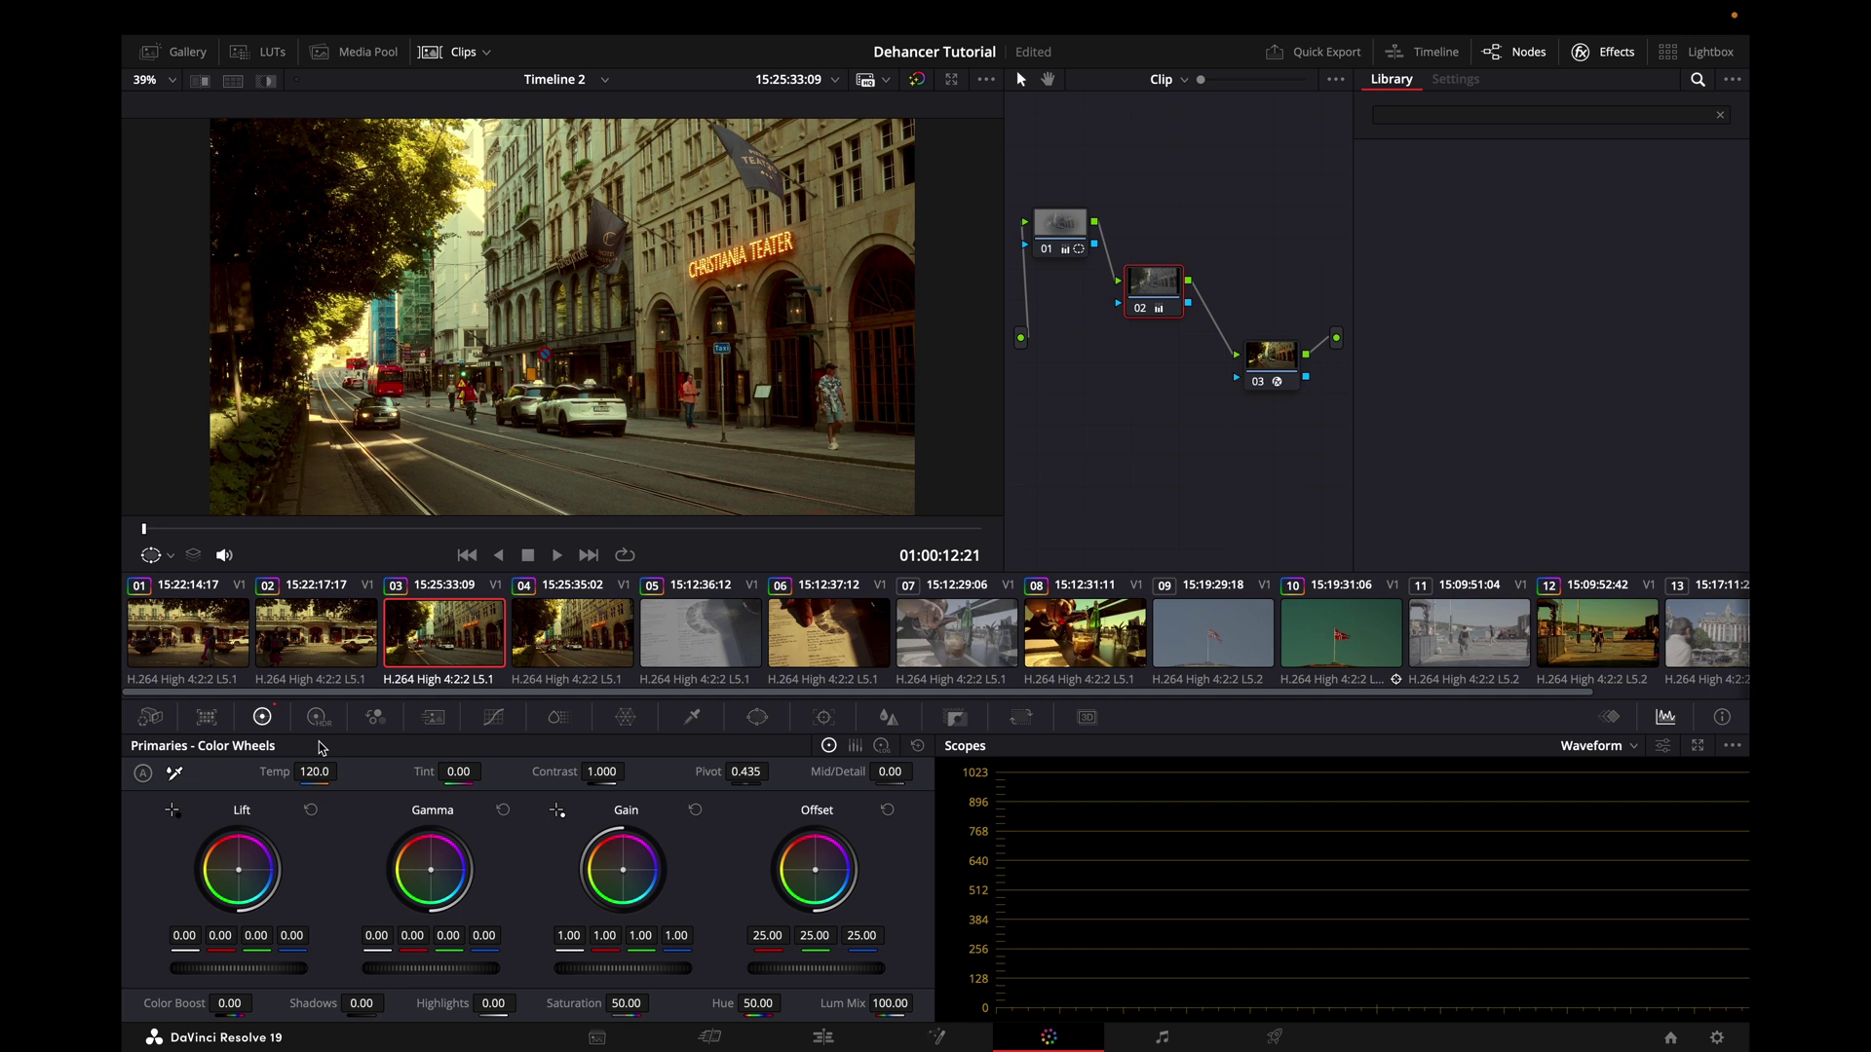
left_click(317, 647)
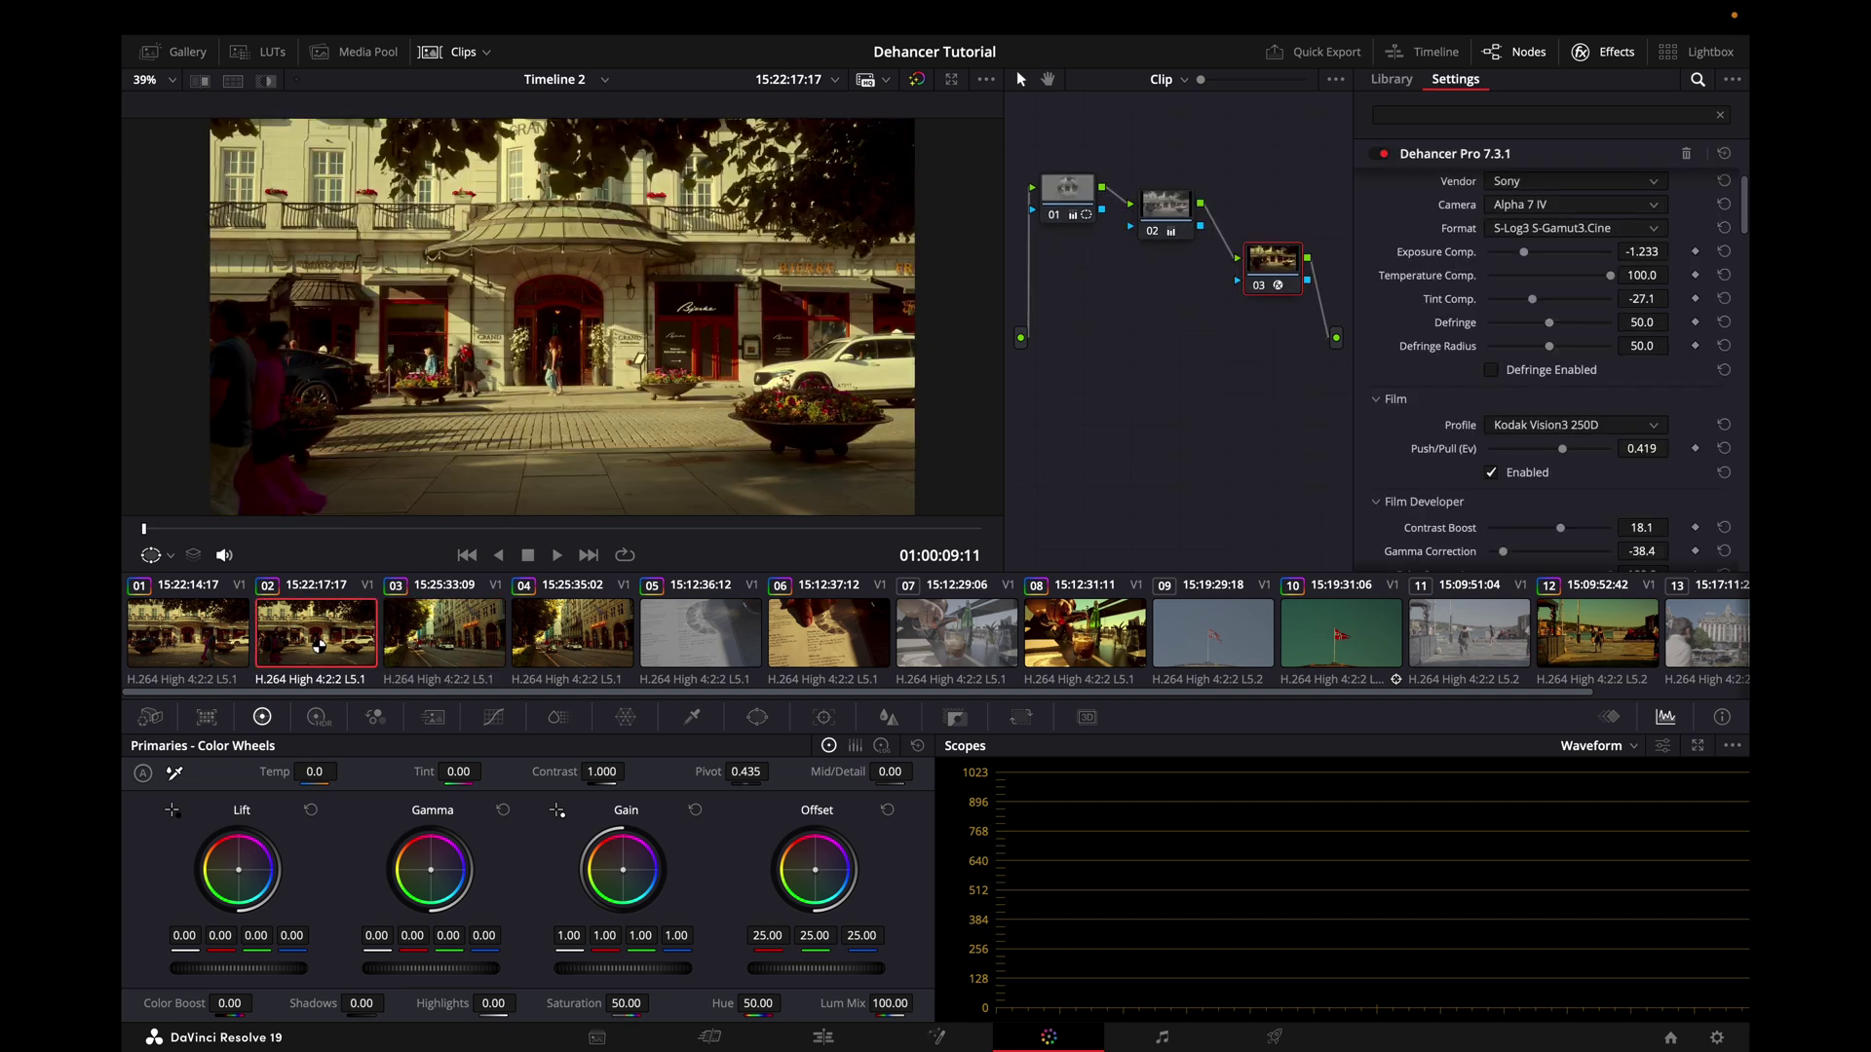
left_click(445, 650)
left_click_drag(1166, 306, 1170, 326)
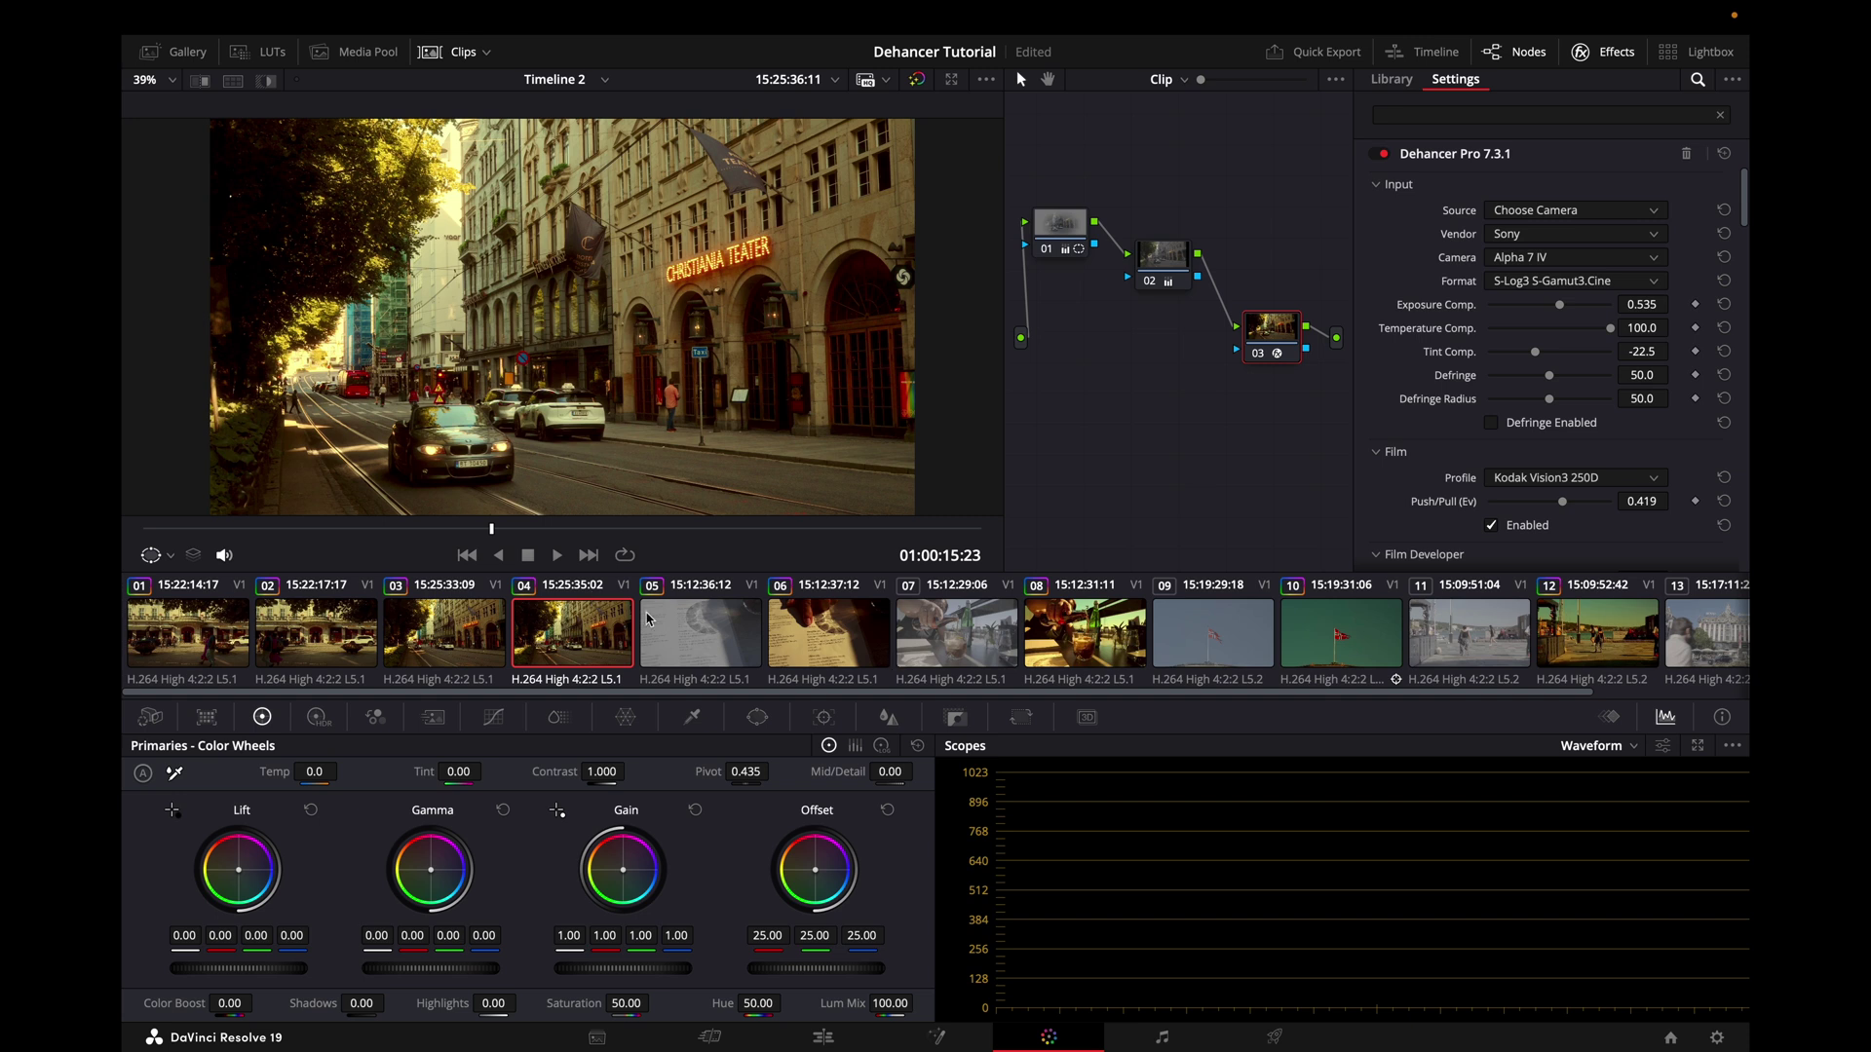
Compare the ungraded clip 07 pouring shot with graded clips 02 and 04, ending on clip 07.
left_click(955, 645)
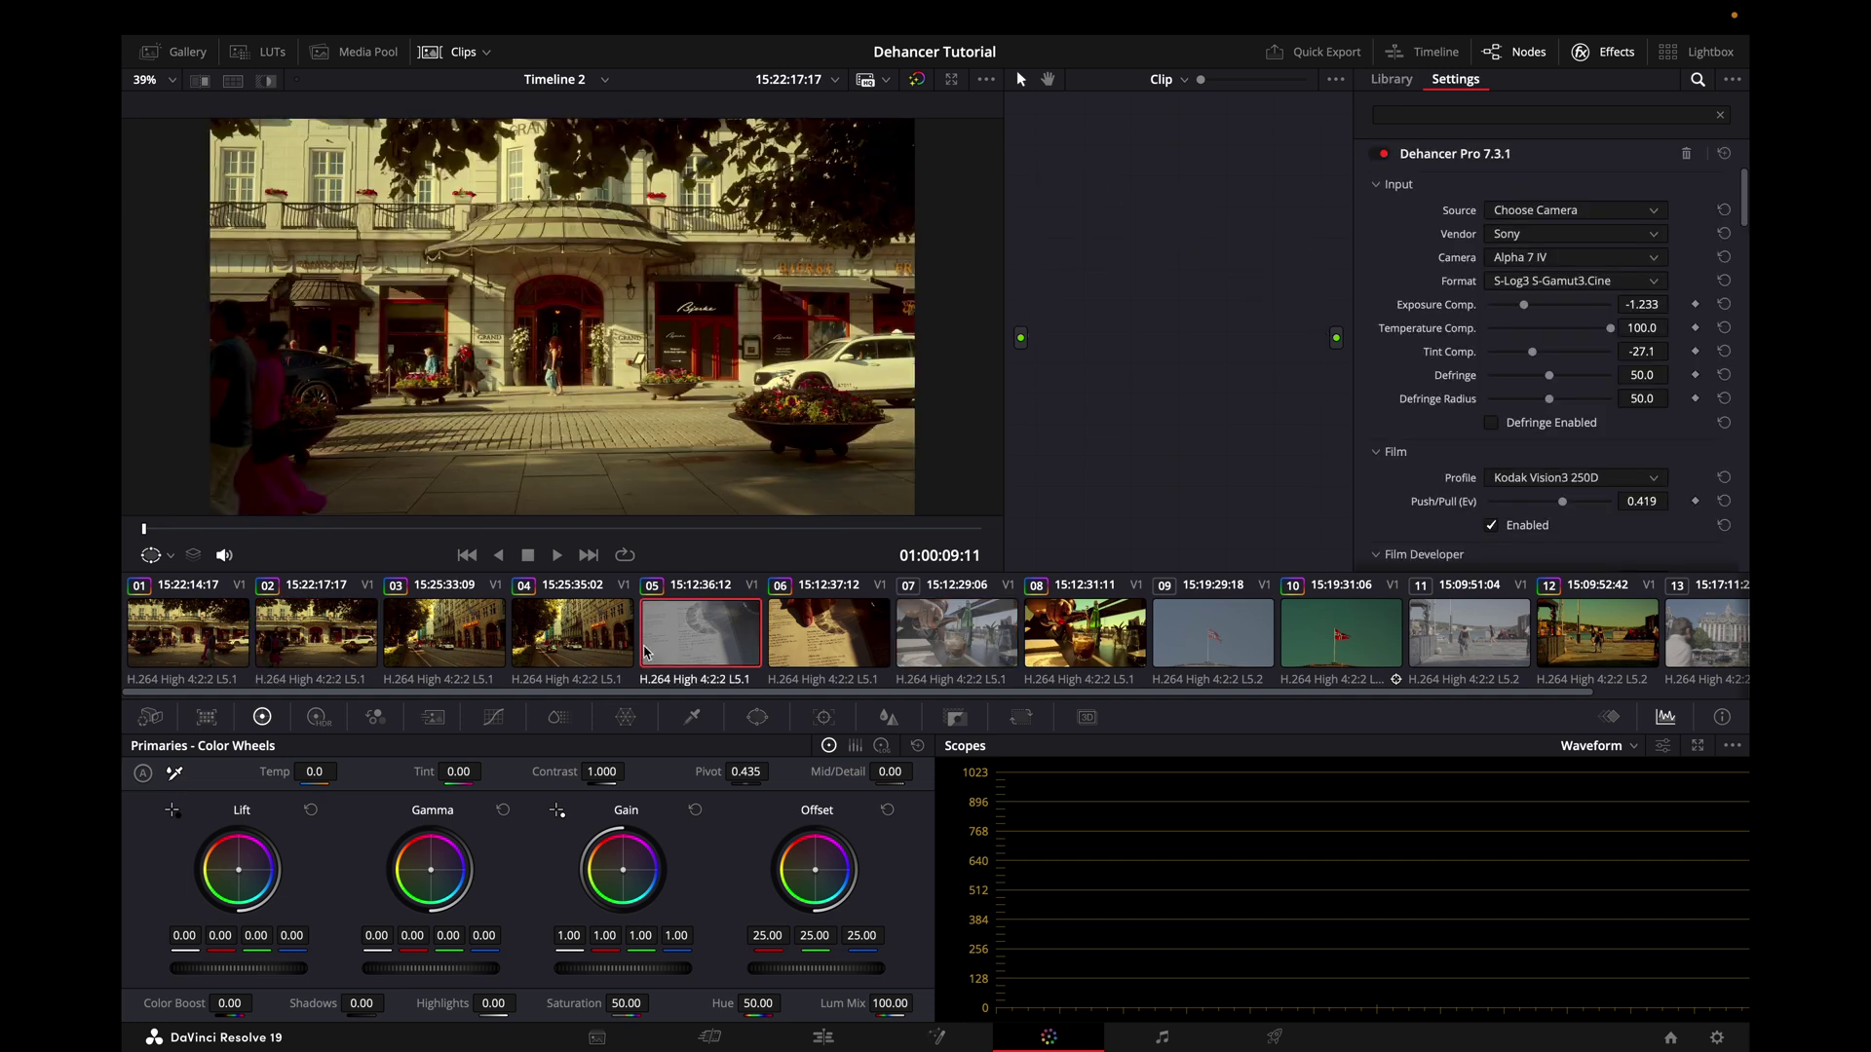
left_click(312, 634)
left_click(564, 638)
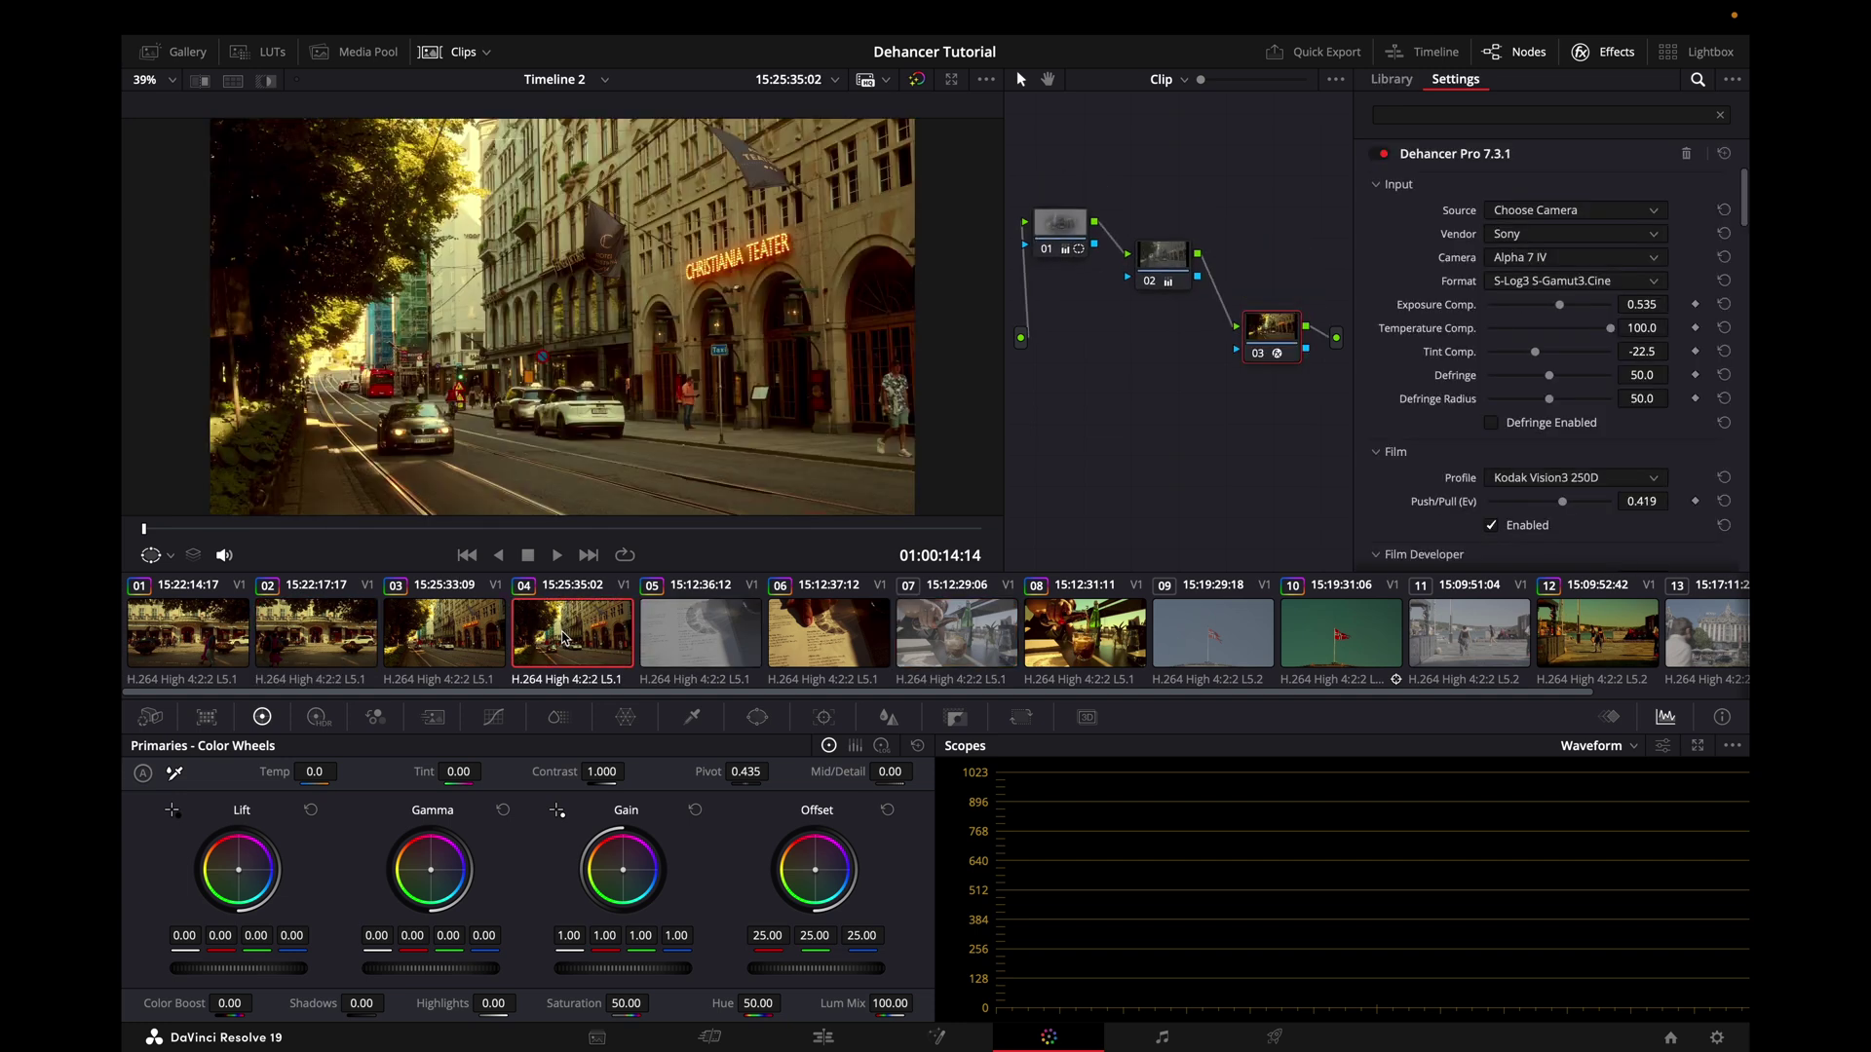
left_click(950, 631)
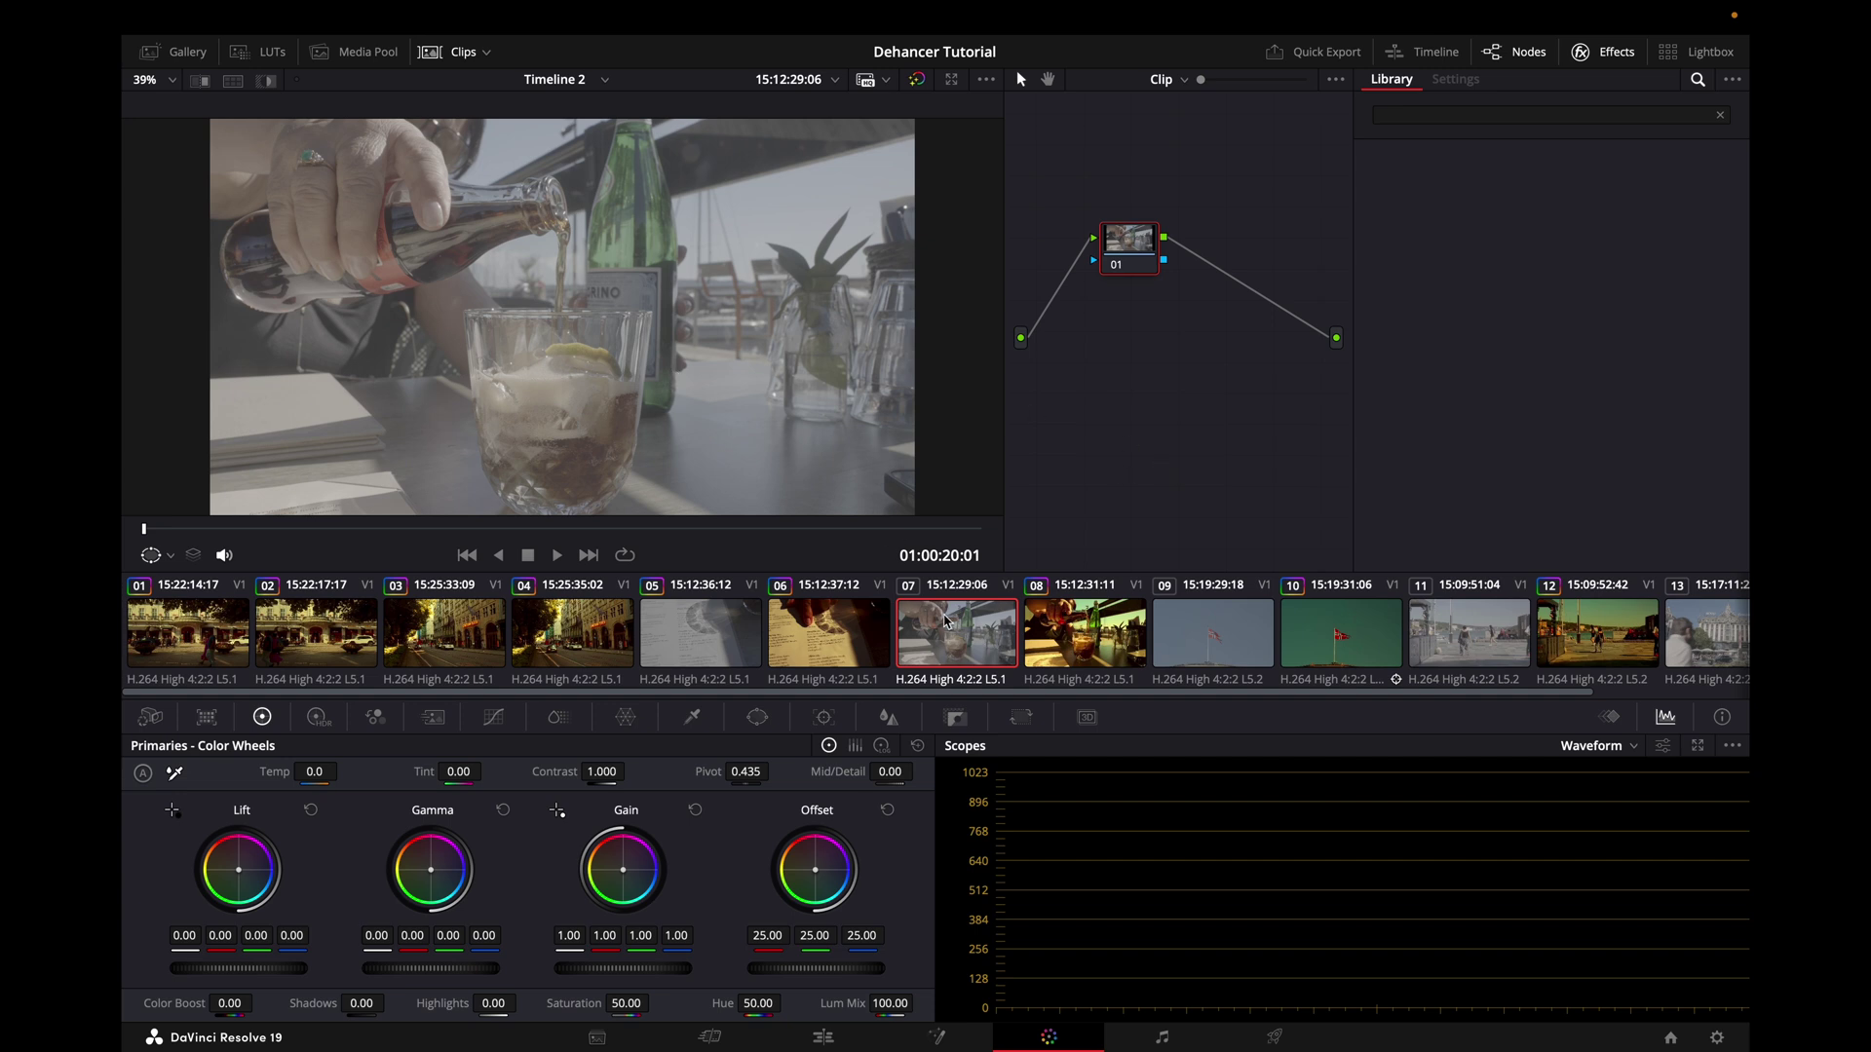
key("ctrl+v")
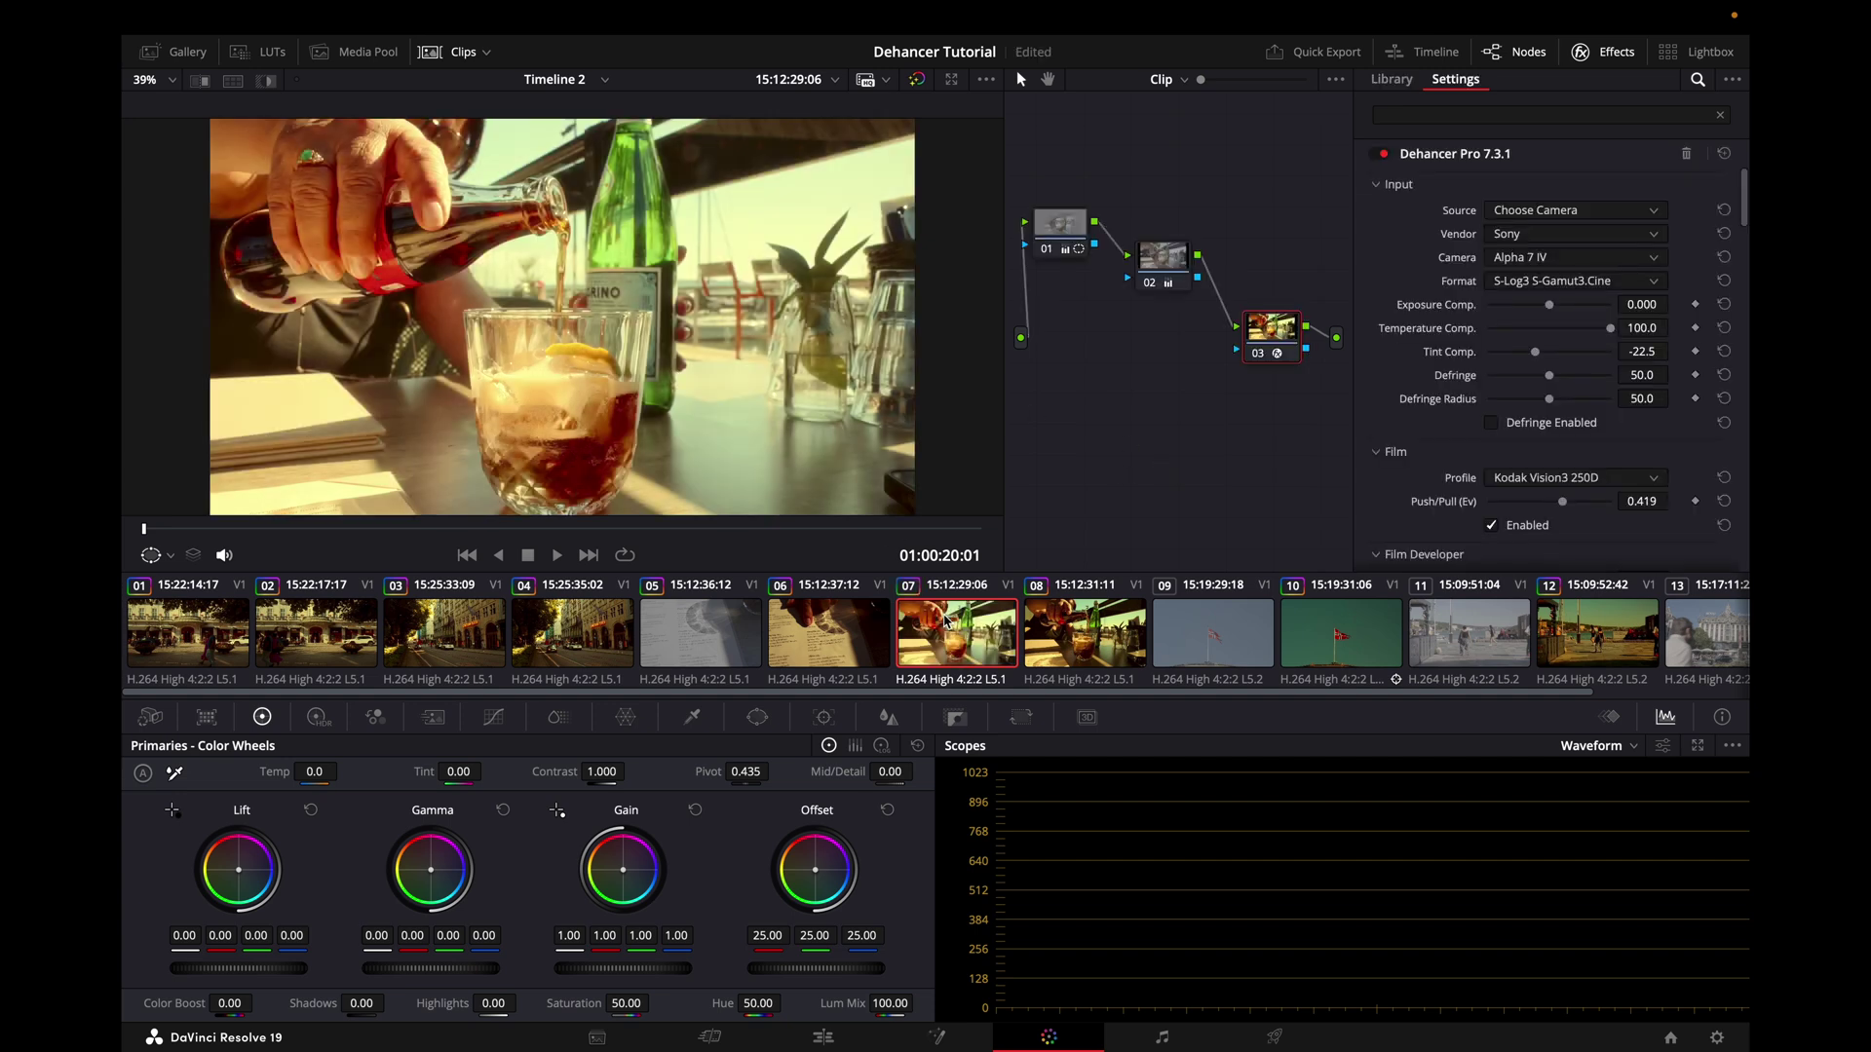
key("ctrl+z")
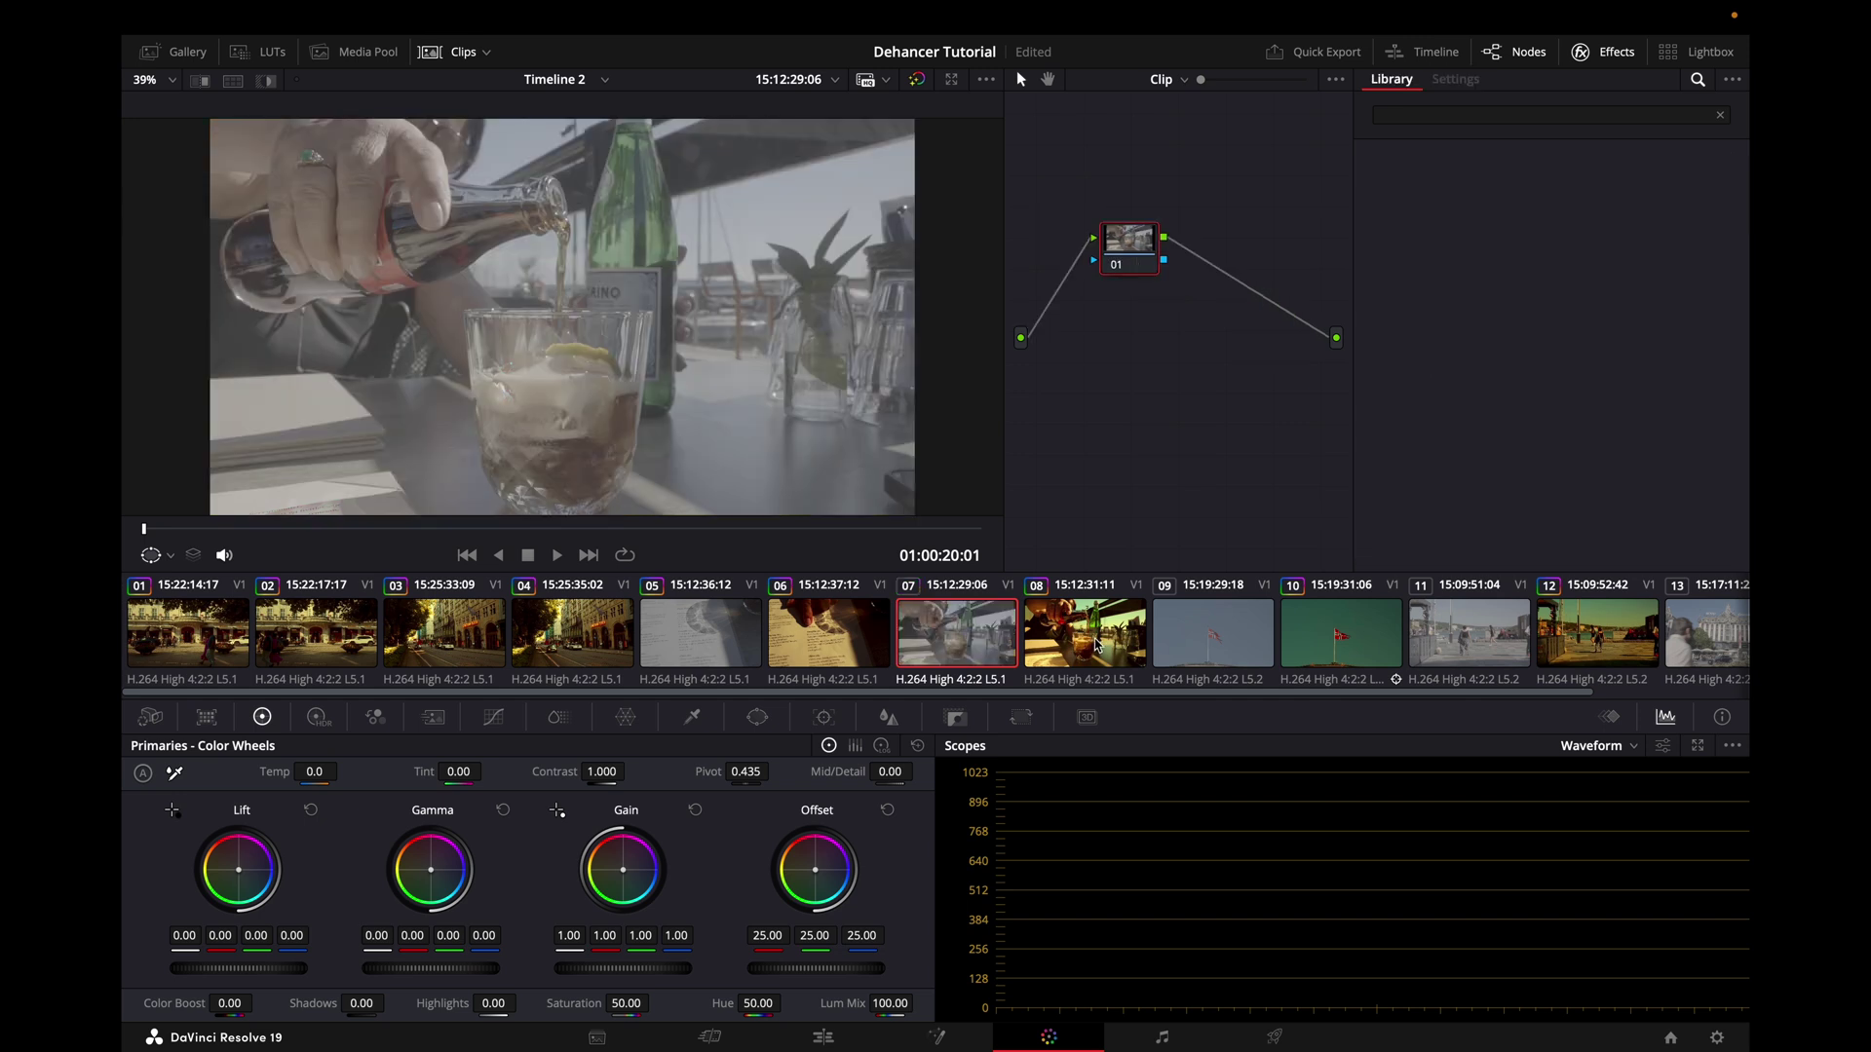
middle_click(1096, 643)
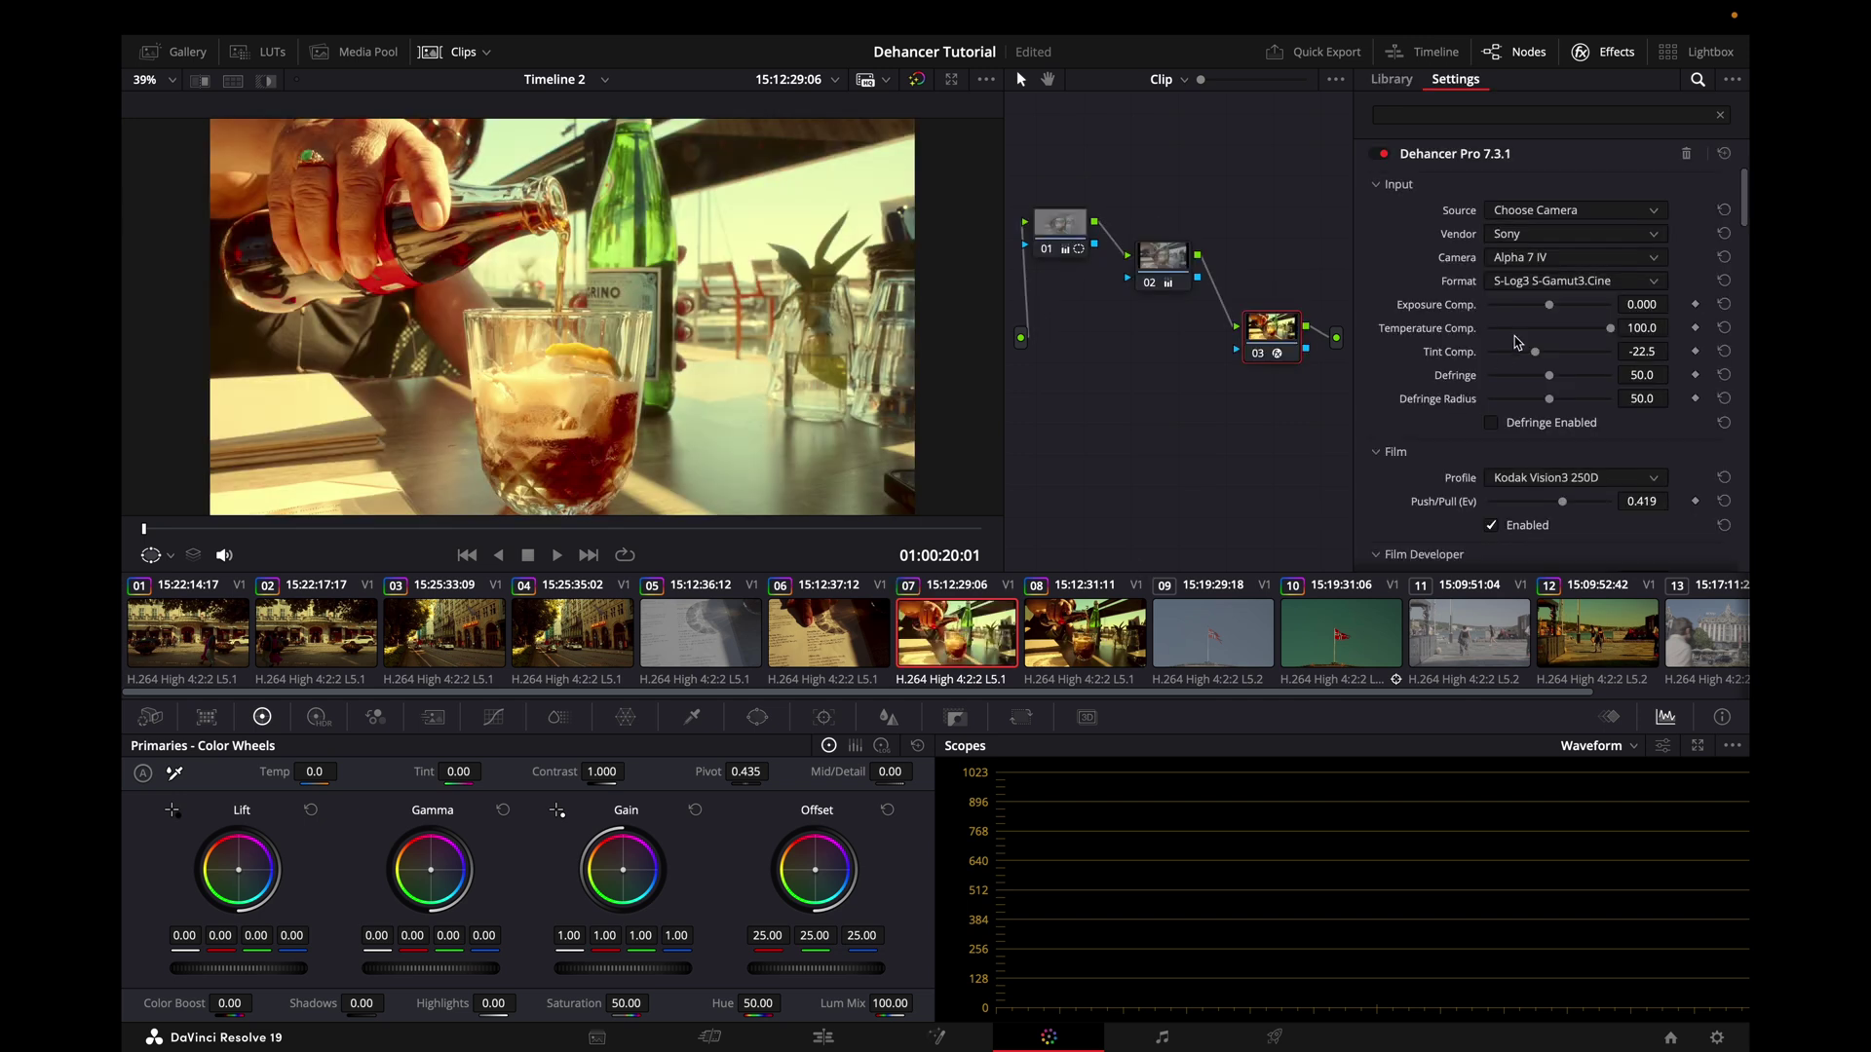
left_click_drag(1548, 304, 1525, 308)
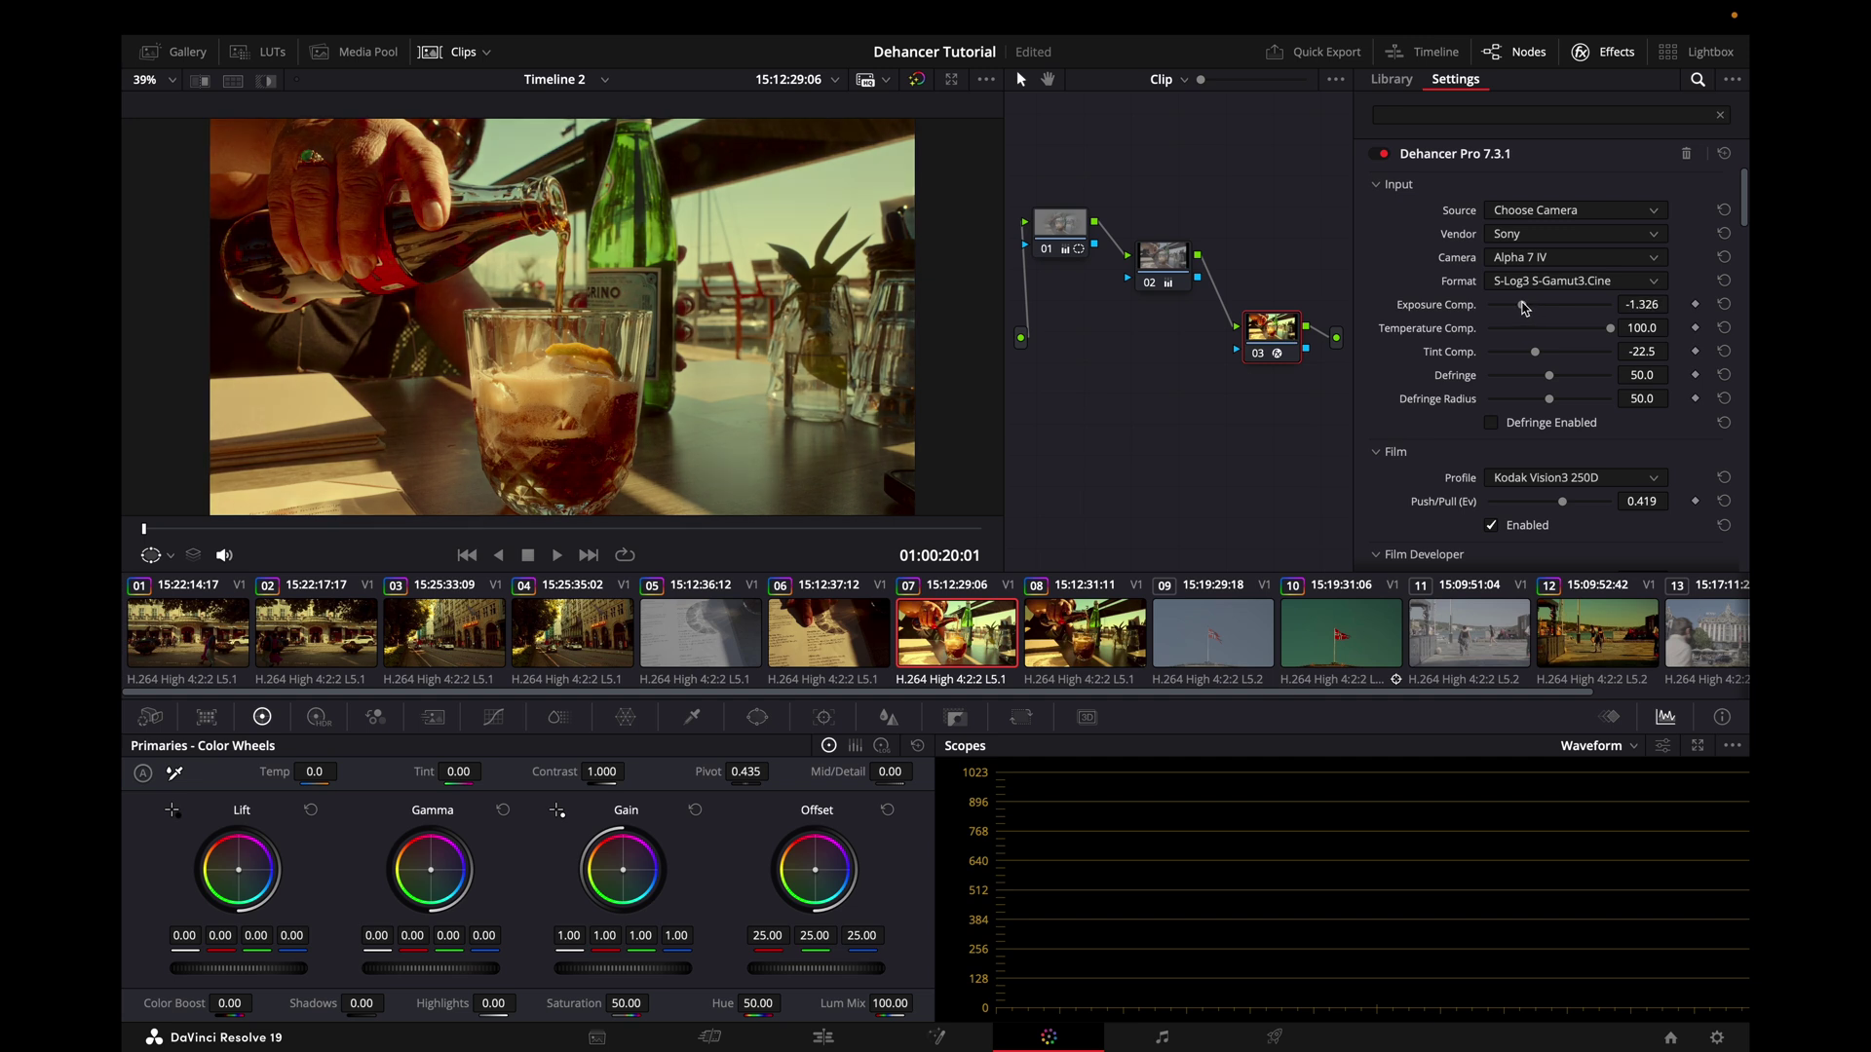
key("ctrl+z")
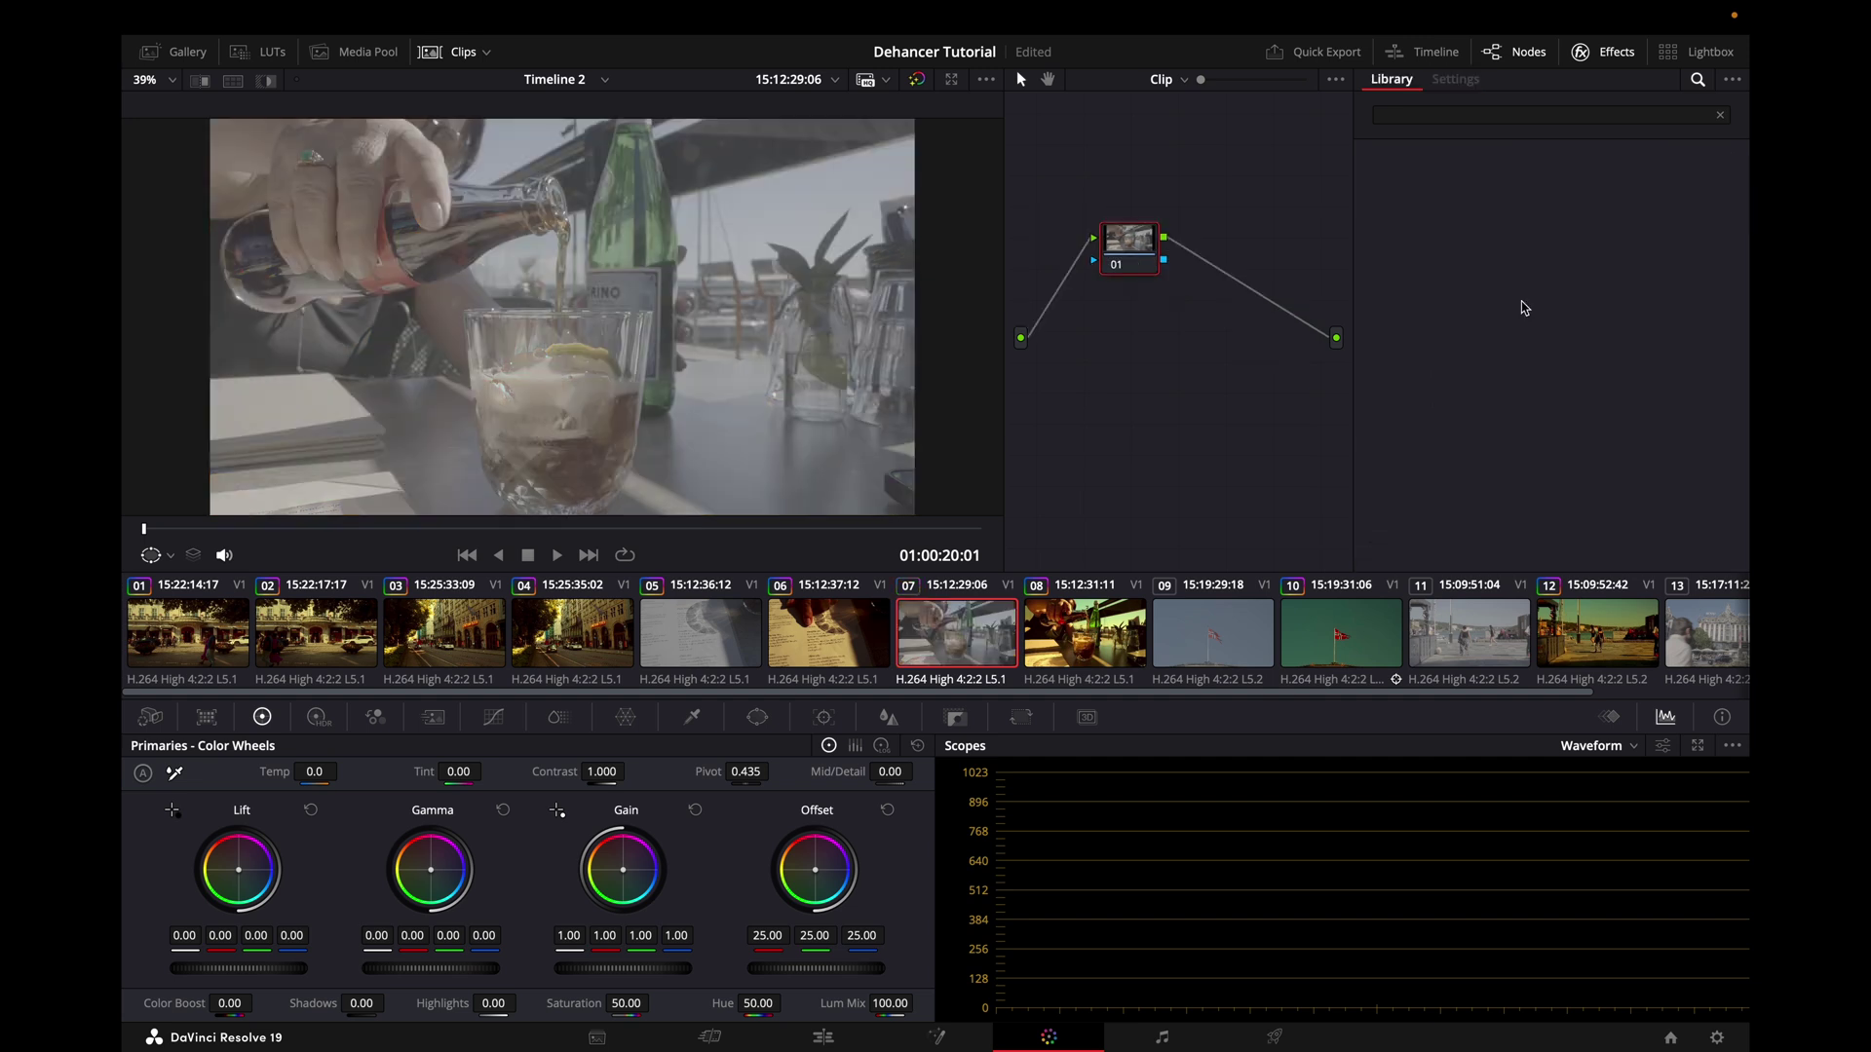
Switch between clips 05 and 06, then rearrange clip 06's node 02 back beside node 01.
left_click(846, 635)
left_click(751, 622)
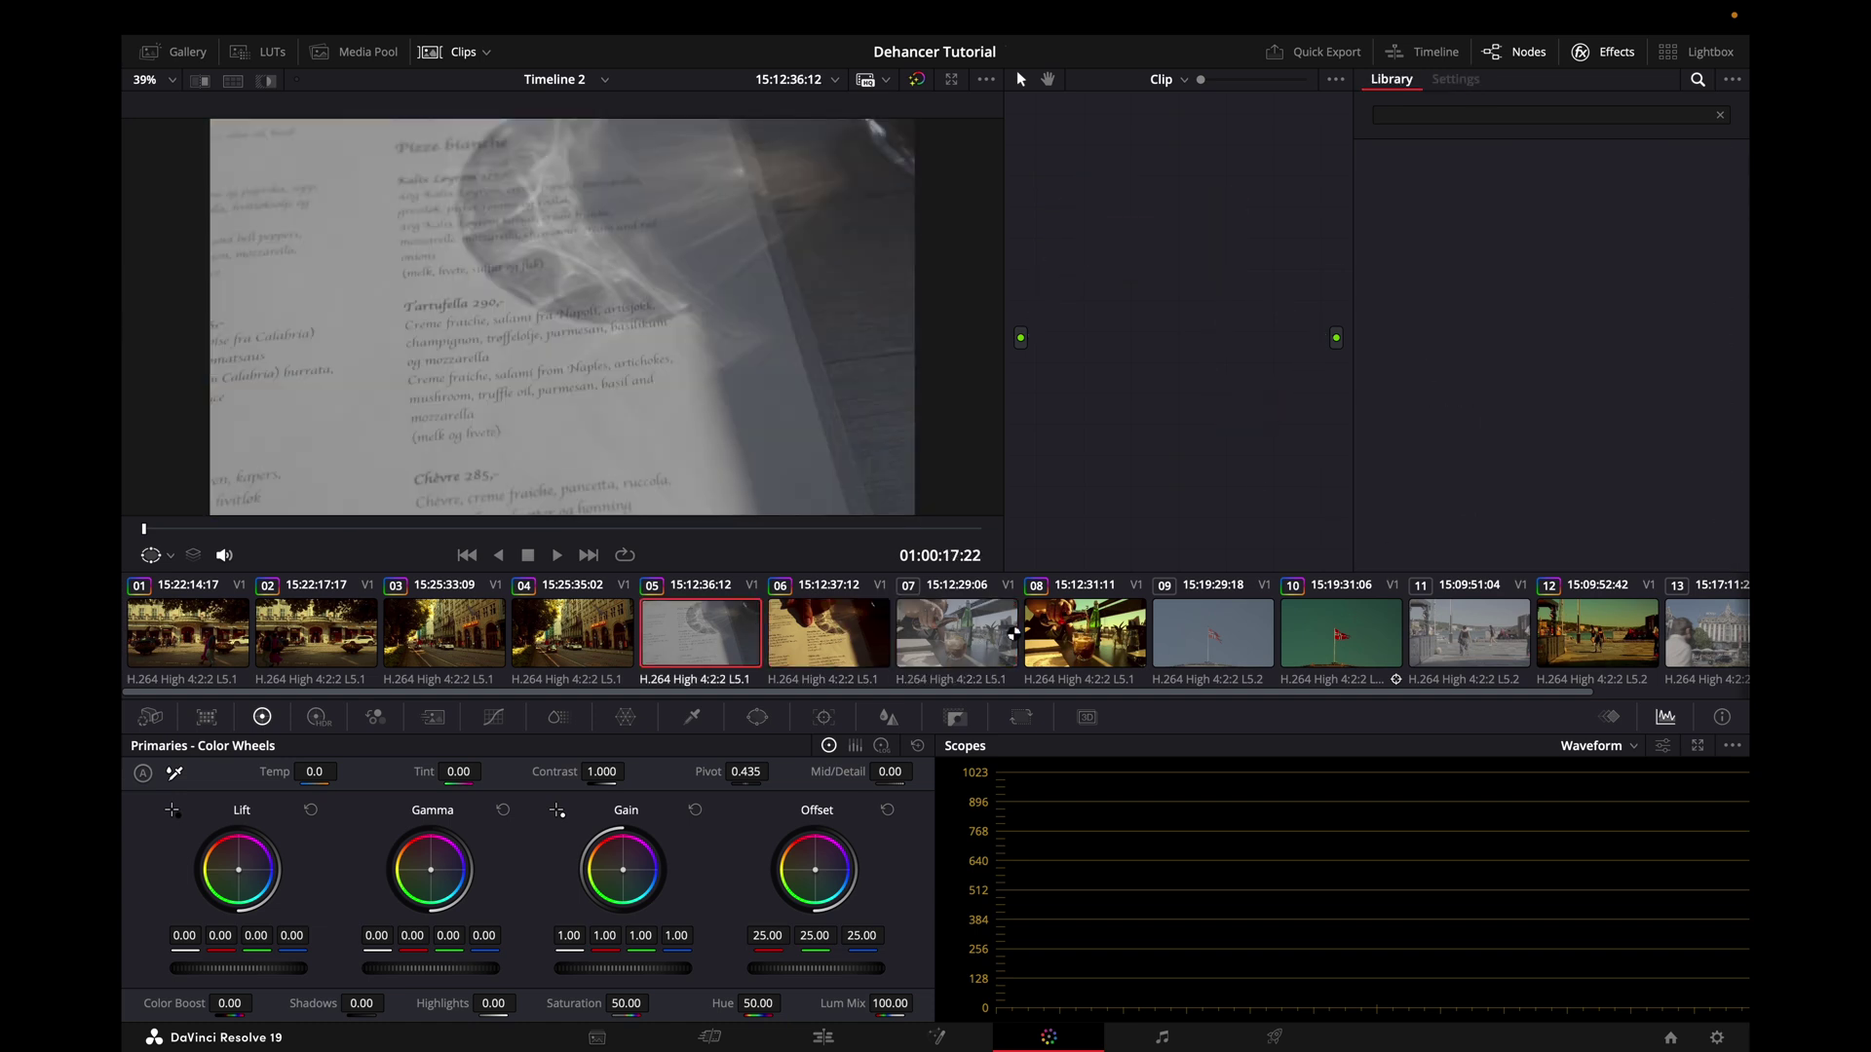
left_click(851, 635)
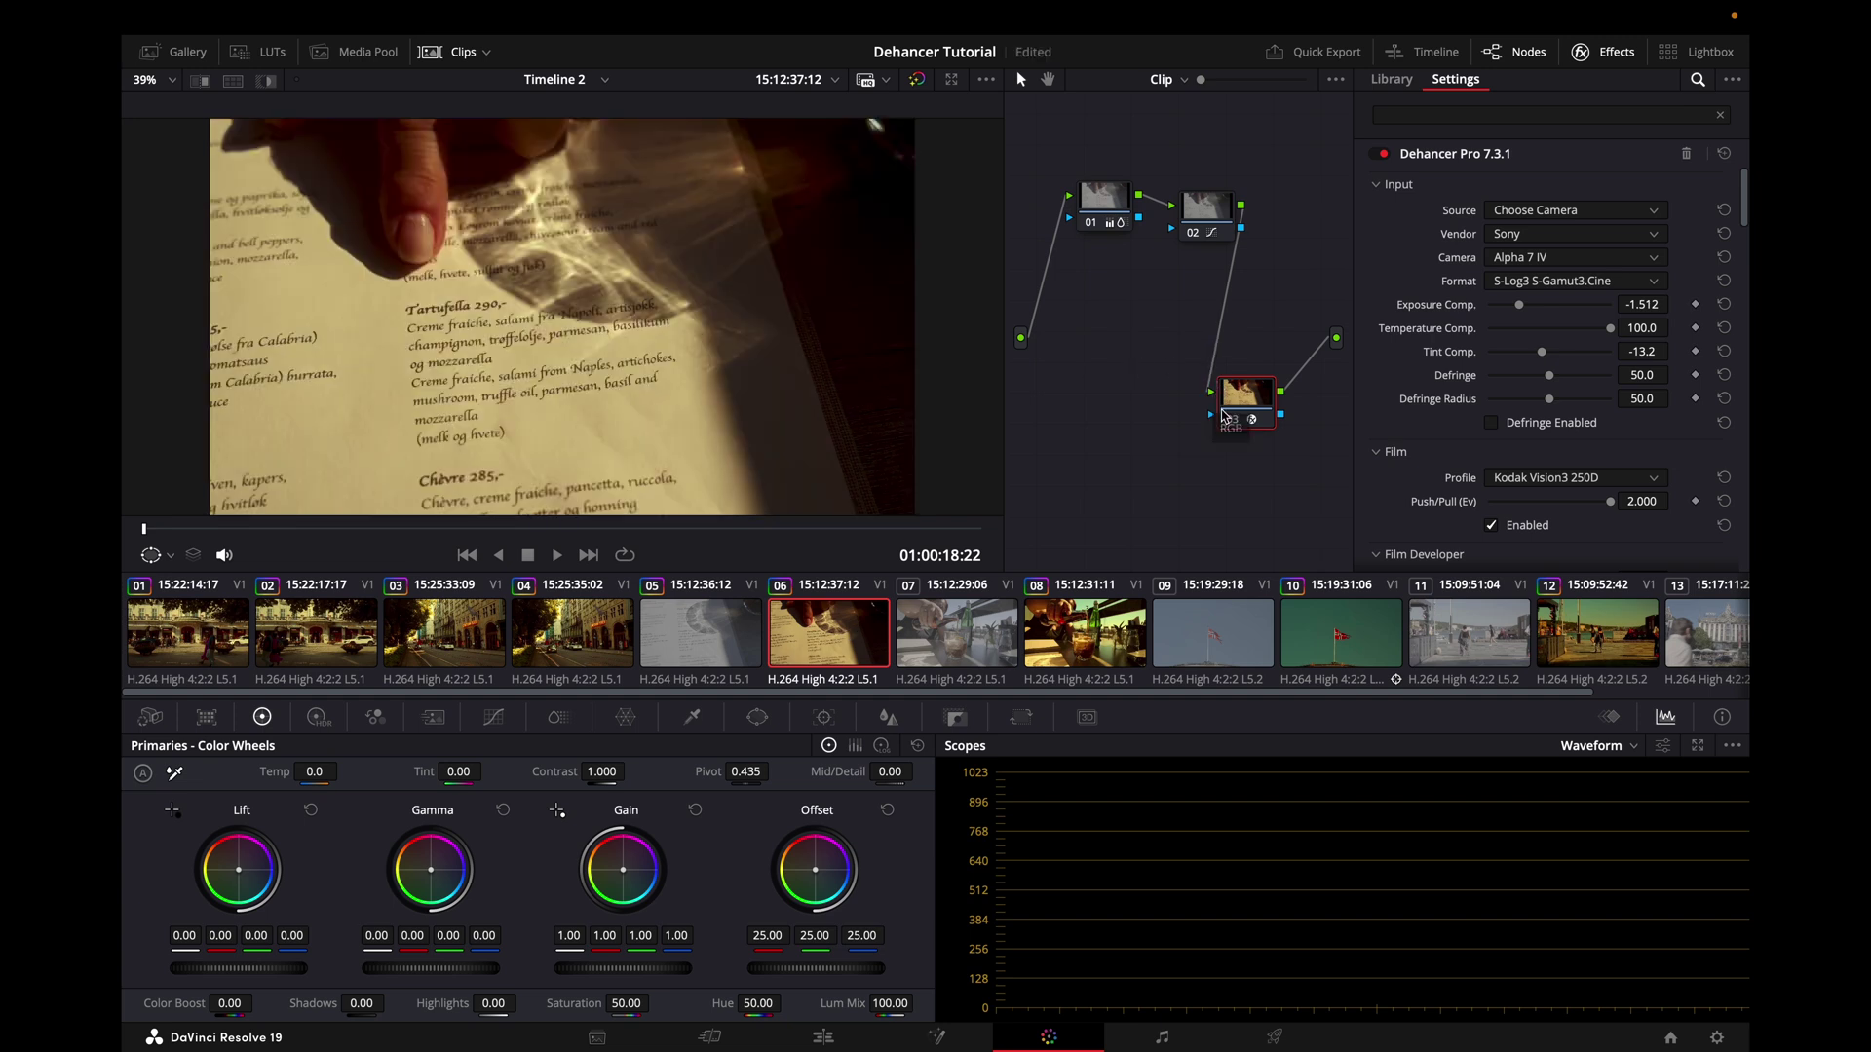
left_click_drag(1206, 206, 1168, 340)
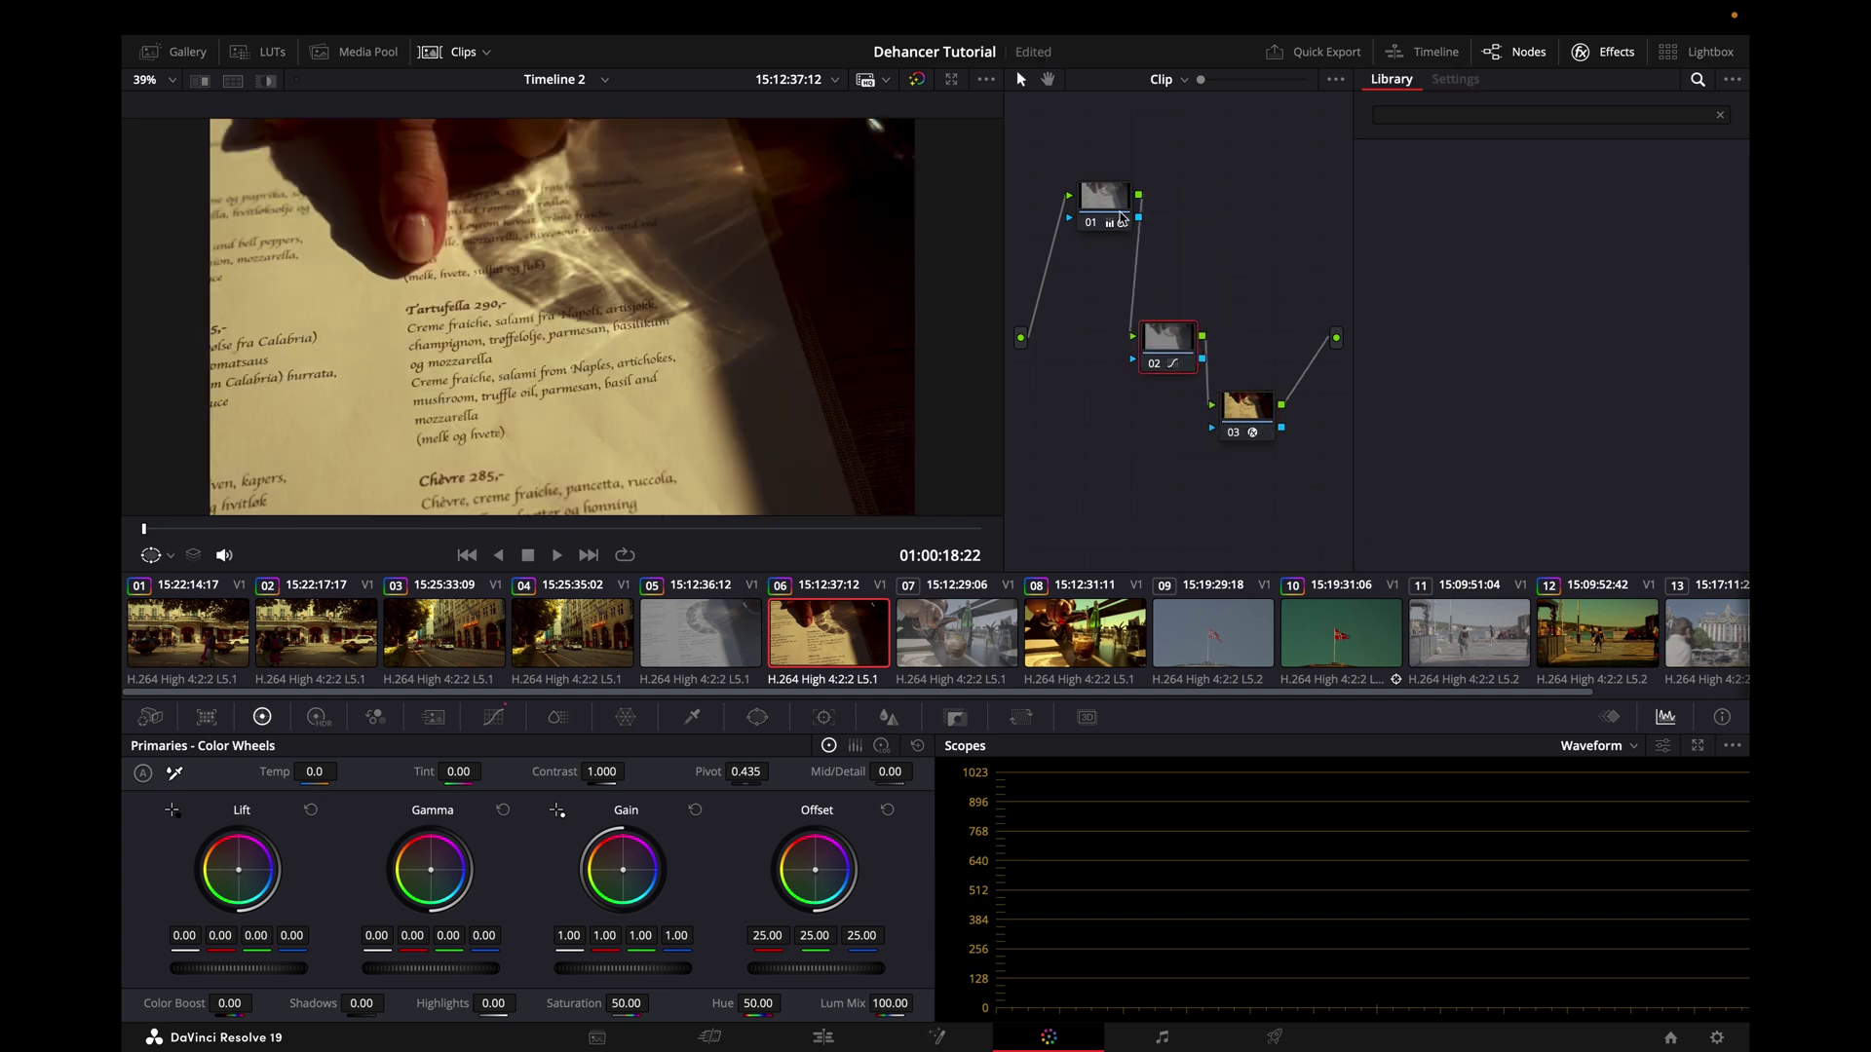
left_click_drag(1125, 229, 1094, 213)
left_click_drag(1168, 332, 1146, 195)
Toggle Dehancer off and on for clip 06's node 03 to compare the look.
left_click(1248, 413)
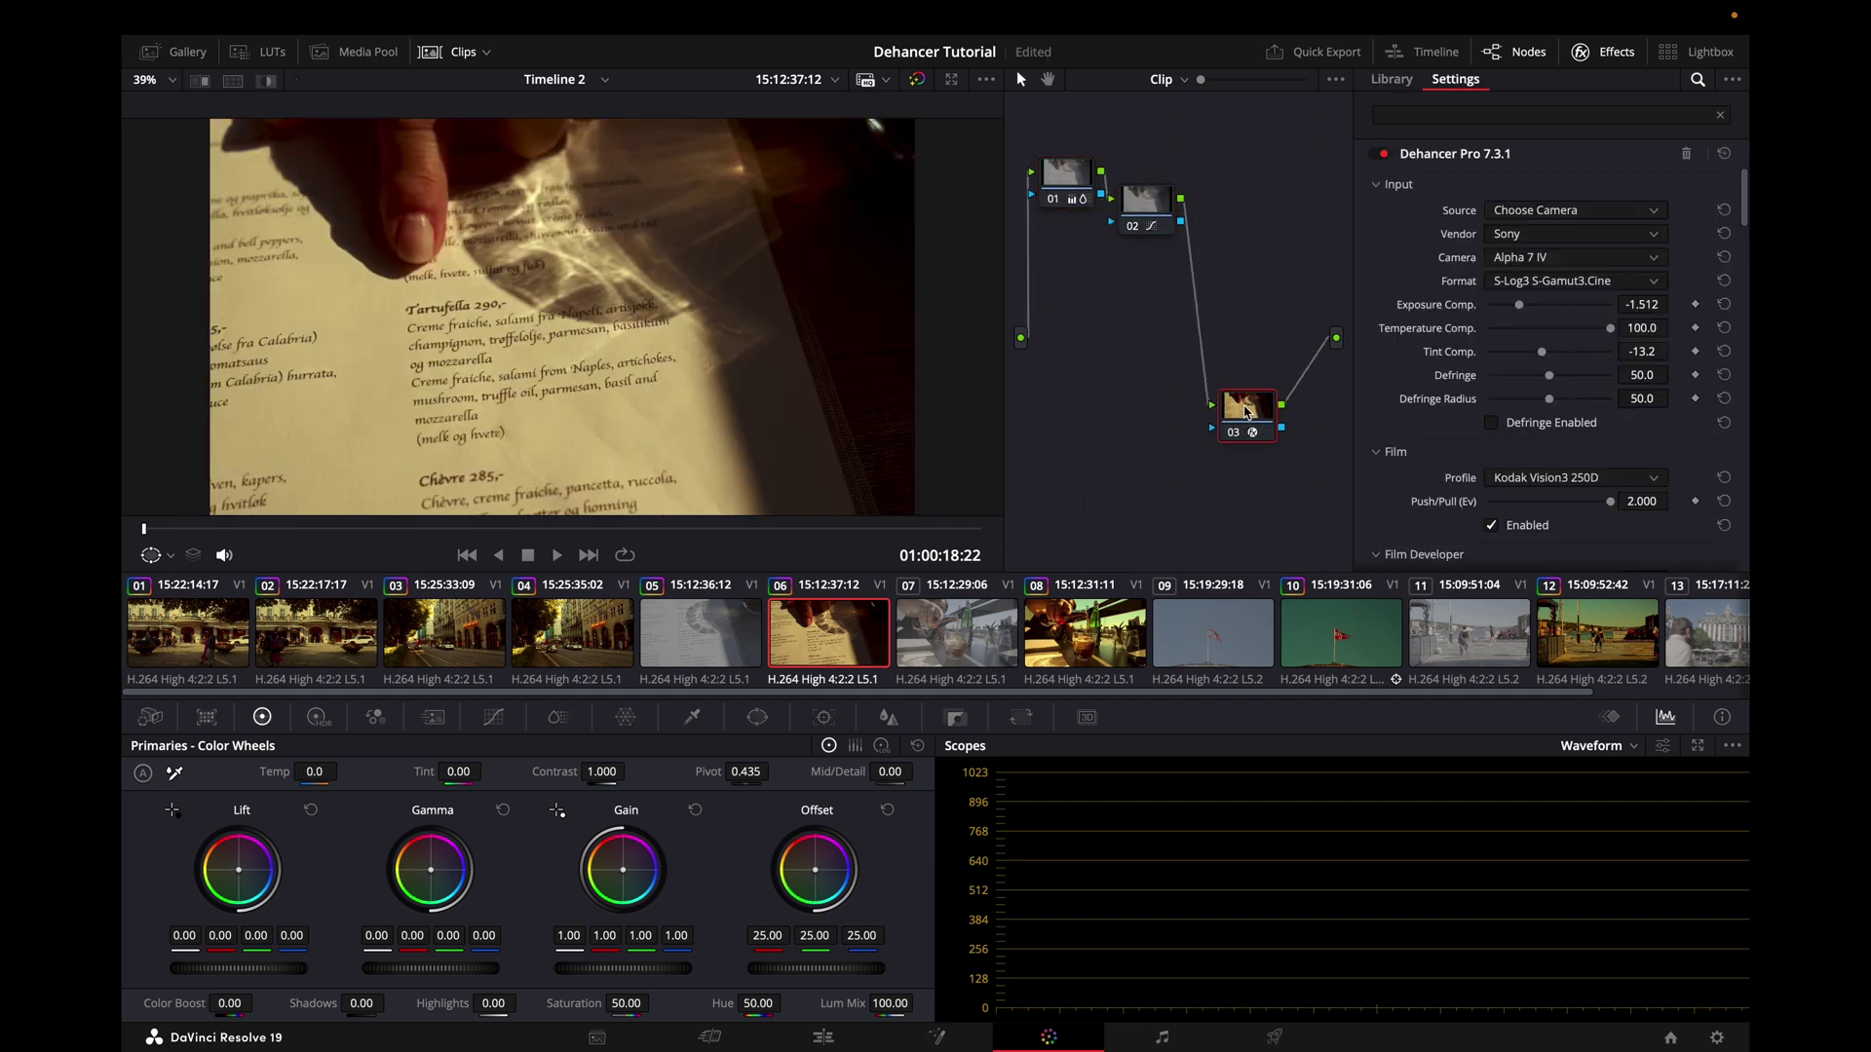
left_click(1380, 156)
left_click(1380, 156)
left_click(1380, 156)
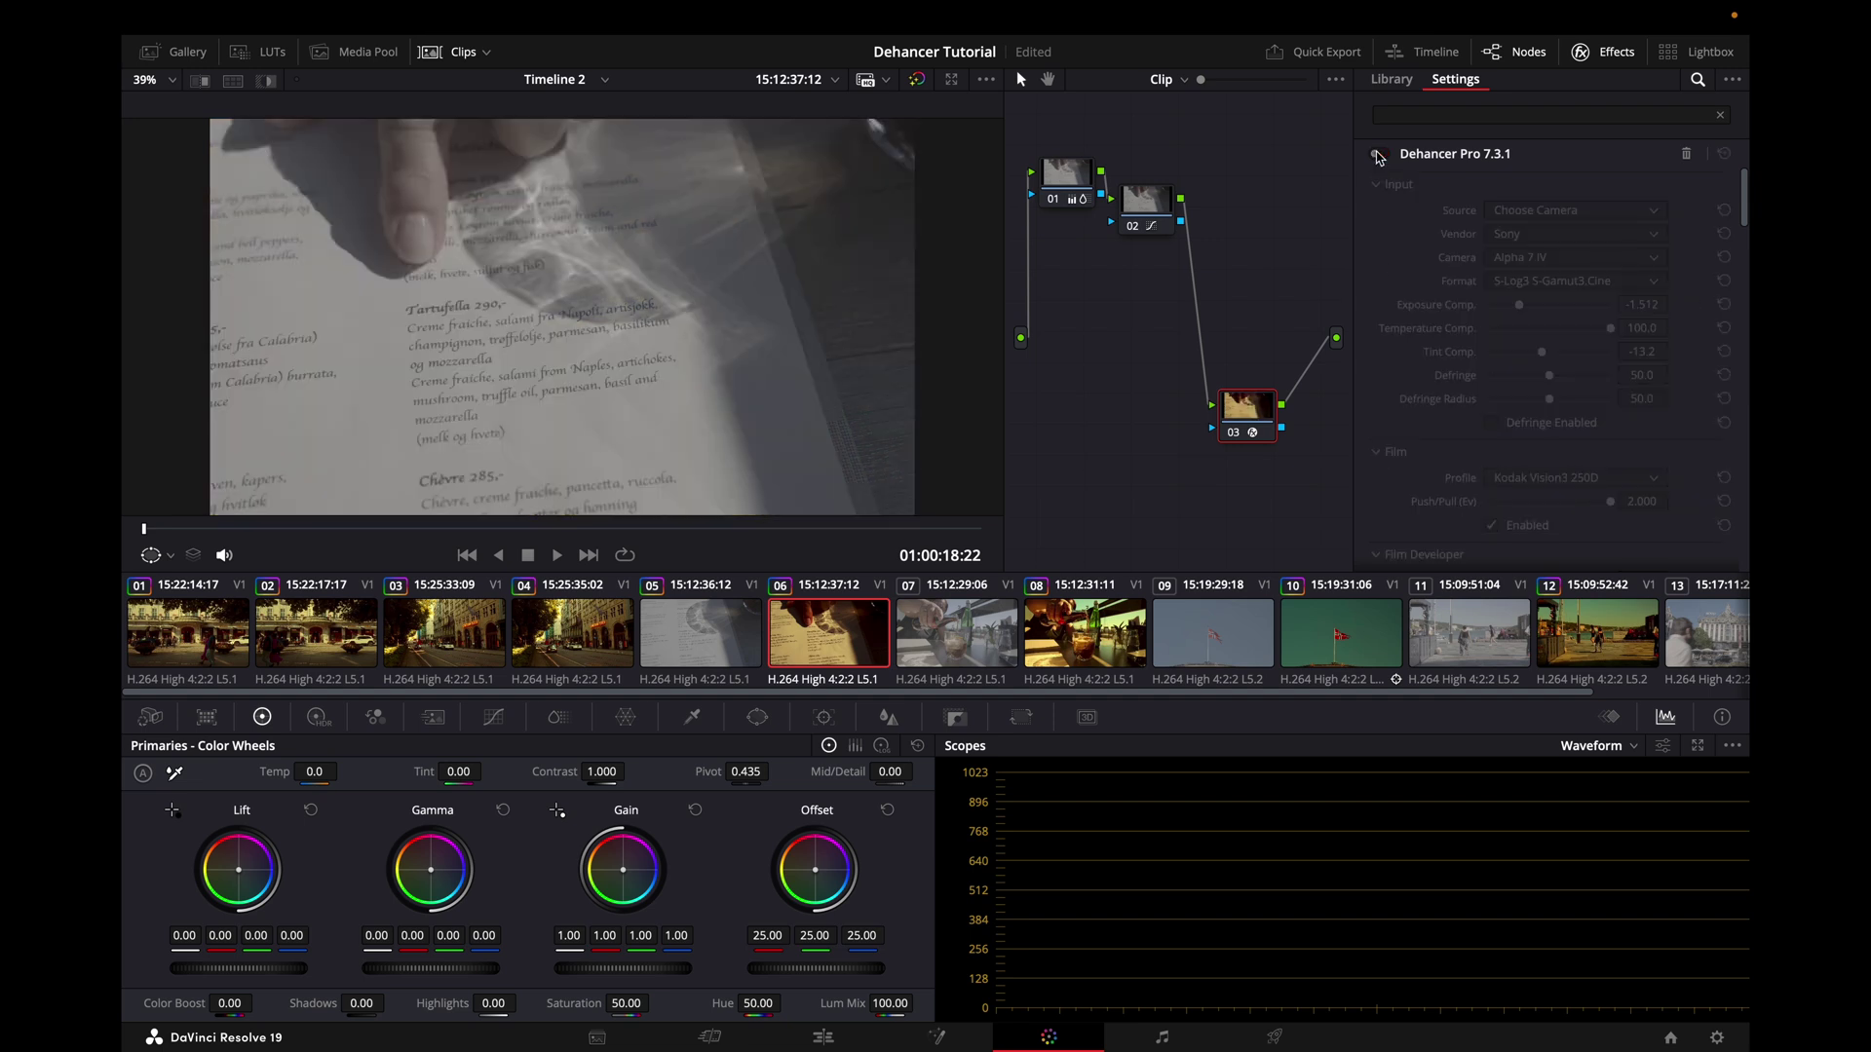
left_click(1381, 156)
Compare clip 08's coke pour shot with and without its Dehancer grade.
left_click(1050, 641)
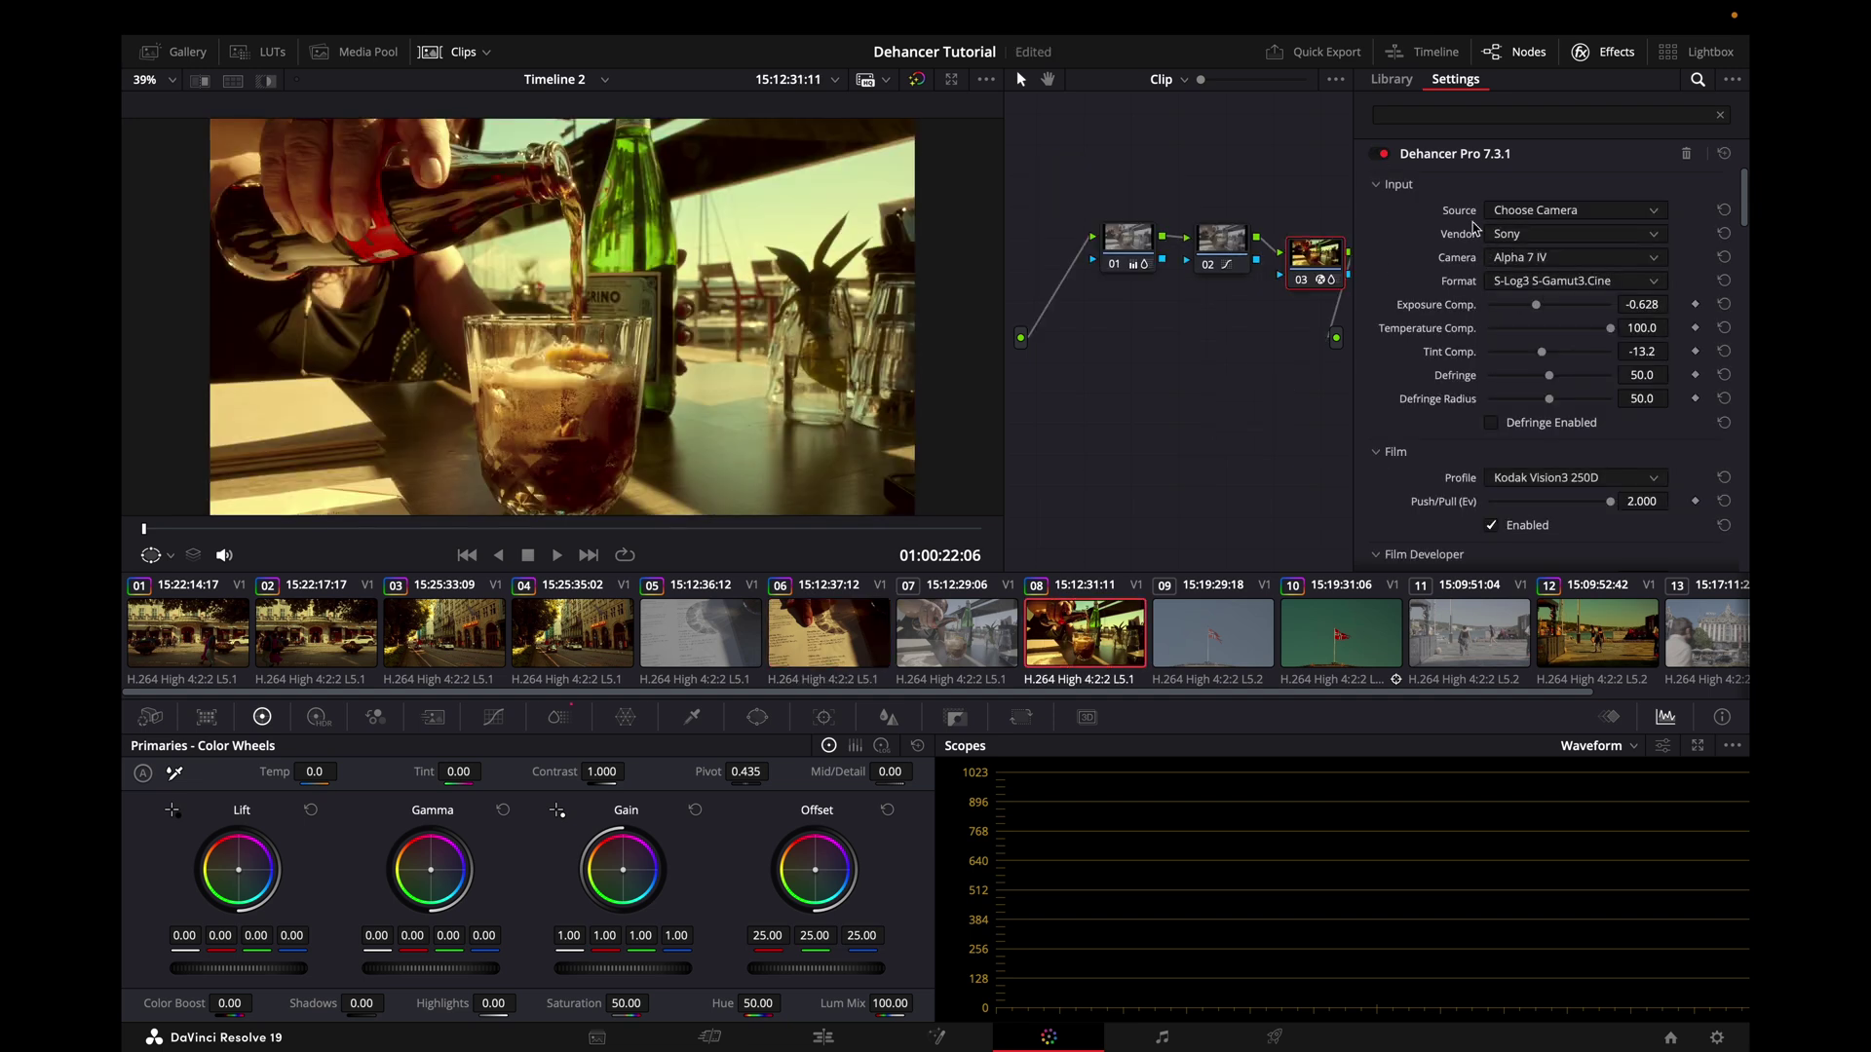
left_click(1383, 154)
left_click(1384, 154)
left_click(1383, 154)
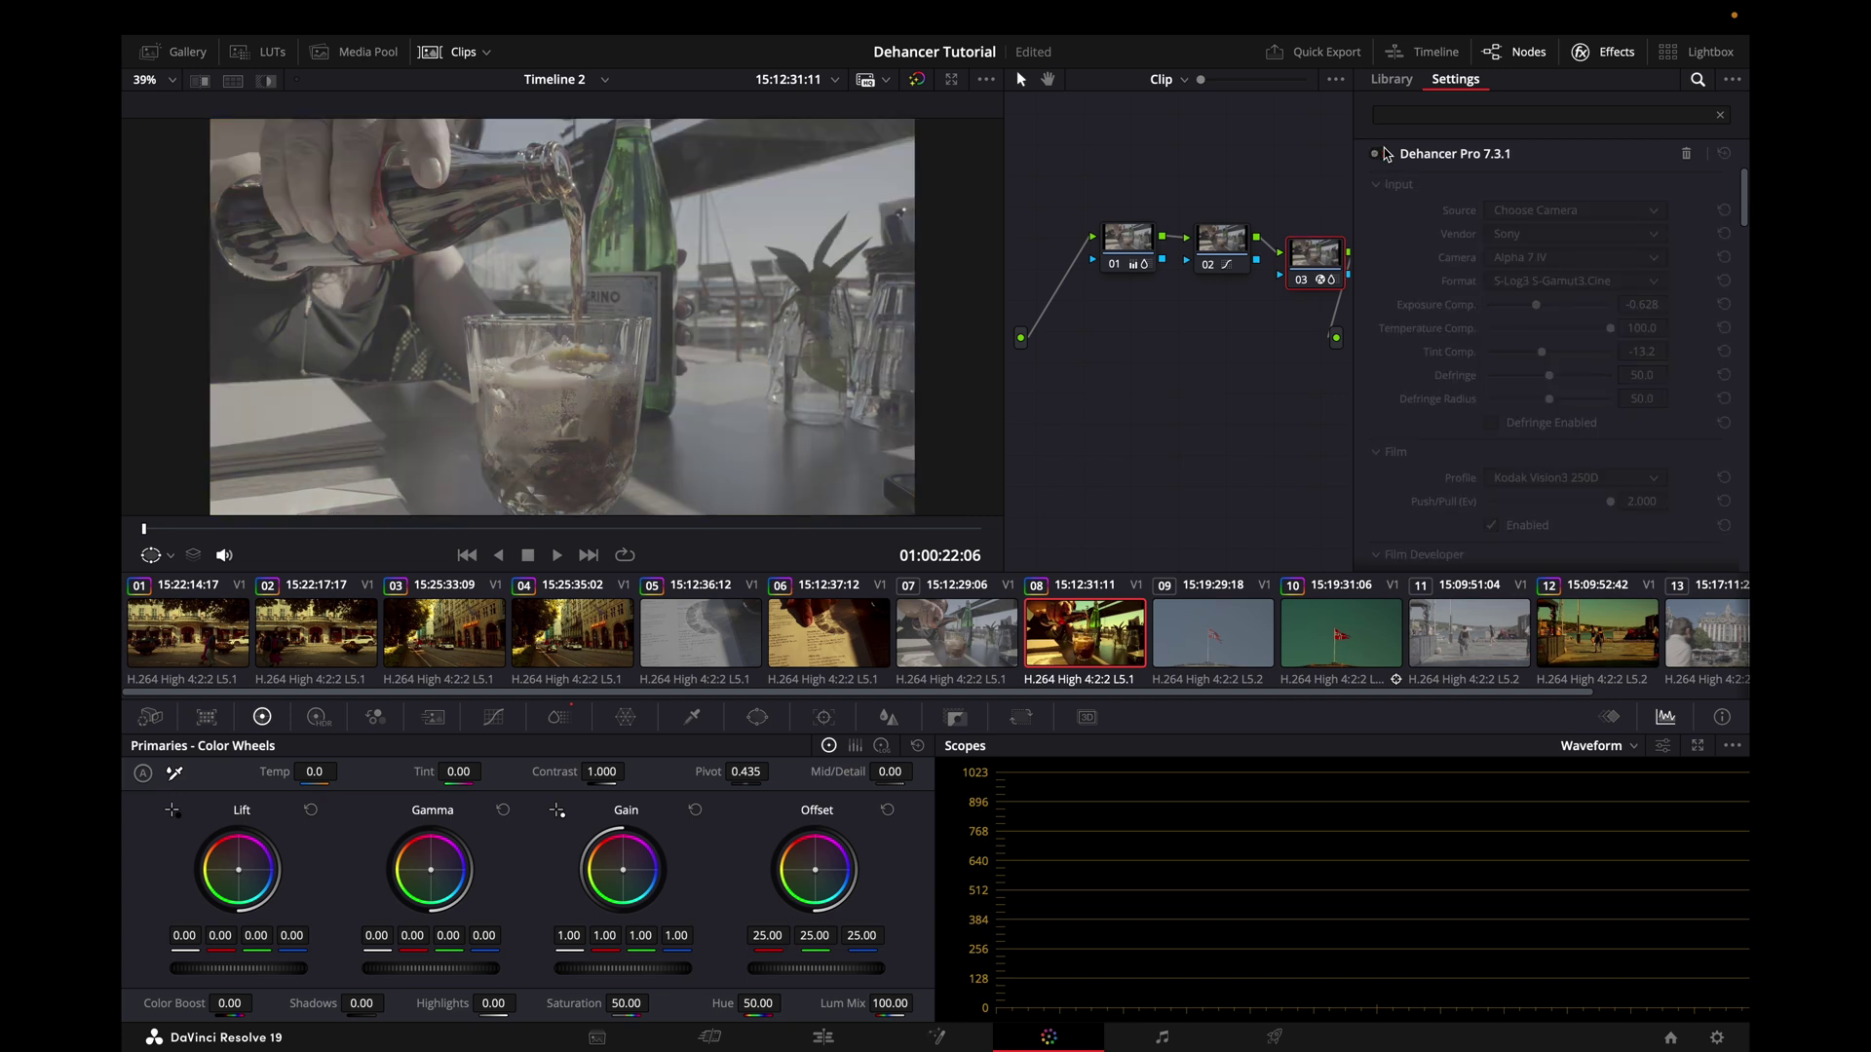
left_click(1384, 154)
Compare clip 10's flag shot with Dehancer off and on, then bring up clip 12.
left_click(1374, 635)
left_click(1383, 154)
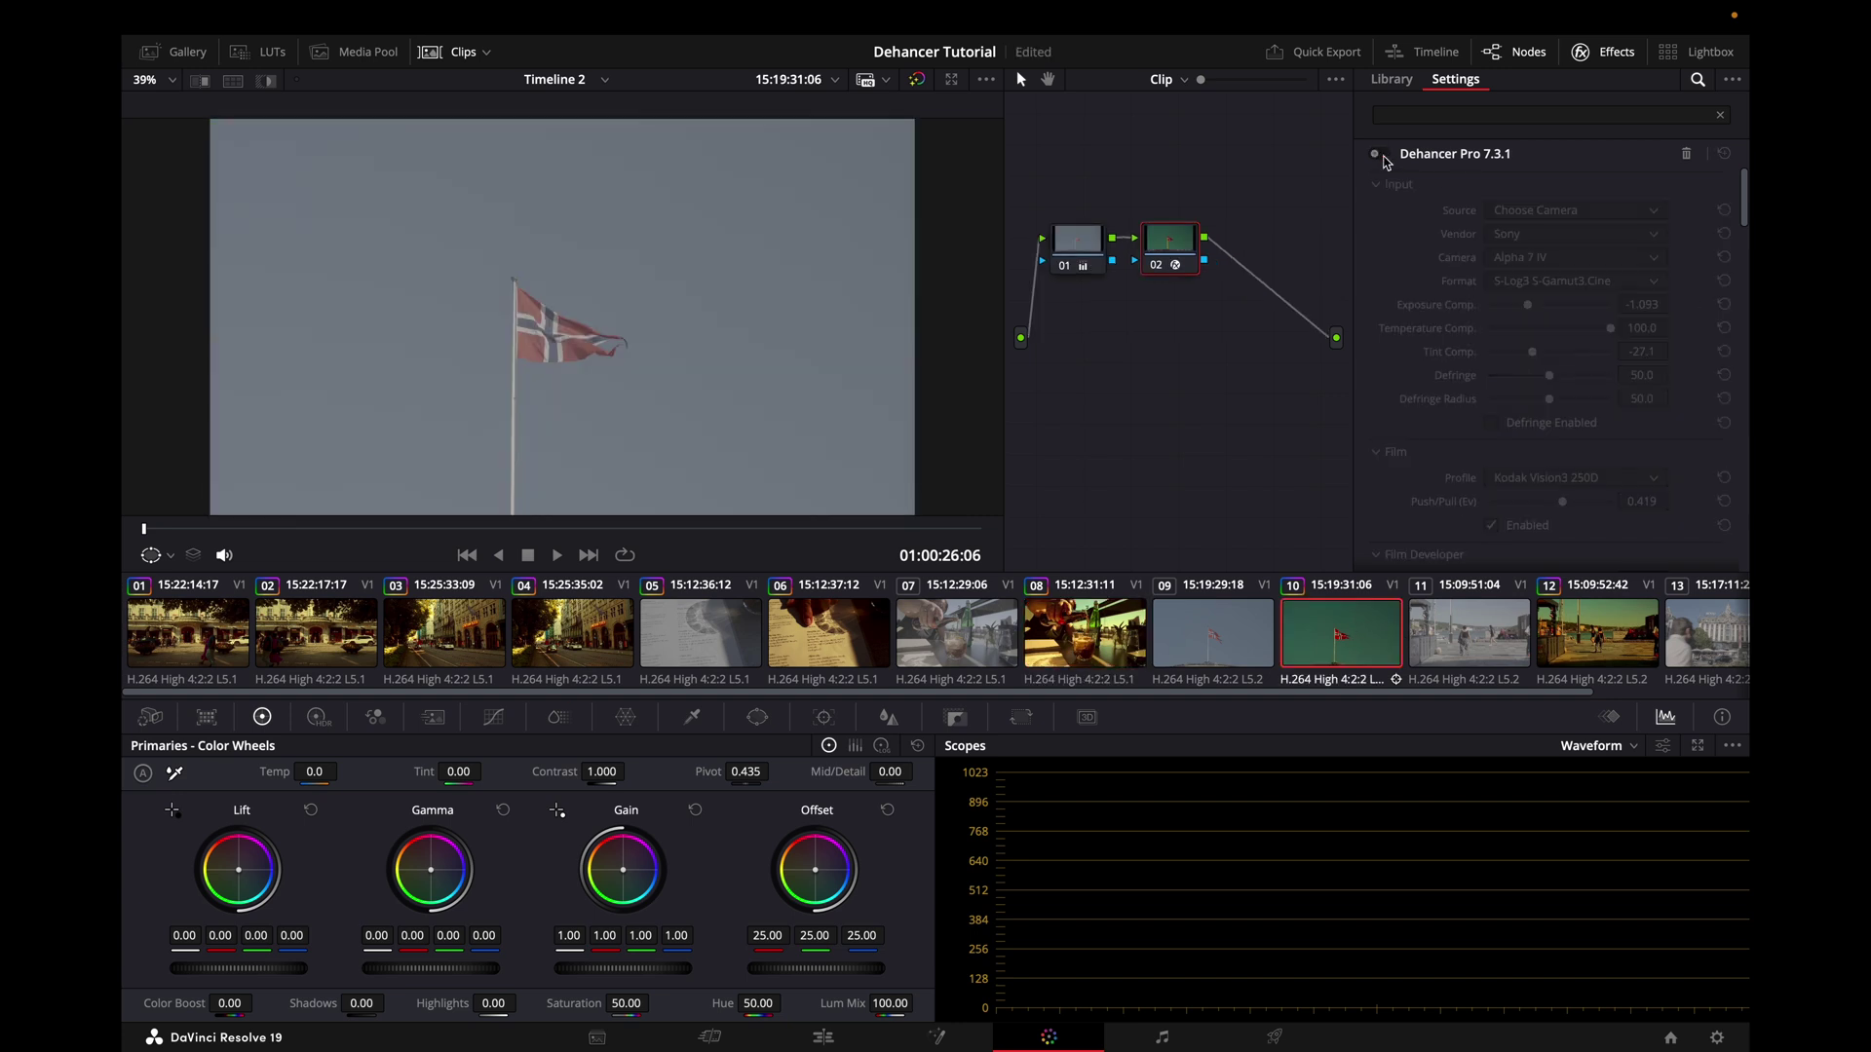
left_click(1384, 154)
left_click(1383, 154)
left_click(1384, 154)
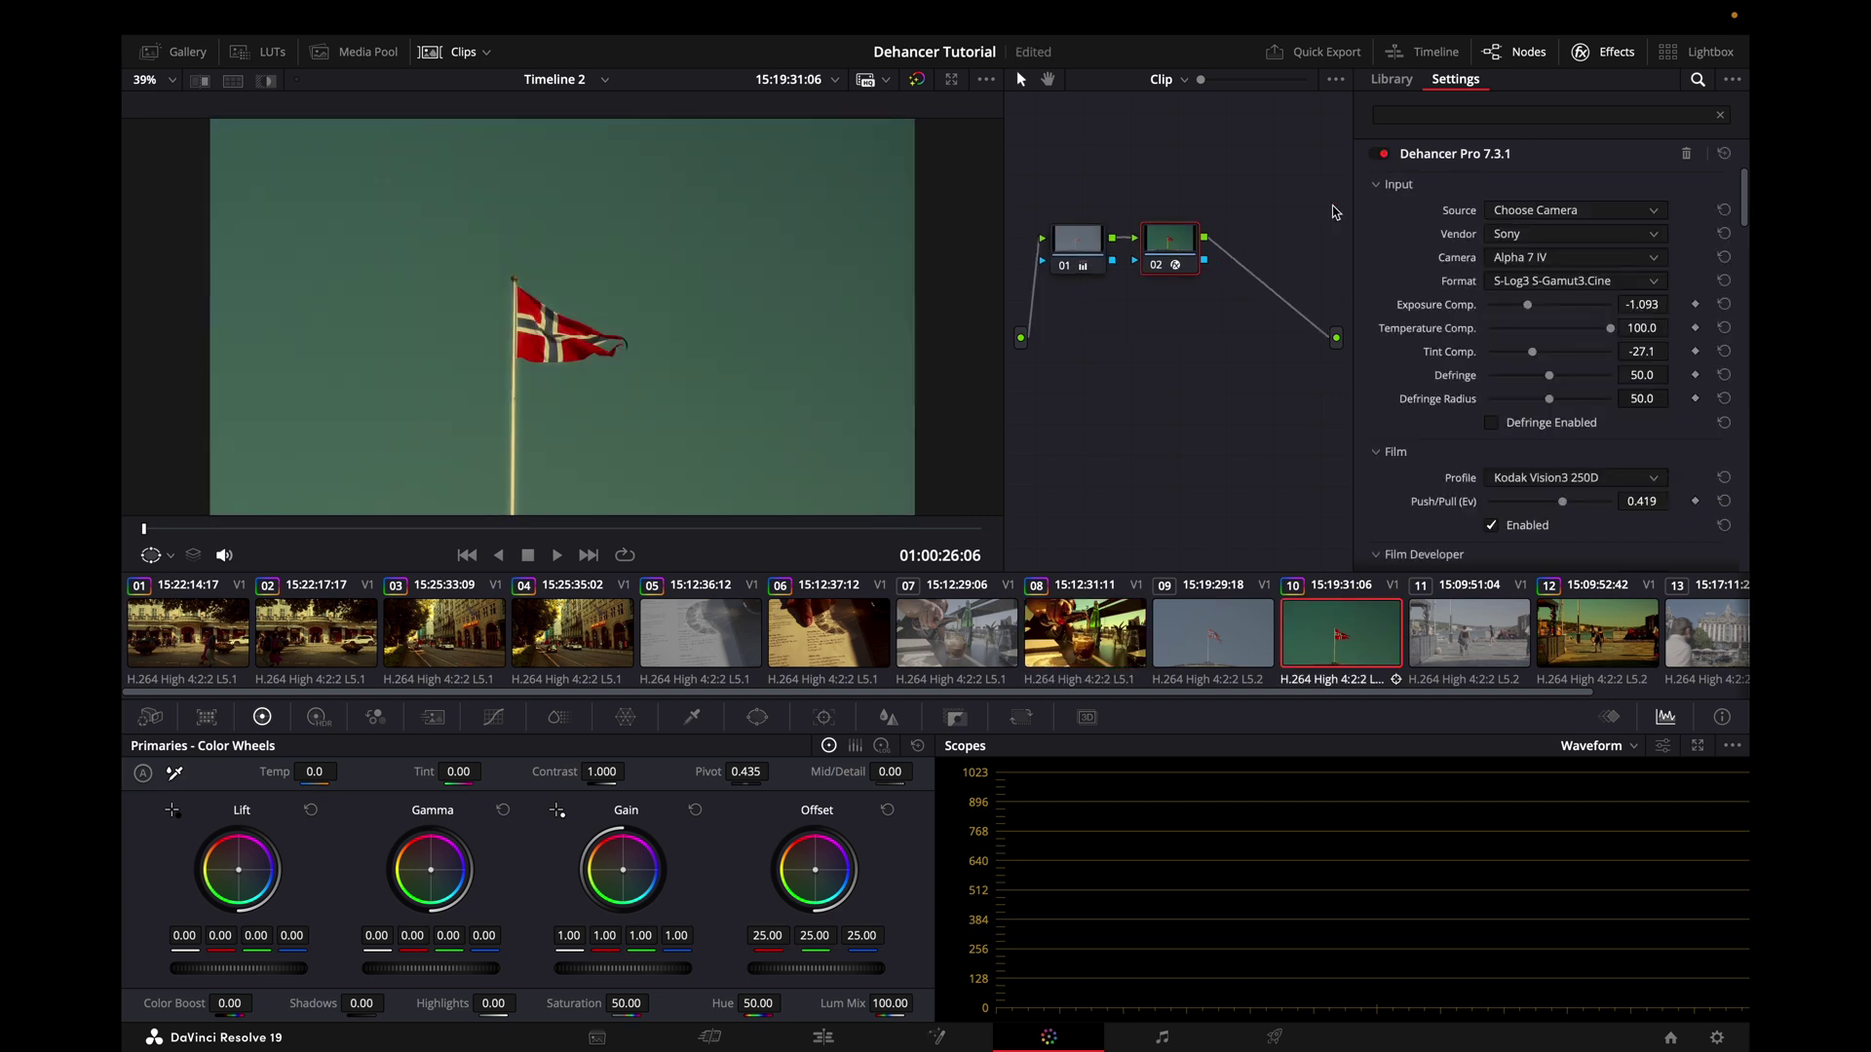
scroll(1263, 651, "right", 3)
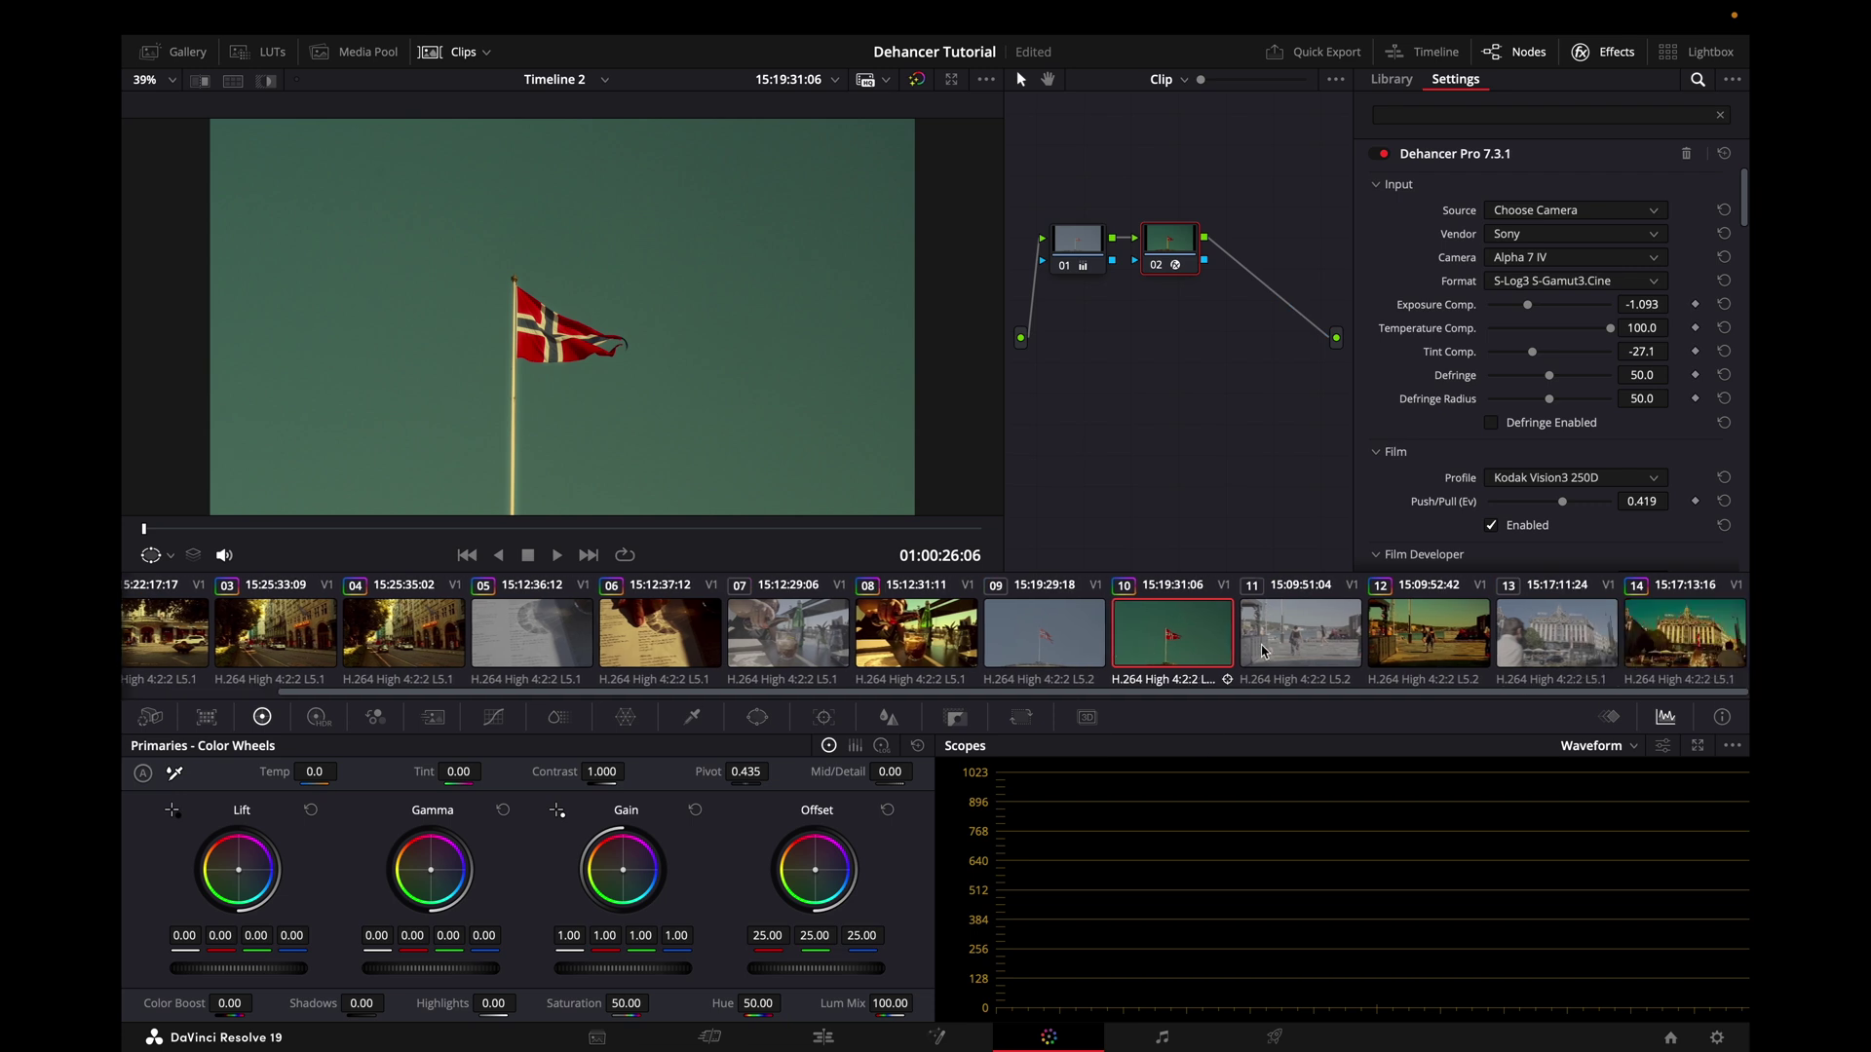
left_click(1458, 667)
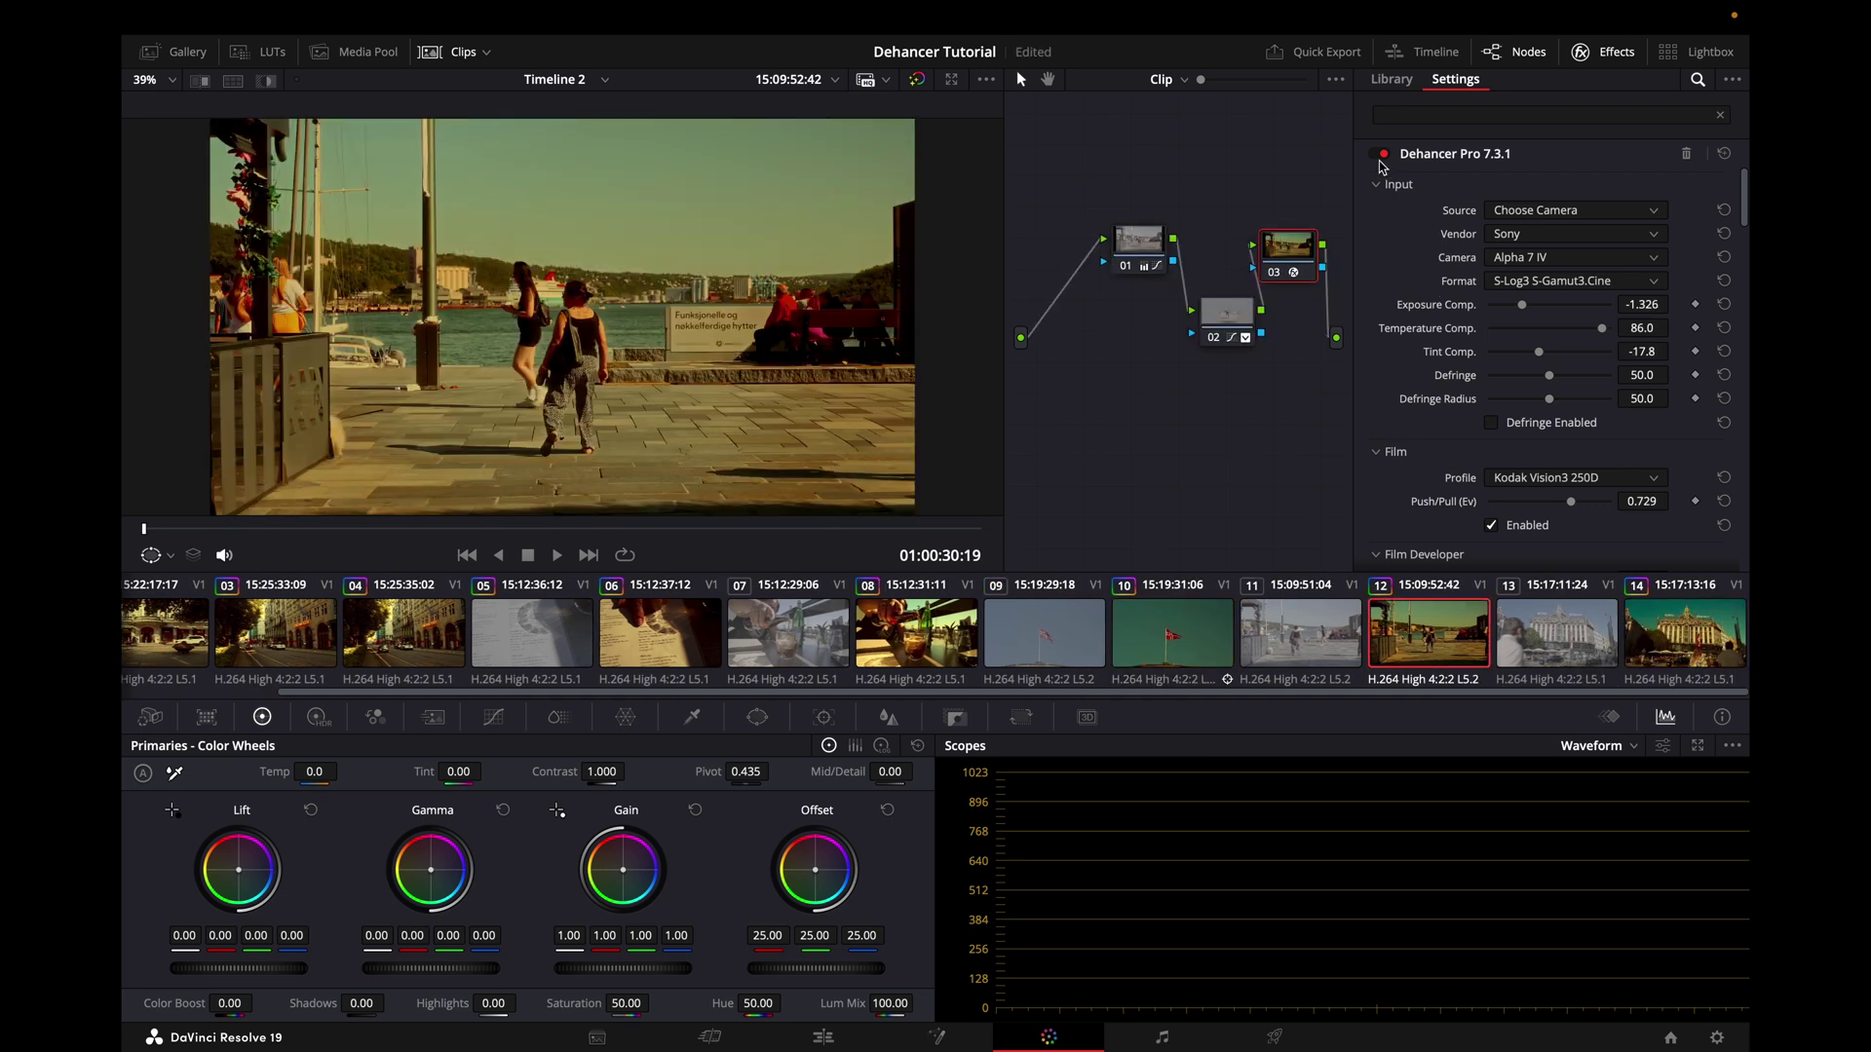
Toggle clip 12's Dehancer grade for comparison and reposition nodes 01, 02 and 03 in its tree.
left_click(1383, 156)
left_click(1383, 156)
left_click_drag(1132, 263, 1108, 228)
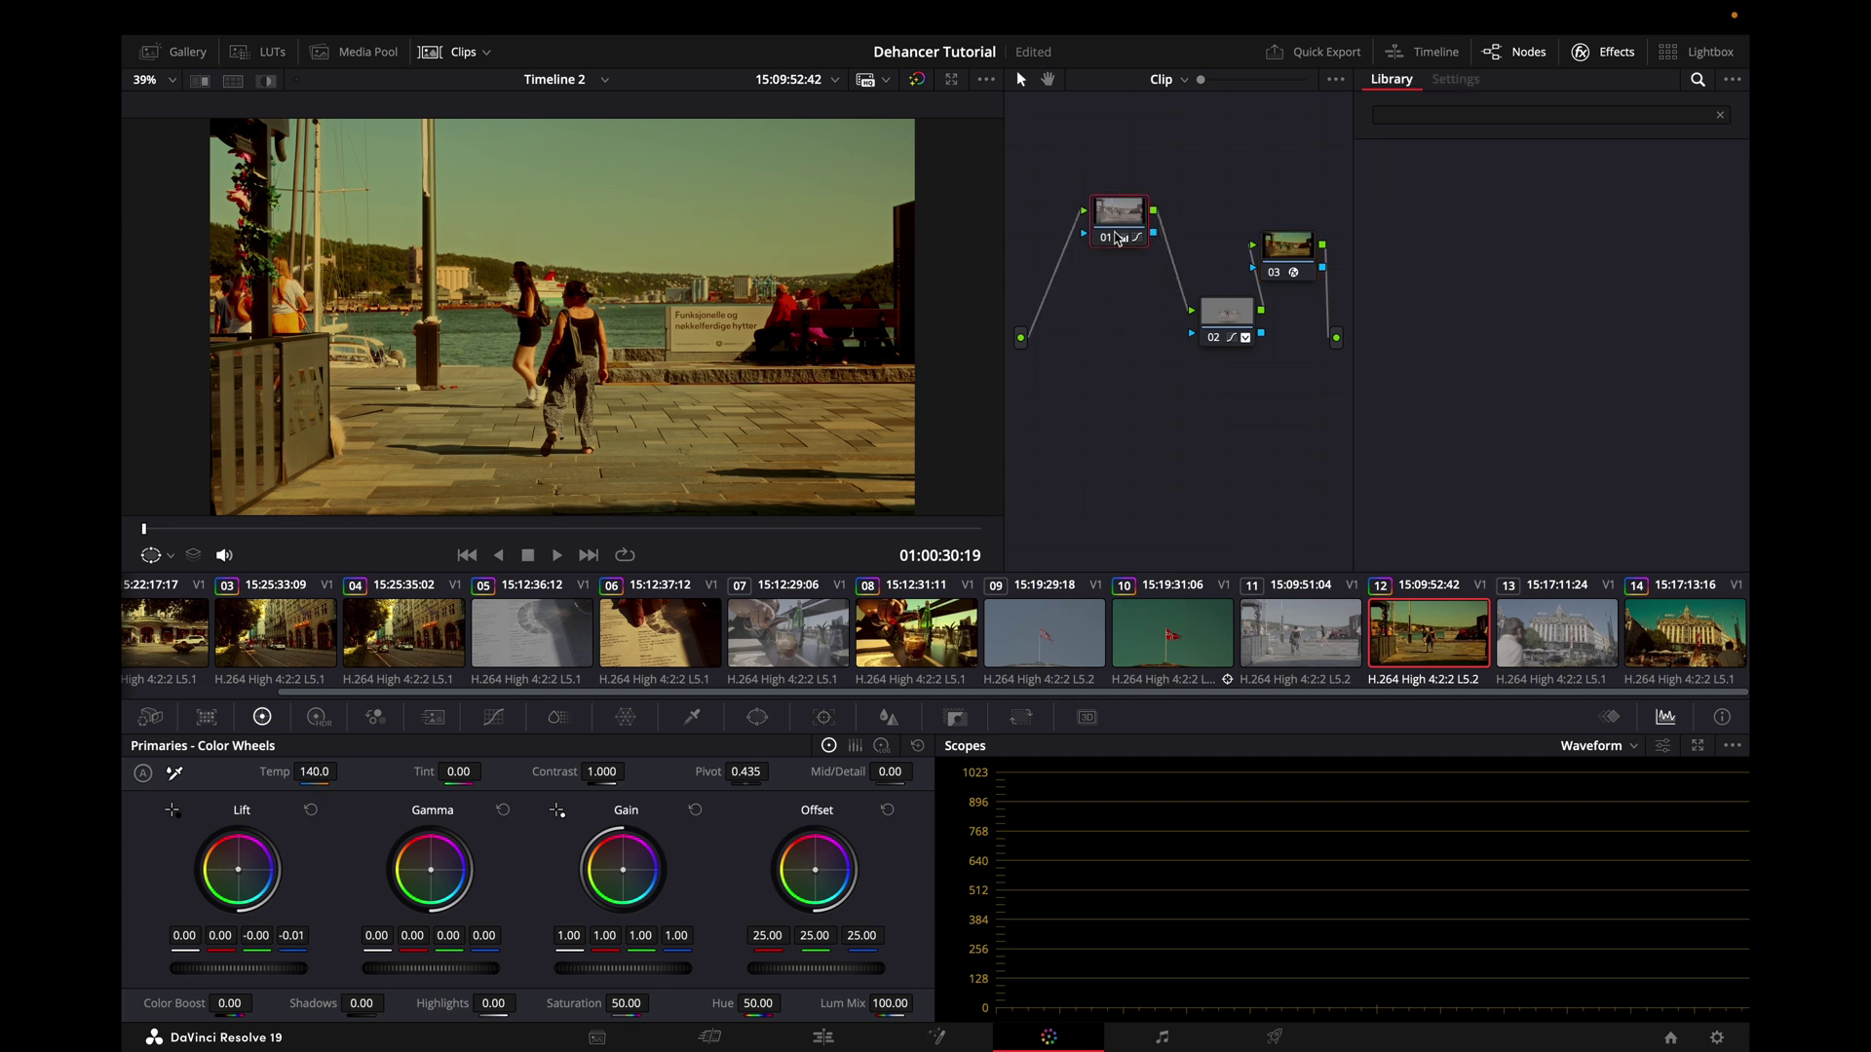
left_click_drag(1237, 318, 1172, 313)
left_click_drag(1284, 276, 1270, 357)
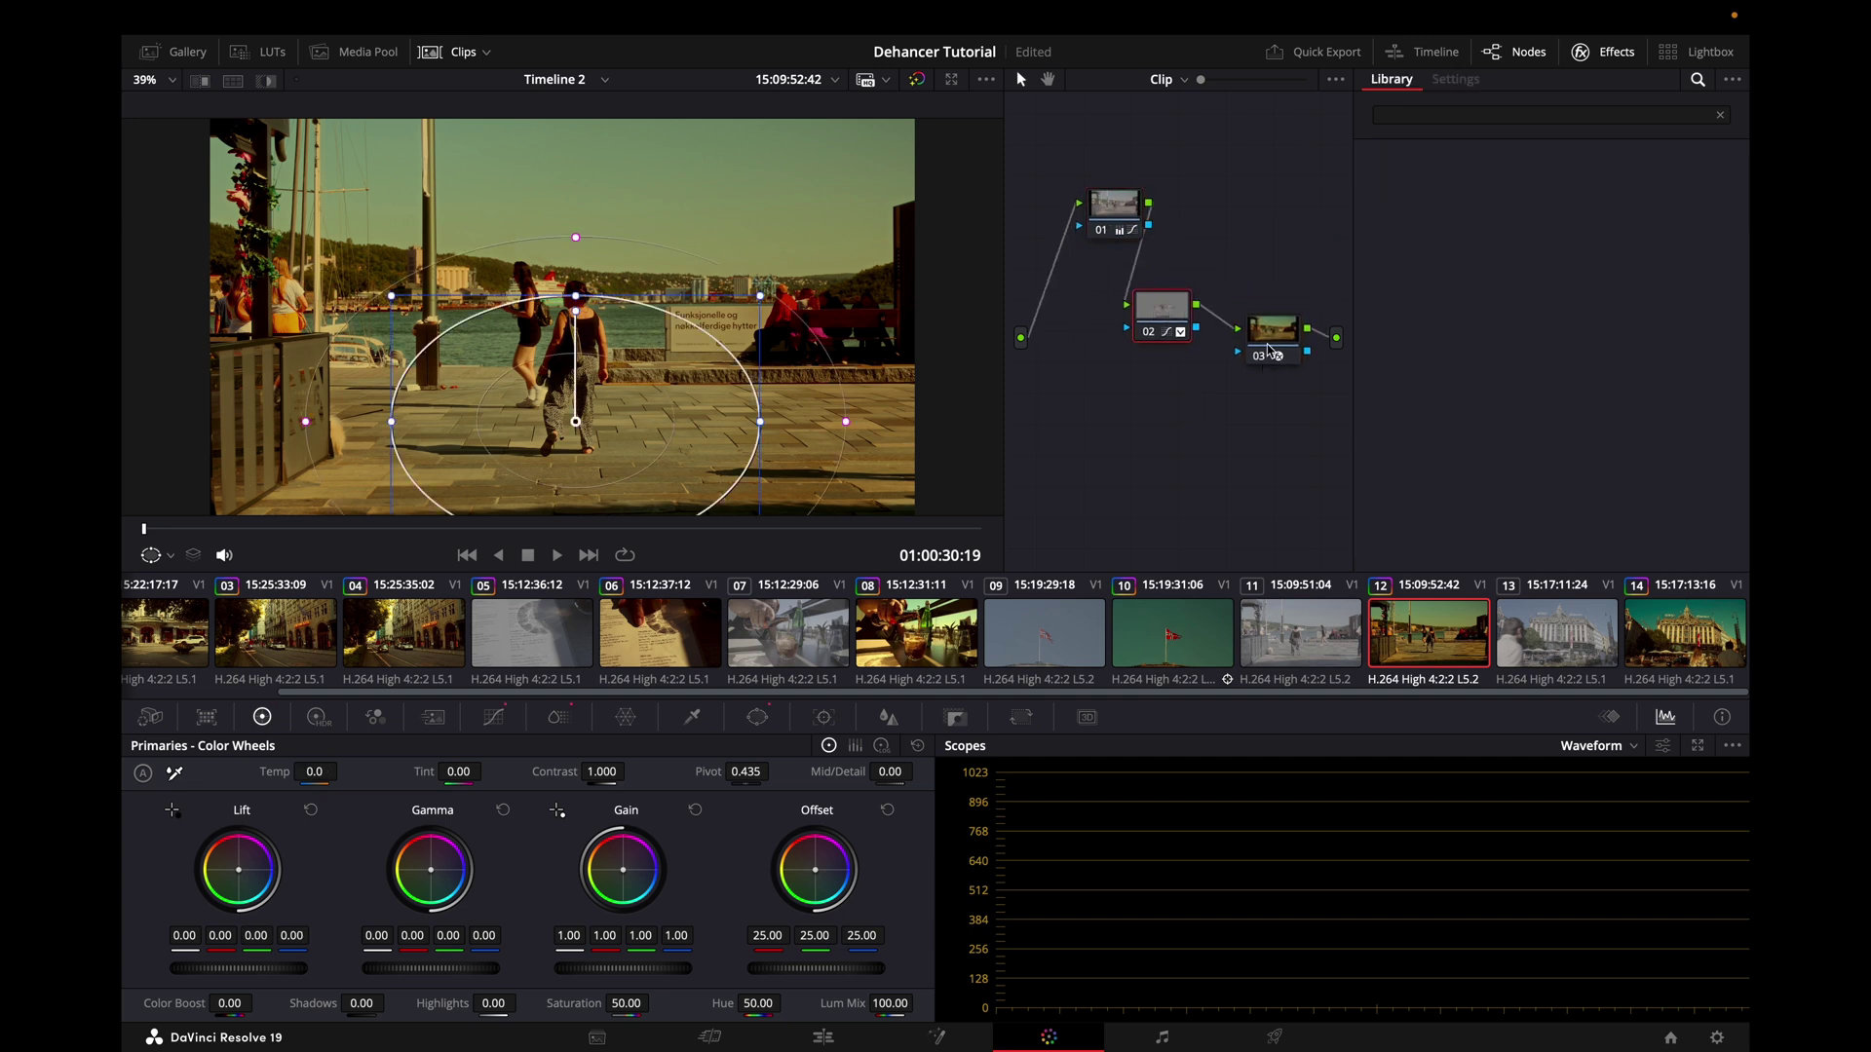
Compare clip 14's building shot with and without Dehancer, then return to clip 06.
left_click(1660, 641)
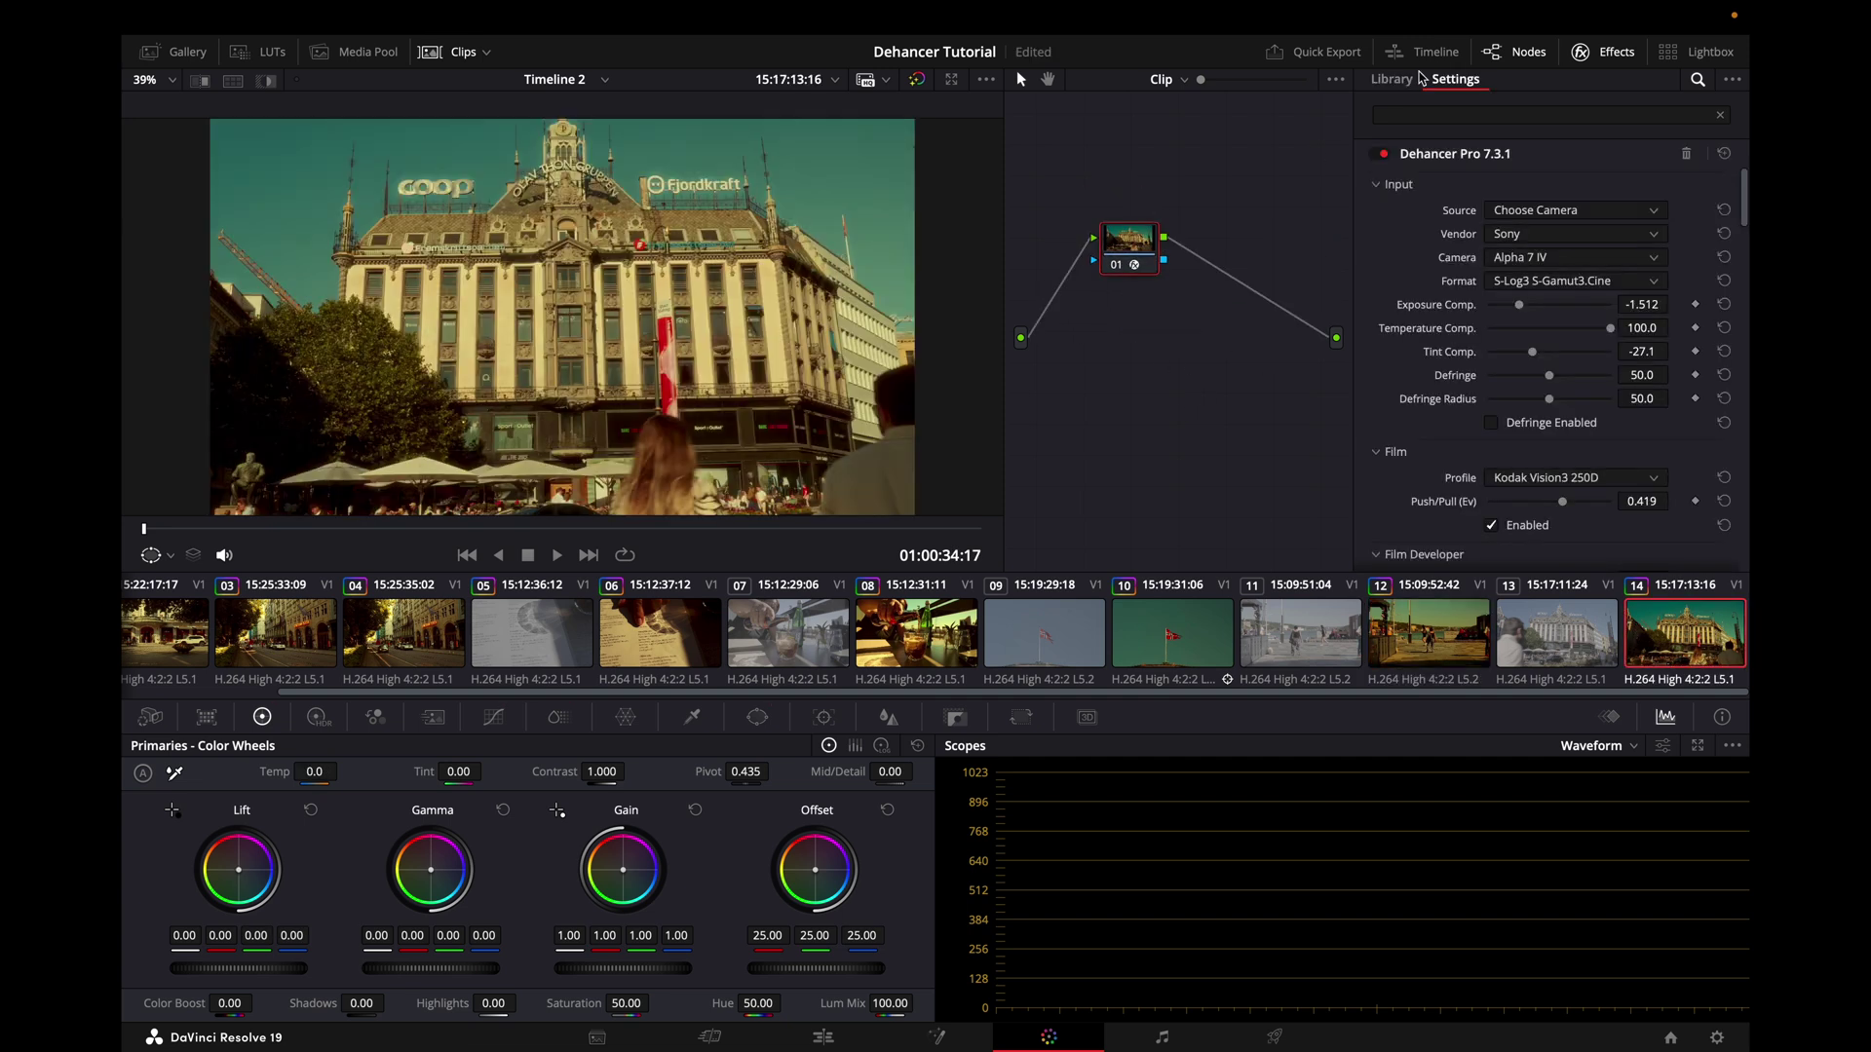
left_click(1380, 154)
left_click(1379, 154)
left_click(1380, 154)
left_click(1380, 154)
left_click(1380, 154)
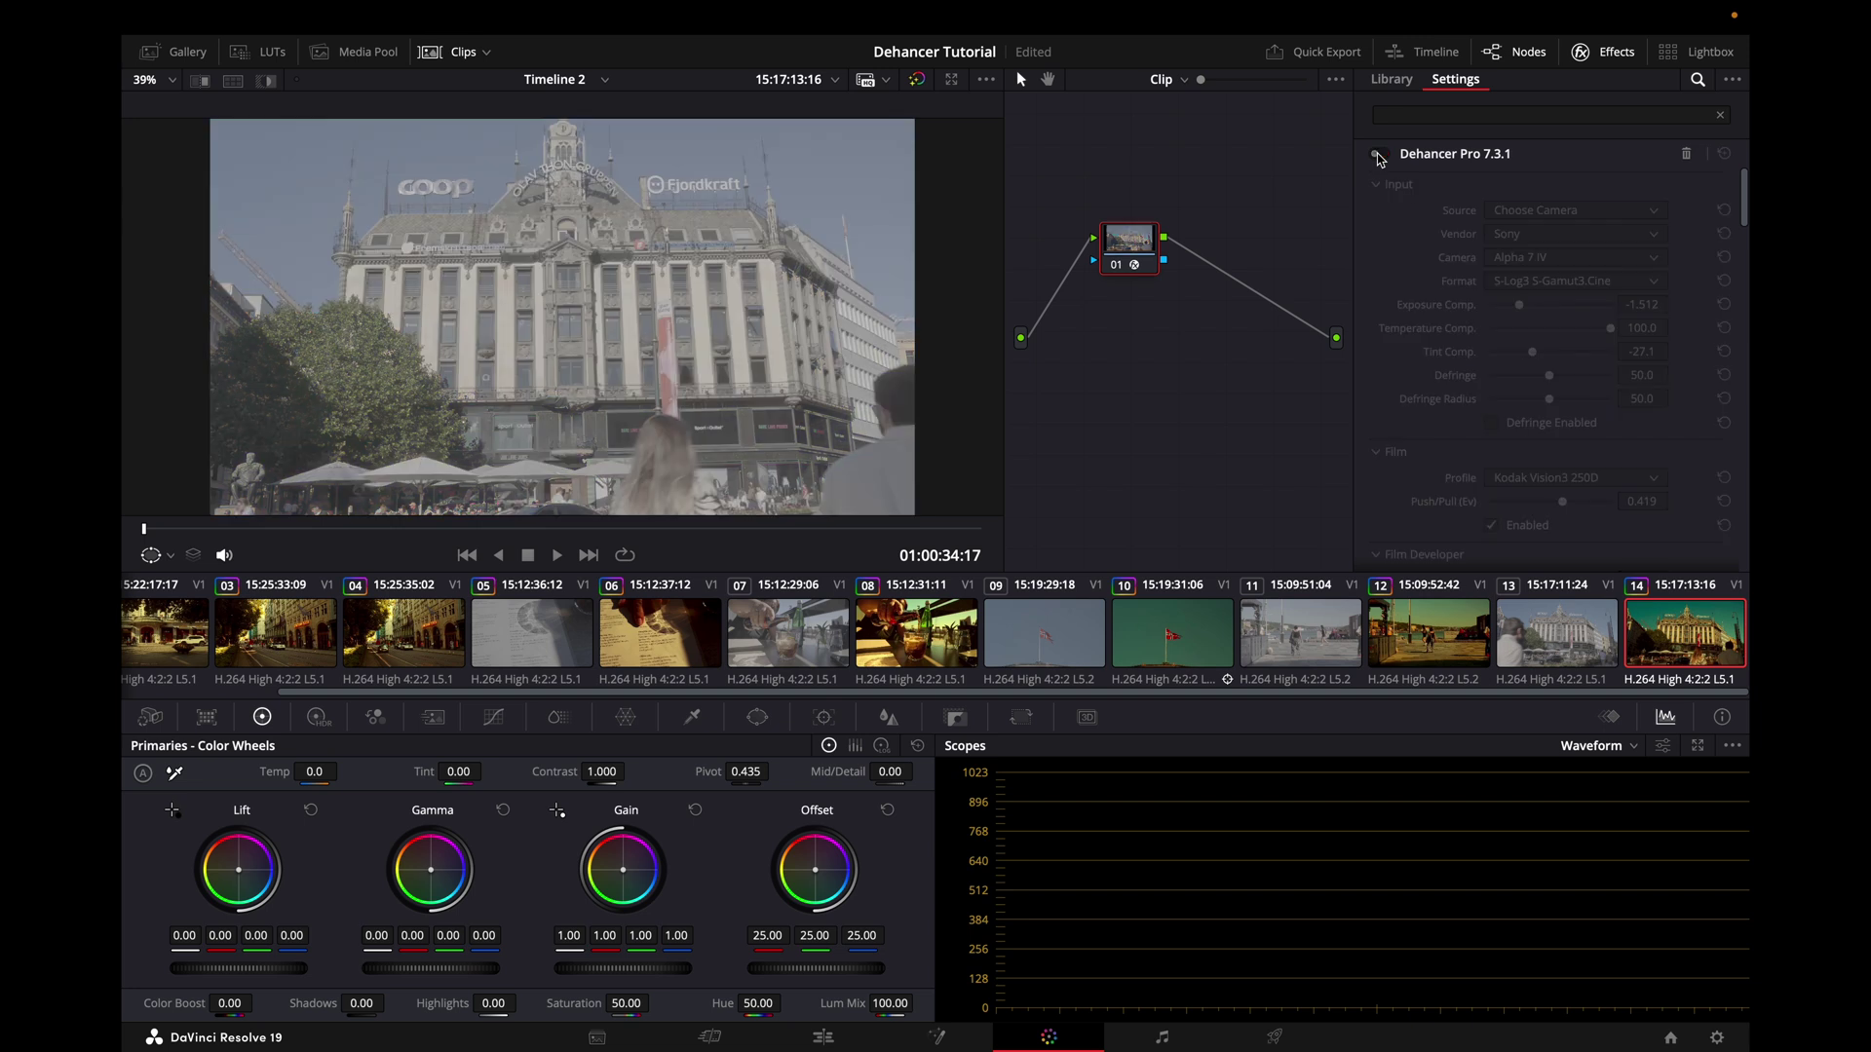
left_click(1380, 154)
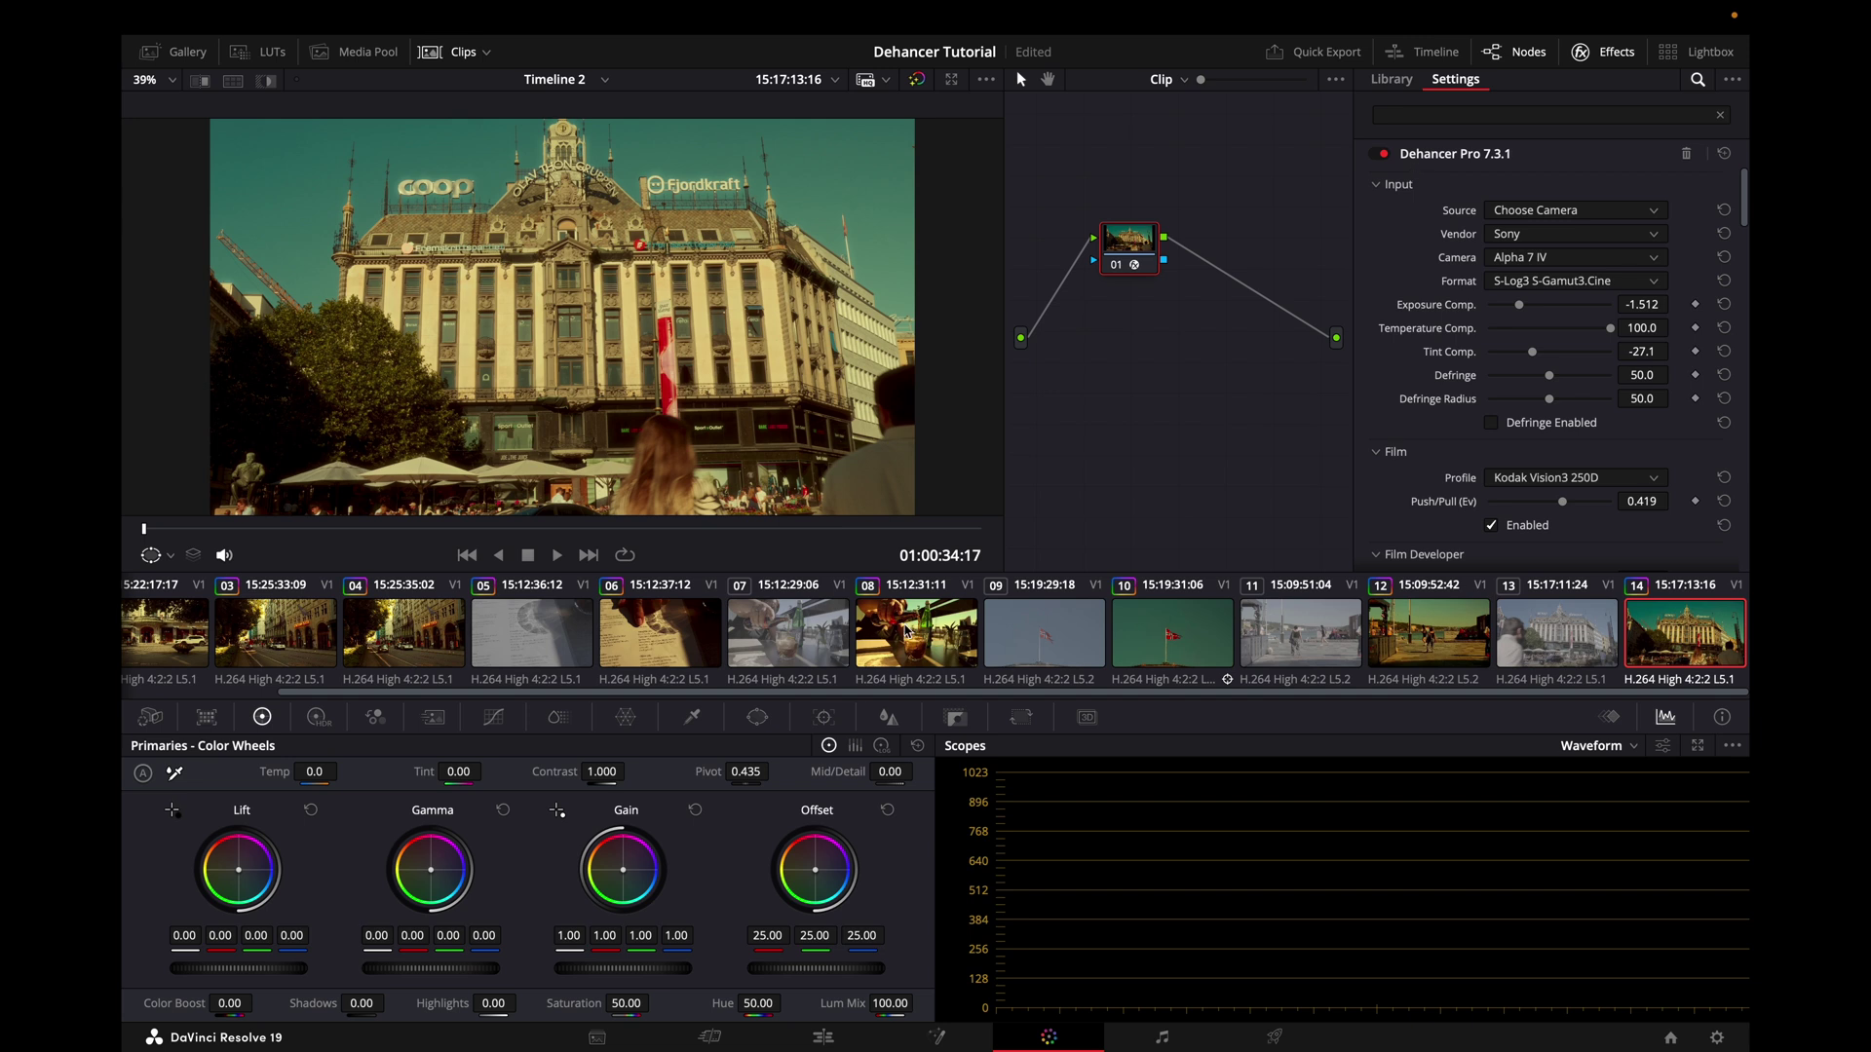
left_click(636, 644)
Return to clip 04's street shot to load its three-node Dehancer grade.
scroll(584, 638, "up", 3)
left_click(517, 642)
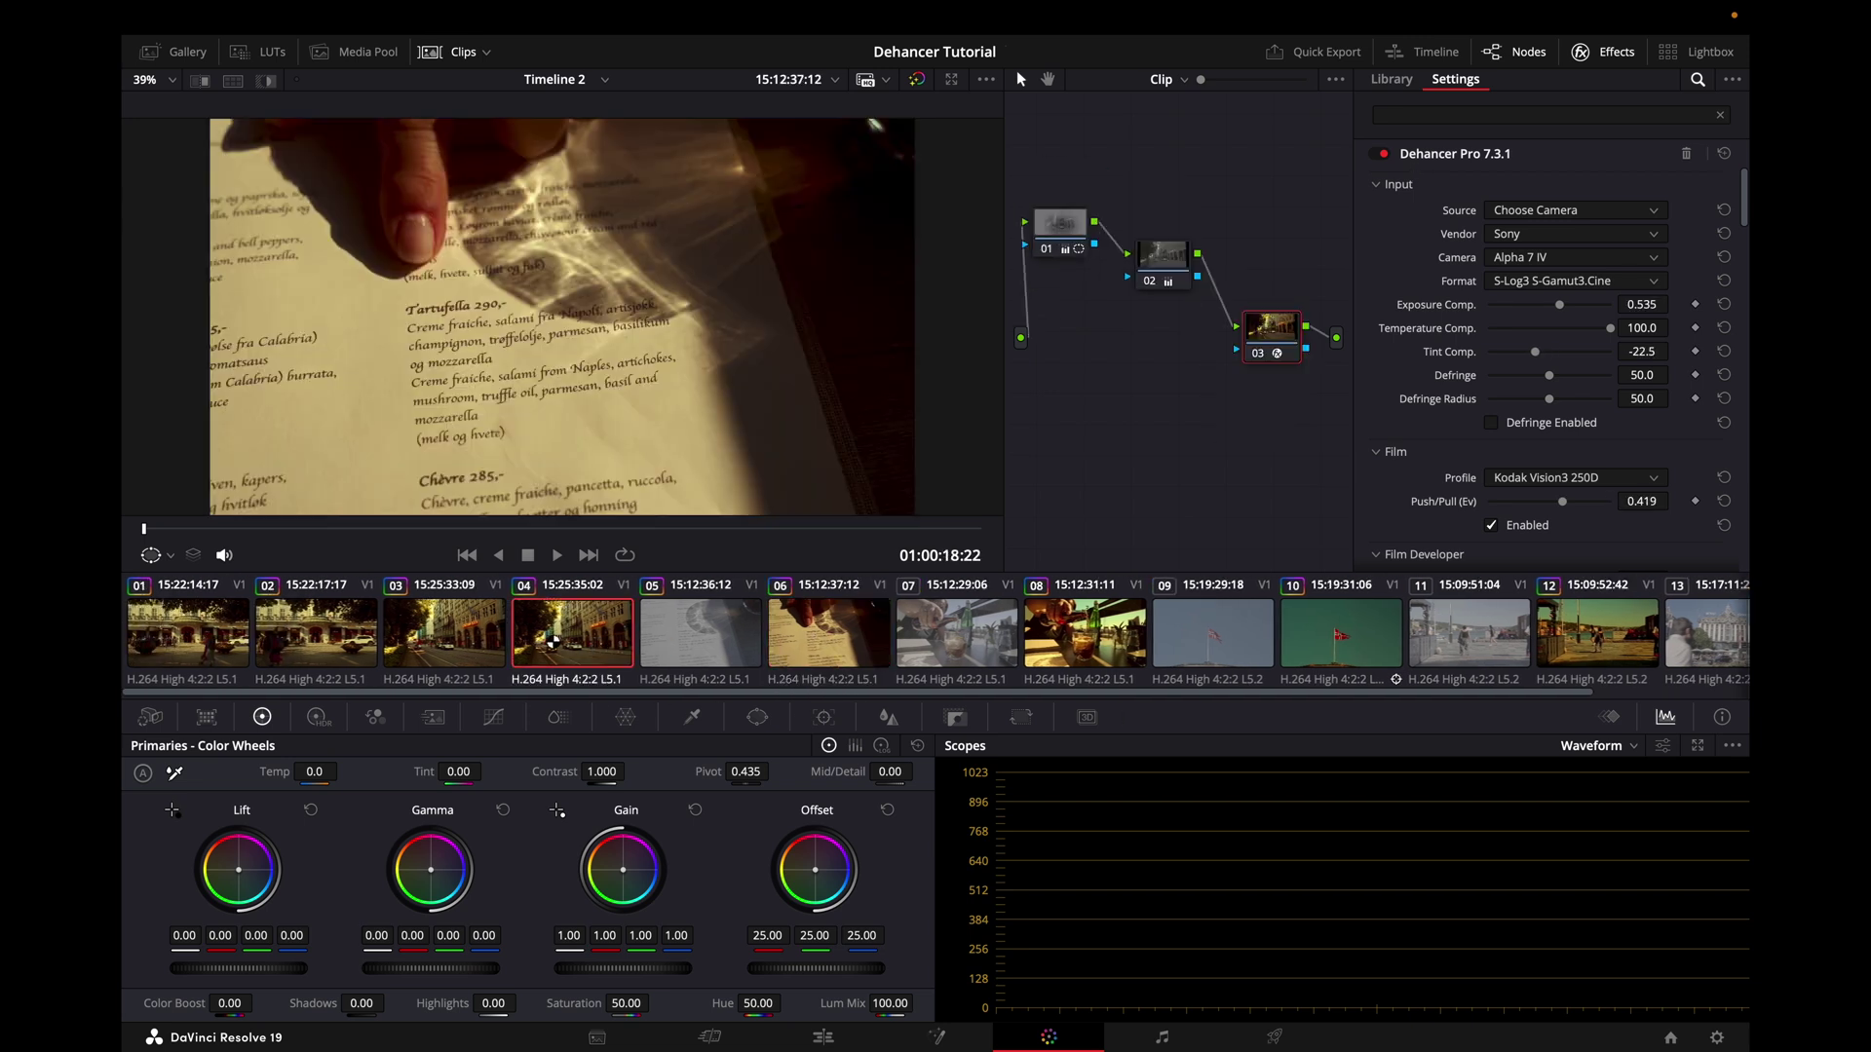